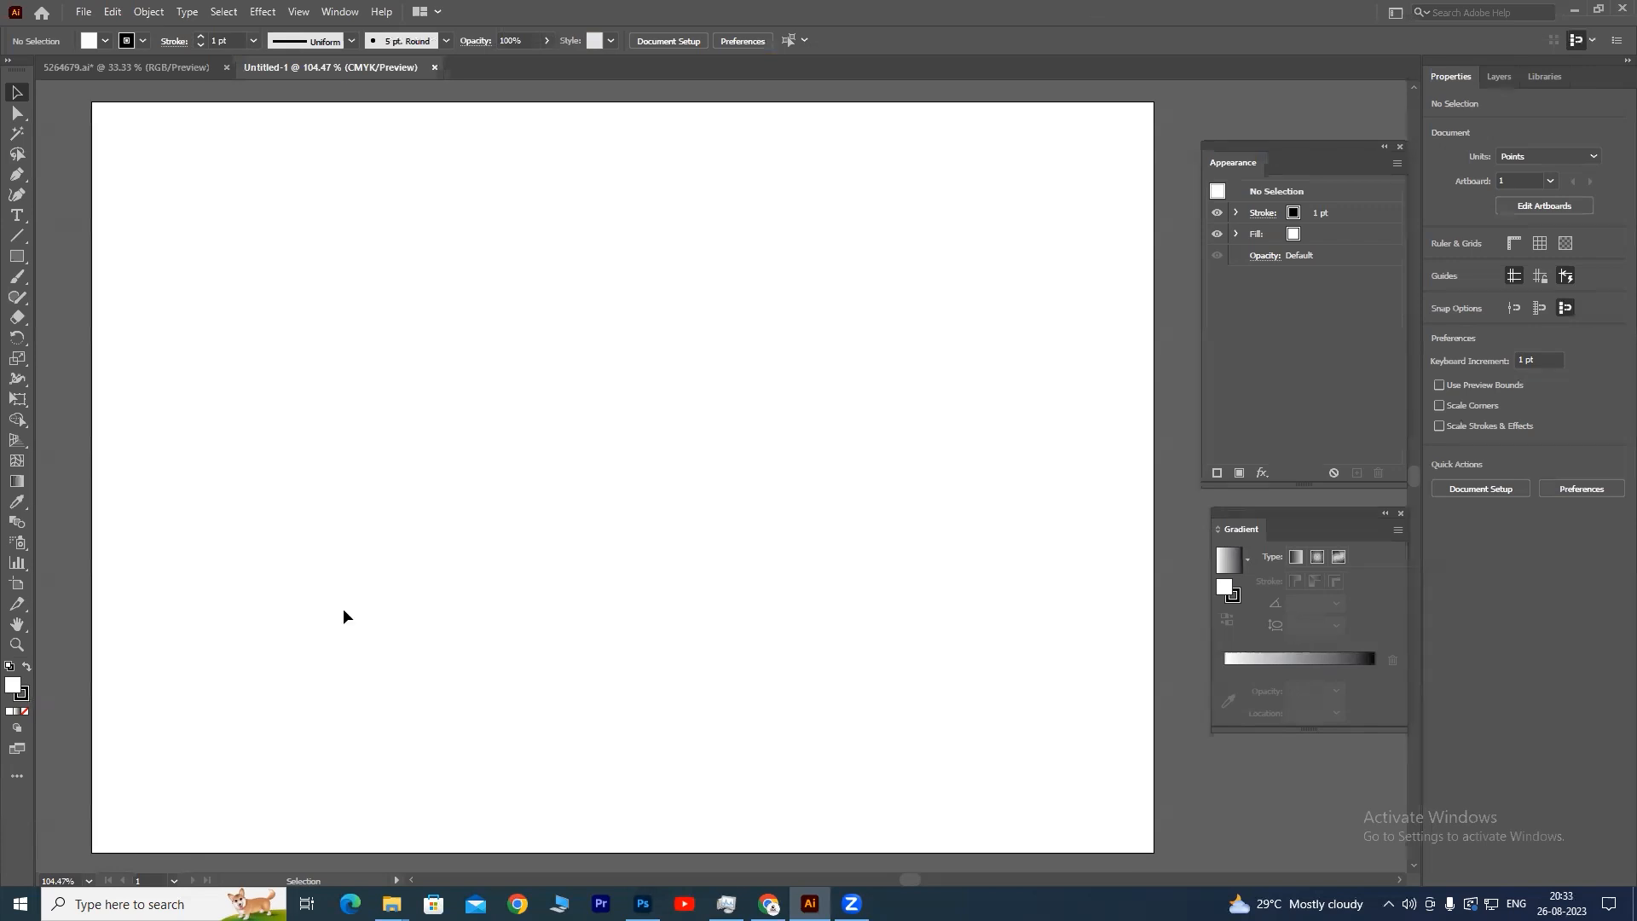
- Show the Symbols panel and reposition it over the artboard's upper area, beside the Appearance panel
{"action": "left_click", "coordinate": [339, 12]}
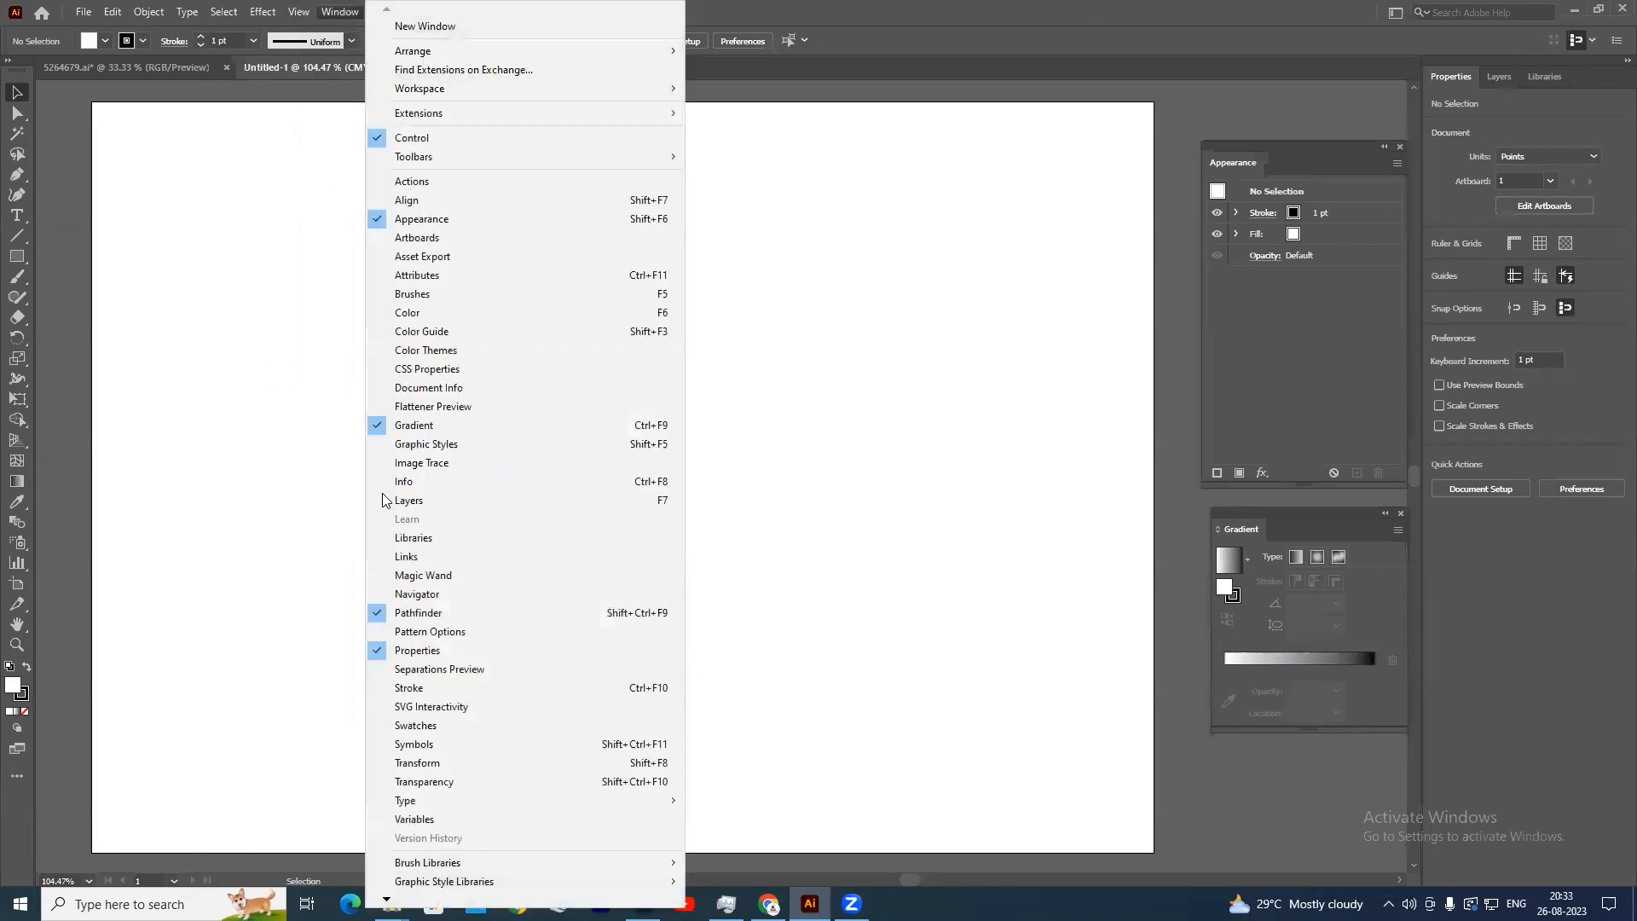
{"action": "left_click", "coordinate": [418, 744]}
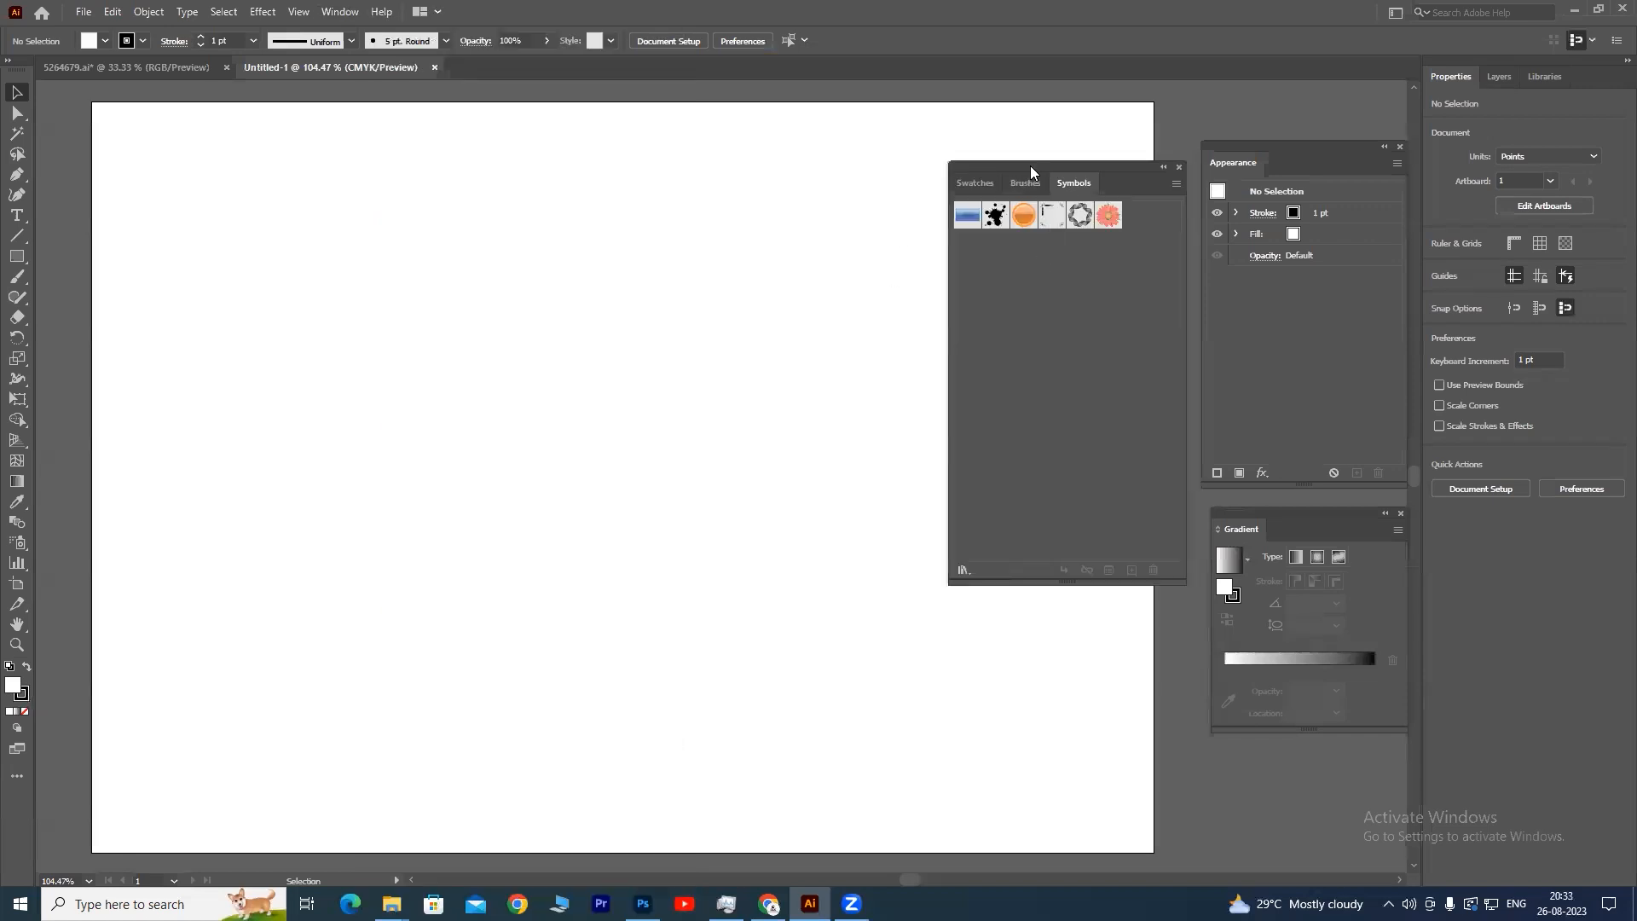
{"action": "left_click_drag", "start_coordinate": [1080, 170], "coordinate": [1047, 155]}
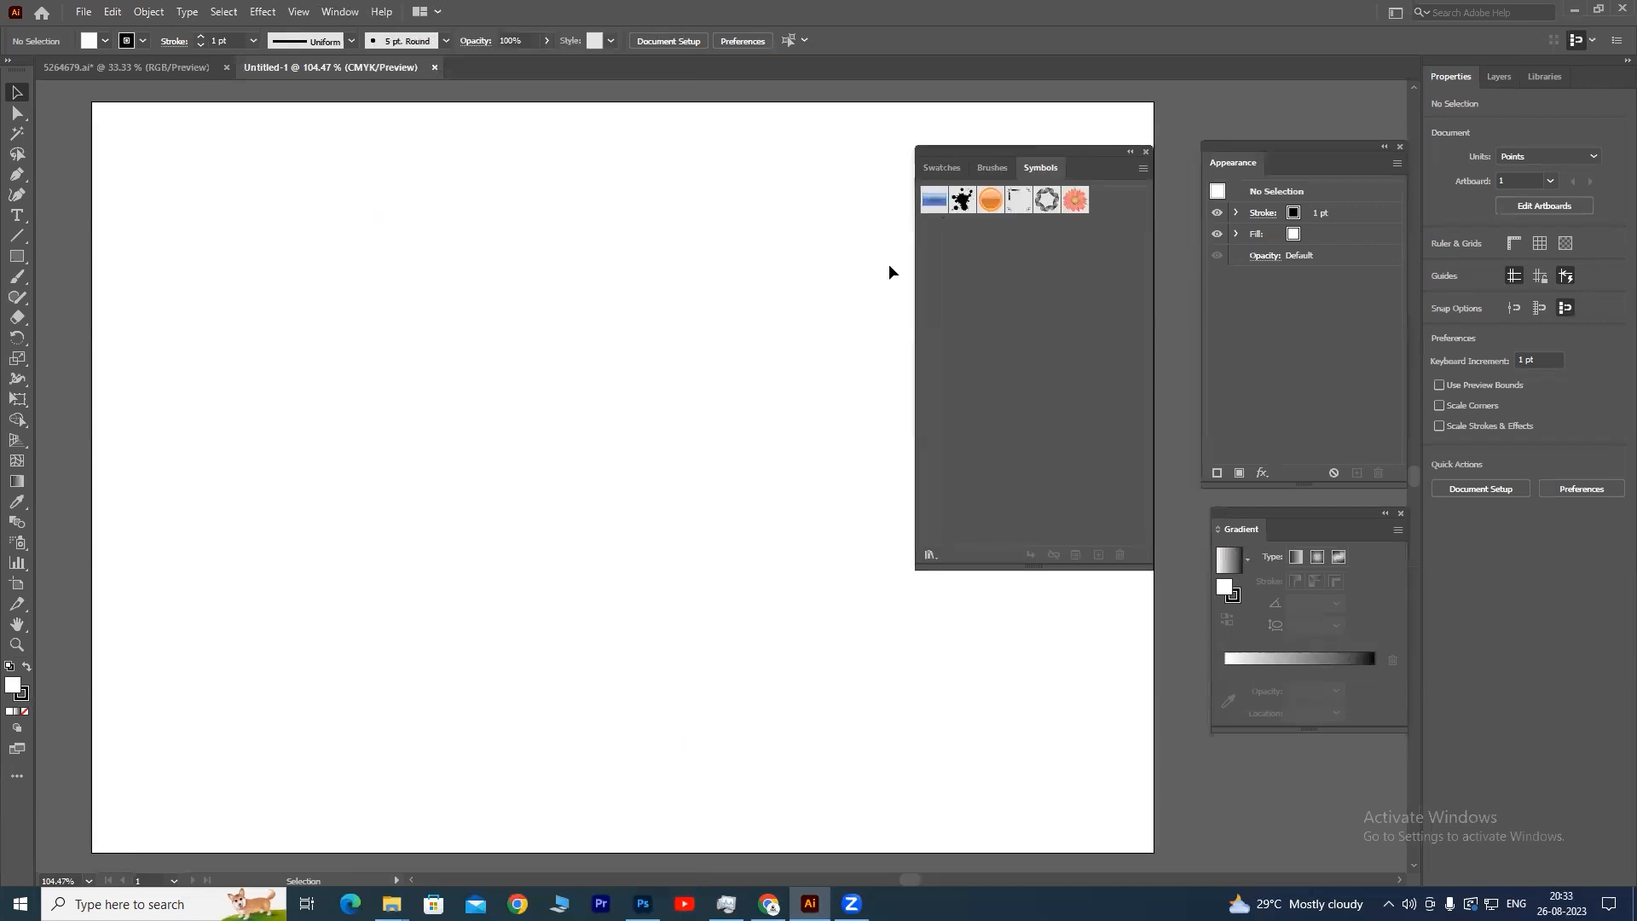
- Look through the built-in symbol libraries, then browse the preset Symbols folder for another library to open
{"action": "left_click", "coordinate": [930, 555]}
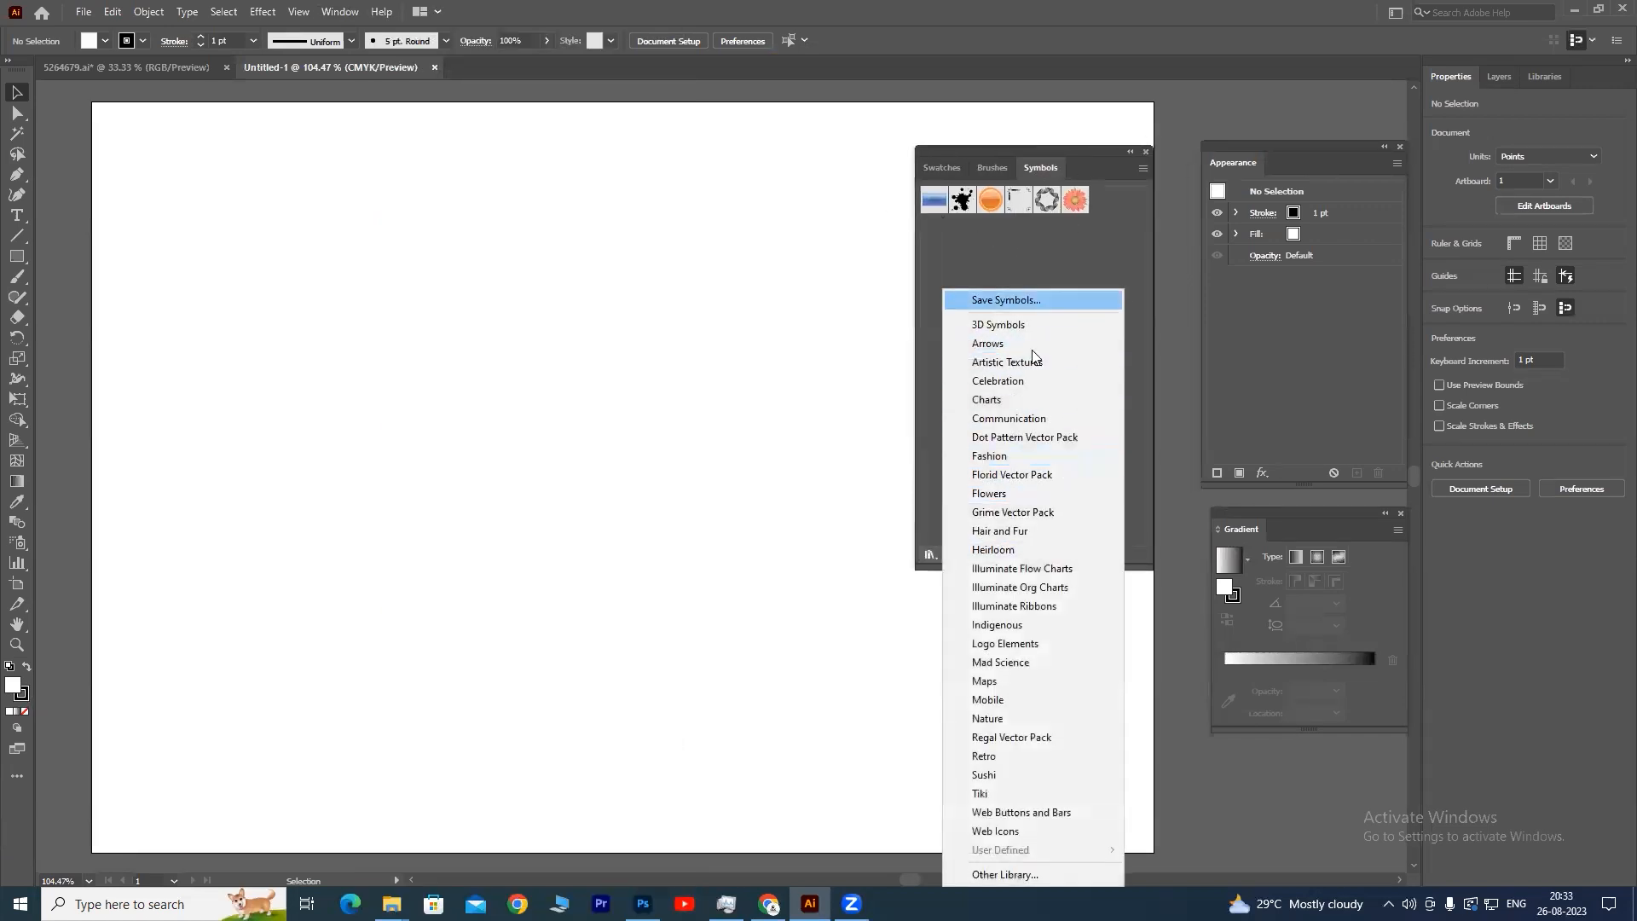
{"action": "left_click", "coordinate": [1093, 257]}
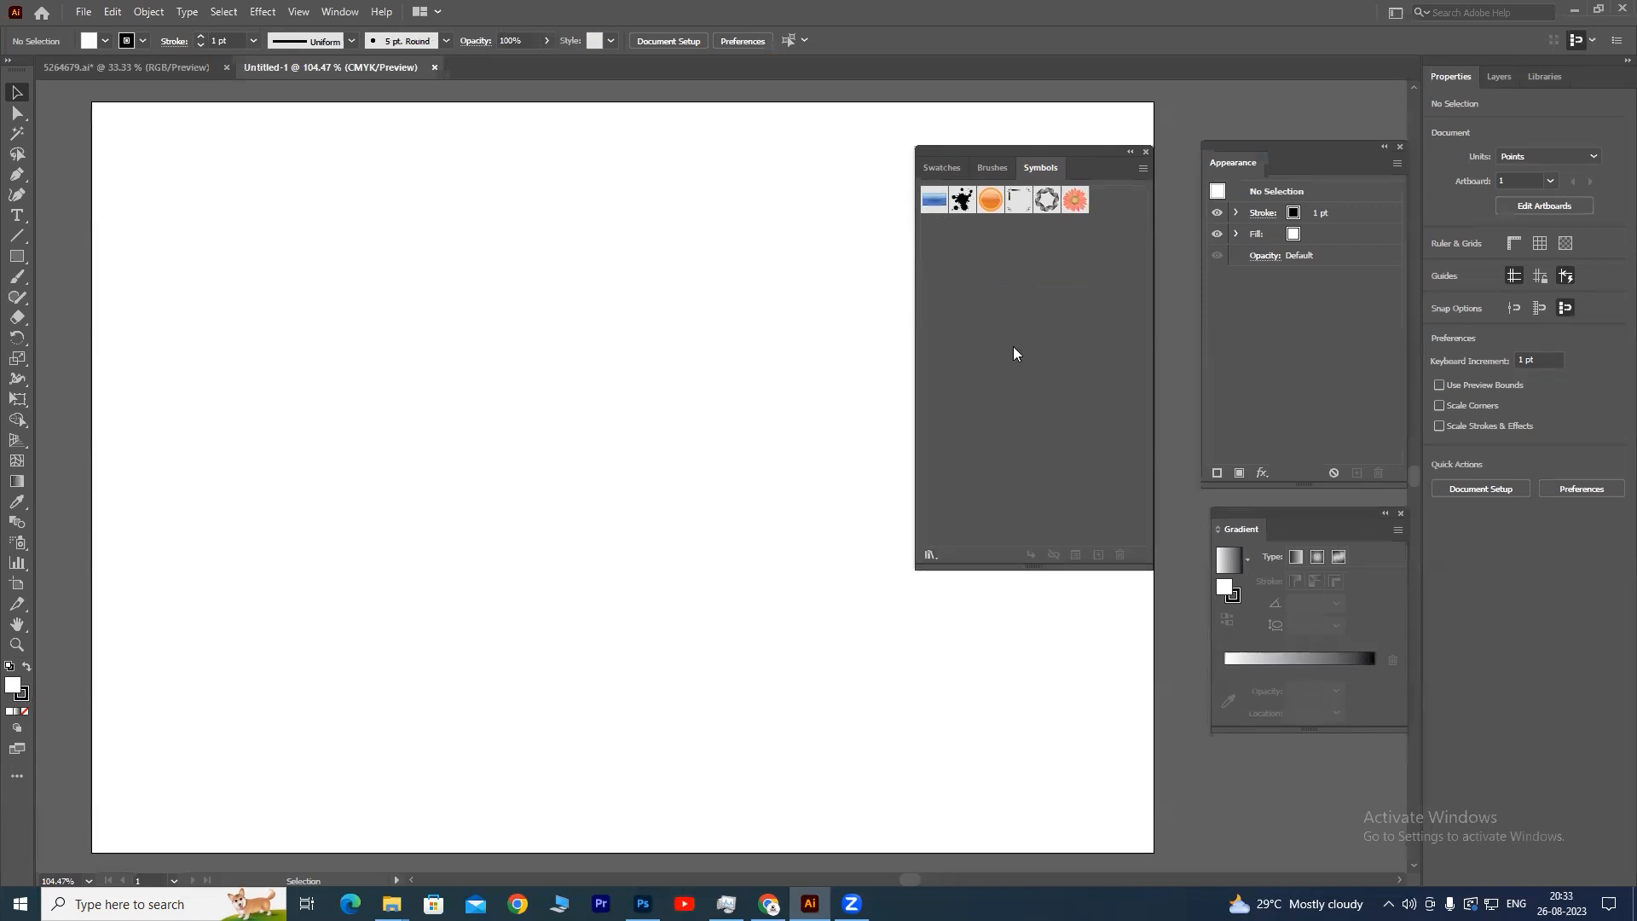
{"action": "left_click", "coordinate": [930, 558]}
{"action": "left_click", "coordinate": [993, 878]}
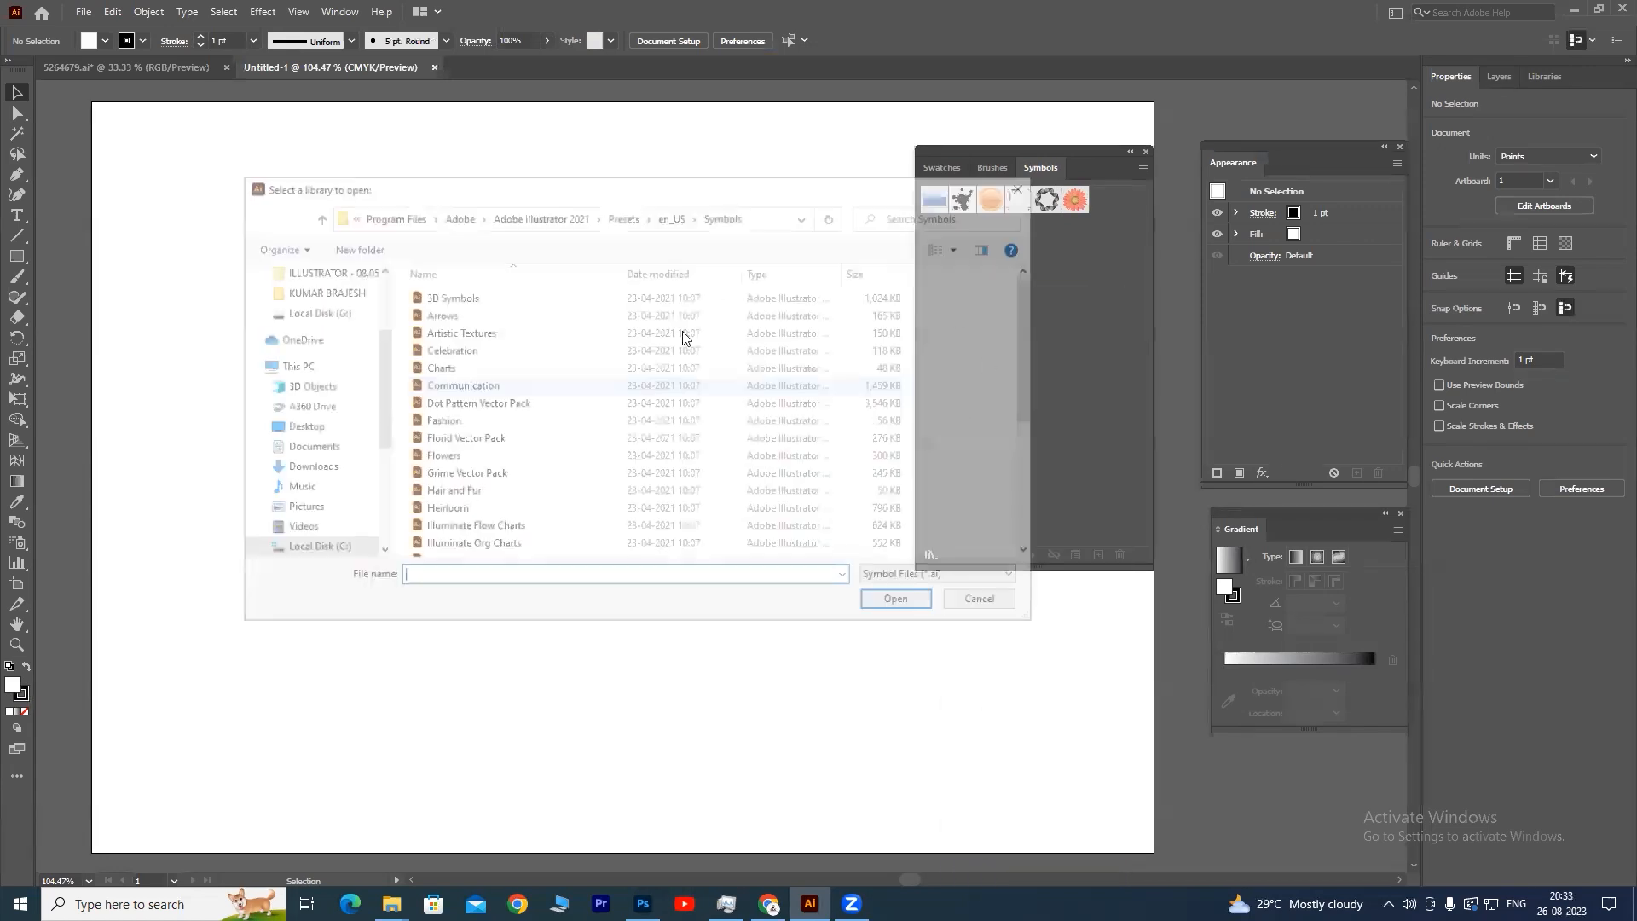
{"action": "scroll", "coordinate": [512, 366], "scroll_direction": "down", "scroll_amount": 4}
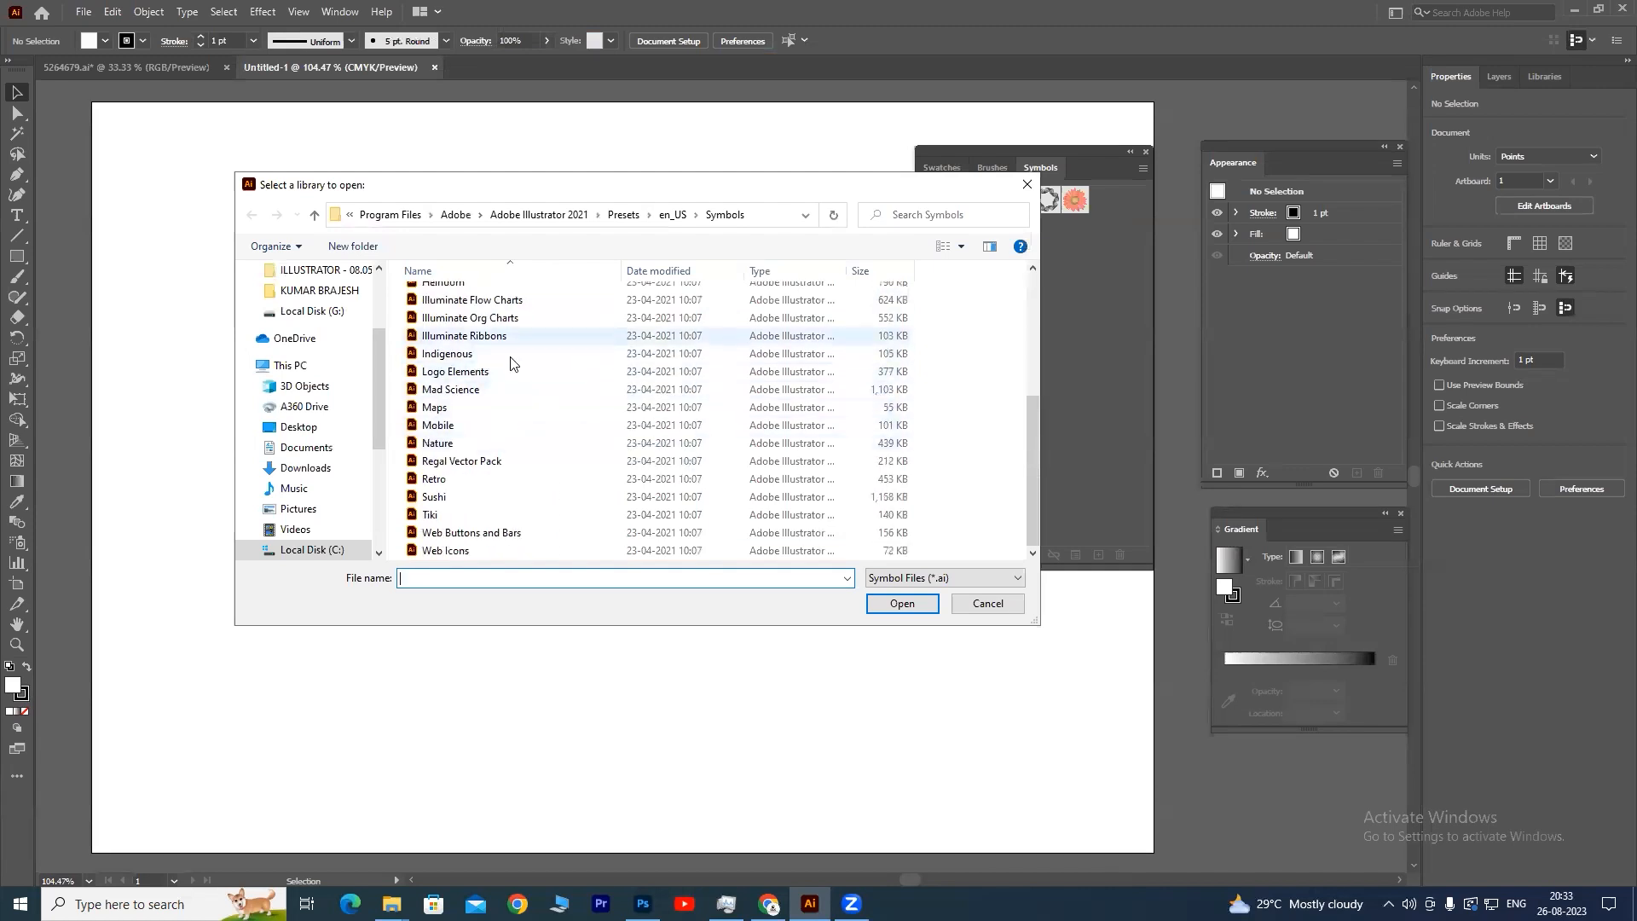
{"action": "scroll", "coordinate": [512, 366], "scroll_direction": "up", "scroll_amount": 4}
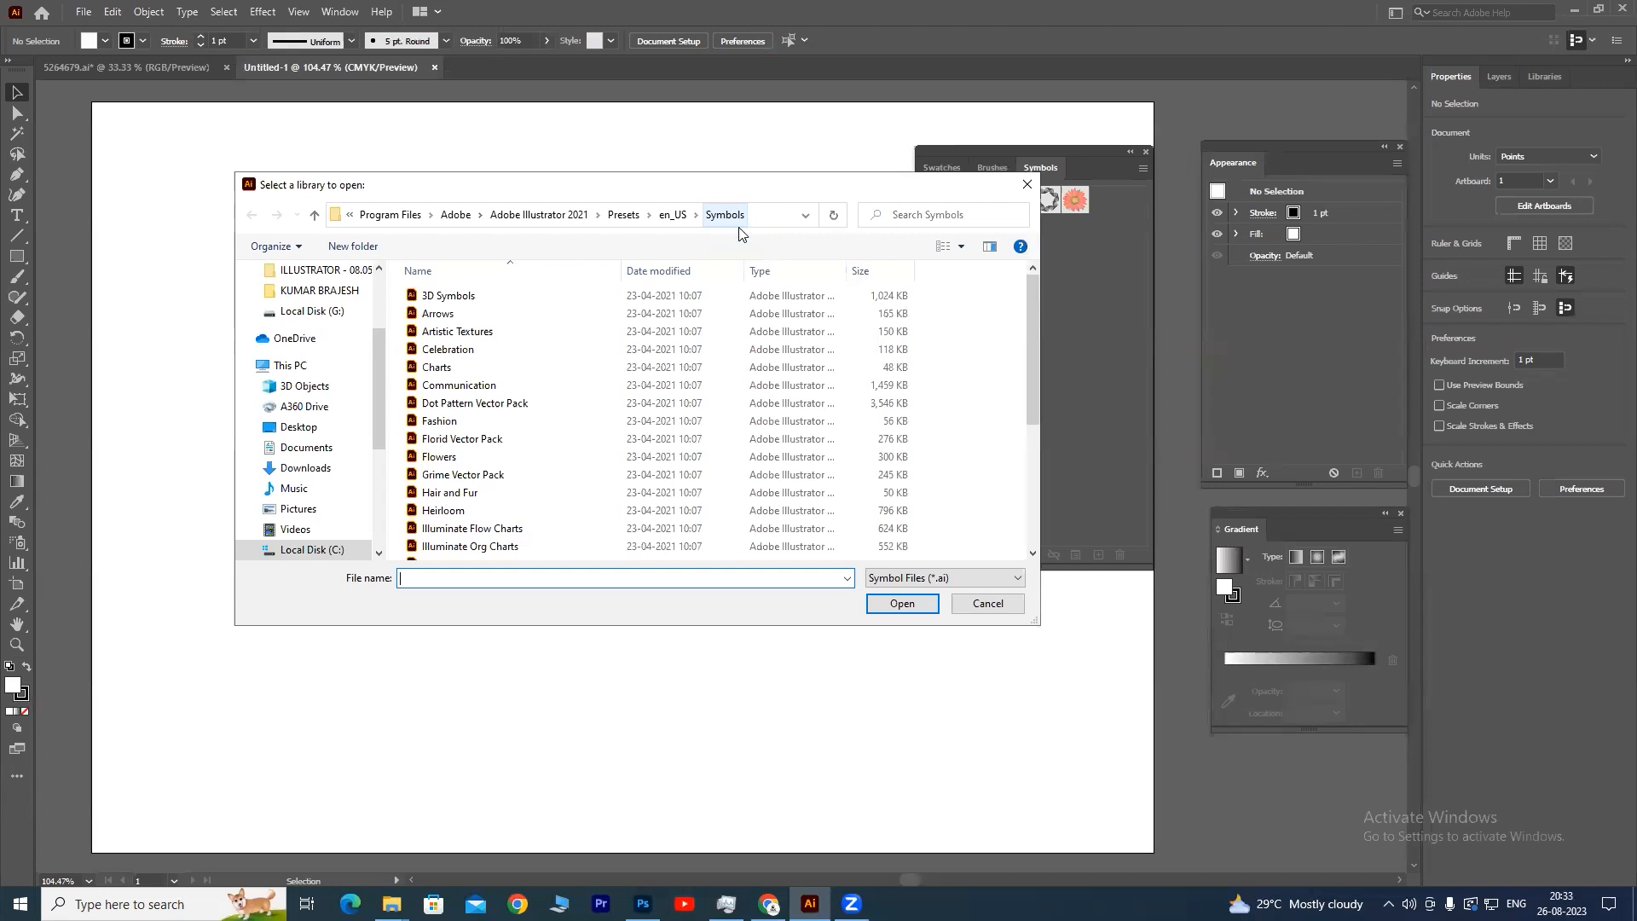
- Switch to Chrome and search Google in a new tab for "illustrator symbols pack free download"
{"action": "left_click", "coordinate": [768, 903]}
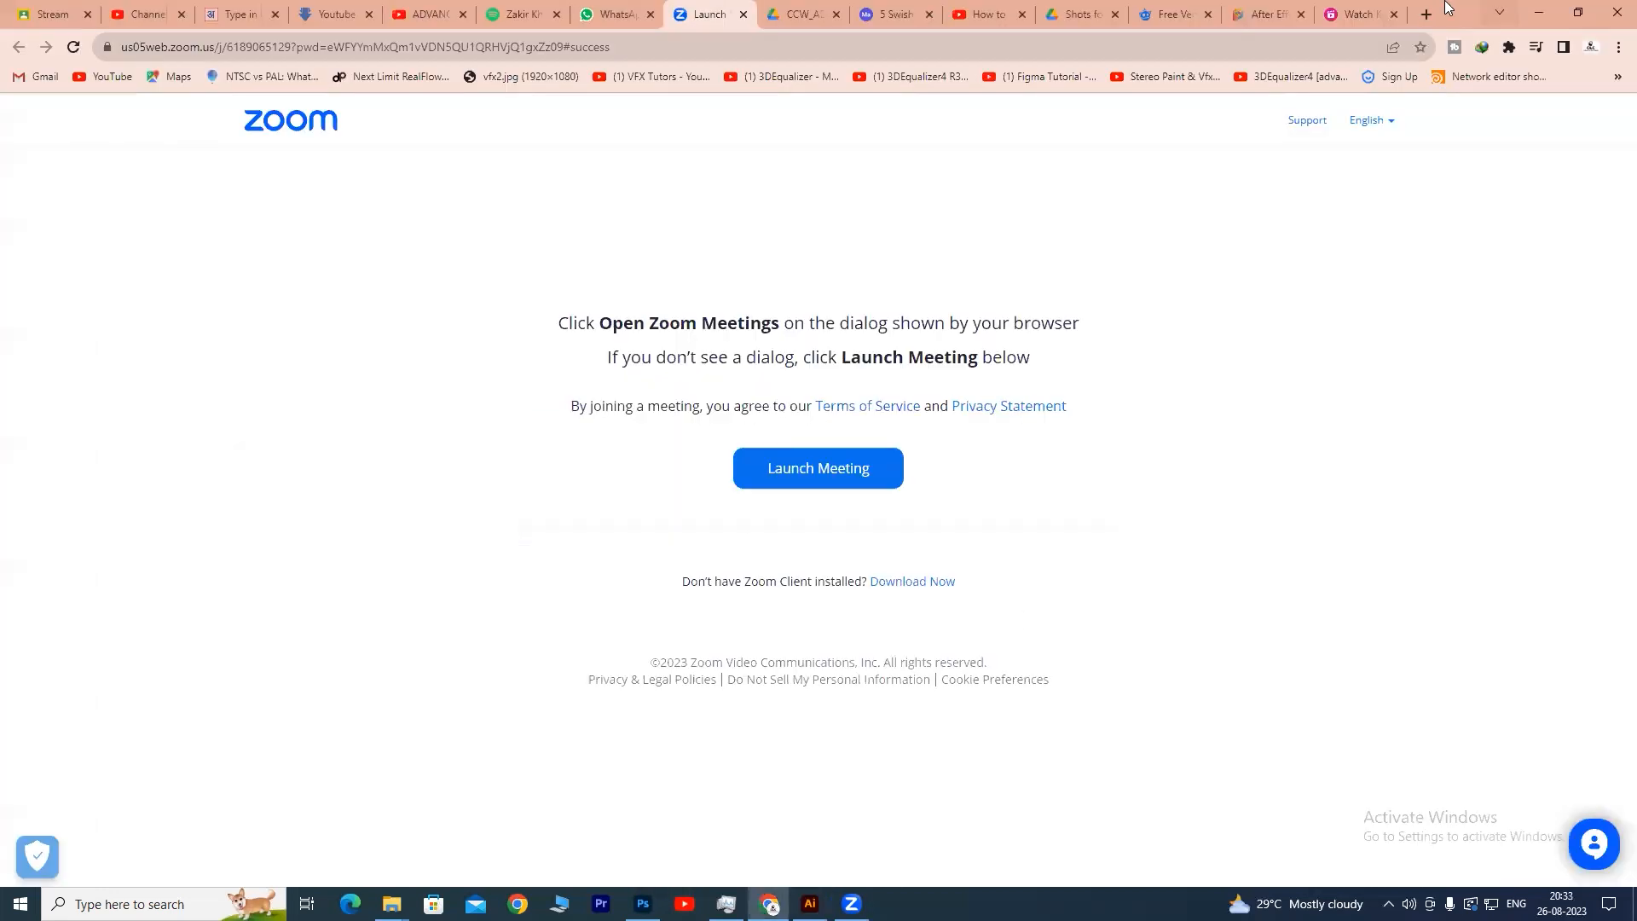
{"action": "left_click", "coordinate": [1425, 14]}
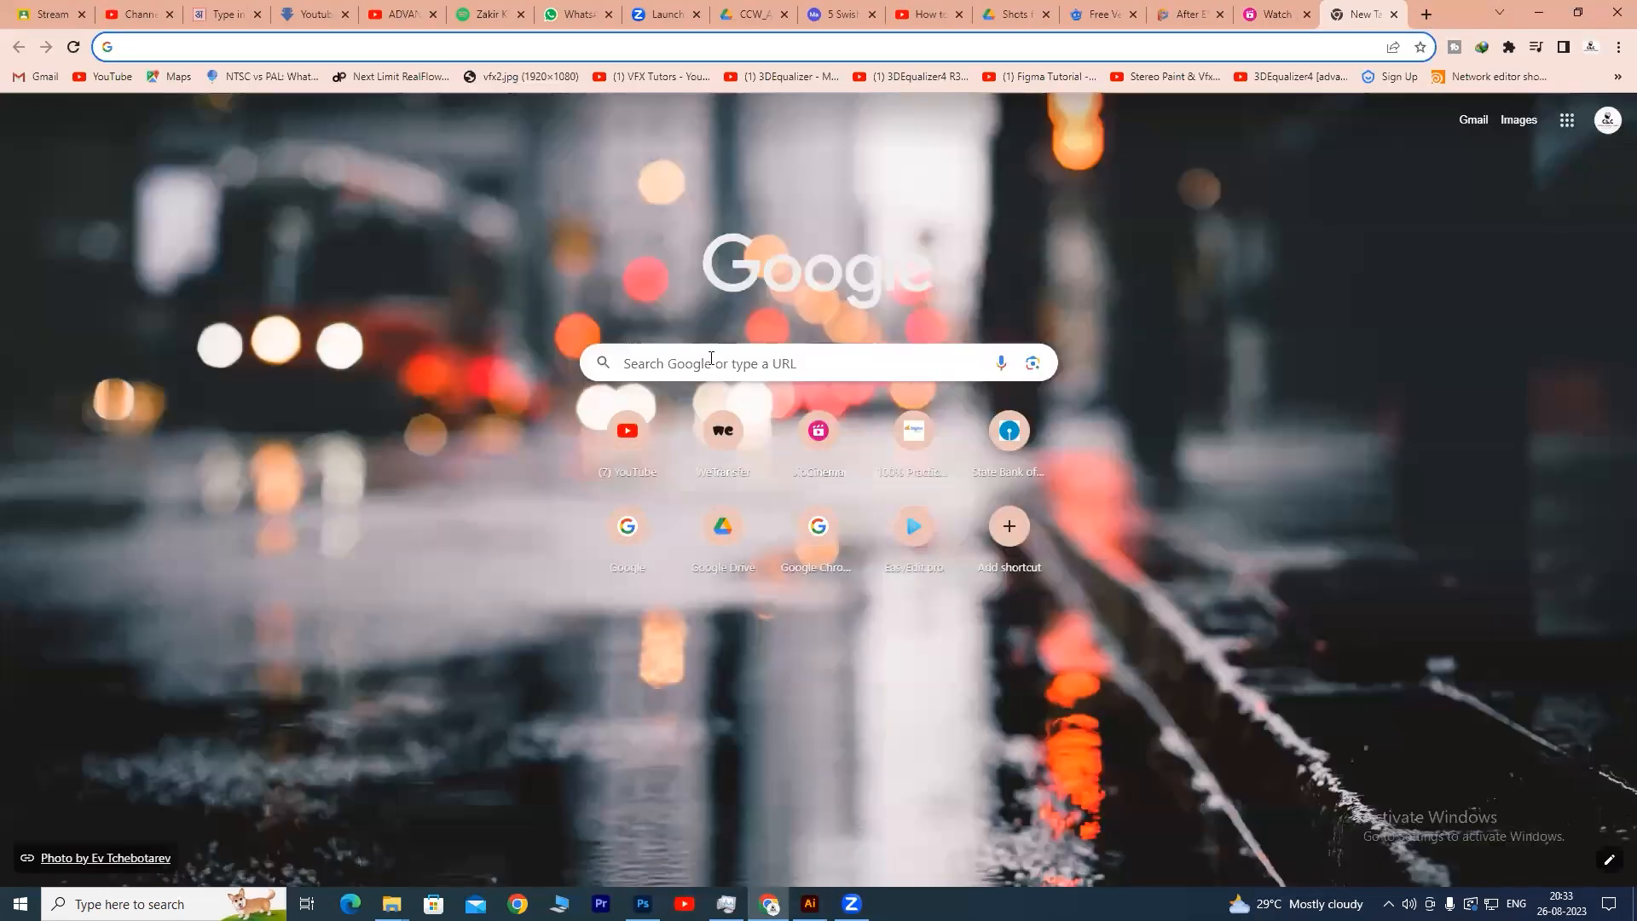
{"action": "left_click", "coordinate": [711, 358]}
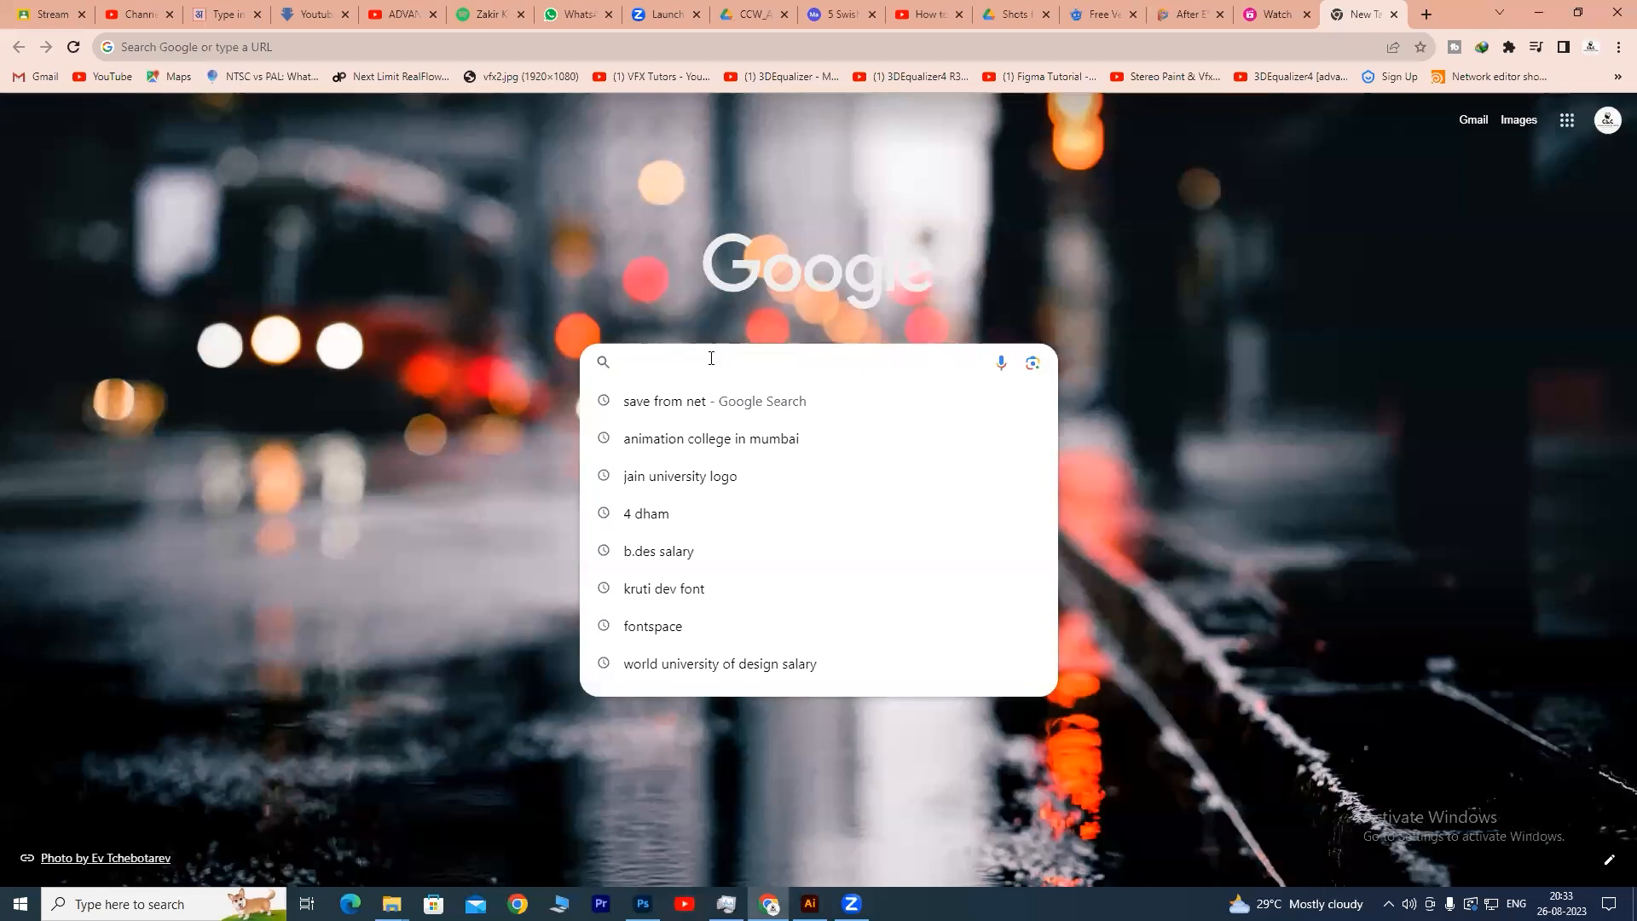
{"action": "type", "text": "illustr"}
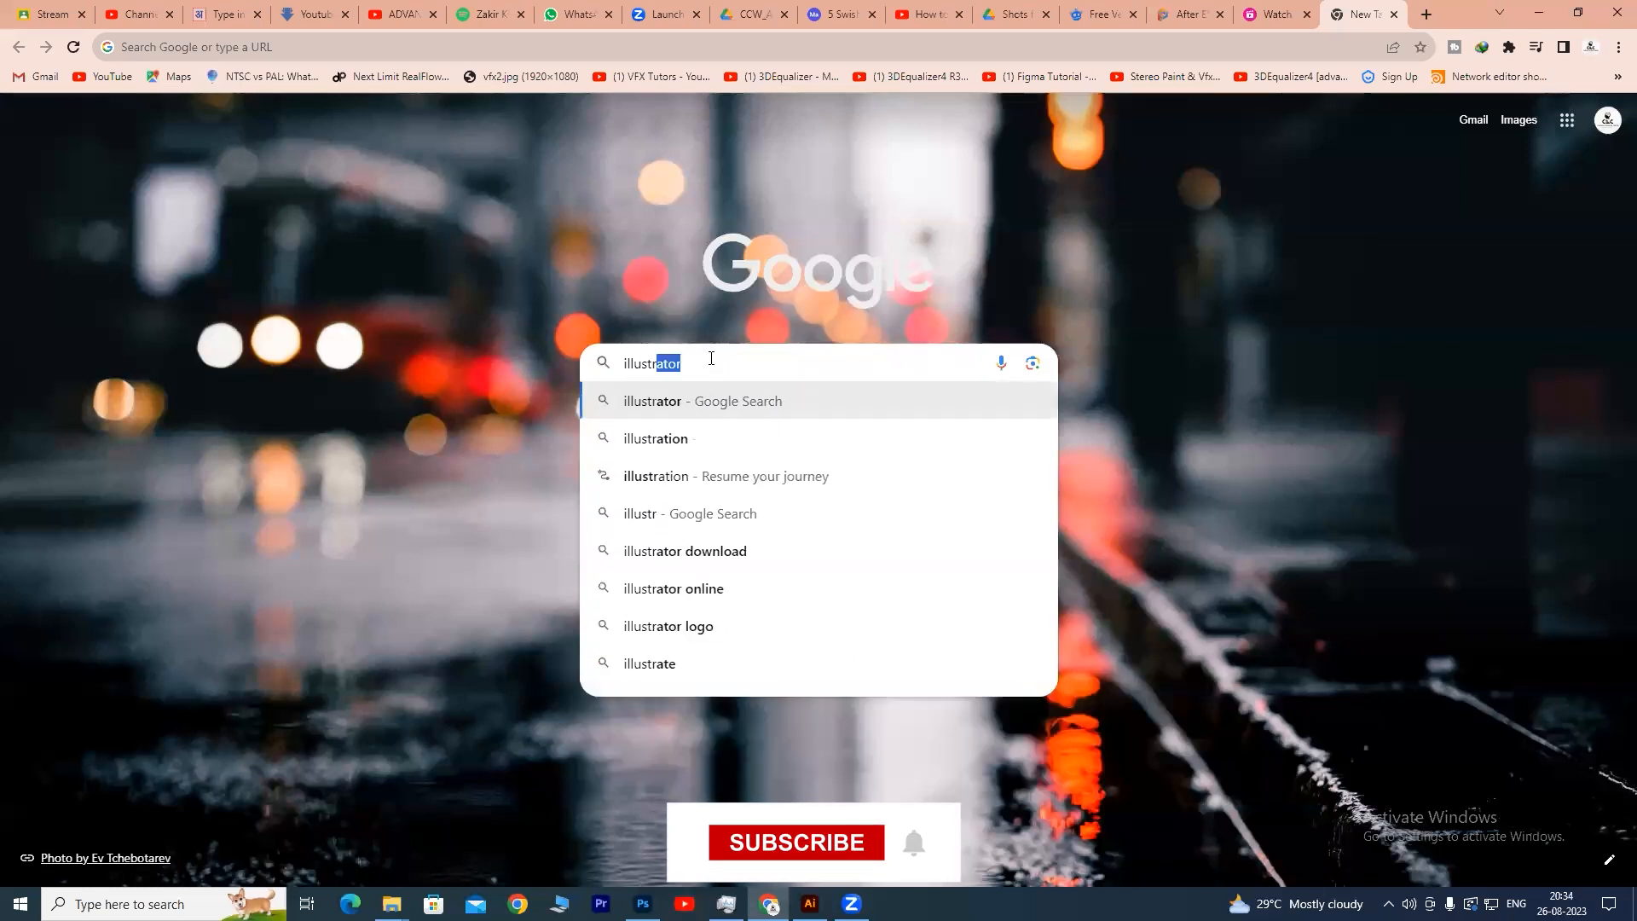
{"action": "type", "text": "ator sy"}
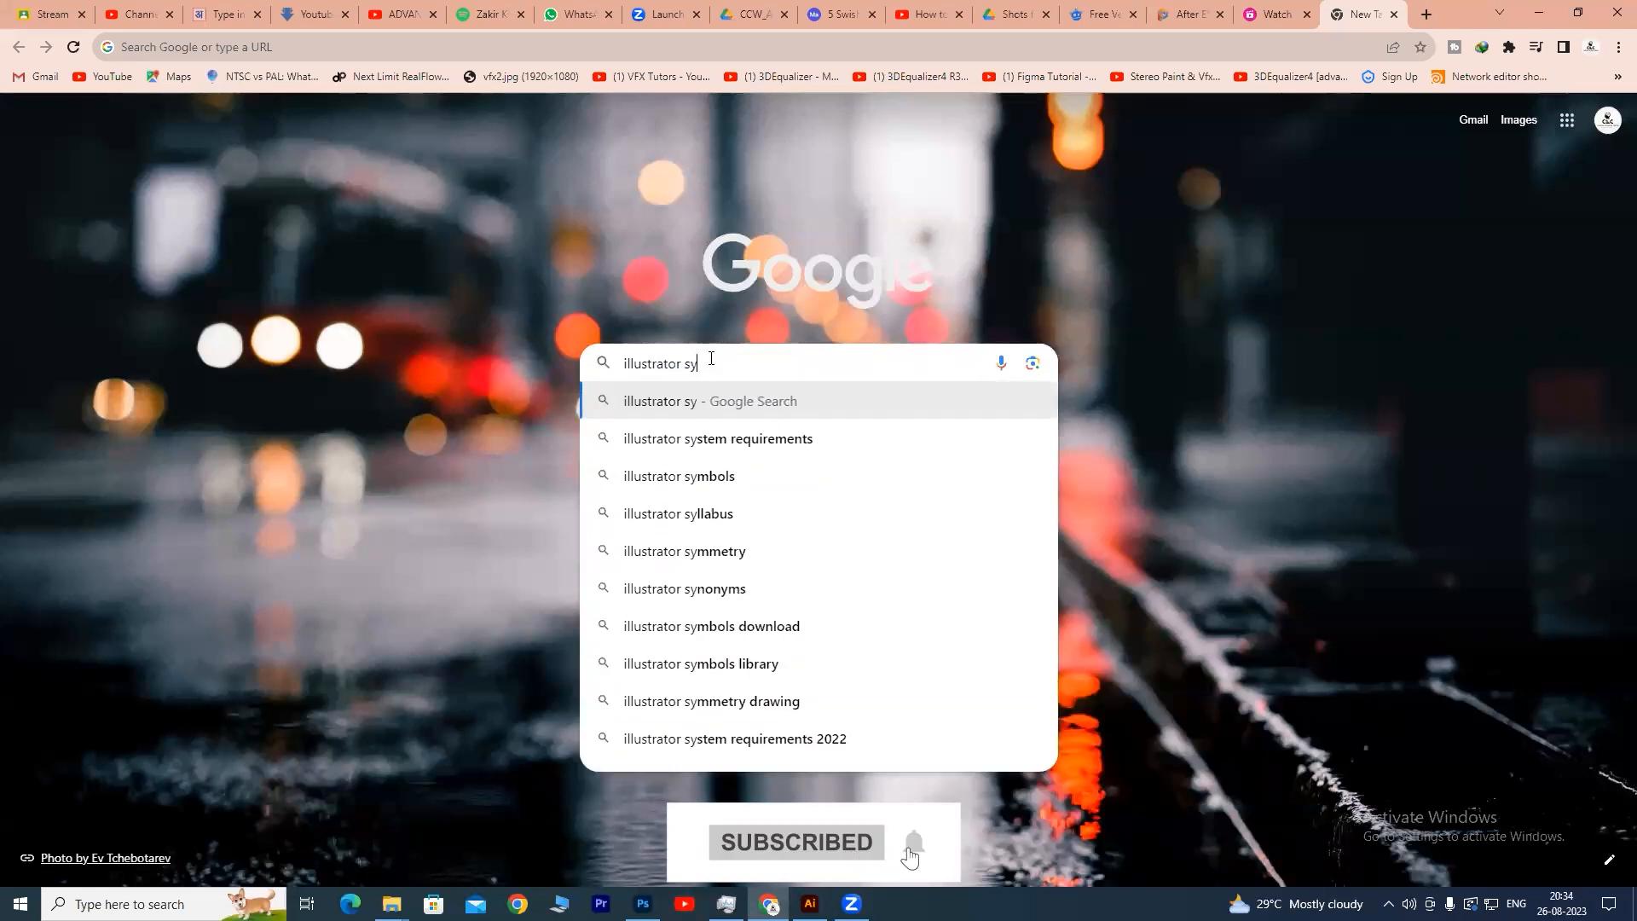
{"action": "type", "text": "mbol"}
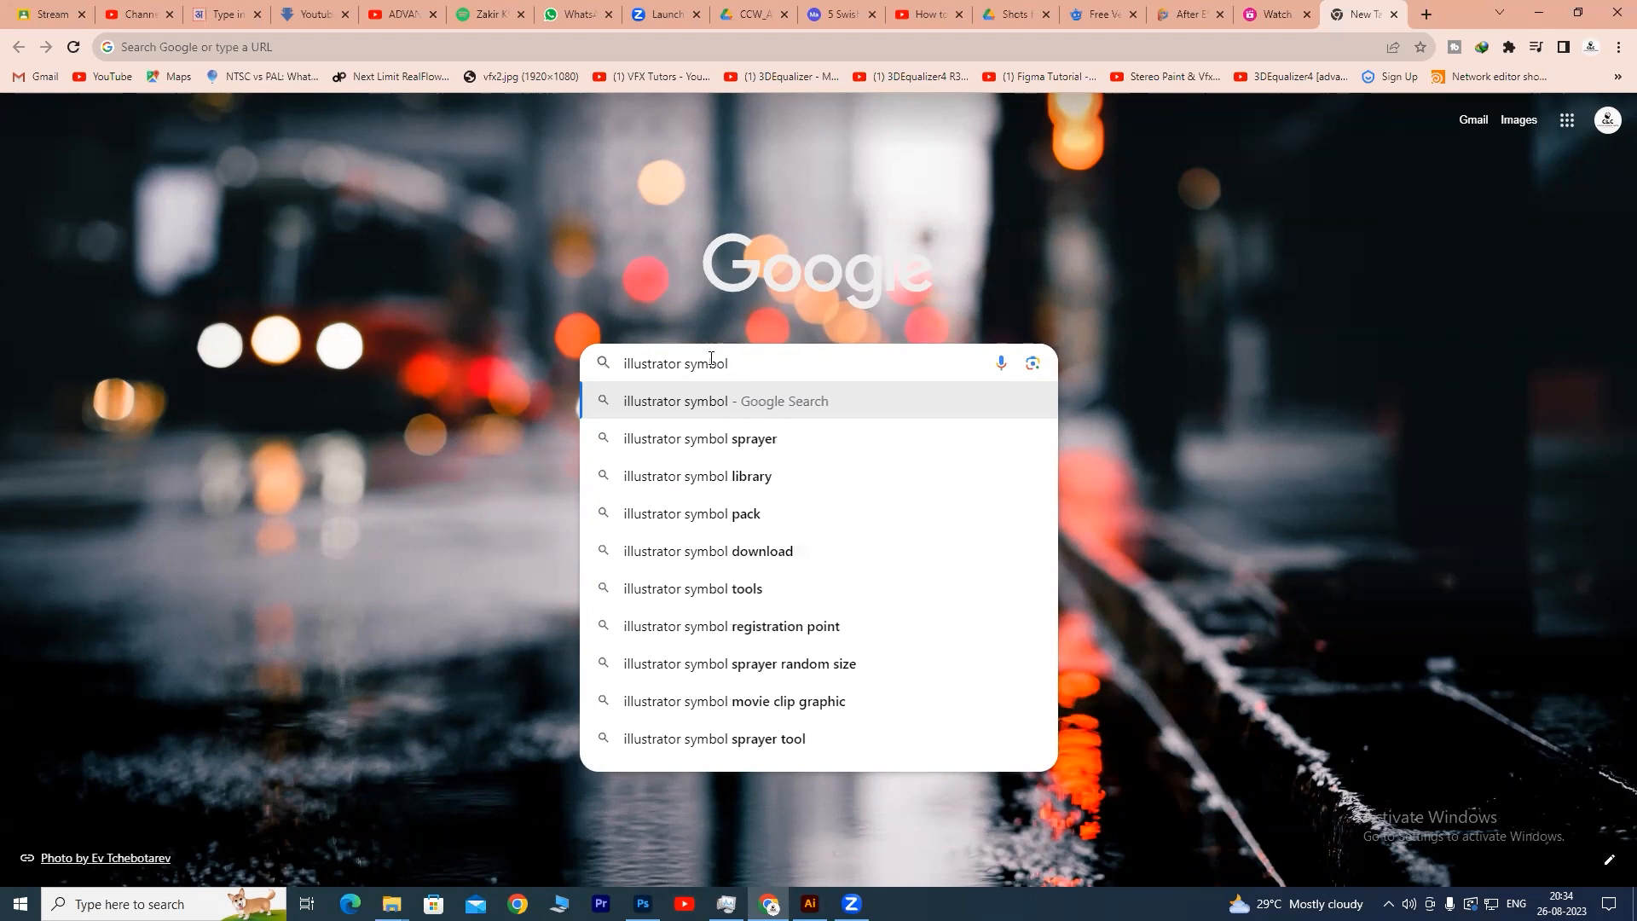
{"action": "type", "text": " free"}
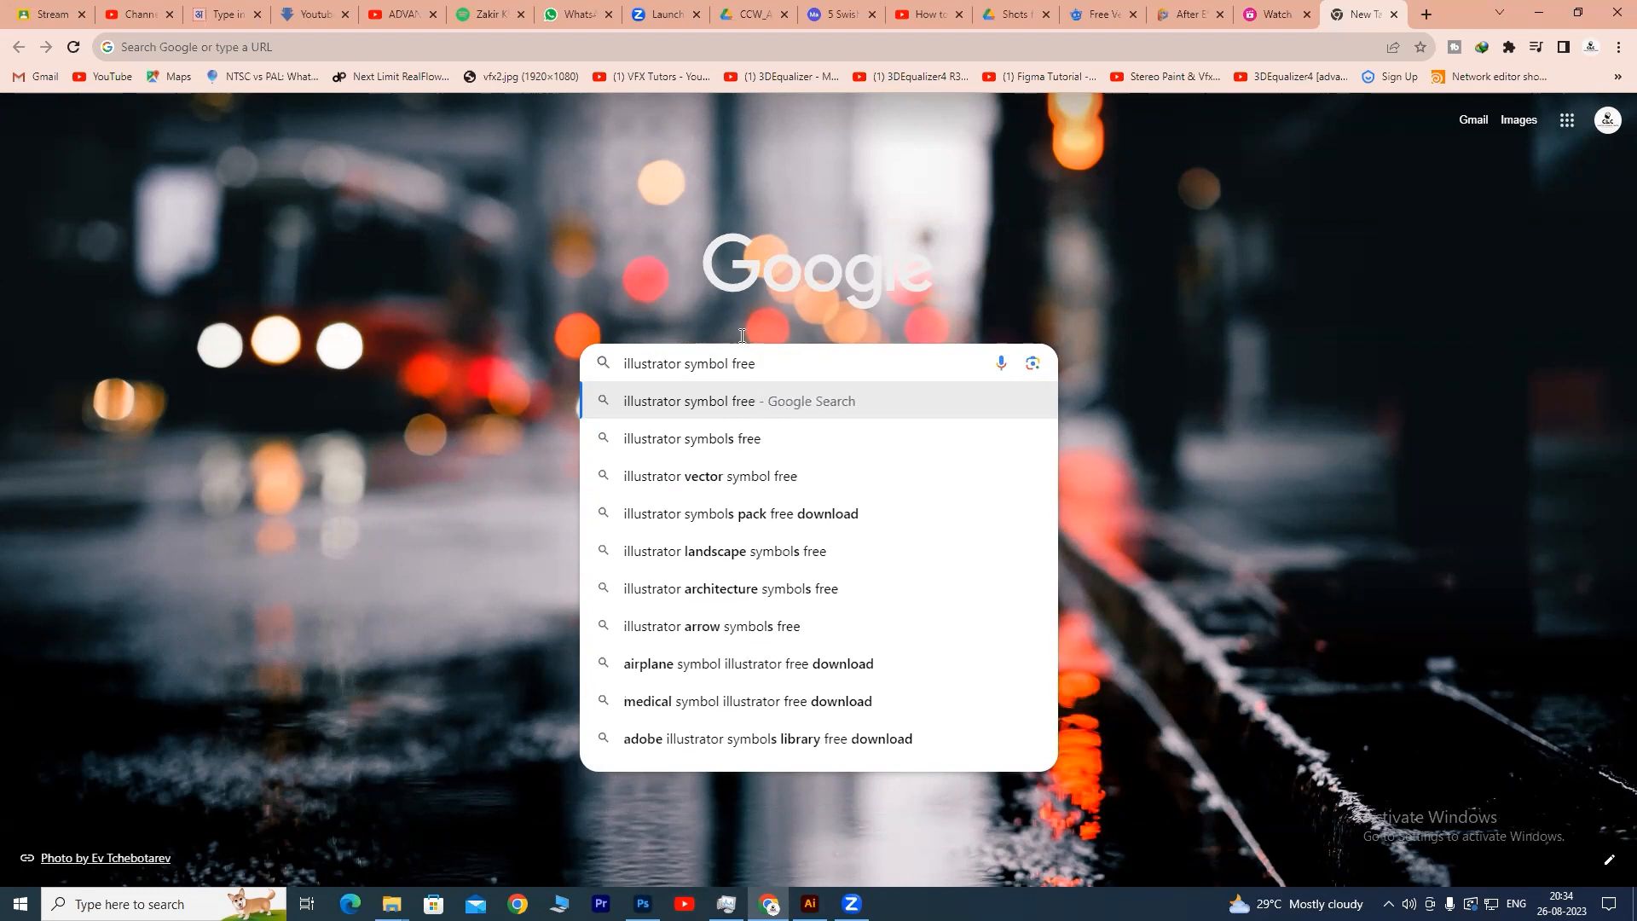
{"action": "left_click", "coordinate": [808, 514]}
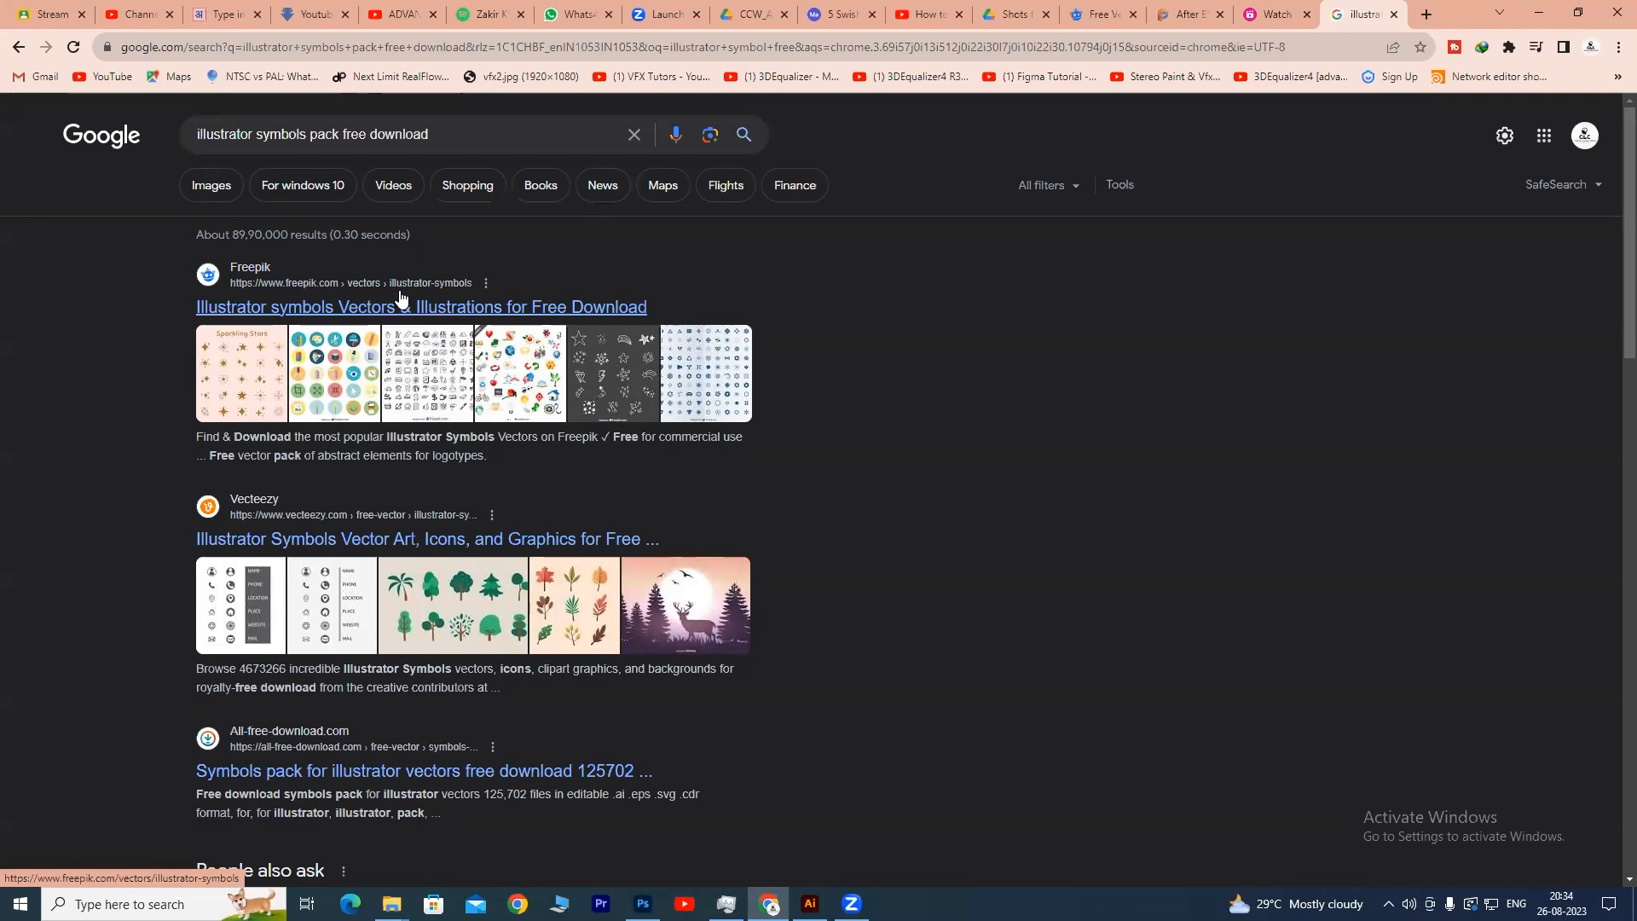
- Skim the search results and run the suggested search "illustrator symbols library" instead
{"action": "scroll", "coordinate": [281, 441], "scroll_direction": "down", "scroll_amount": 4}
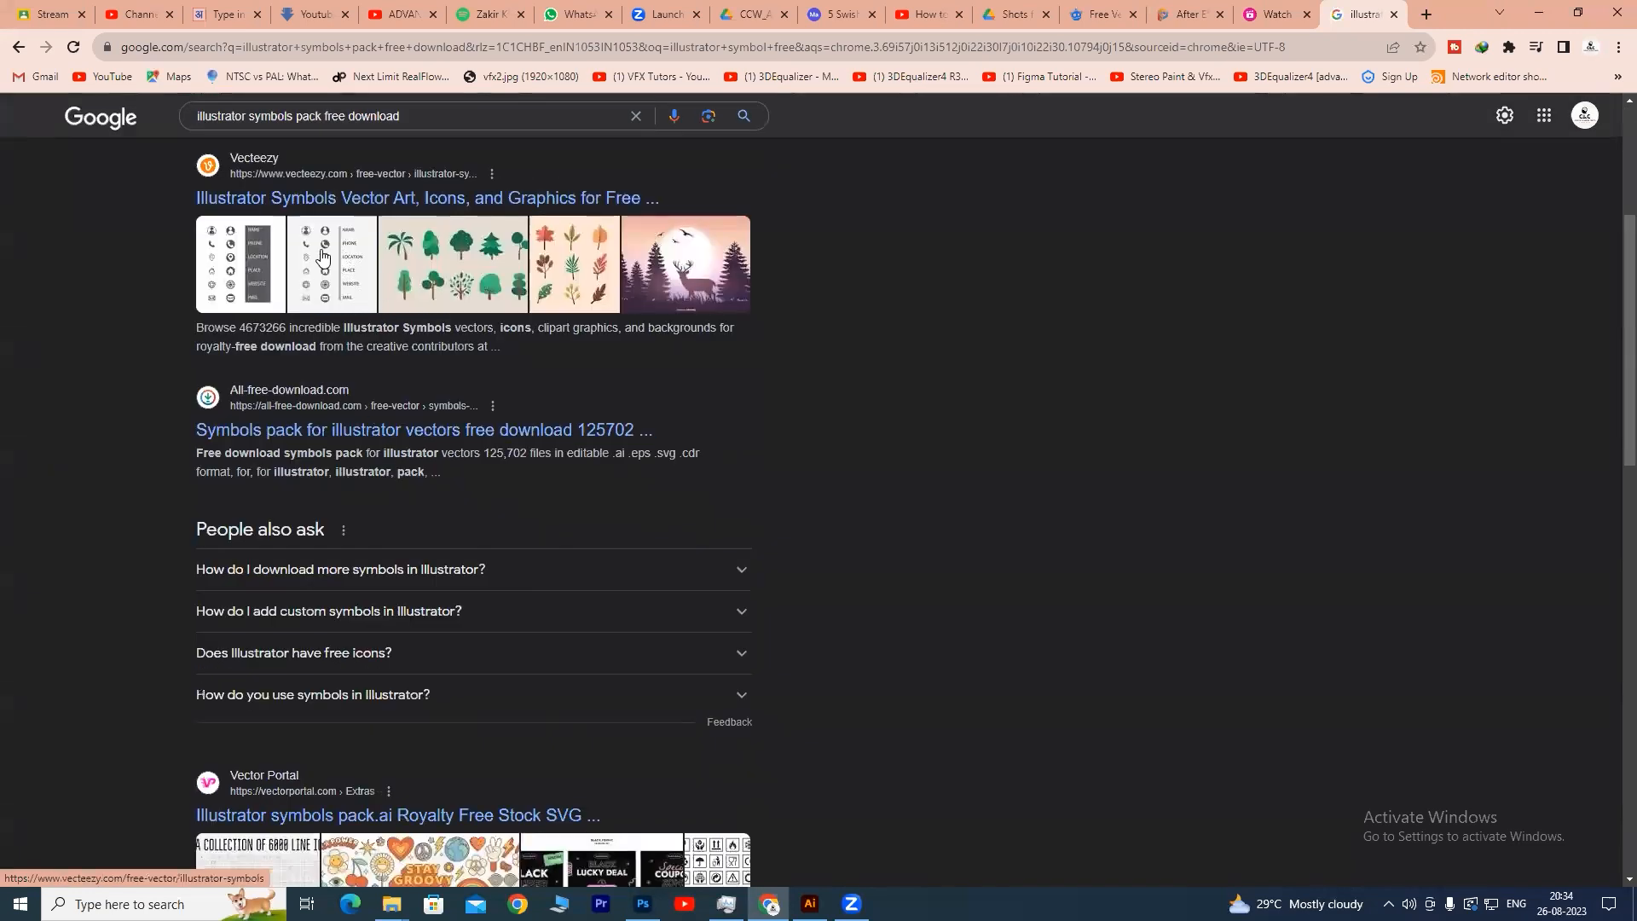
{"action": "scroll", "coordinate": [317, 196], "scroll_direction": "up", "scroll_amount": 4}
{"action": "left_click", "coordinate": [315, 141]}
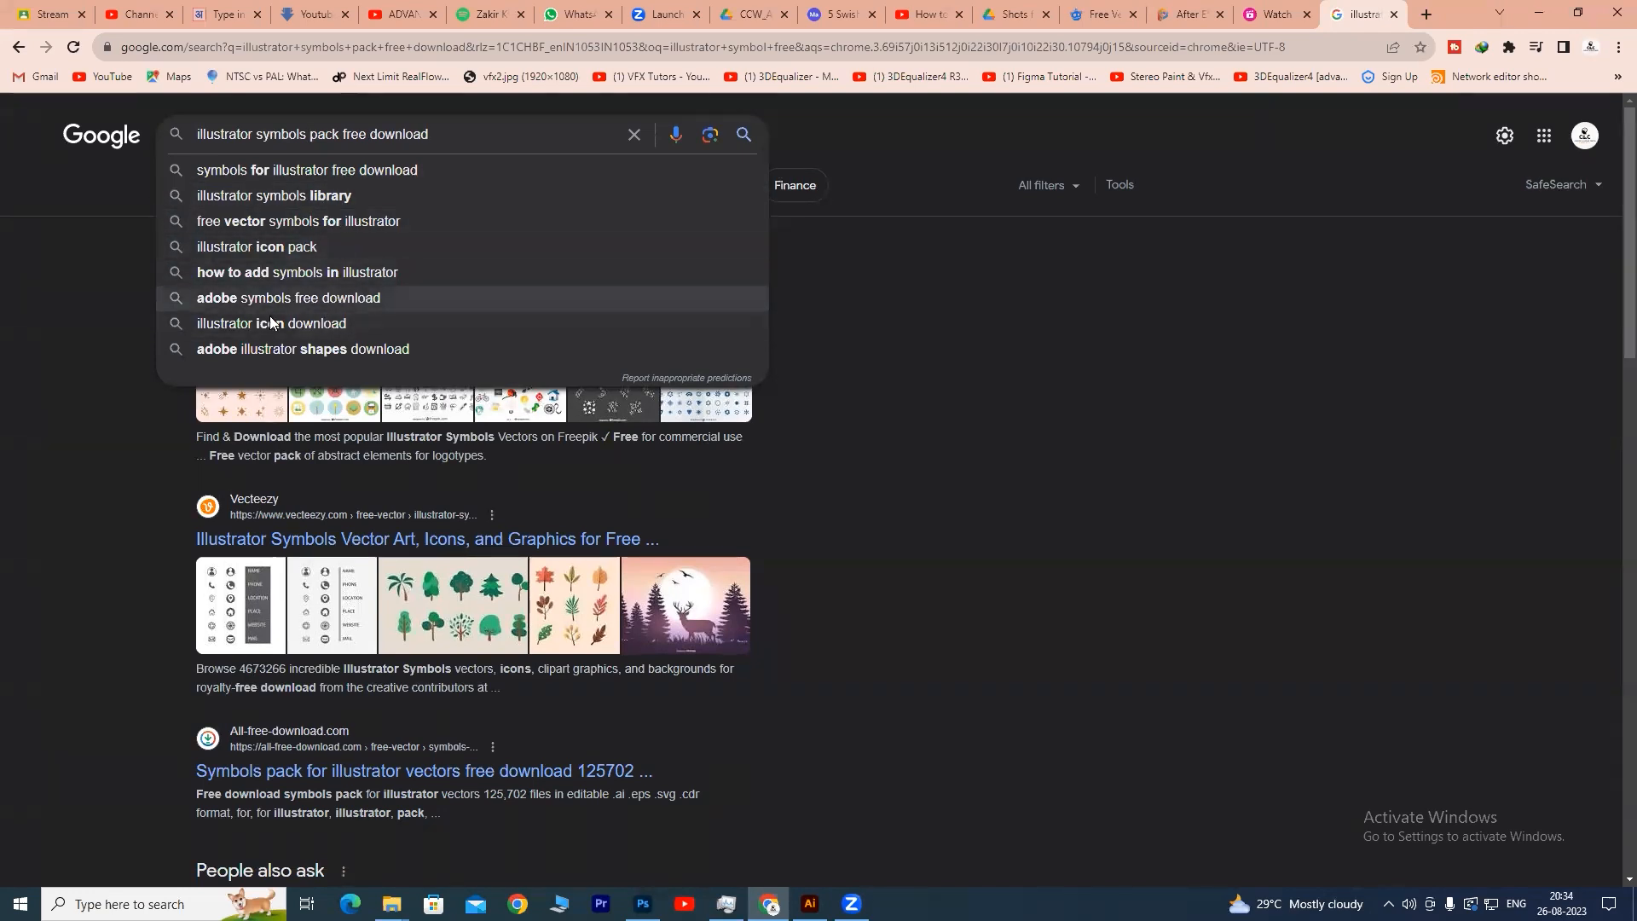
{"action": "left_click", "coordinate": [309, 198]}
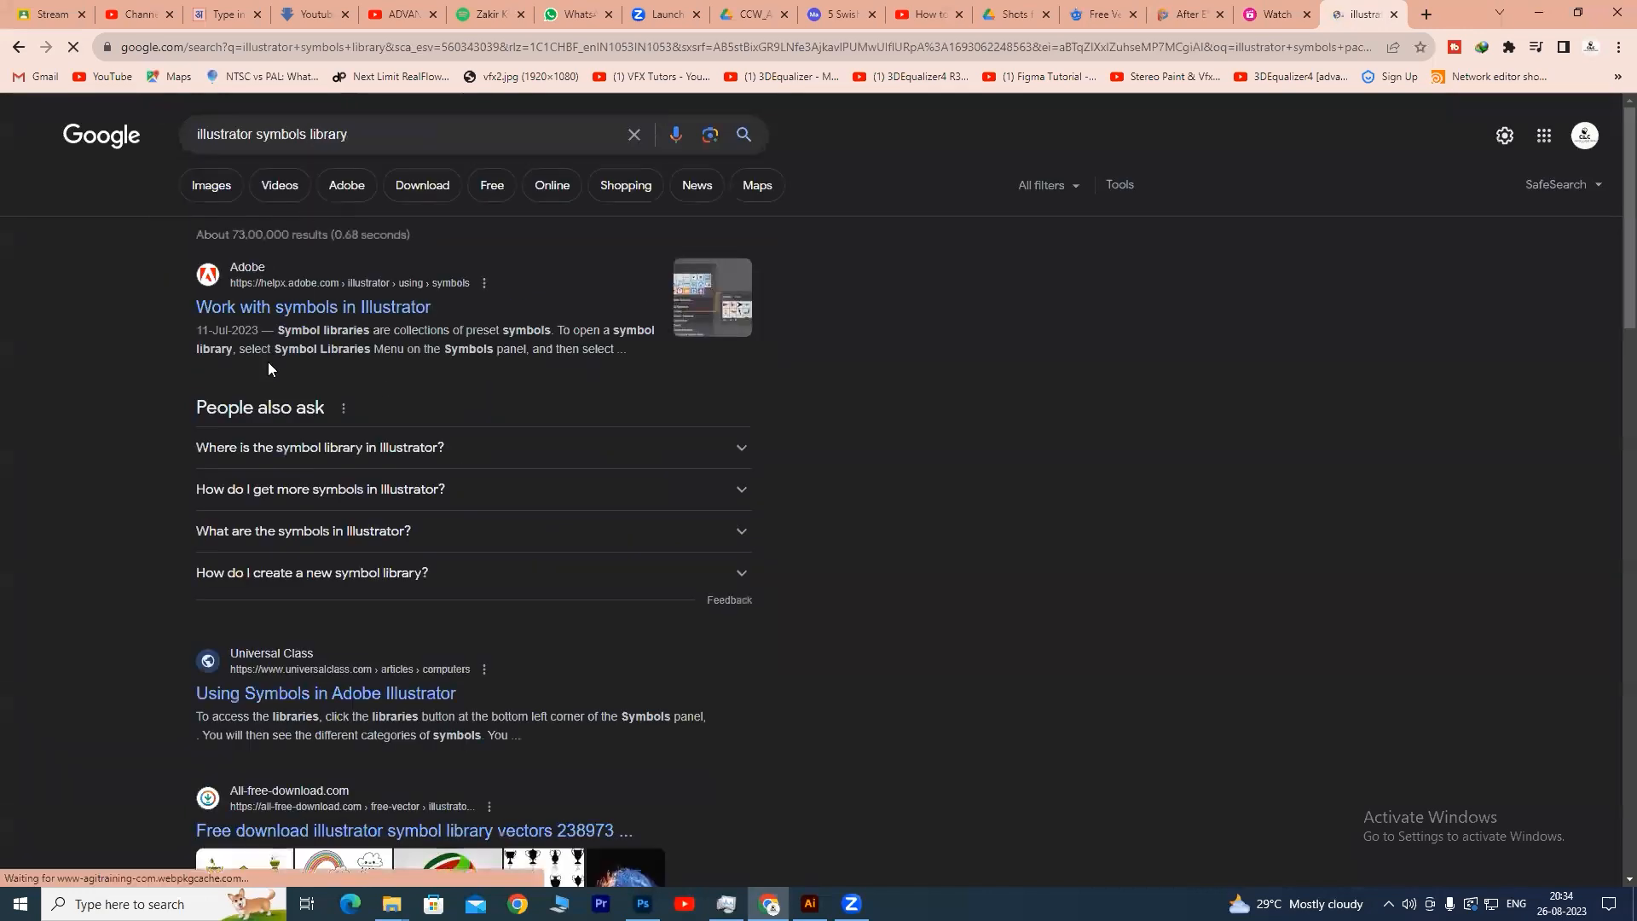
- Open the Universal Class article "Using Symbols in Adobe Illustrator" and skim its sections down to the Symbol Sprayer Tool
{"action": "scroll", "coordinate": [364, 275], "scroll_direction": "down", "scroll_amount": 5}
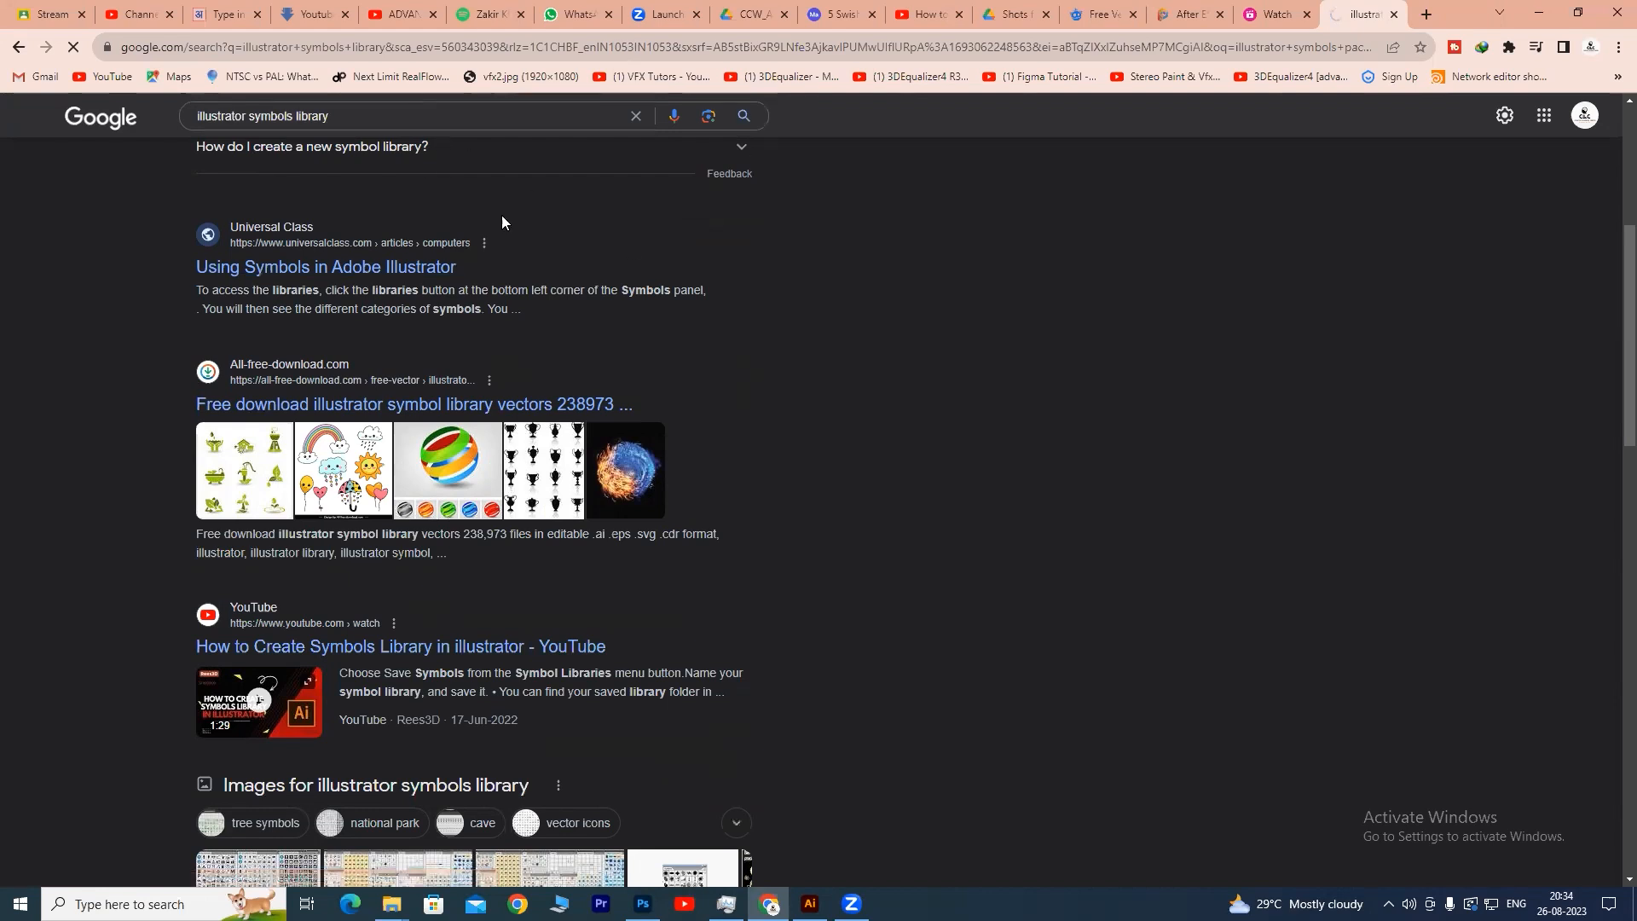
{"action": "scroll", "coordinate": [467, 401], "scroll_direction": "up", "scroll_amount": 4}
{"action": "scroll", "coordinate": [426, 475], "scroll_direction": "down", "scroll_amount": 3}
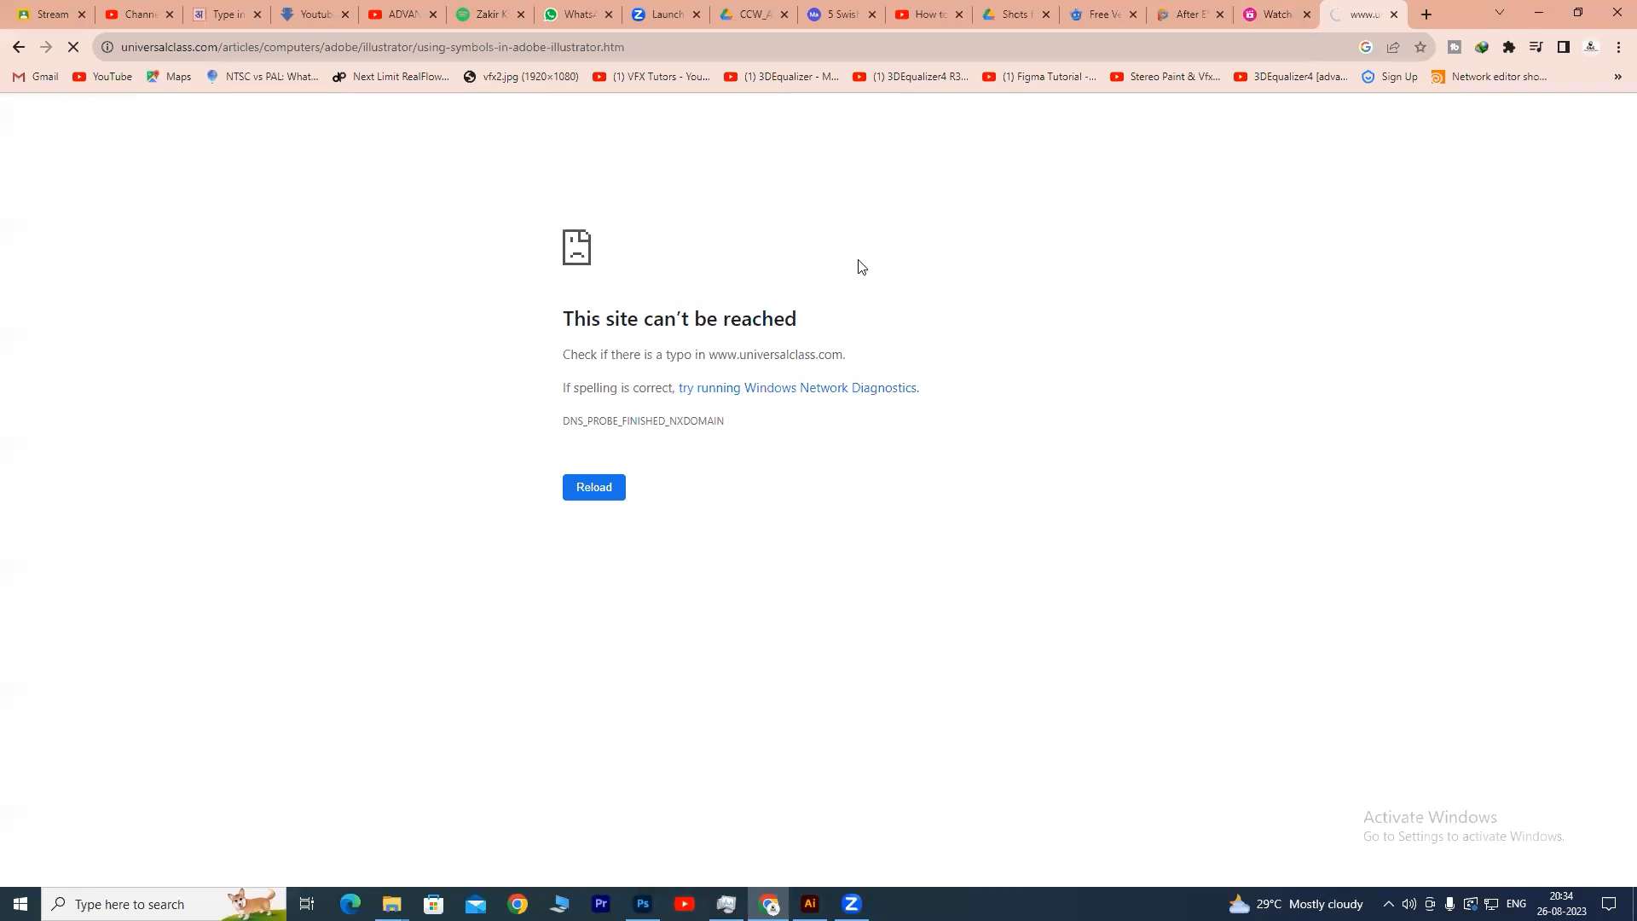
{"action": "scroll", "coordinate": [757, 515], "scroll_direction": "down", "scroll_amount": 19}
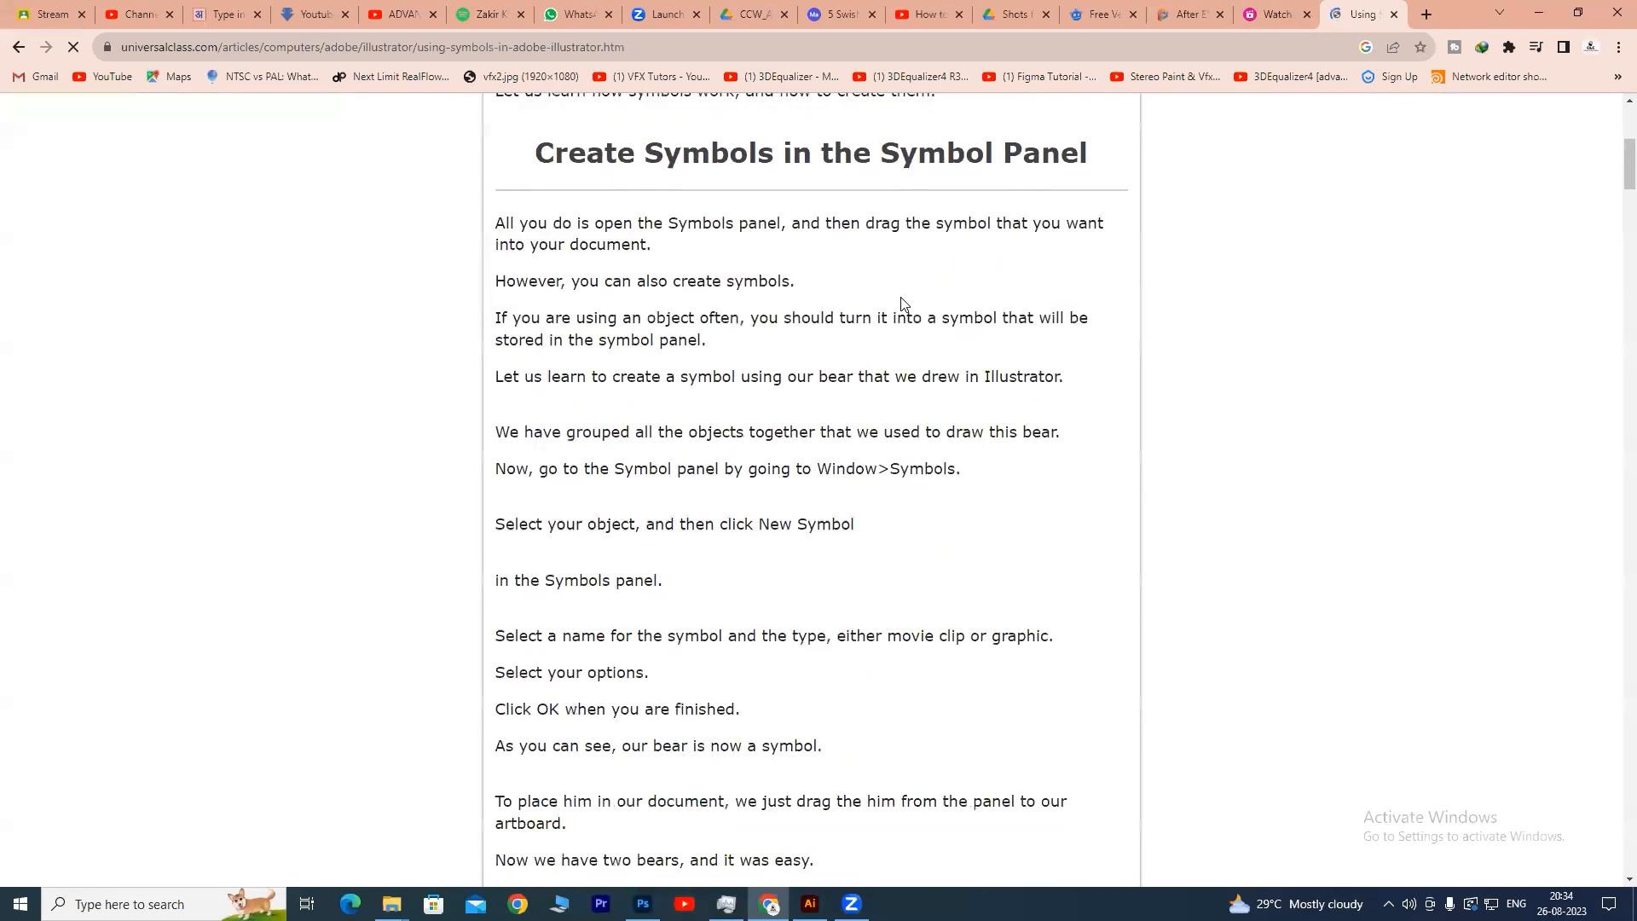
{"action": "scroll", "coordinate": [863, 418], "scroll_direction": "down", "scroll_amount": 18}
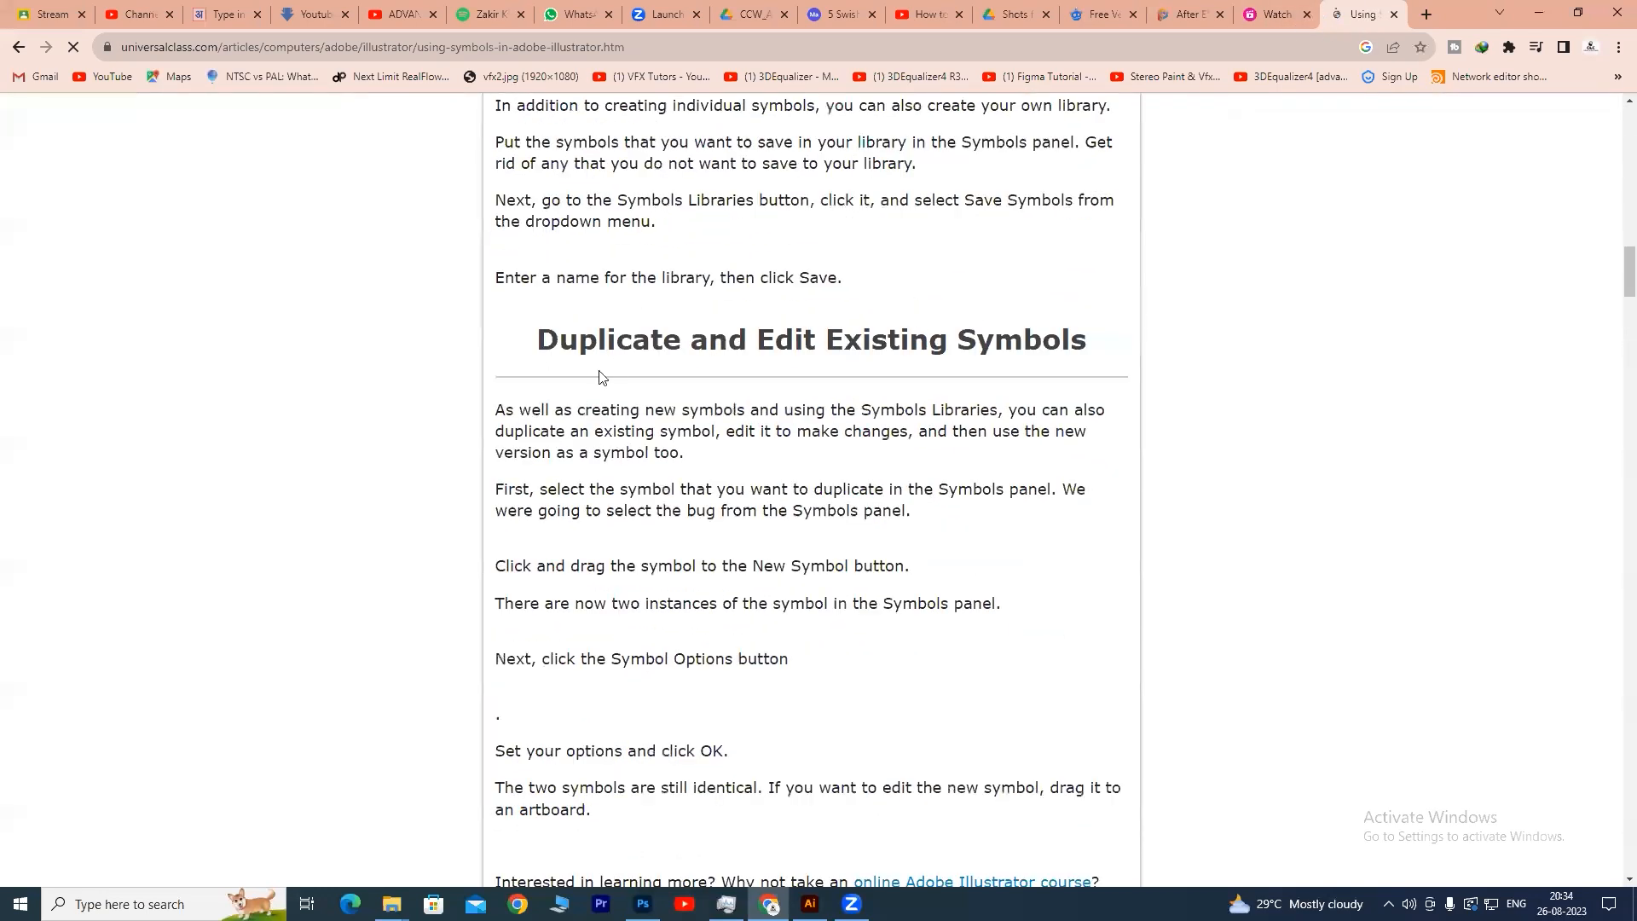
{"action": "scroll", "coordinate": [880, 484], "scroll_direction": "down", "scroll_amount": 2}
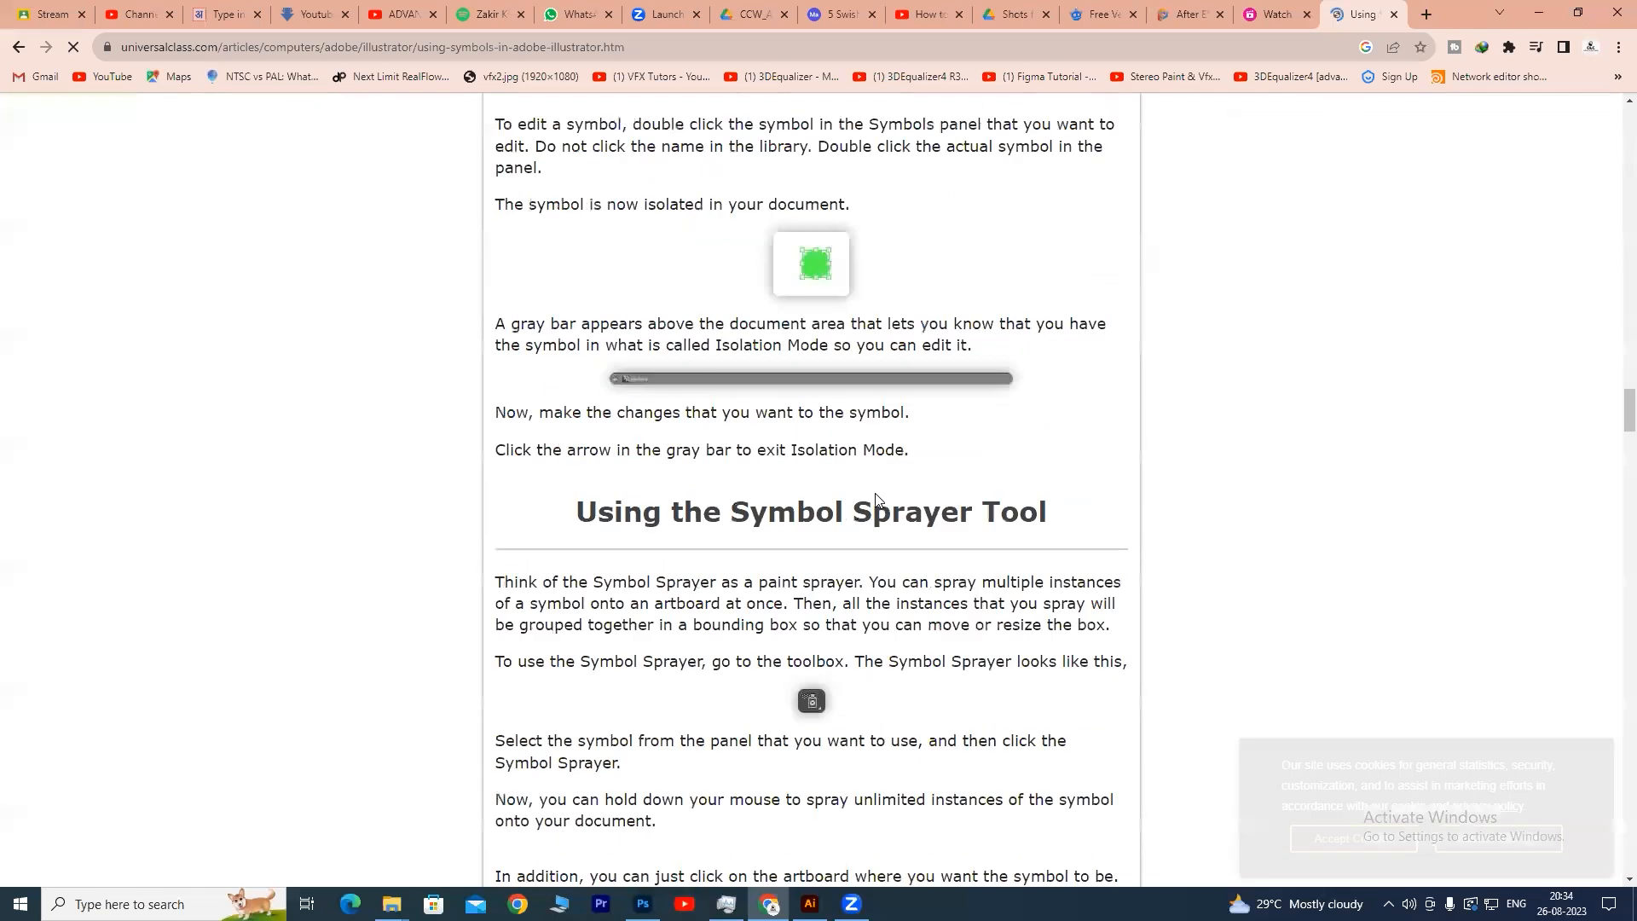
{"action": "scroll", "coordinate": [876, 498], "scroll_direction": "down", "scroll_amount": 5}
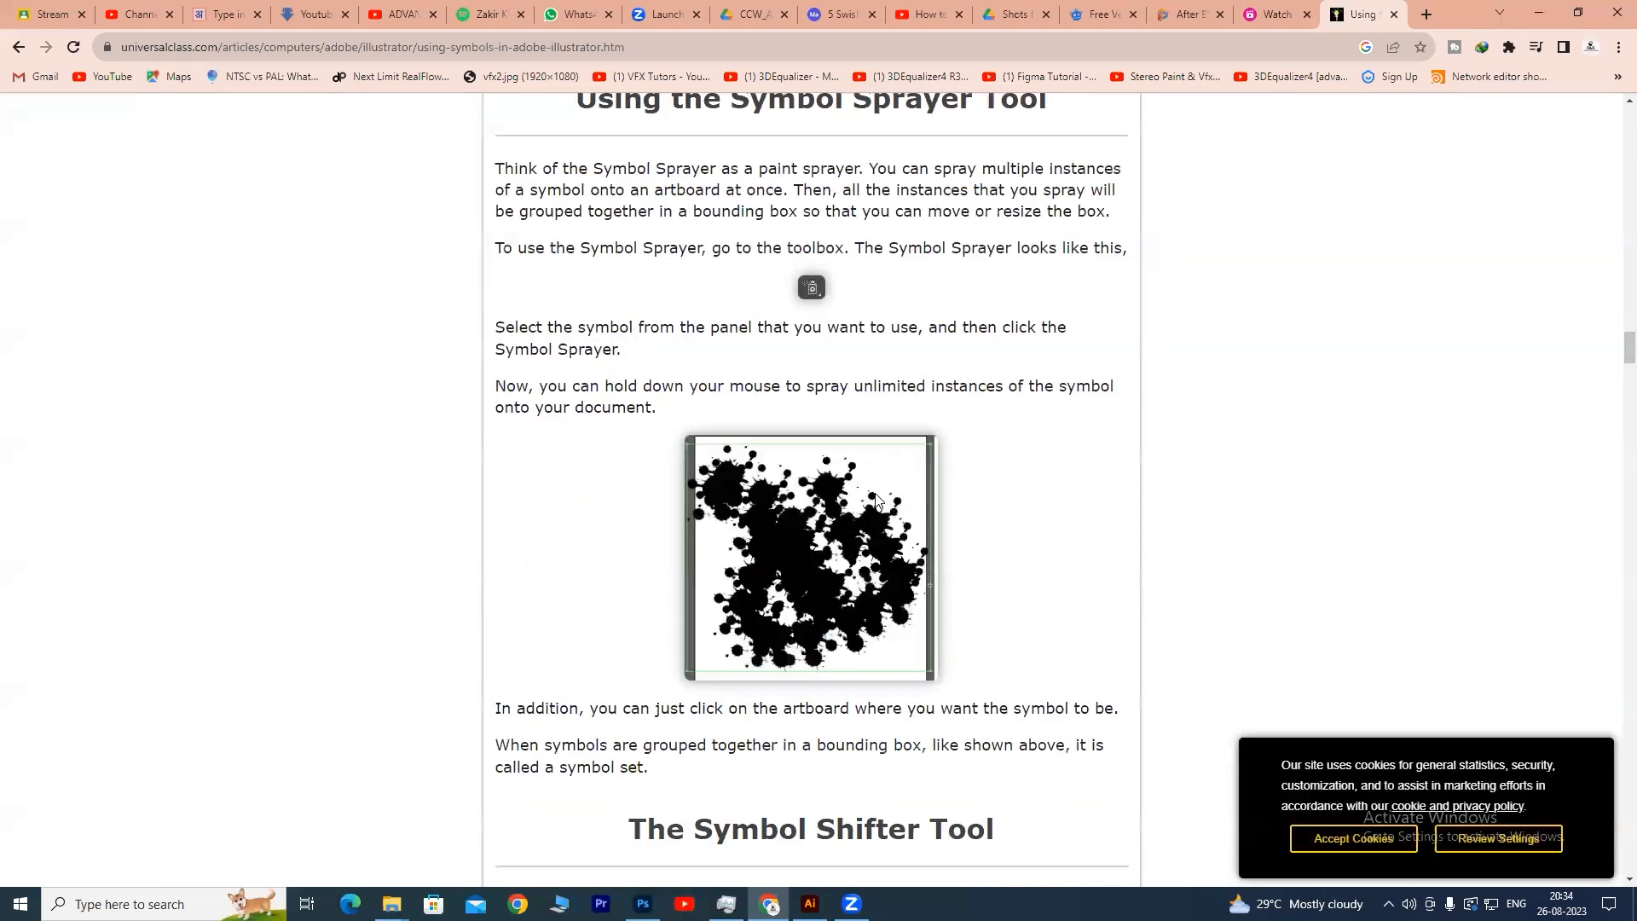
- Return to the "illustrator symbols pack free download" results and open the All-free-download.com symbols pack page
{"action": "left_click", "coordinate": [18, 47]}
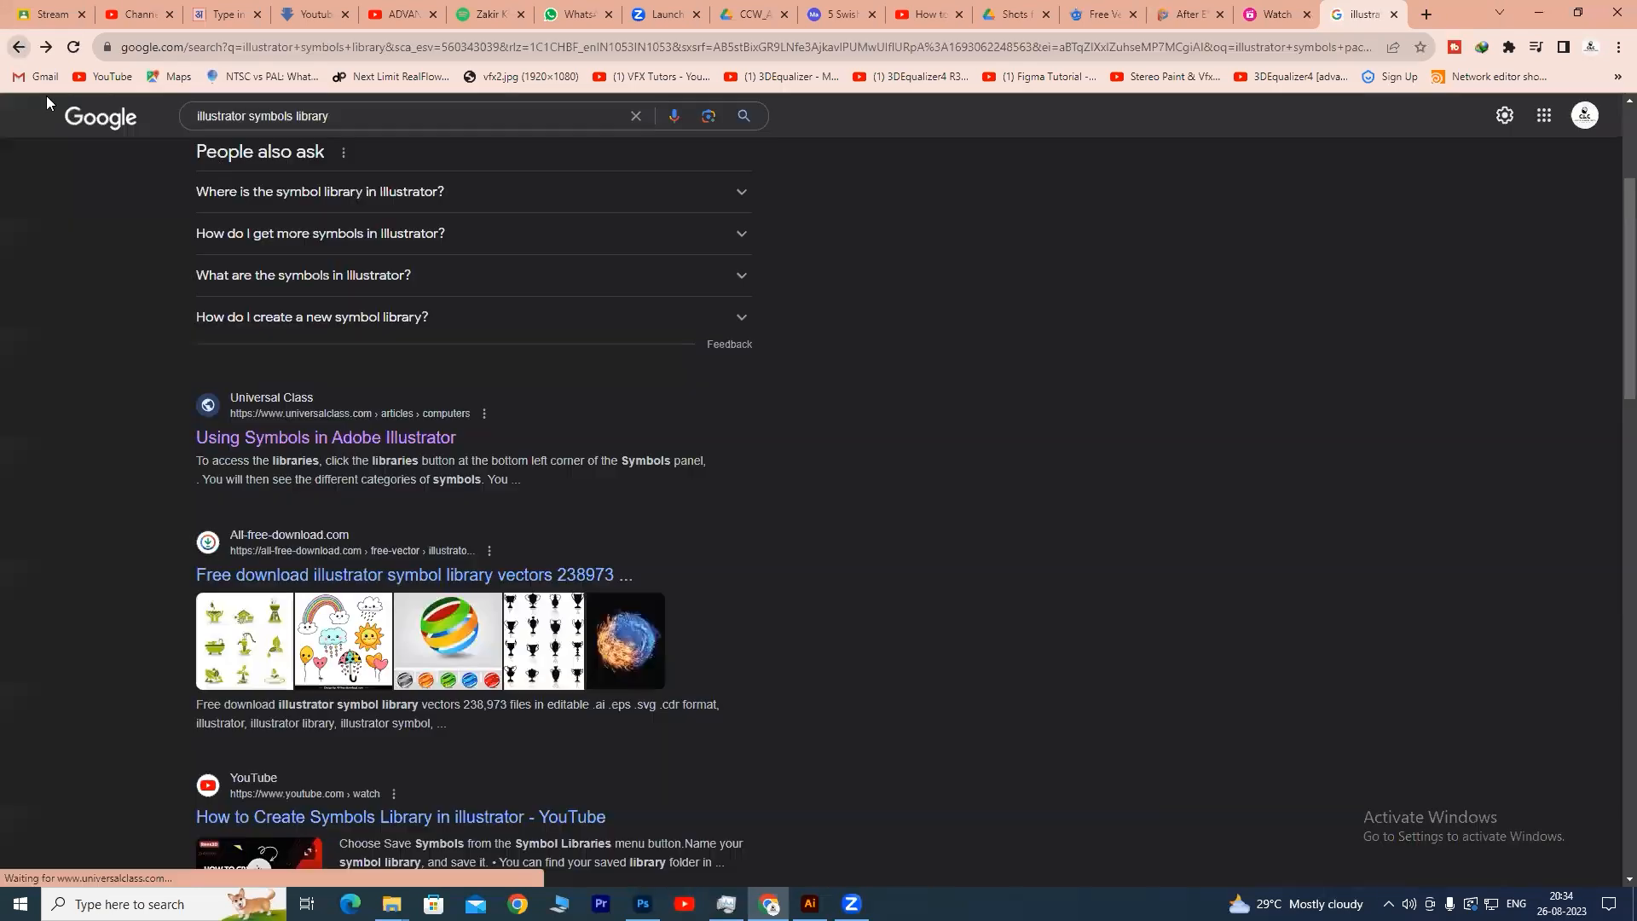
{"action": "scroll", "coordinate": [508, 375], "scroll_direction": "up", "scroll_amount": 3}
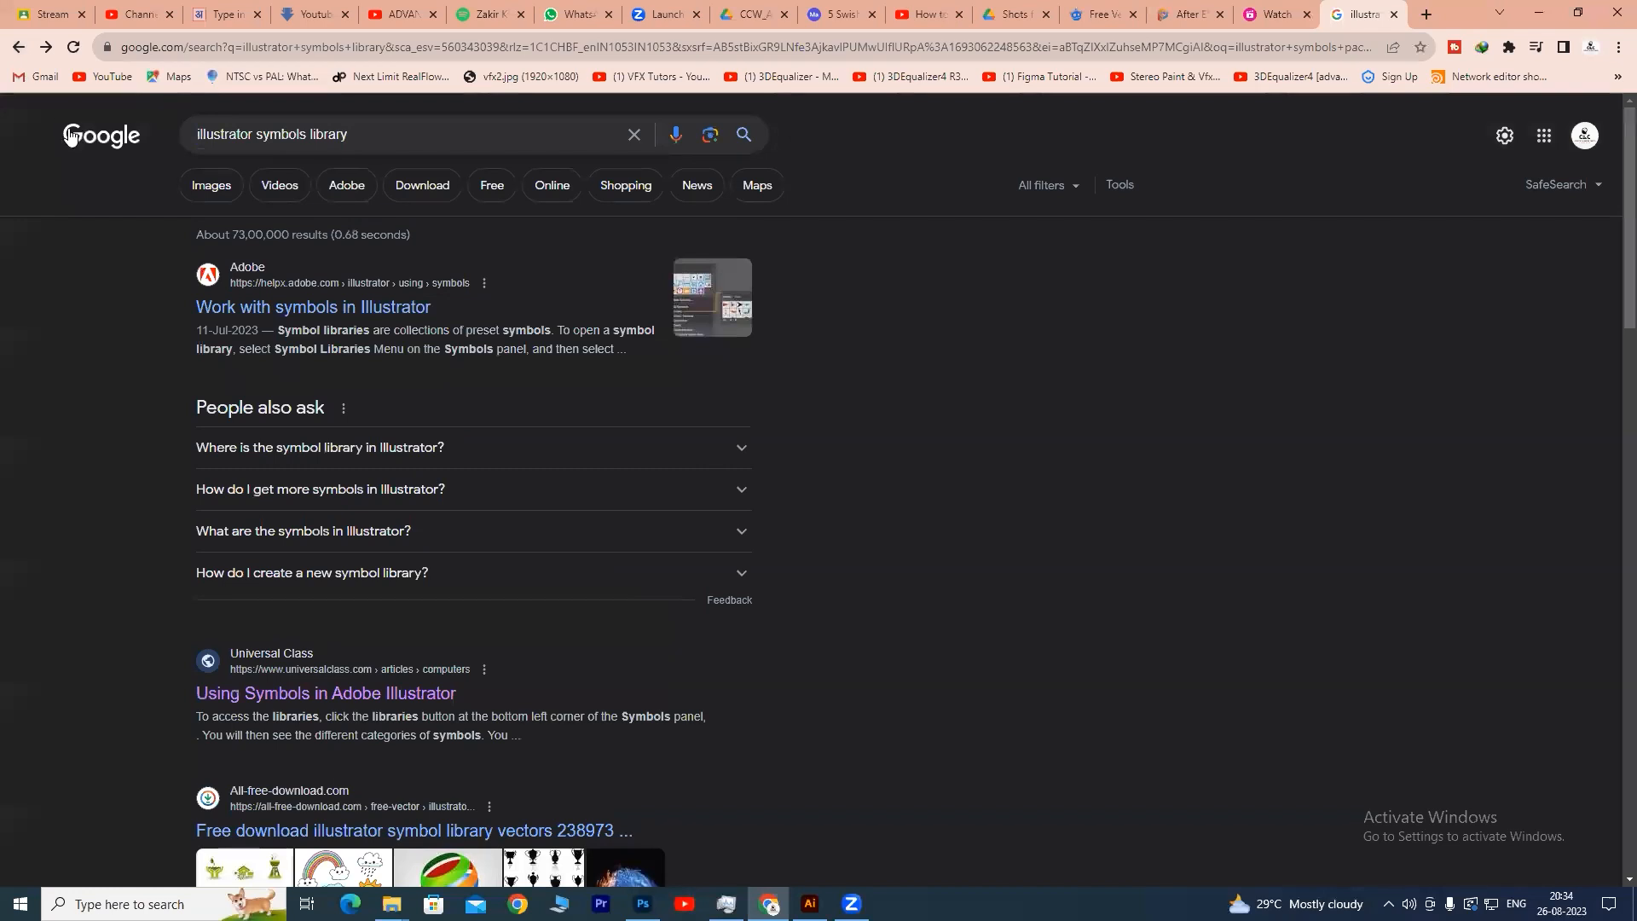
{"action": "left_click", "coordinate": [18, 47]}
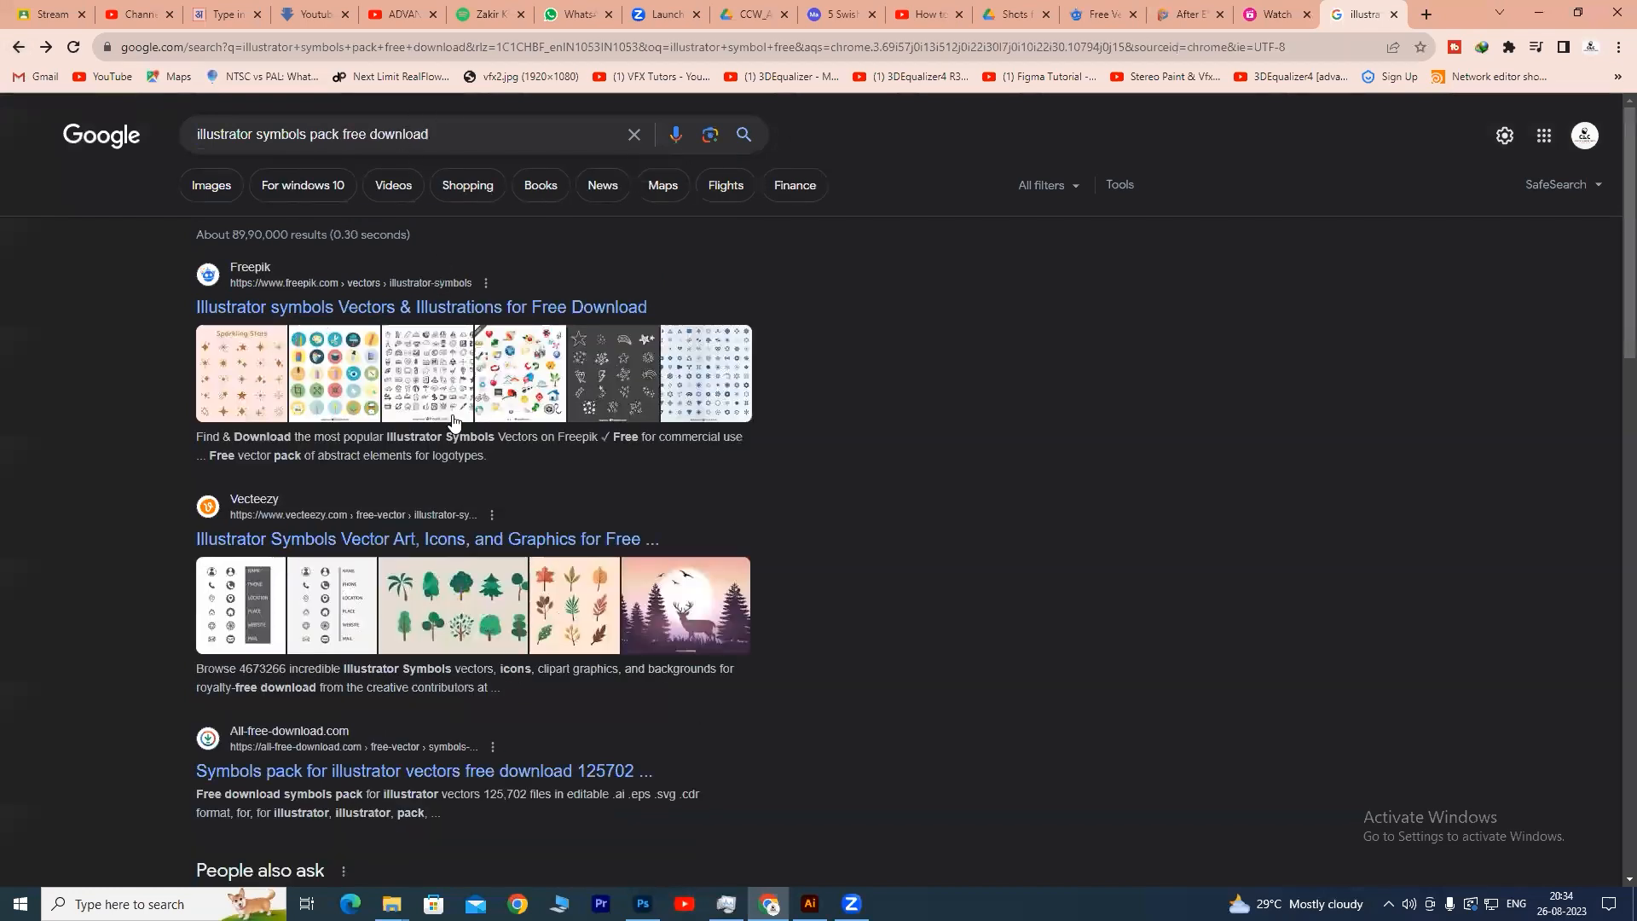
{"action": "scroll", "coordinate": [351, 444], "scroll_direction": "down", "scroll_amount": 4}
{"action": "left_click", "coordinate": [368, 435]}
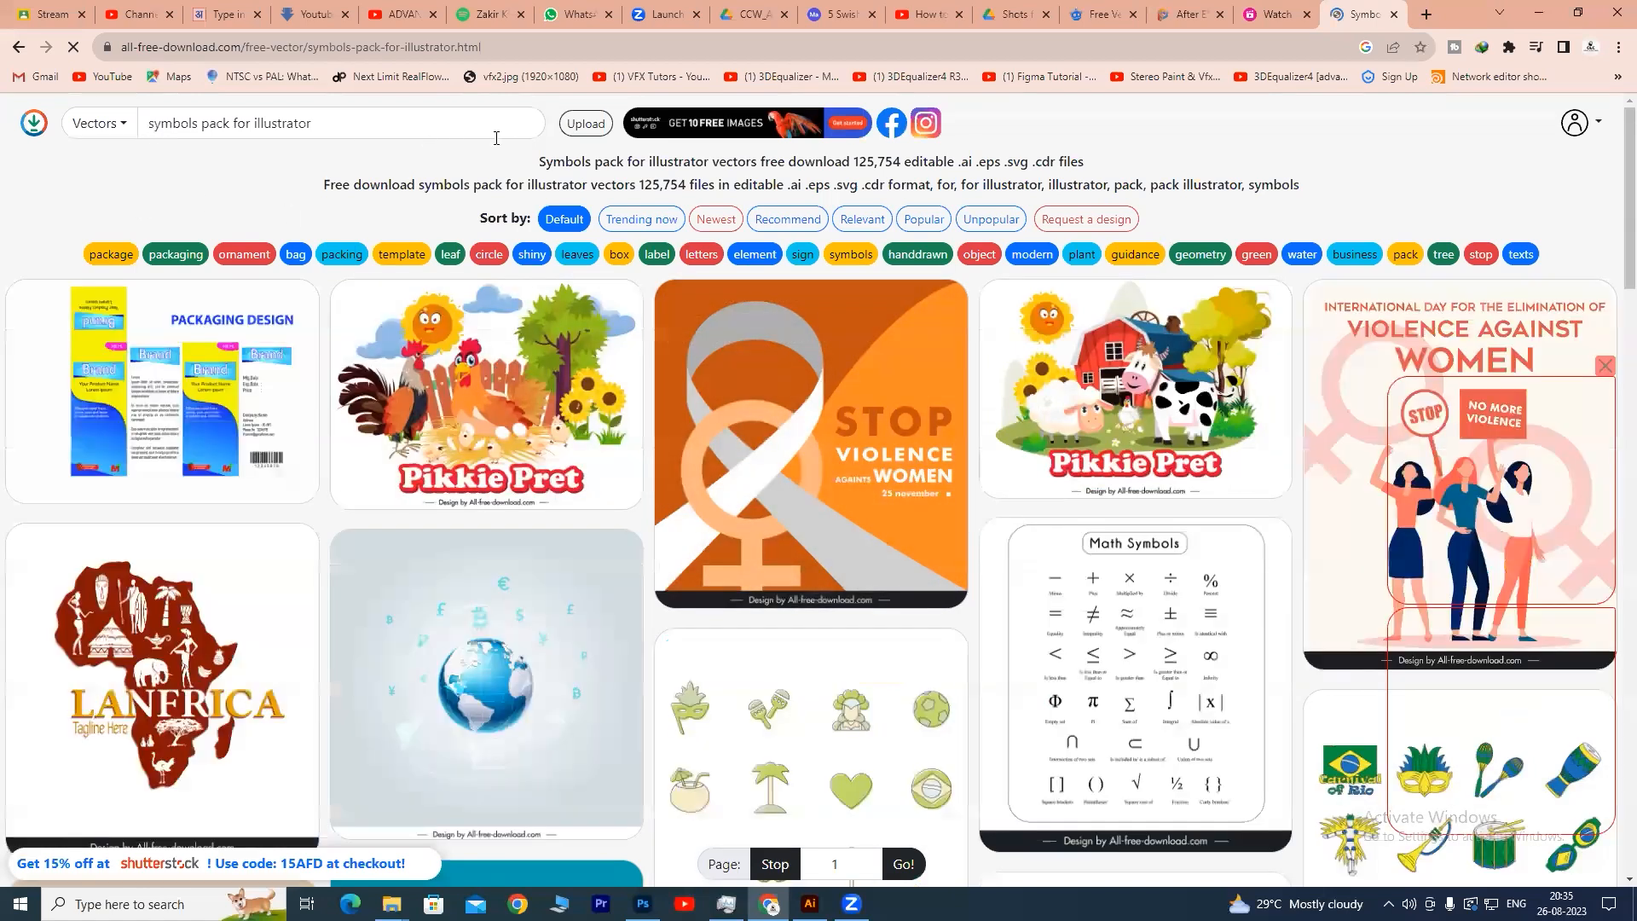
{"action": "left_click", "coordinate": [375, 126]}
{"action": "left_click_drag", "start_coordinate": [149, 121], "coordinate": [362, 123]}
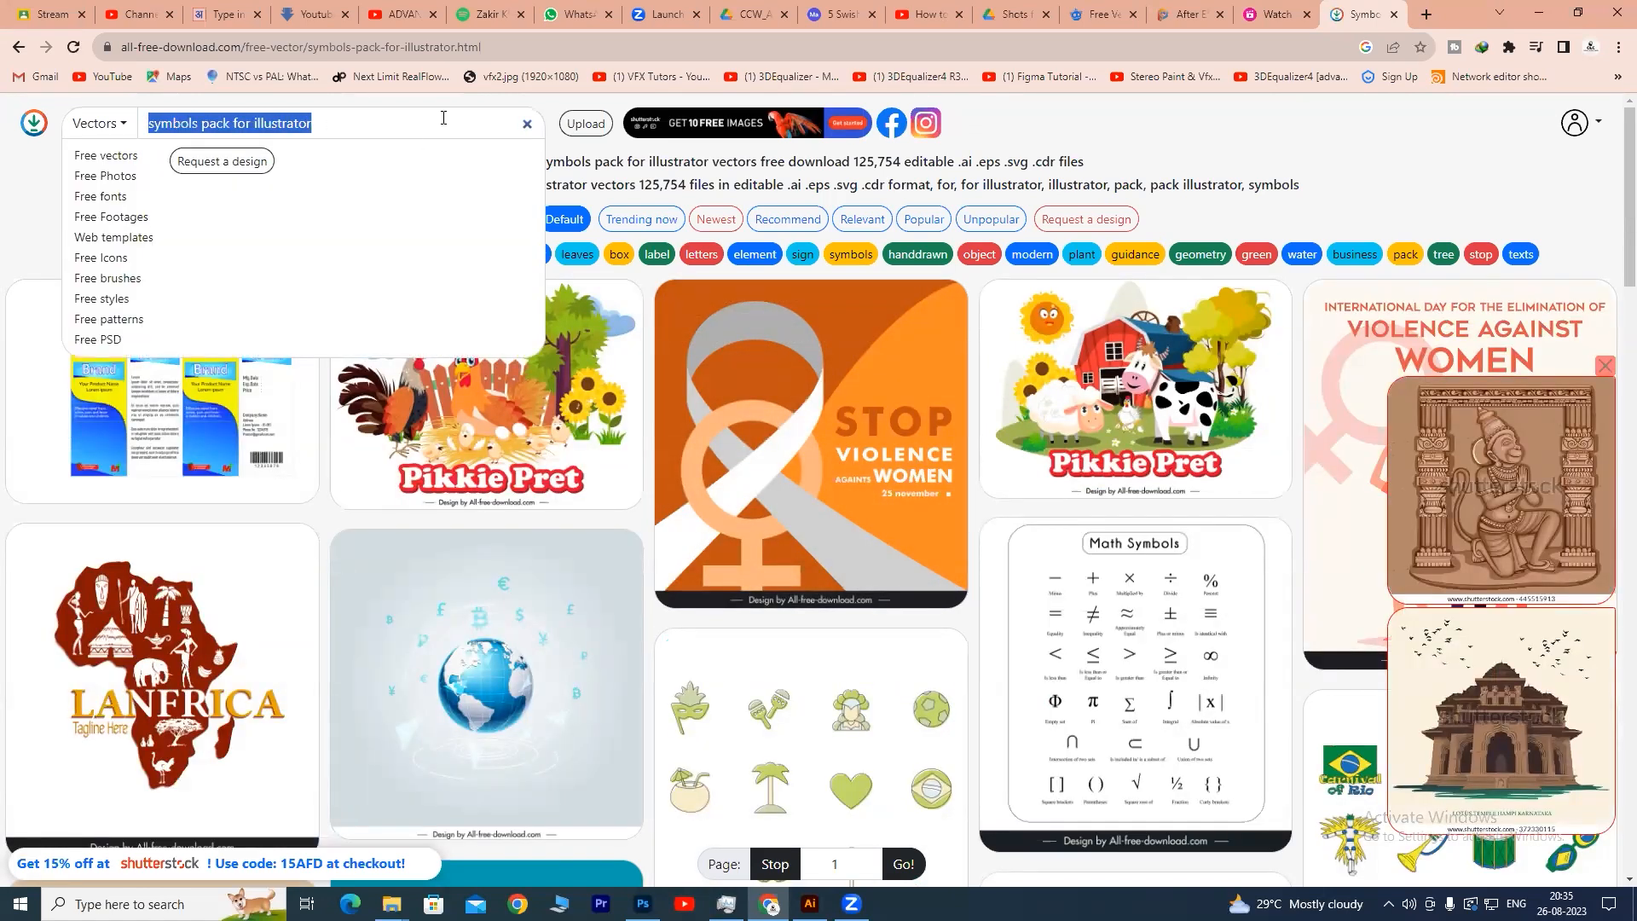
{"action": "left_click", "coordinate": [31, 258]}
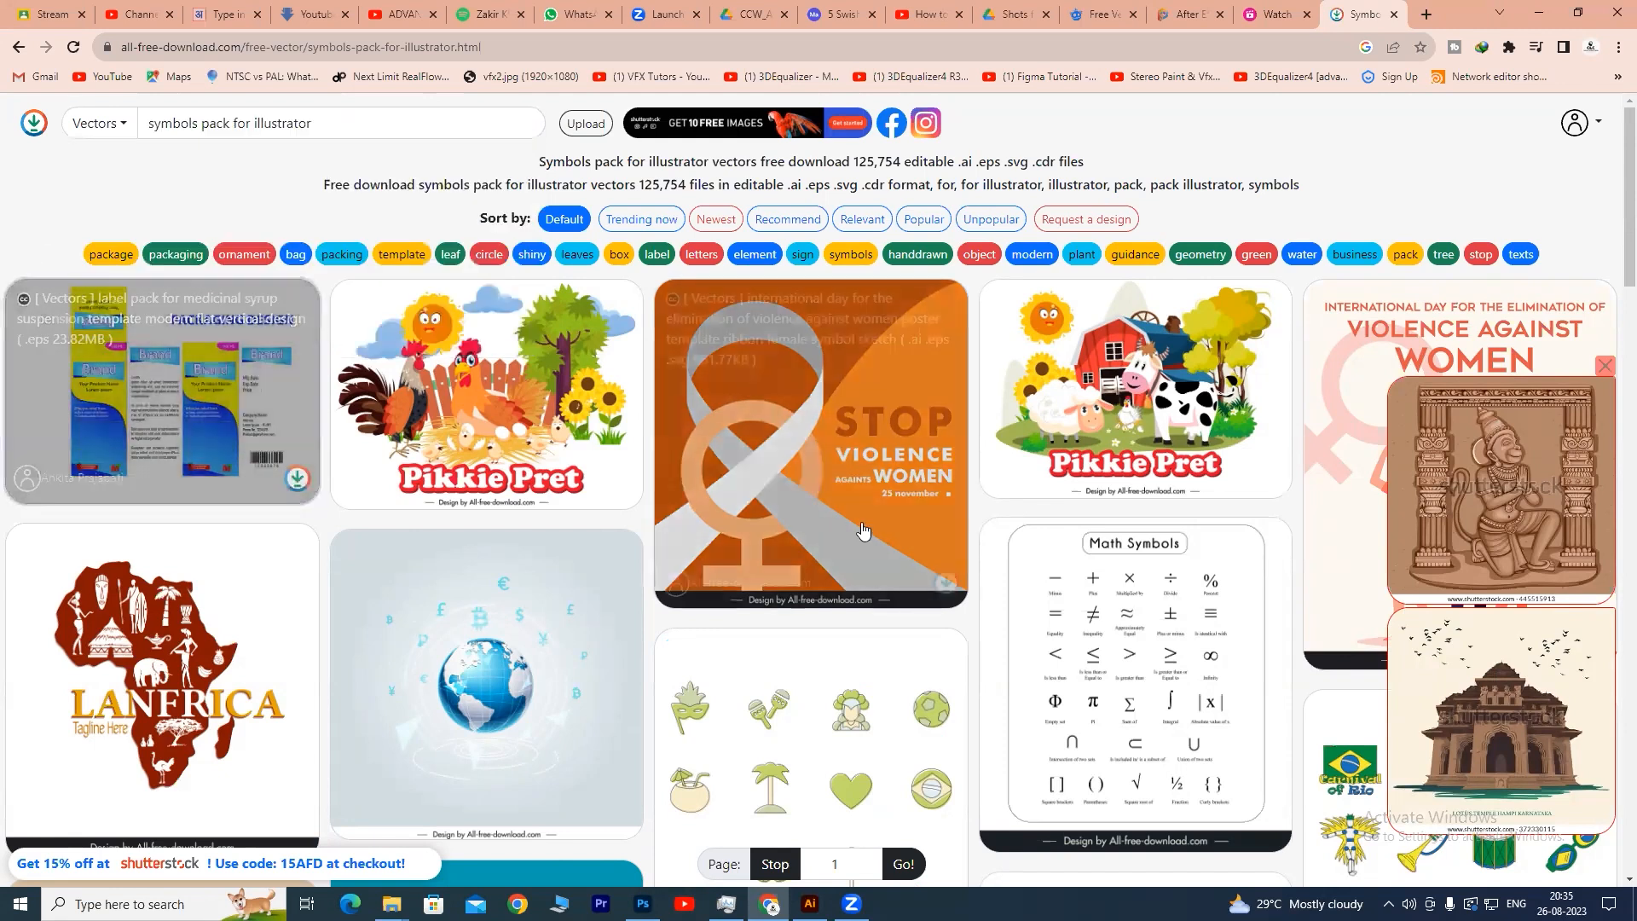
- Browse the free vector listings for symbols packs on the All-free-download.com page
{"action": "scroll", "coordinate": [1219, 424], "scroll_direction": "down", "scroll_amount": 2}
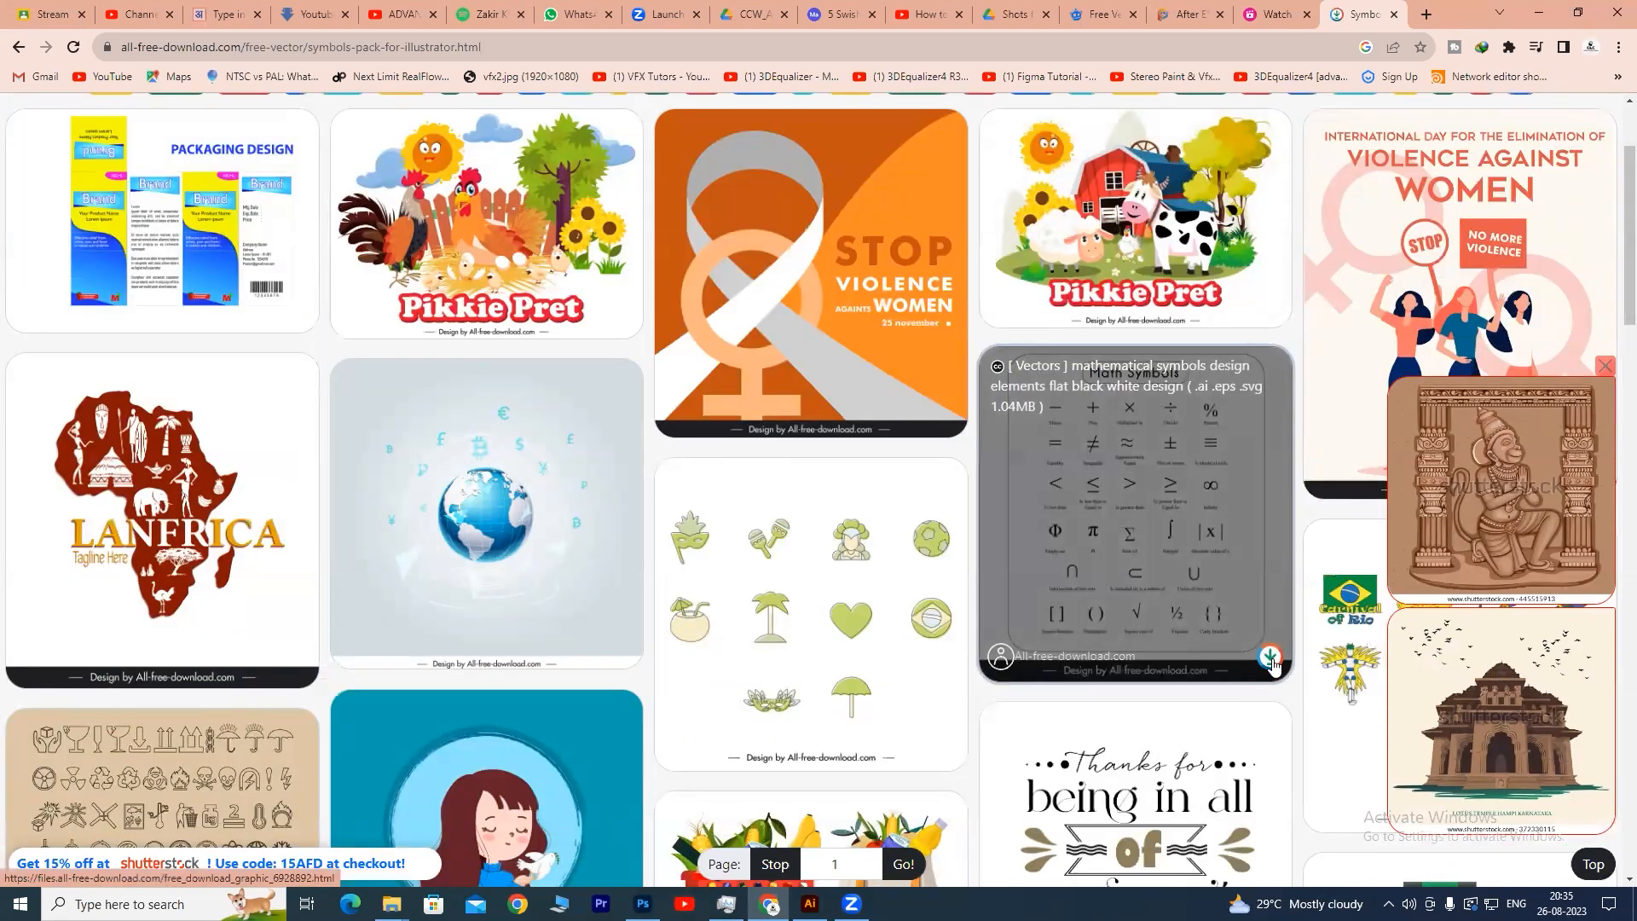
{"action": "scroll", "coordinate": [647, 580], "scroll_direction": "down", "scroll_amount": 4}
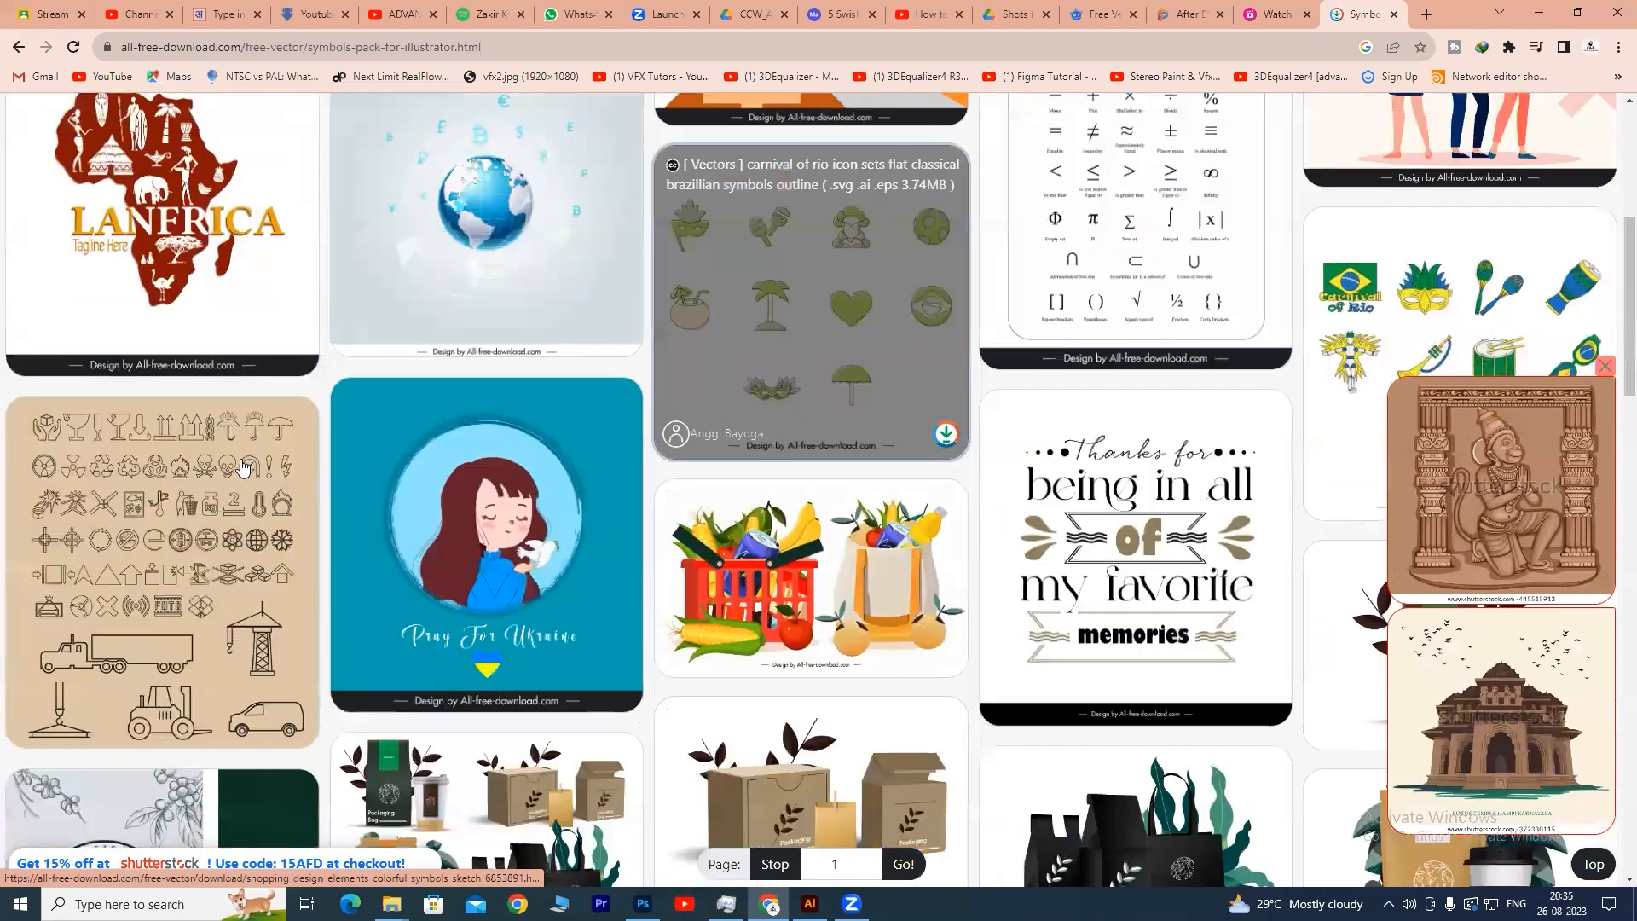
{"action": "scroll", "coordinate": [220, 508], "scroll_direction": "down", "scroll_amount": 1}
{"action": "scroll", "coordinate": [737, 546], "scroll_direction": "down", "scroll_amount": 6}
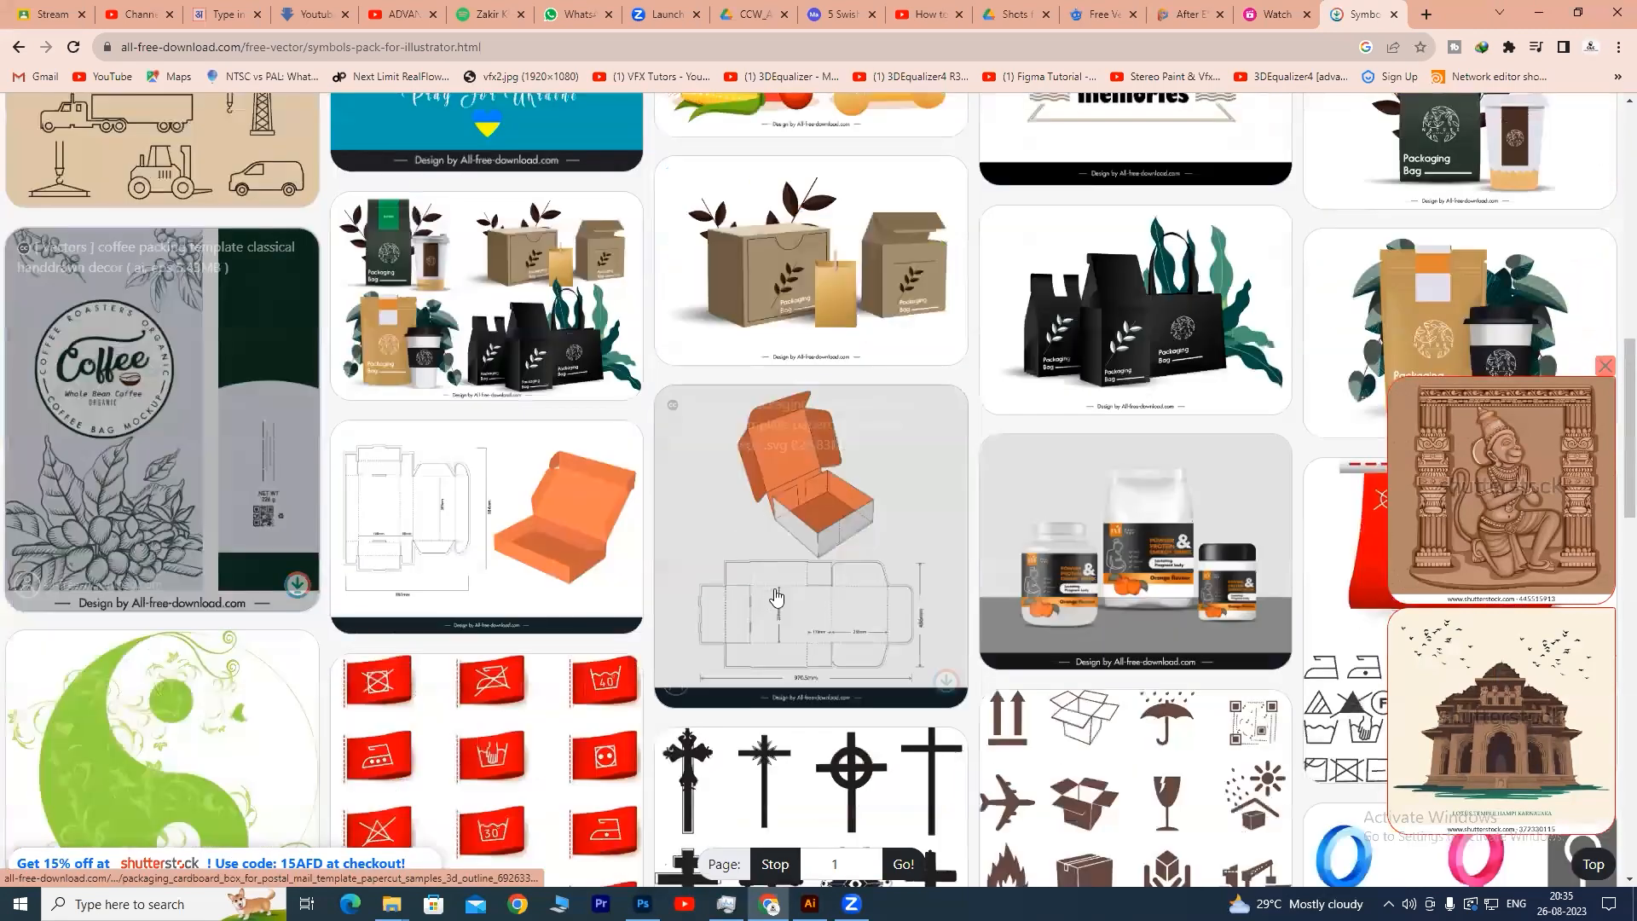
{"action": "scroll", "coordinate": [776, 597], "scroll_direction": "down", "scroll_amount": 3}
{"action": "scroll", "coordinate": [535, 366], "scroll_direction": "up", "scroll_amount": 2}
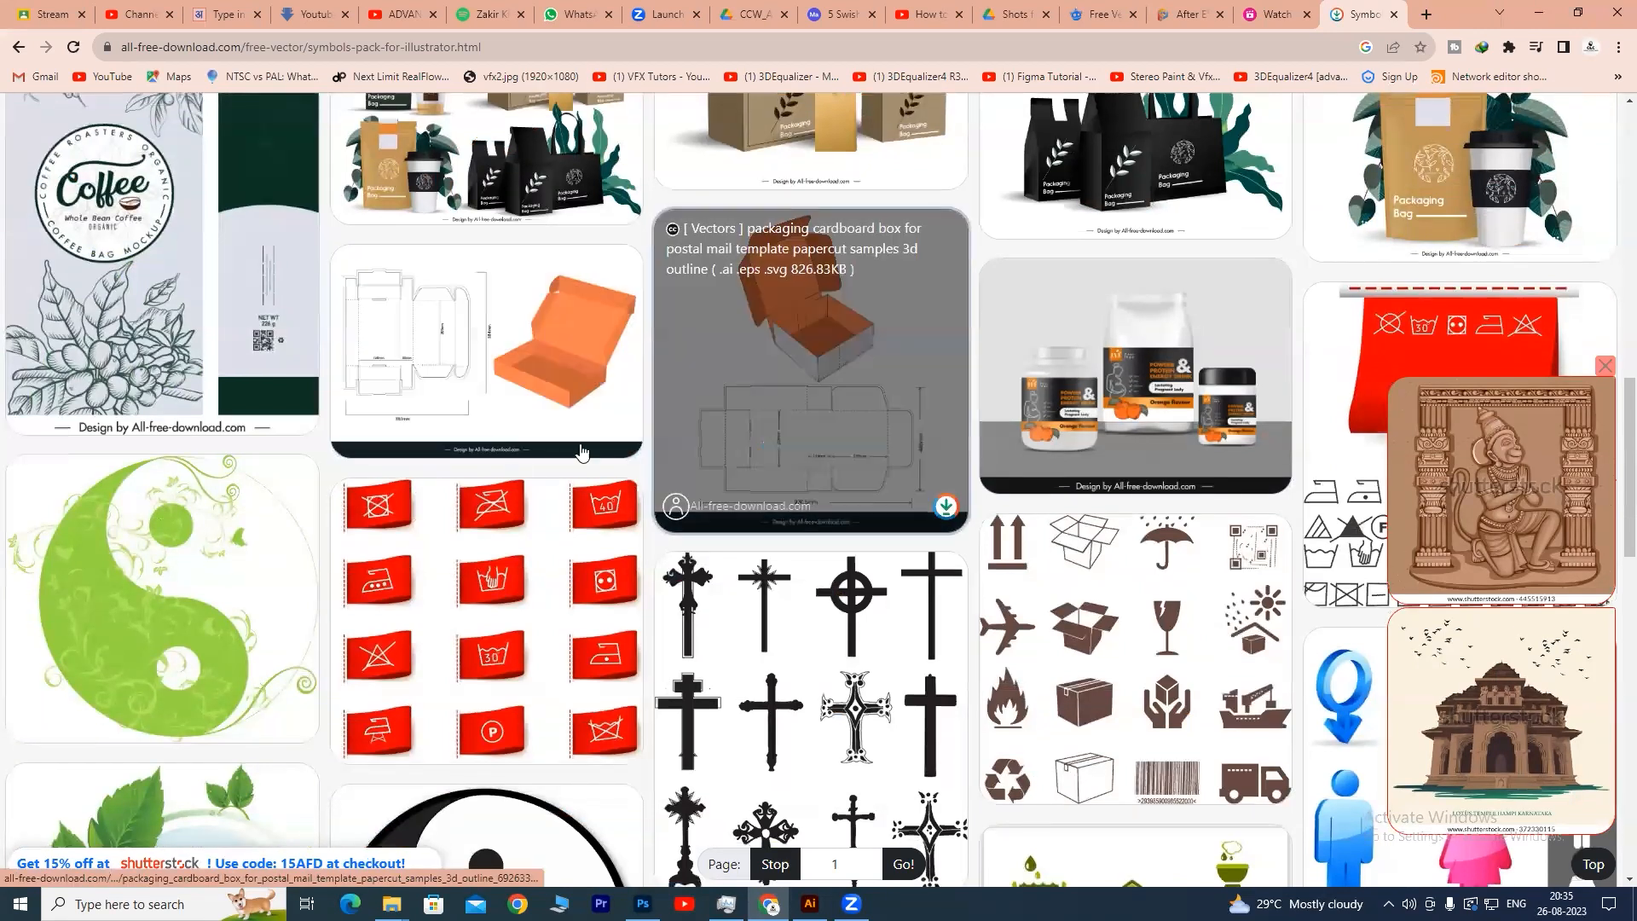
- Find the "Black Symbols - Furniture" vector pack in the All-free-download.com listings and start its download
{"action": "scroll", "coordinate": [516, 294], "scroll_direction": "down", "scroll_amount": 4}
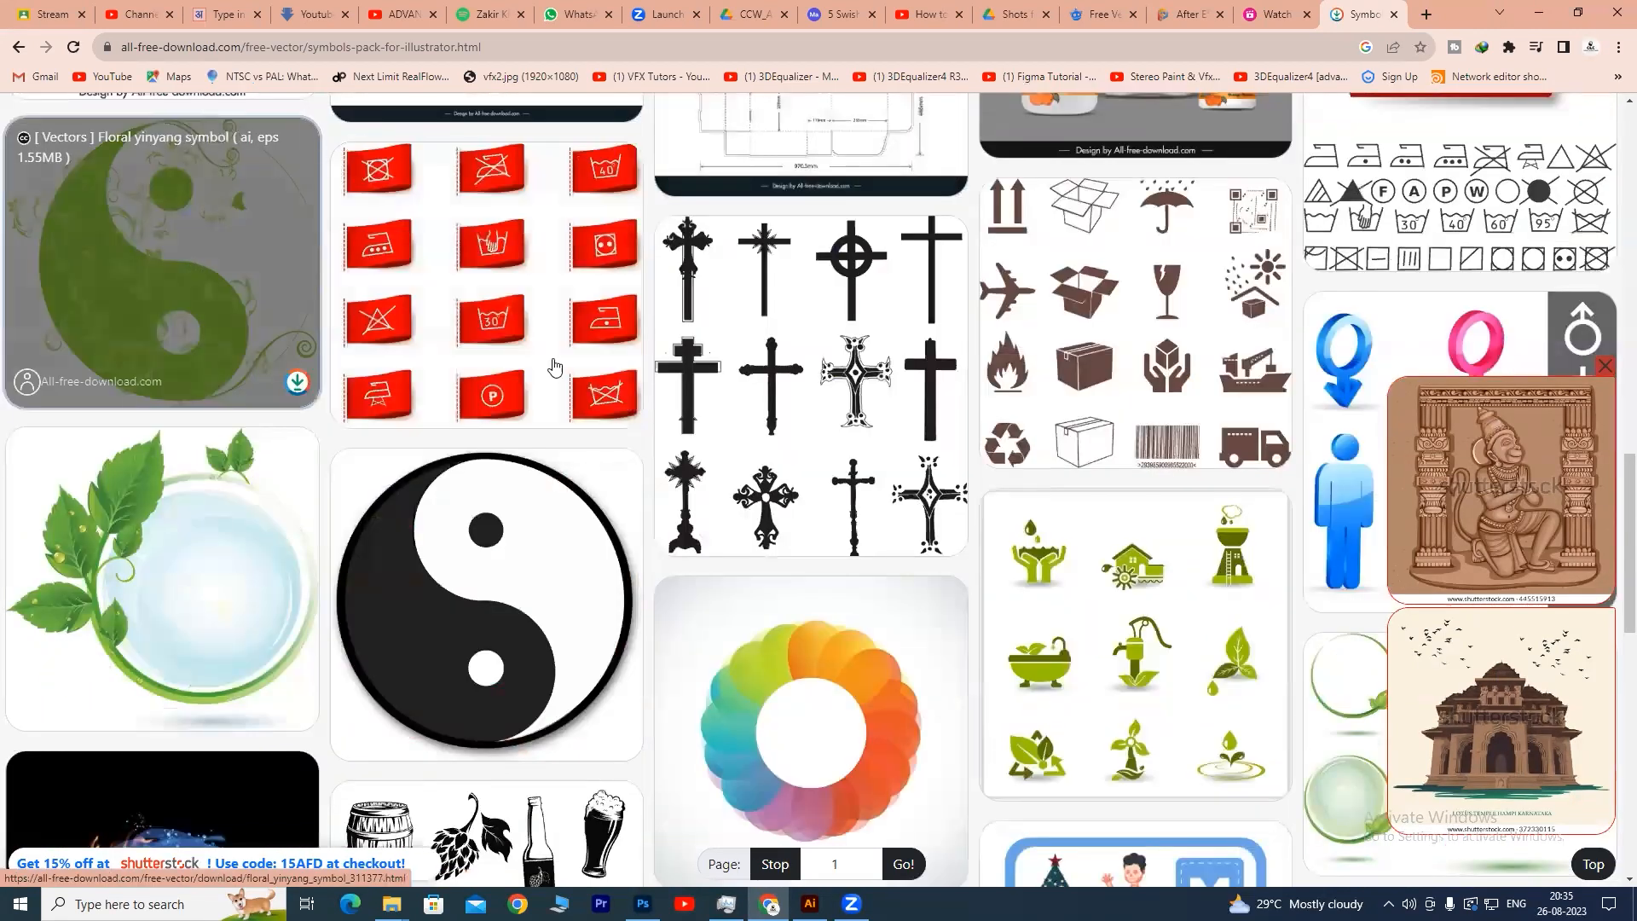
{"action": "scroll", "coordinate": [1072, 499], "scroll_direction": "down", "scroll_amount": 3}
{"action": "scroll", "coordinate": [1096, 487], "scroll_direction": "down", "scroll_amount": 2}
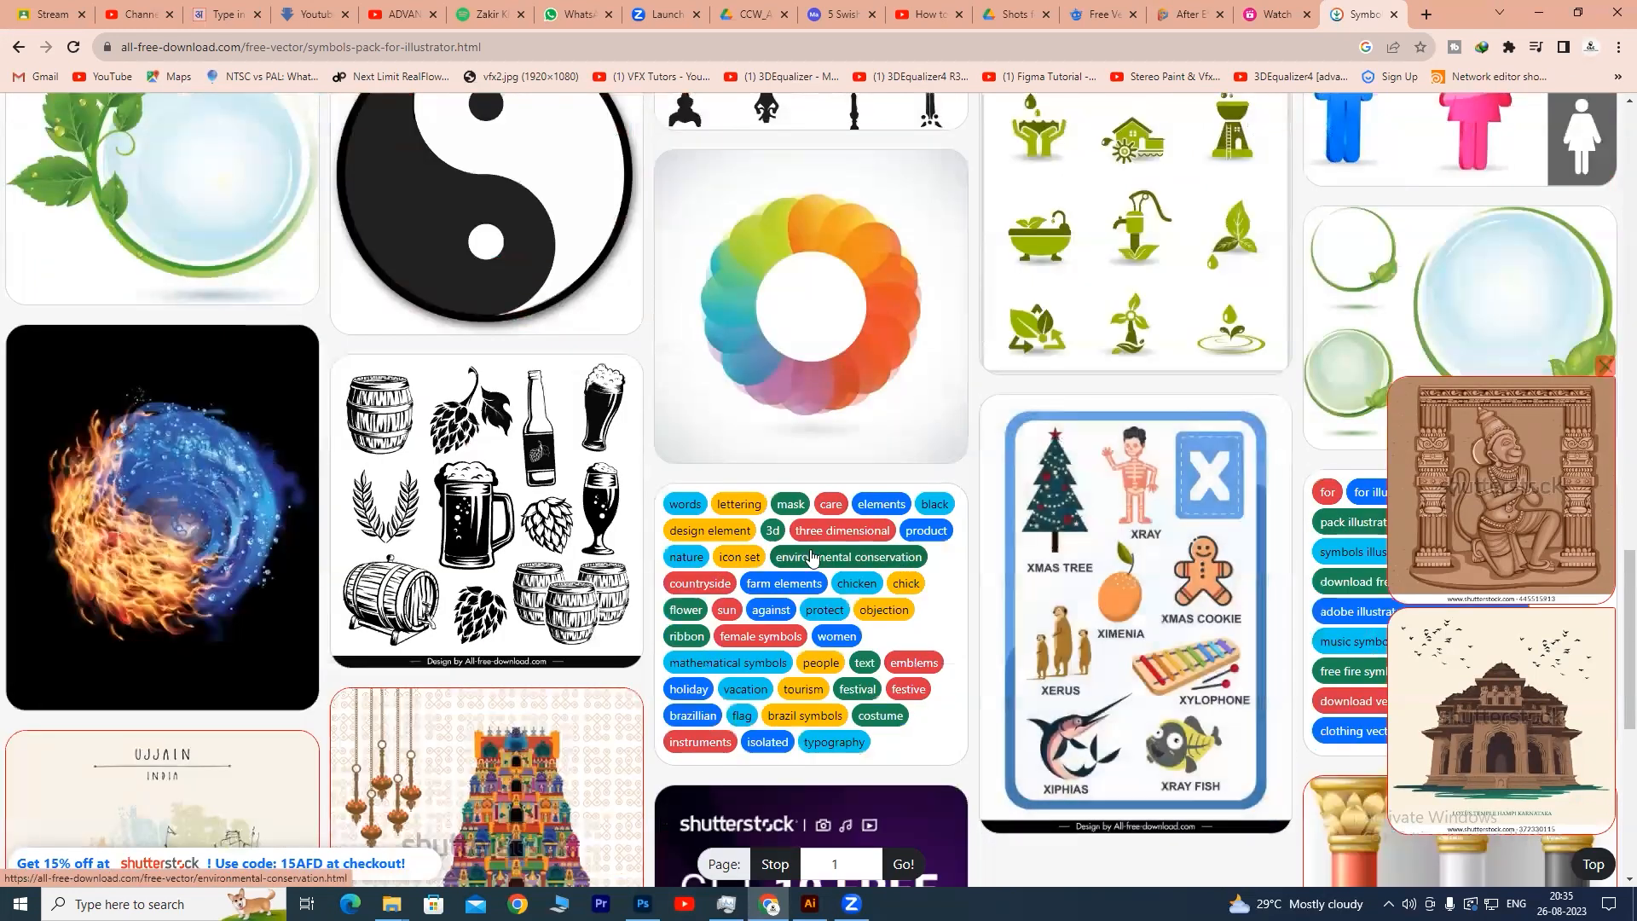
{"action": "scroll", "coordinate": [917, 289], "scroll_direction": "down", "scroll_amount": 4}
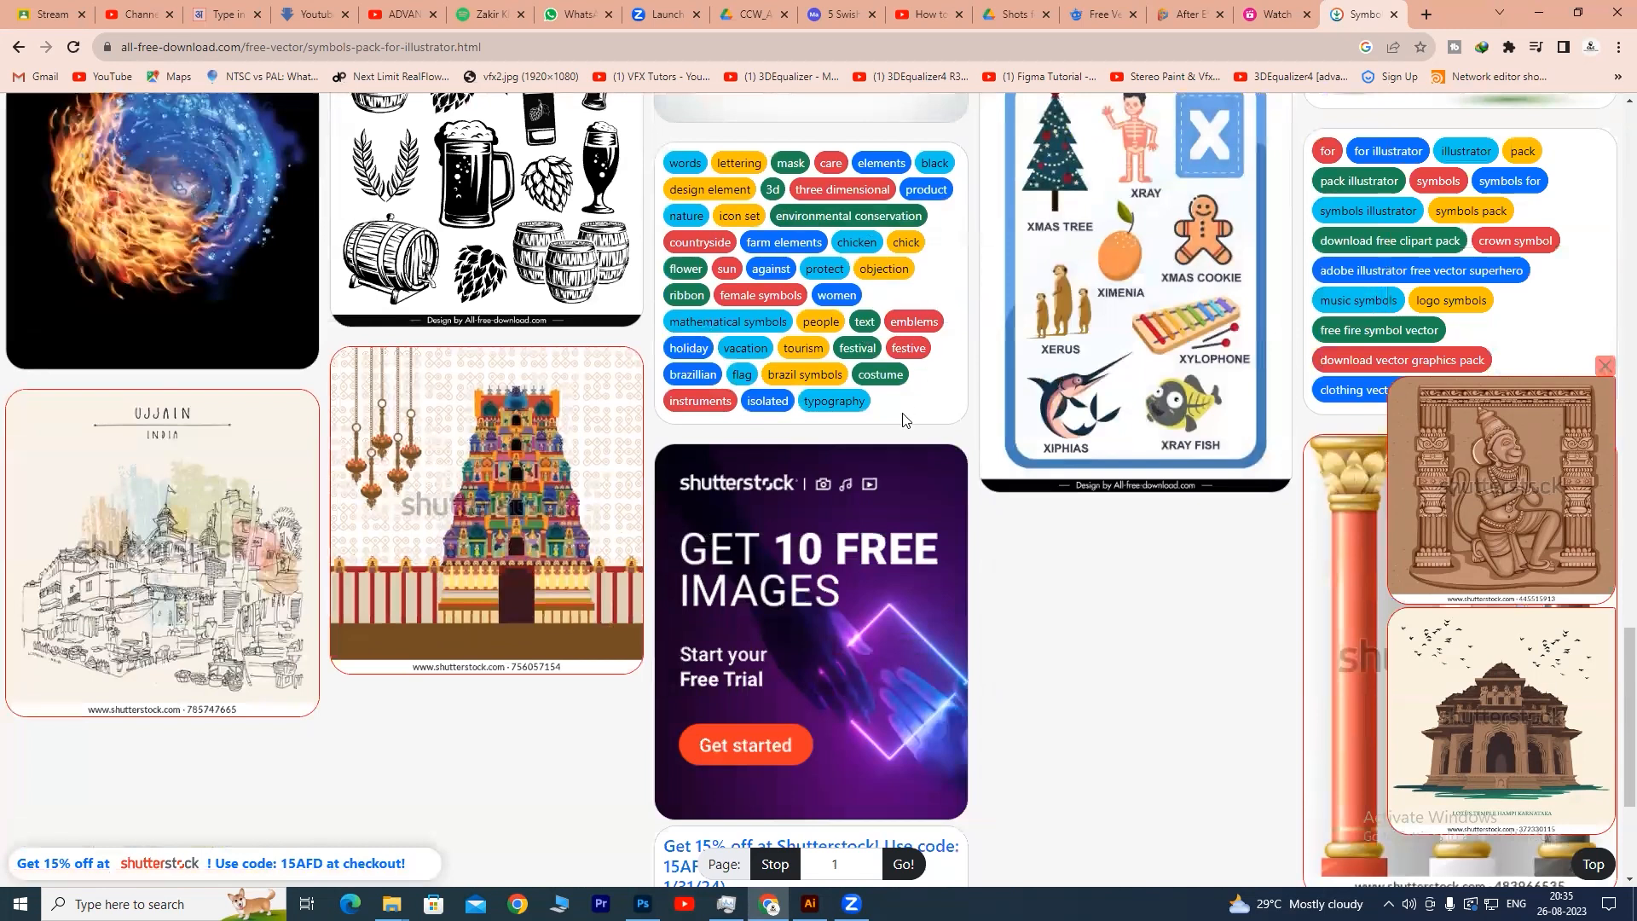
{"action": "scroll", "coordinate": [810, 294], "scroll_direction": "up", "scroll_amount": 3}
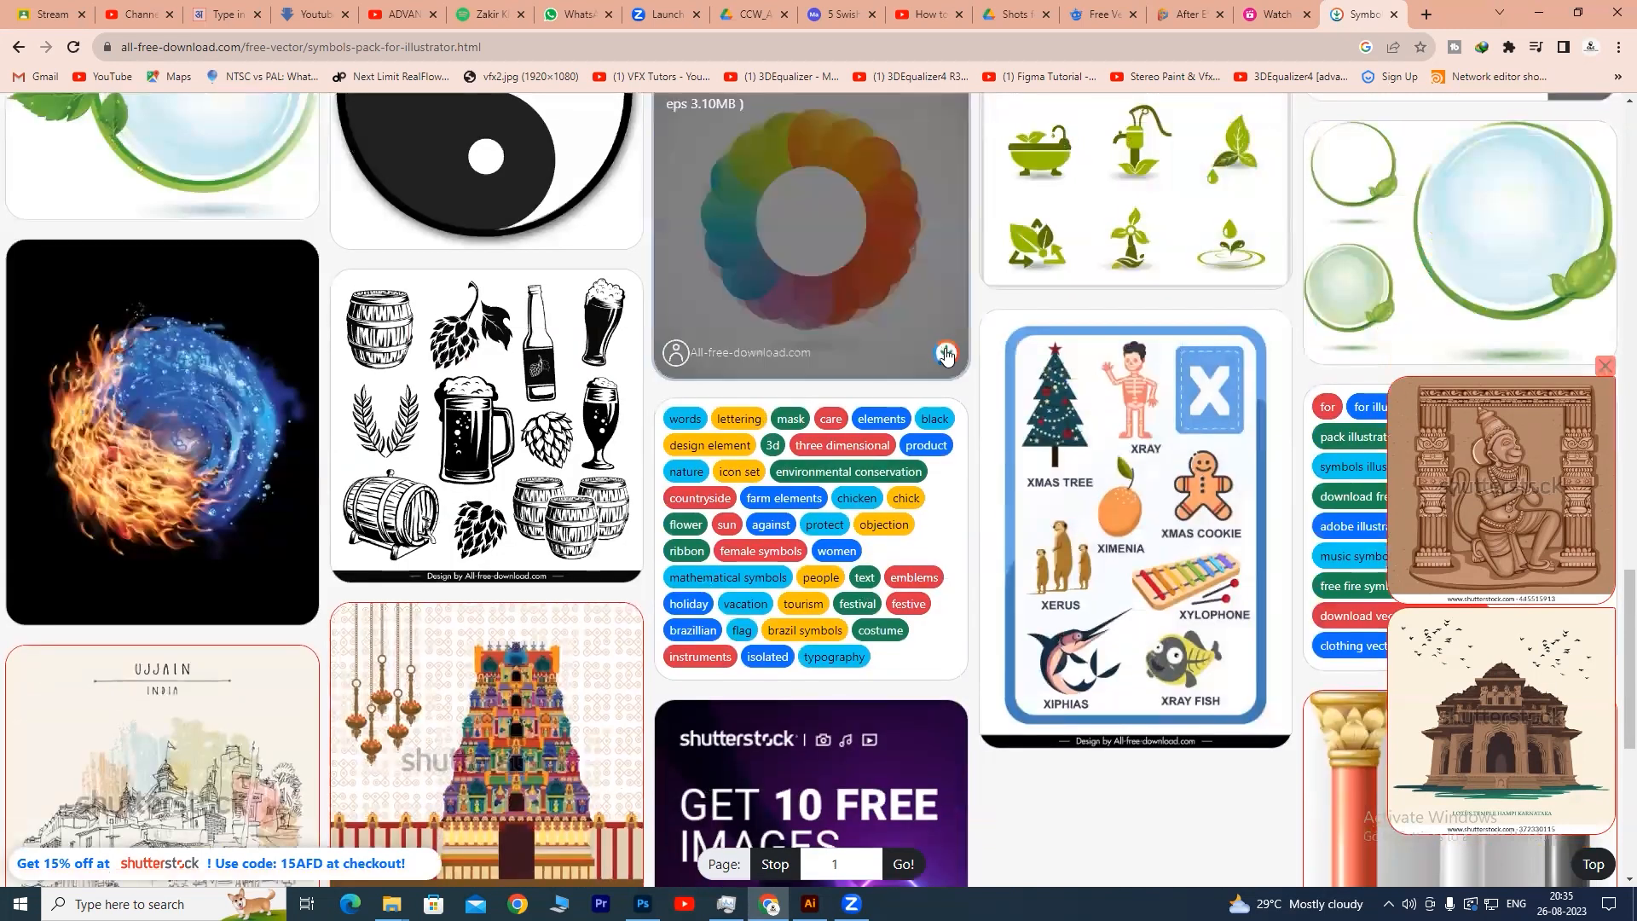
{"action": "scroll", "coordinate": [668, 415], "scroll_direction": "down", "scroll_amount": 1}
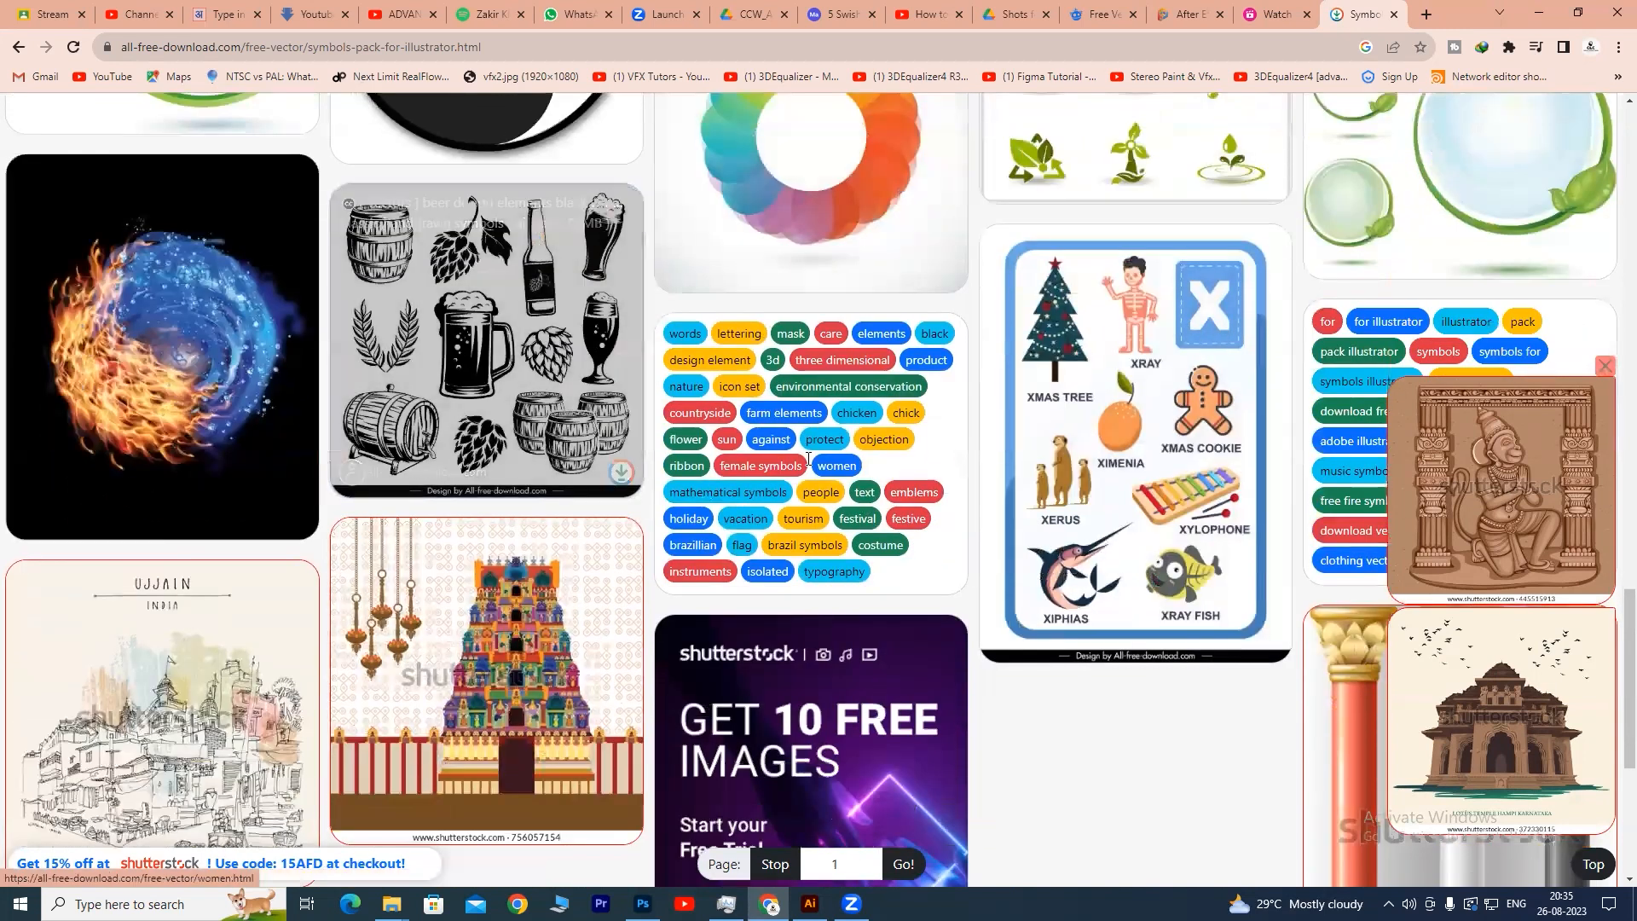
{"action": "scroll", "coordinate": [814, 475], "scroll_direction": "down", "scroll_amount": 4}
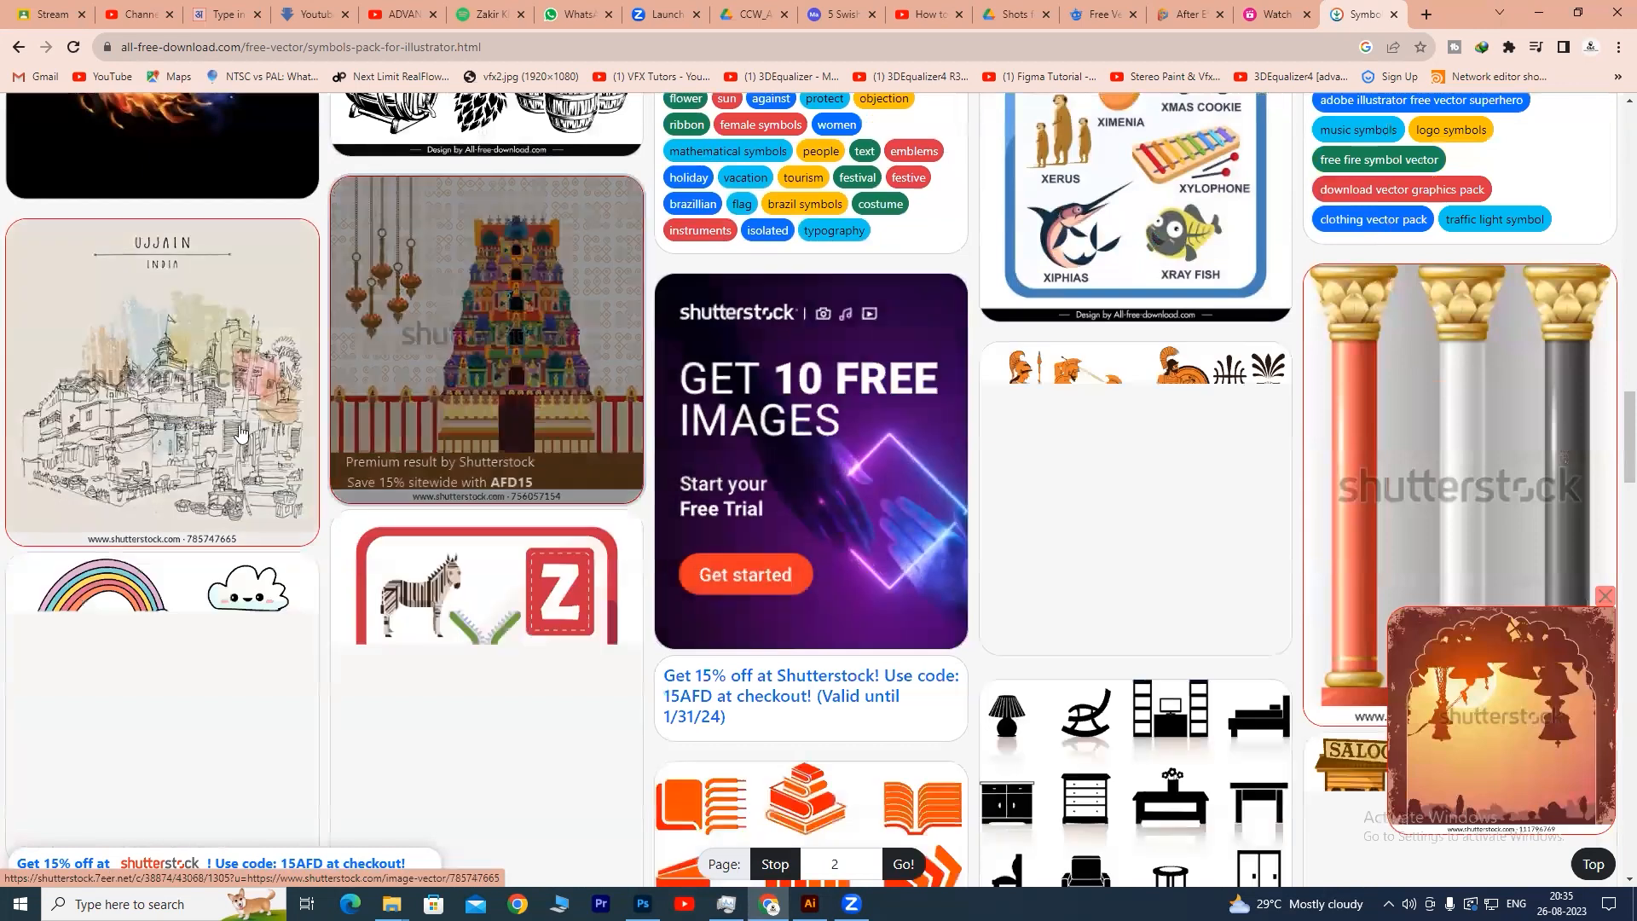
{"action": "scroll", "coordinate": [987, 419], "scroll_direction": "down", "scroll_amount": 5}
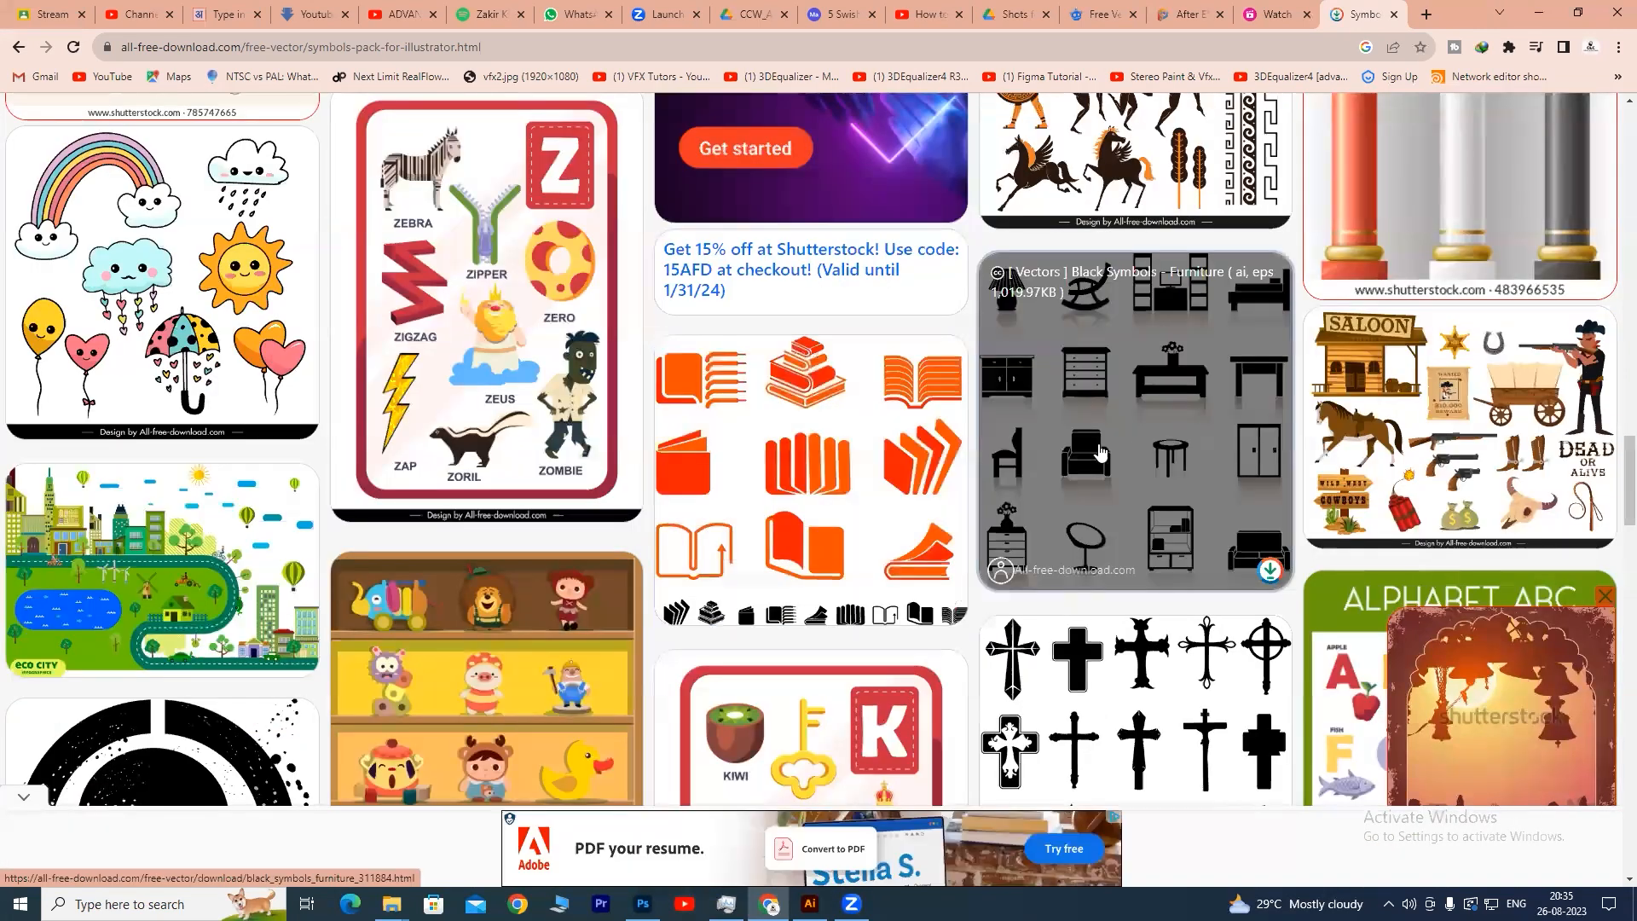
{"action": "left_click", "coordinate": [1270, 569]}
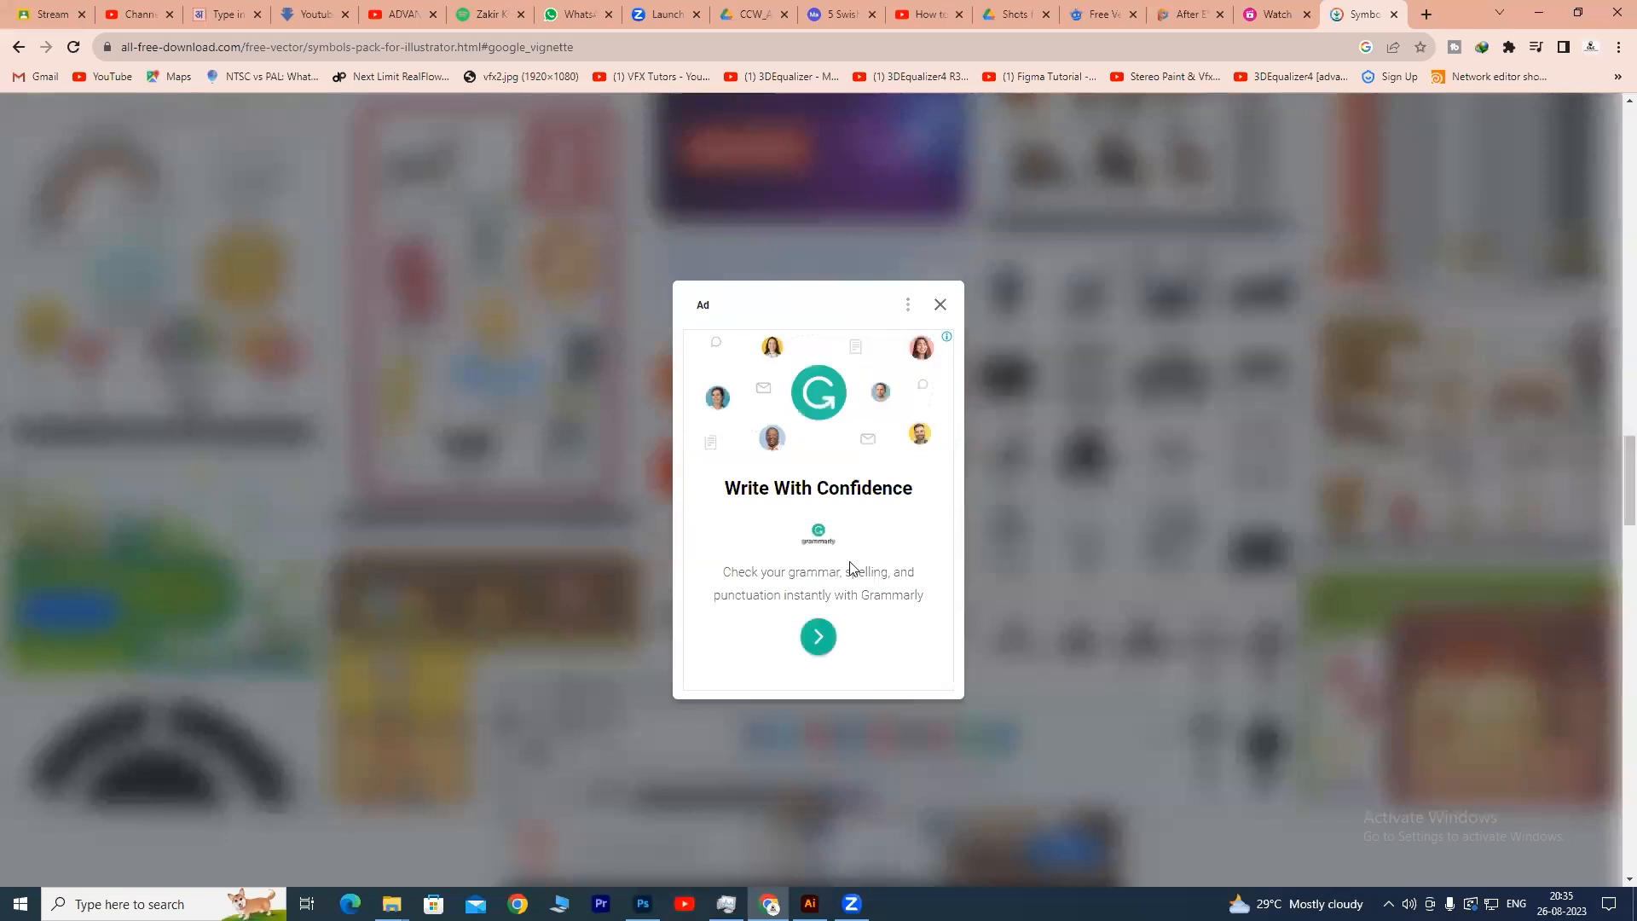
{"action": "left_click", "coordinate": [818, 523]}
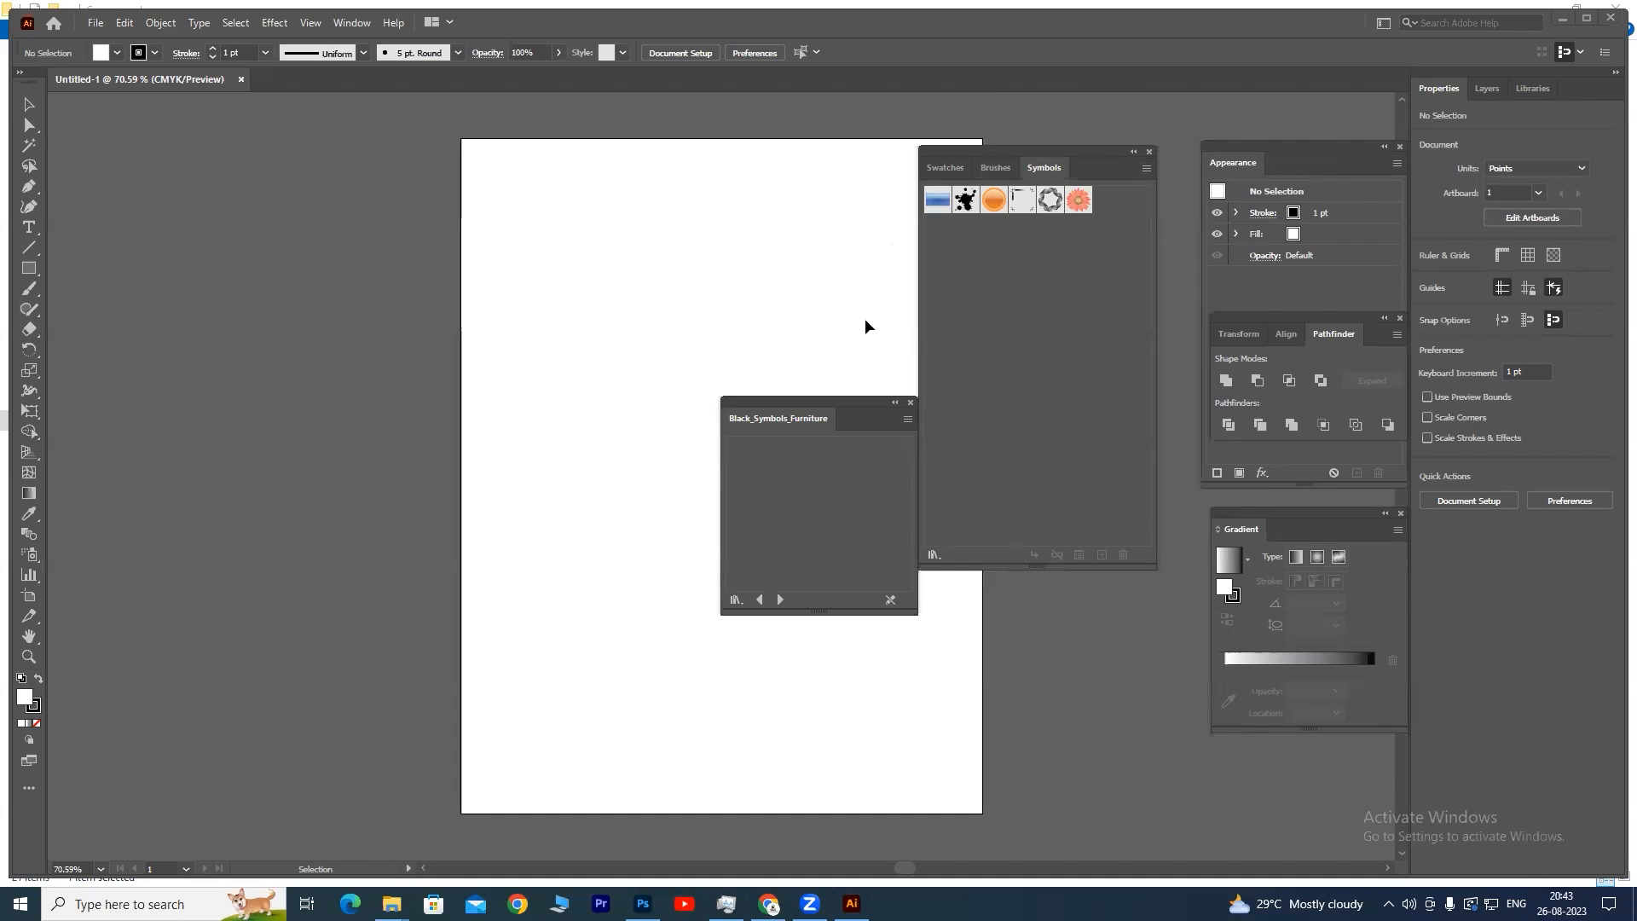
- Close the empty Black_Symbols_Furniture library and move the Symbols panel clear of the artboard, leaving the symbols displayed
{"action": "left_click_drag", "start_coordinate": [864, 404], "coordinate": [348, 258]}
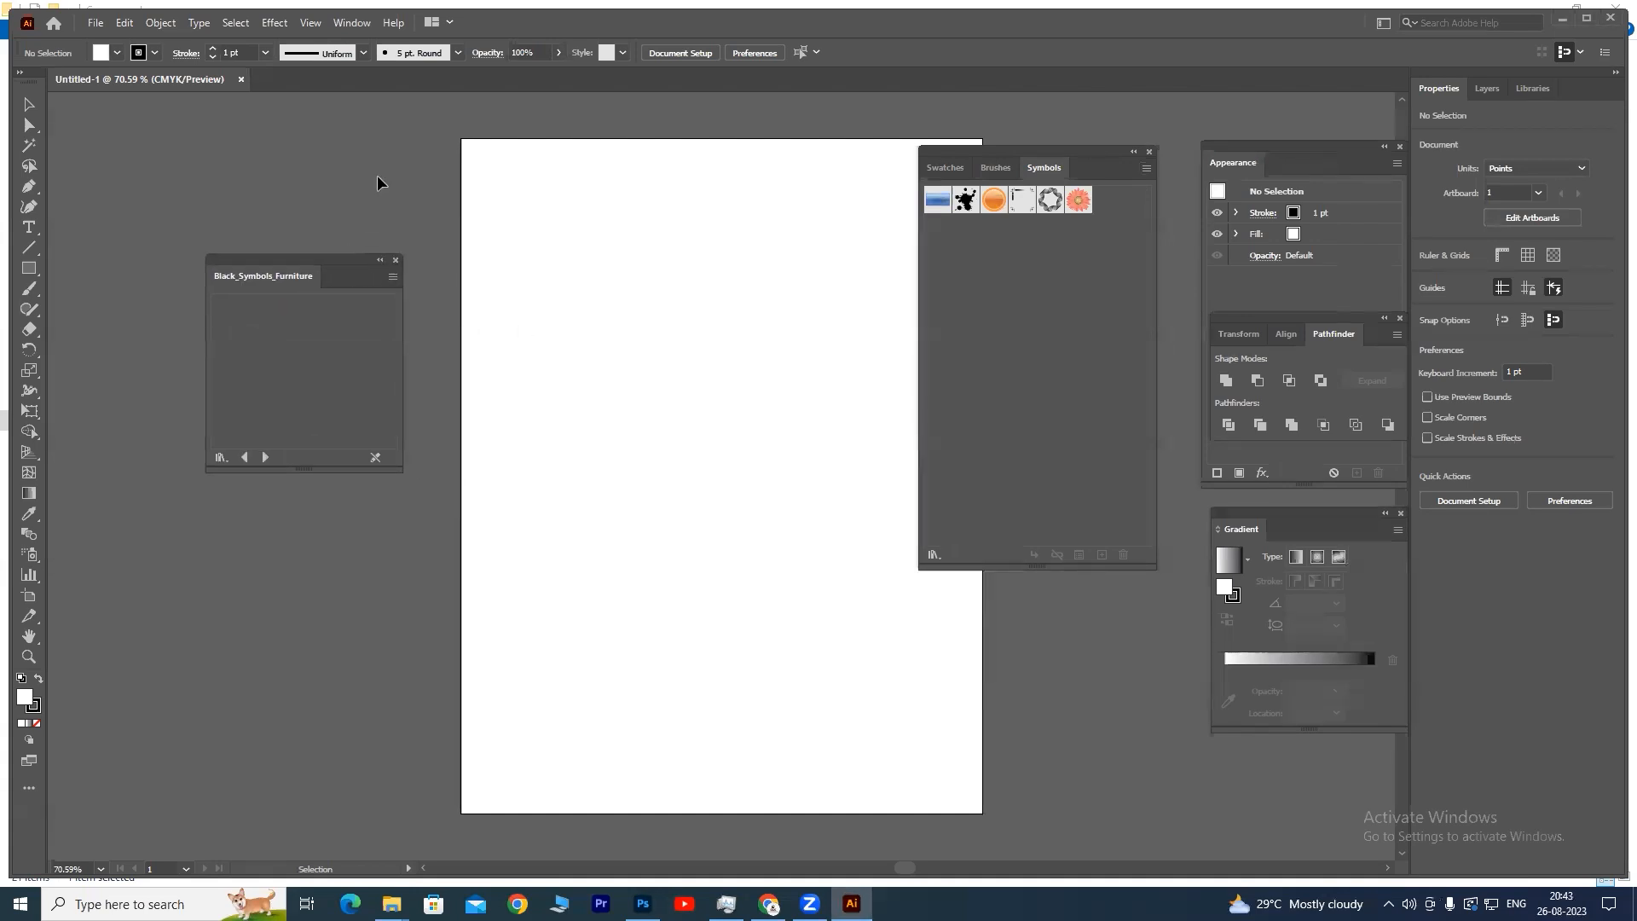
{"action": "left_click_drag", "start_coordinate": [766, 277], "coordinate": [720, 245]}
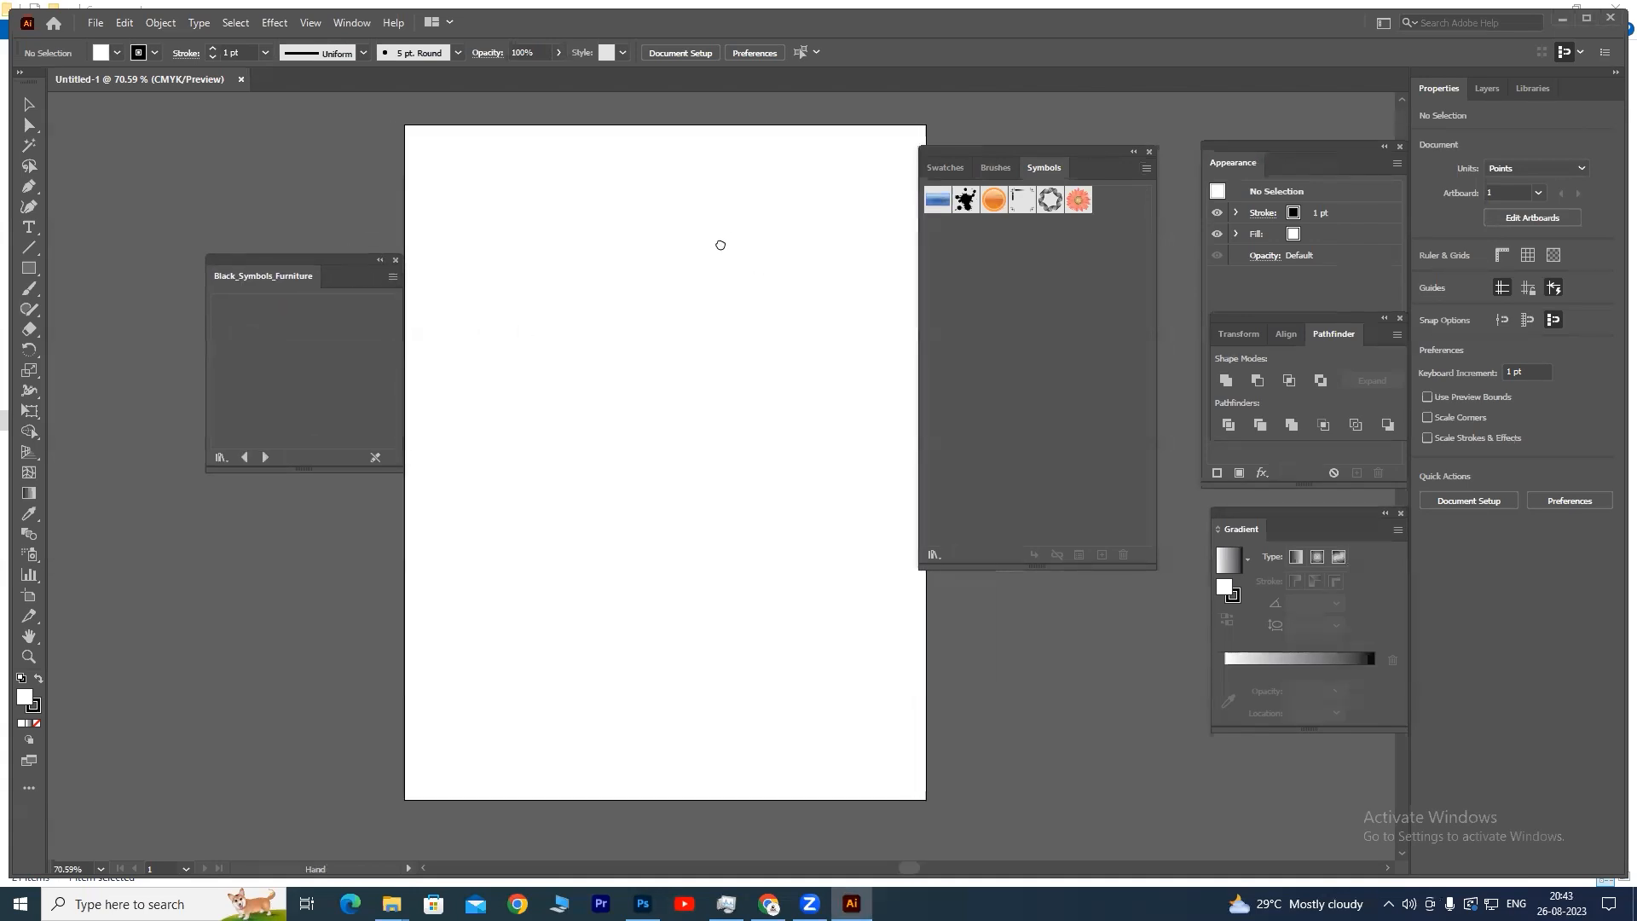
{"action": "left_click_drag", "start_coordinate": [982, 150], "coordinate": [1014, 146]}
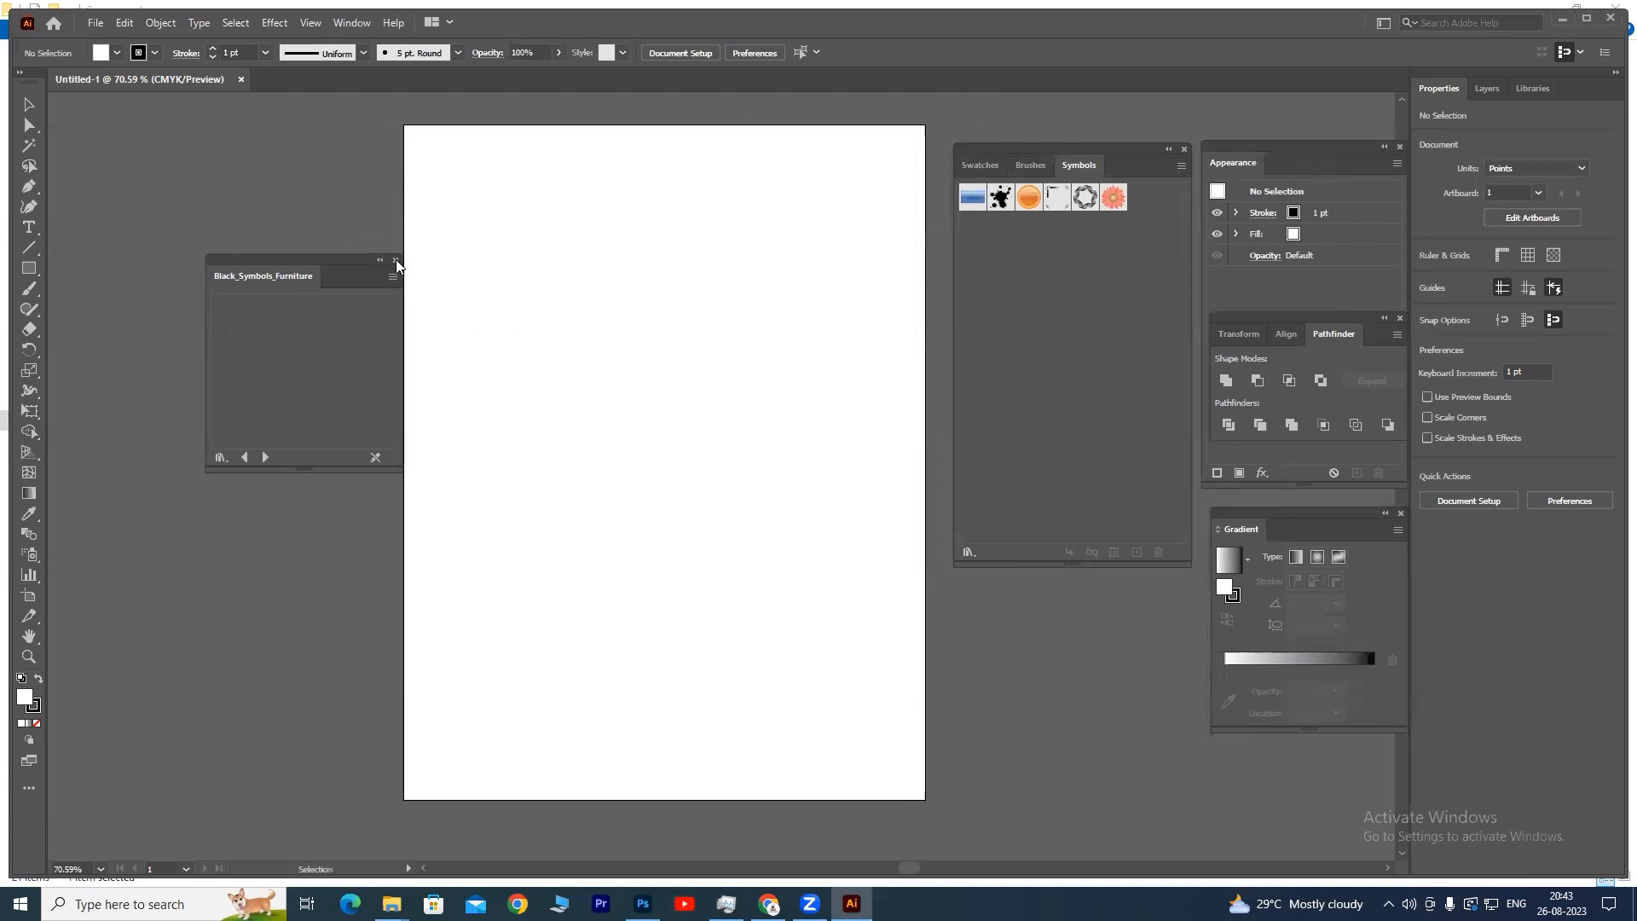
{"action": "left_click", "coordinate": [395, 259]}
{"action": "left_click", "coordinate": [982, 165]}
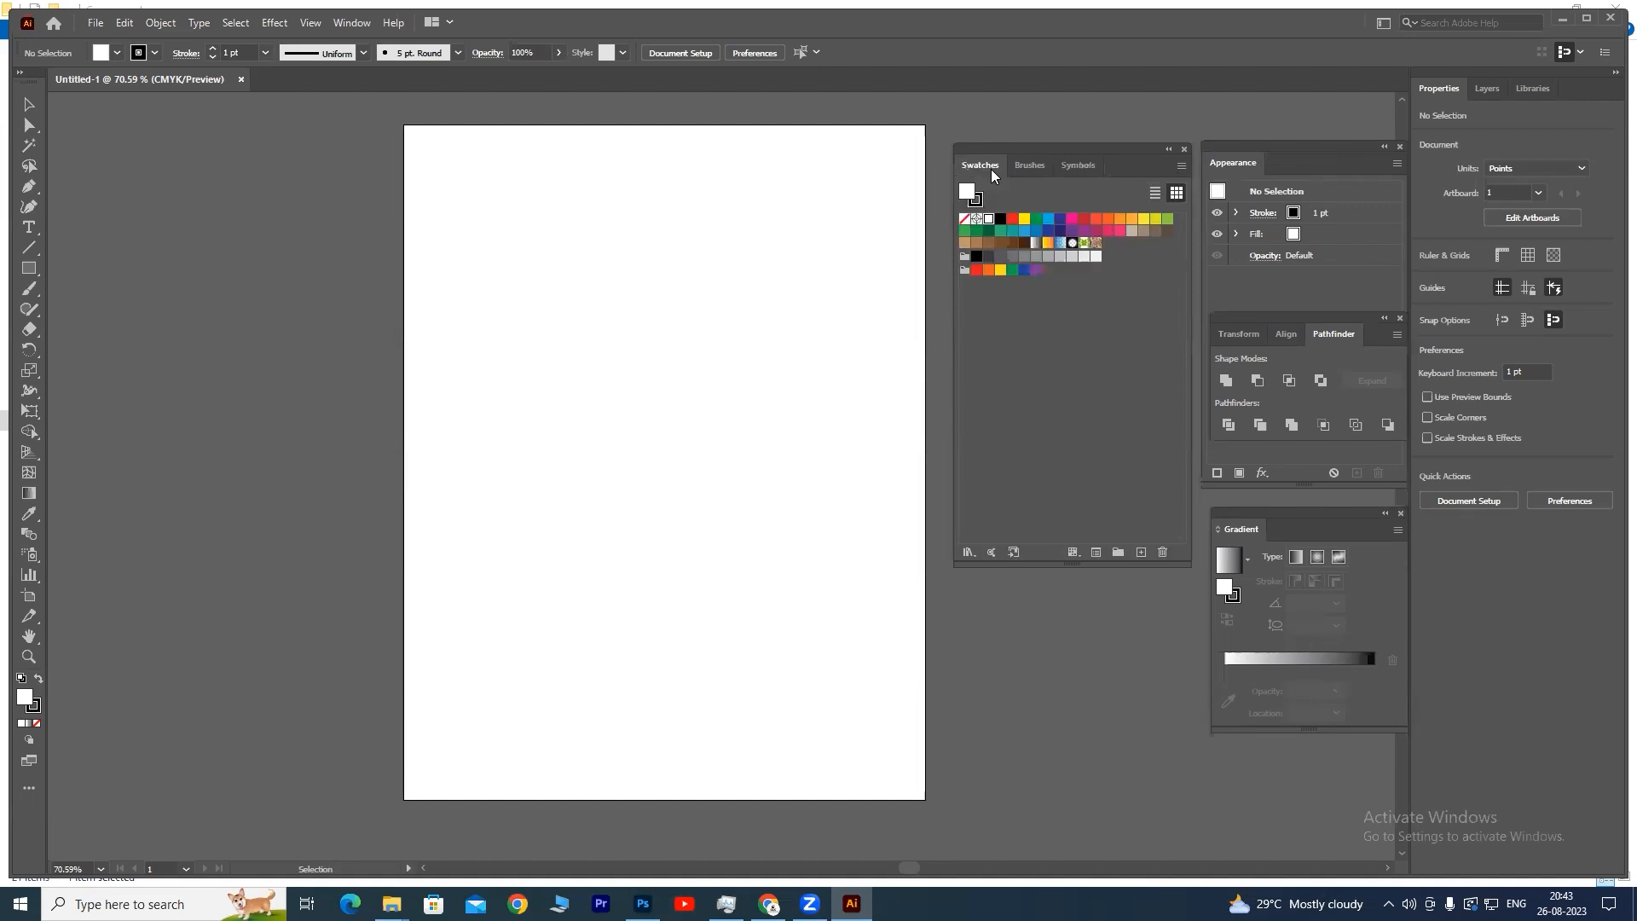
{"action": "left_click", "coordinate": [1074, 165]}
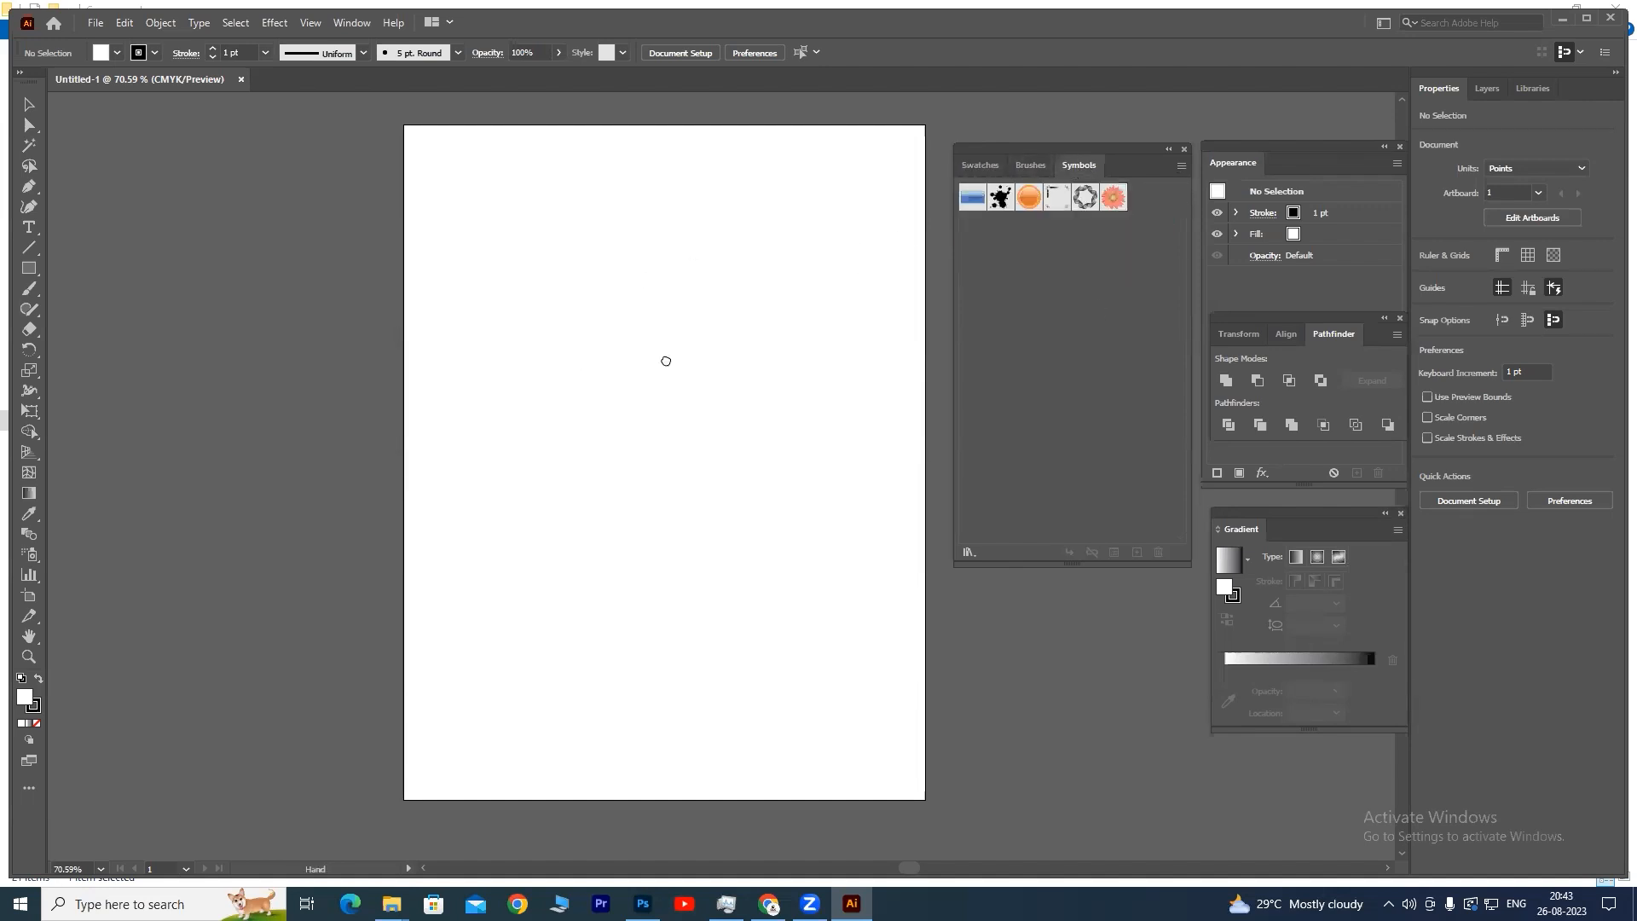
- Draw a narrow vertical ellipse about 20 pt wide and 123 pt high in the upper part of the artboard
{"action": "left_click_drag", "start_coordinate": [666, 361], "coordinate": [622, 366]}
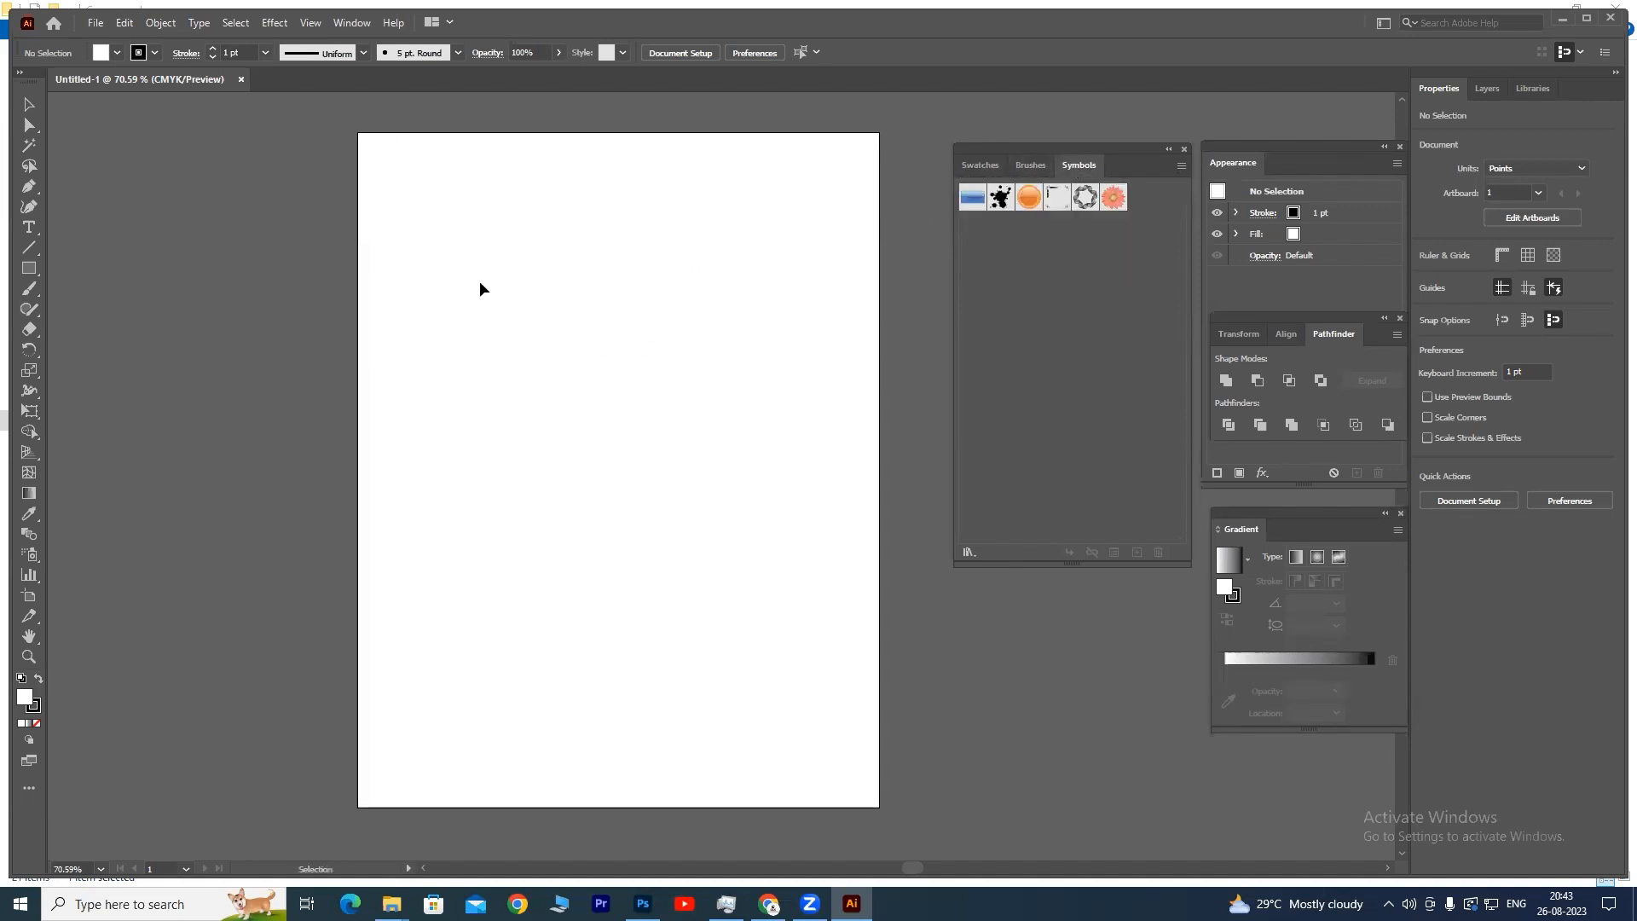
{"action": "left_click", "coordinate": [29, 275]}
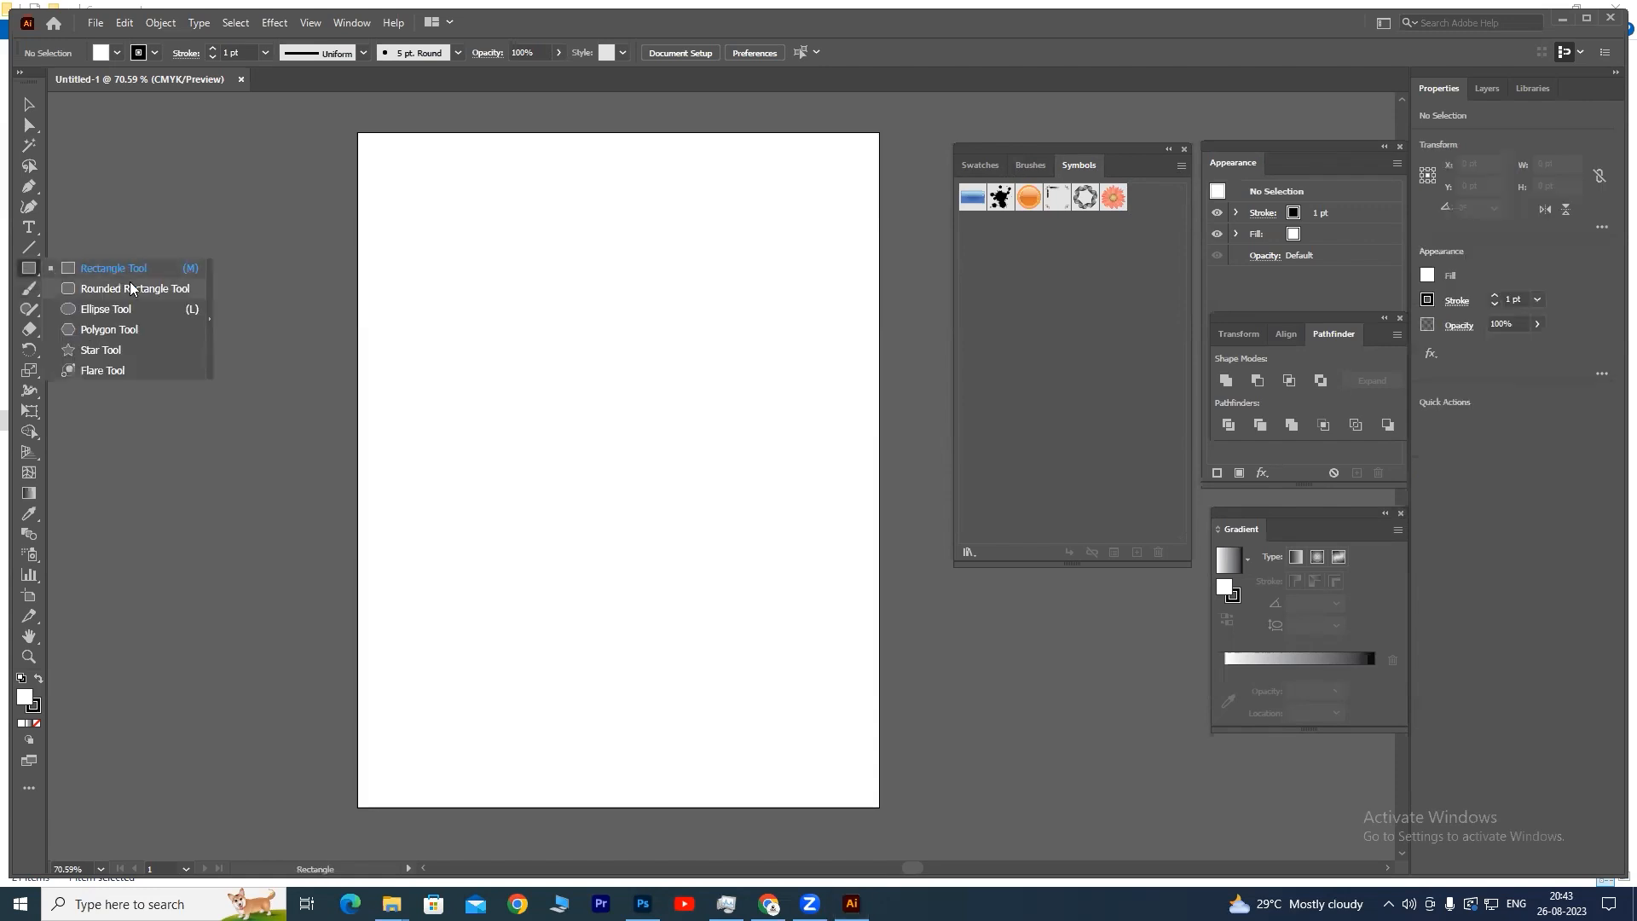
{"action": "left_click", "coordinate": [171, 307]}
{"action": "left_click_drag", "start_coordinate": [578, 273], "coordinate": [596, 377]}
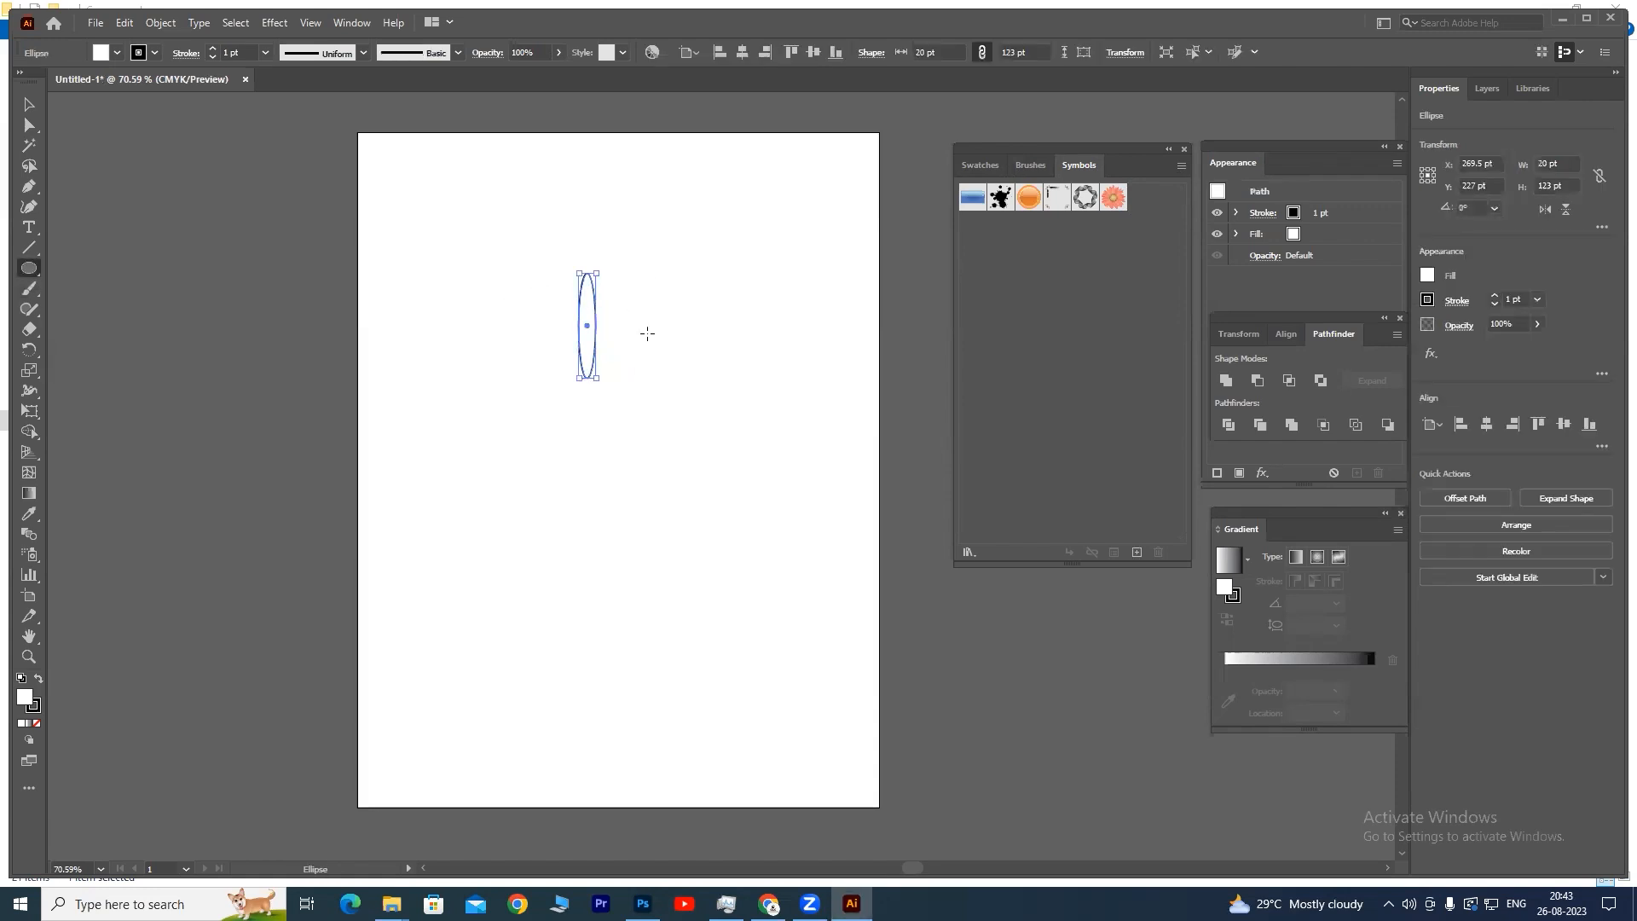
{"action": "key", "text": "ctrl+equal"}
{"action": "key", "text": "ctrl+equal"}
{"action": "key", "text": "ctrl+equal"}
{"action": "left_click_drag", "start_coordinate": [825, 391], "coordinate": [740, 231]}
{"action": "key", "text": "space"}
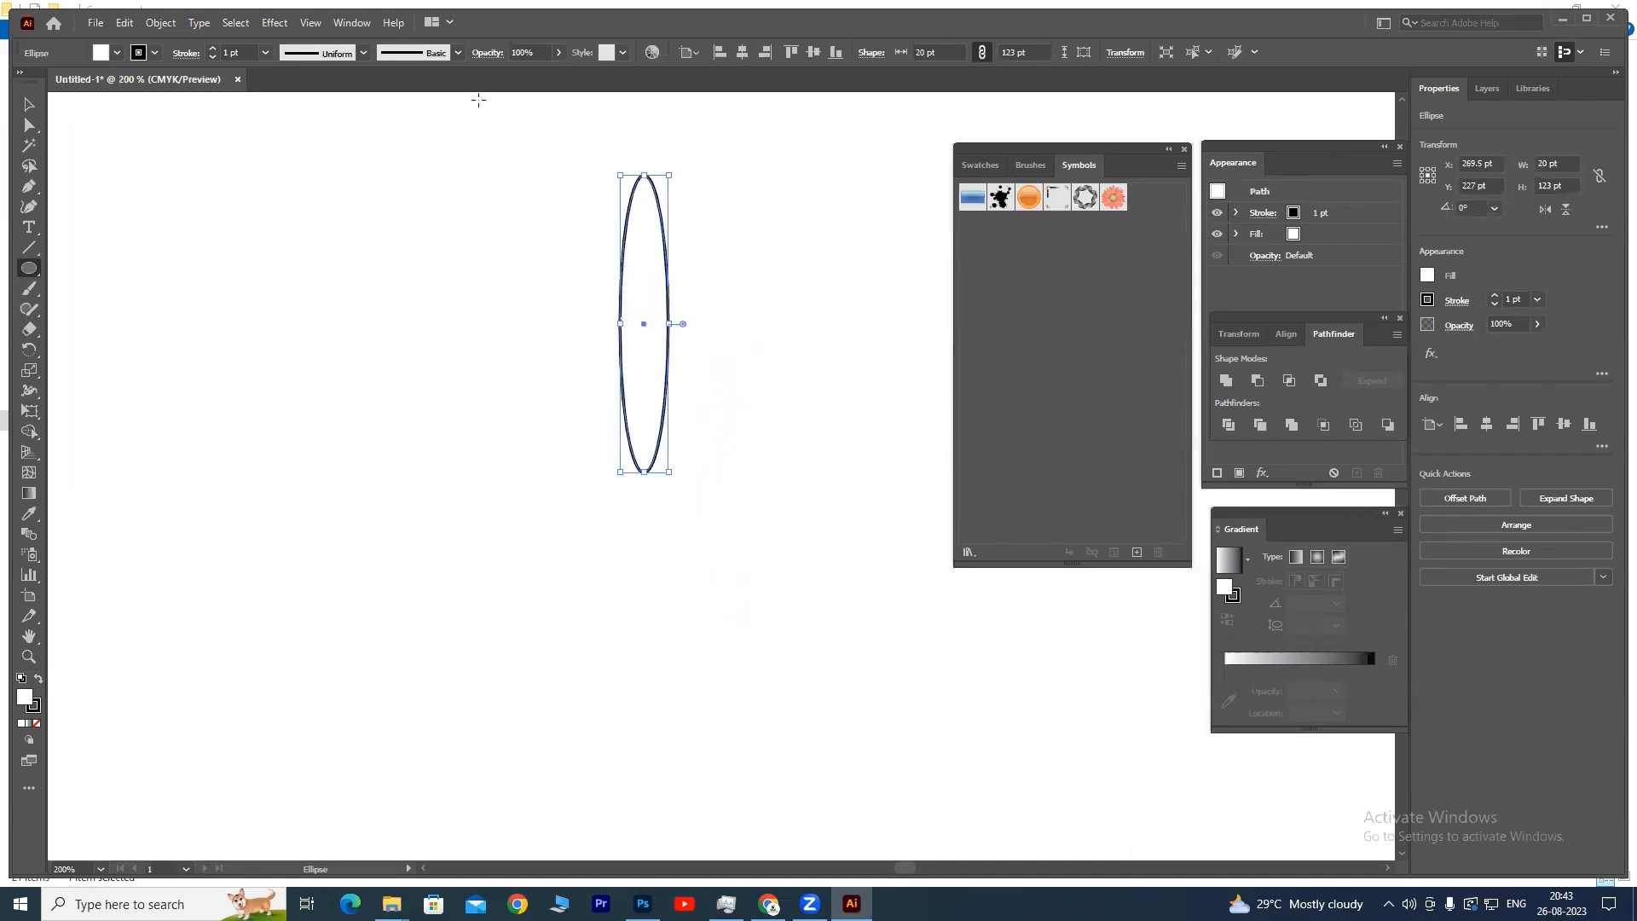
- Try to place a pasted copy of the ellipse over the original, and delete the extra ellipse
{"action": "left_click", "coordinate": [30, 125]}
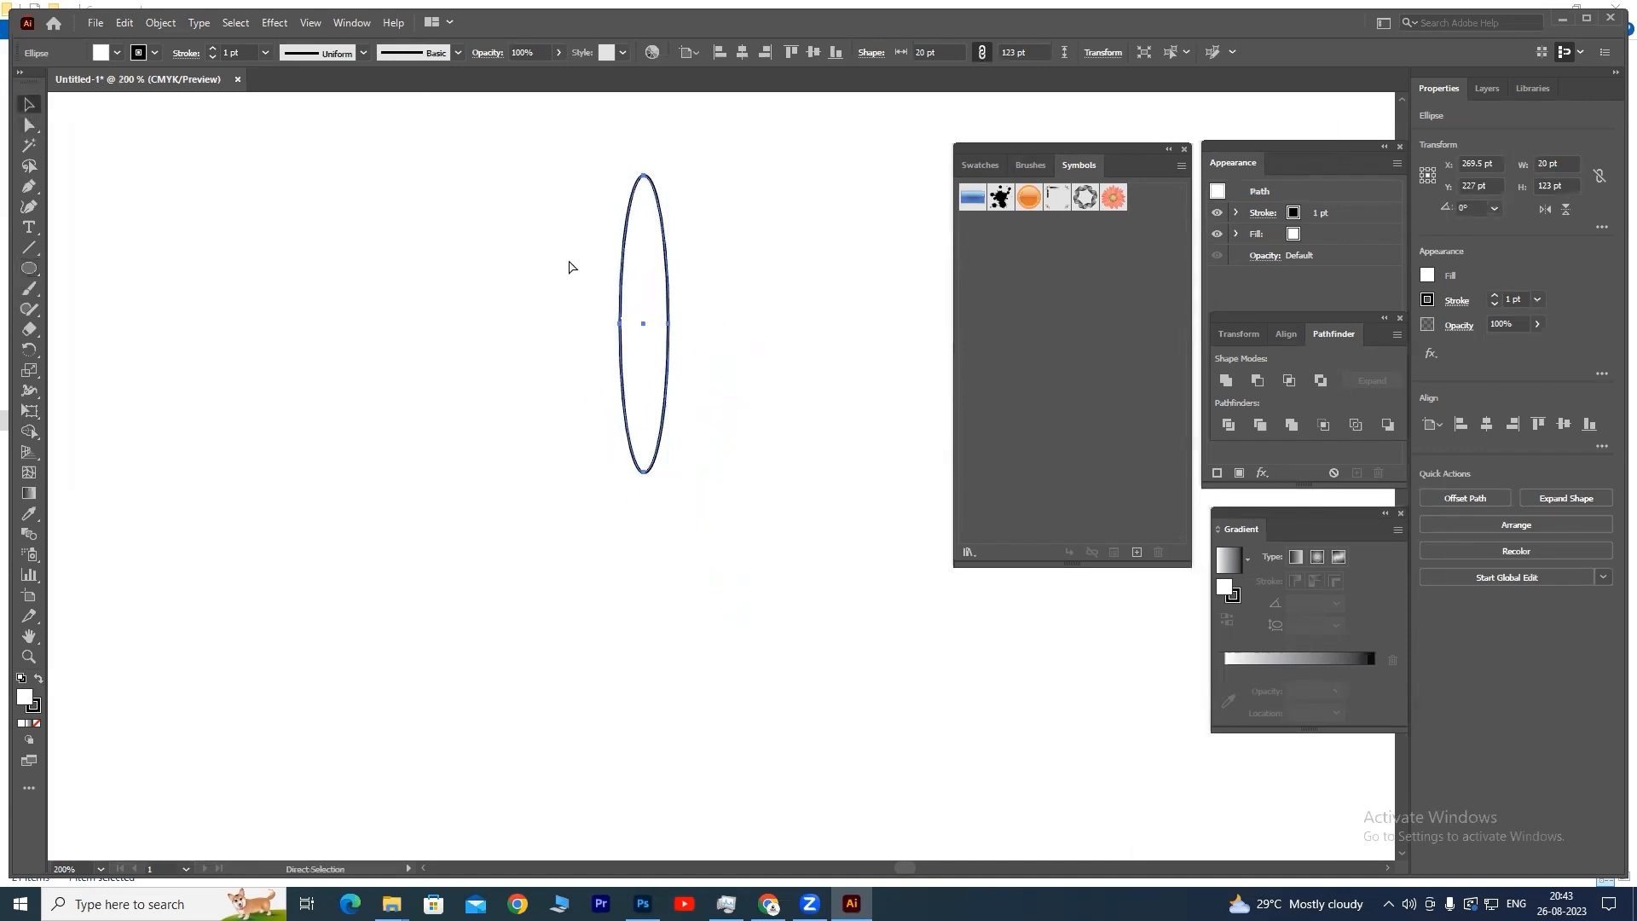
{"action": "key", "text": "ctrl+v"}
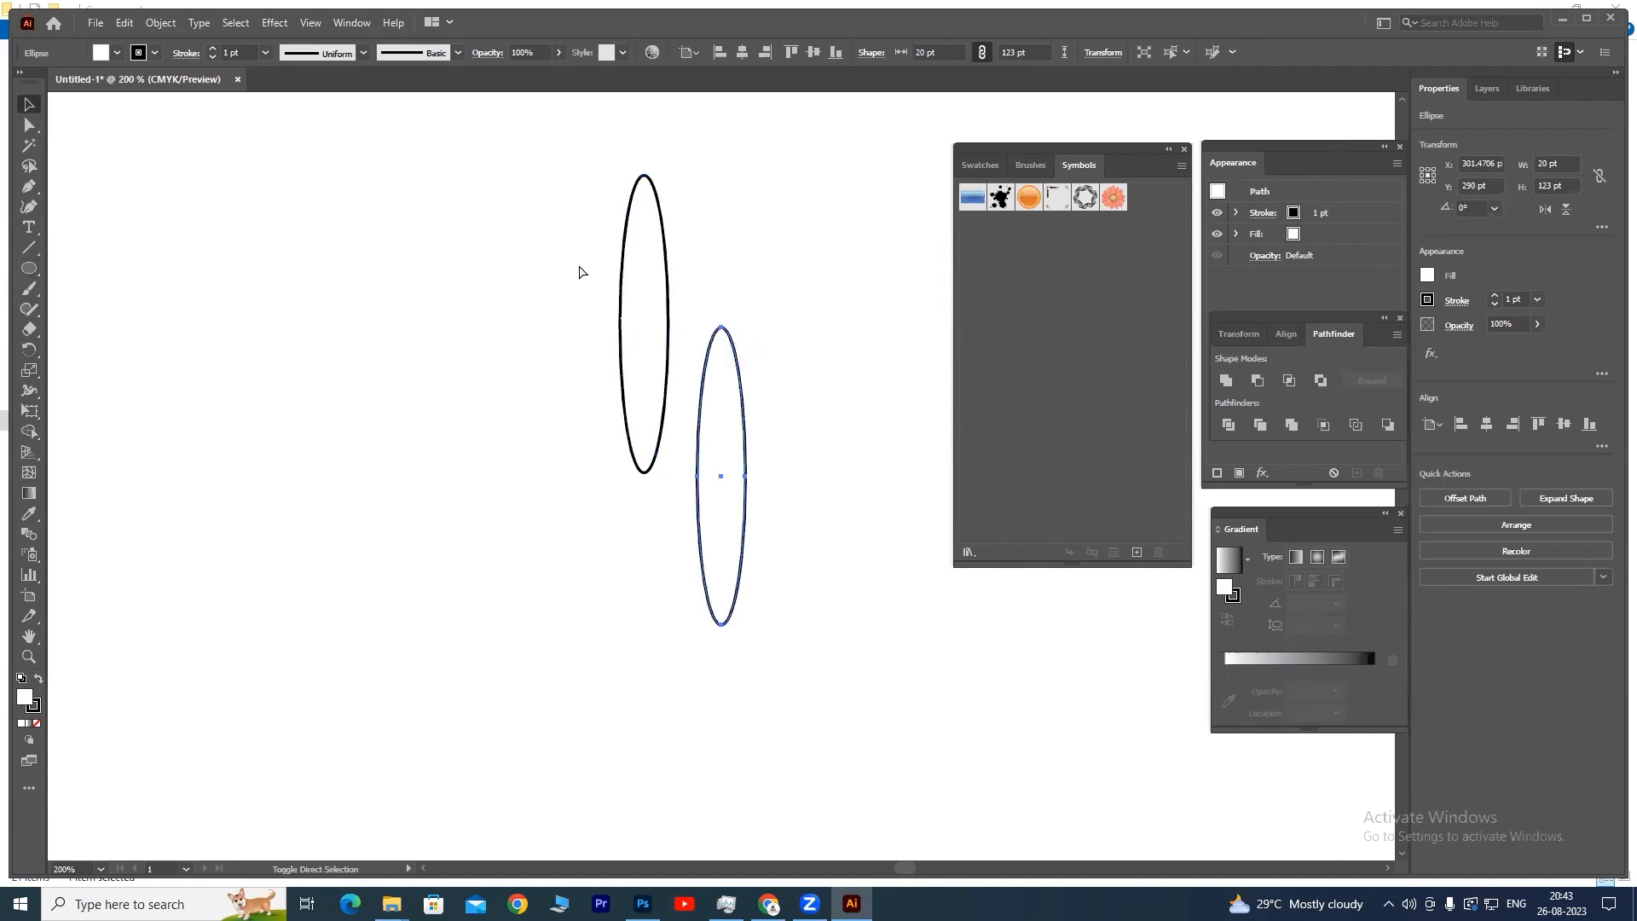
{"action": "left_click_drag", "start_coordinate": [738, 368], "coordinate": [645, 232]}
{"action": "key", "text": "Delete"}
- Fill the ellipse with a bright pink swatch
{"action": "left_click", "coordinate": [117, 53]}
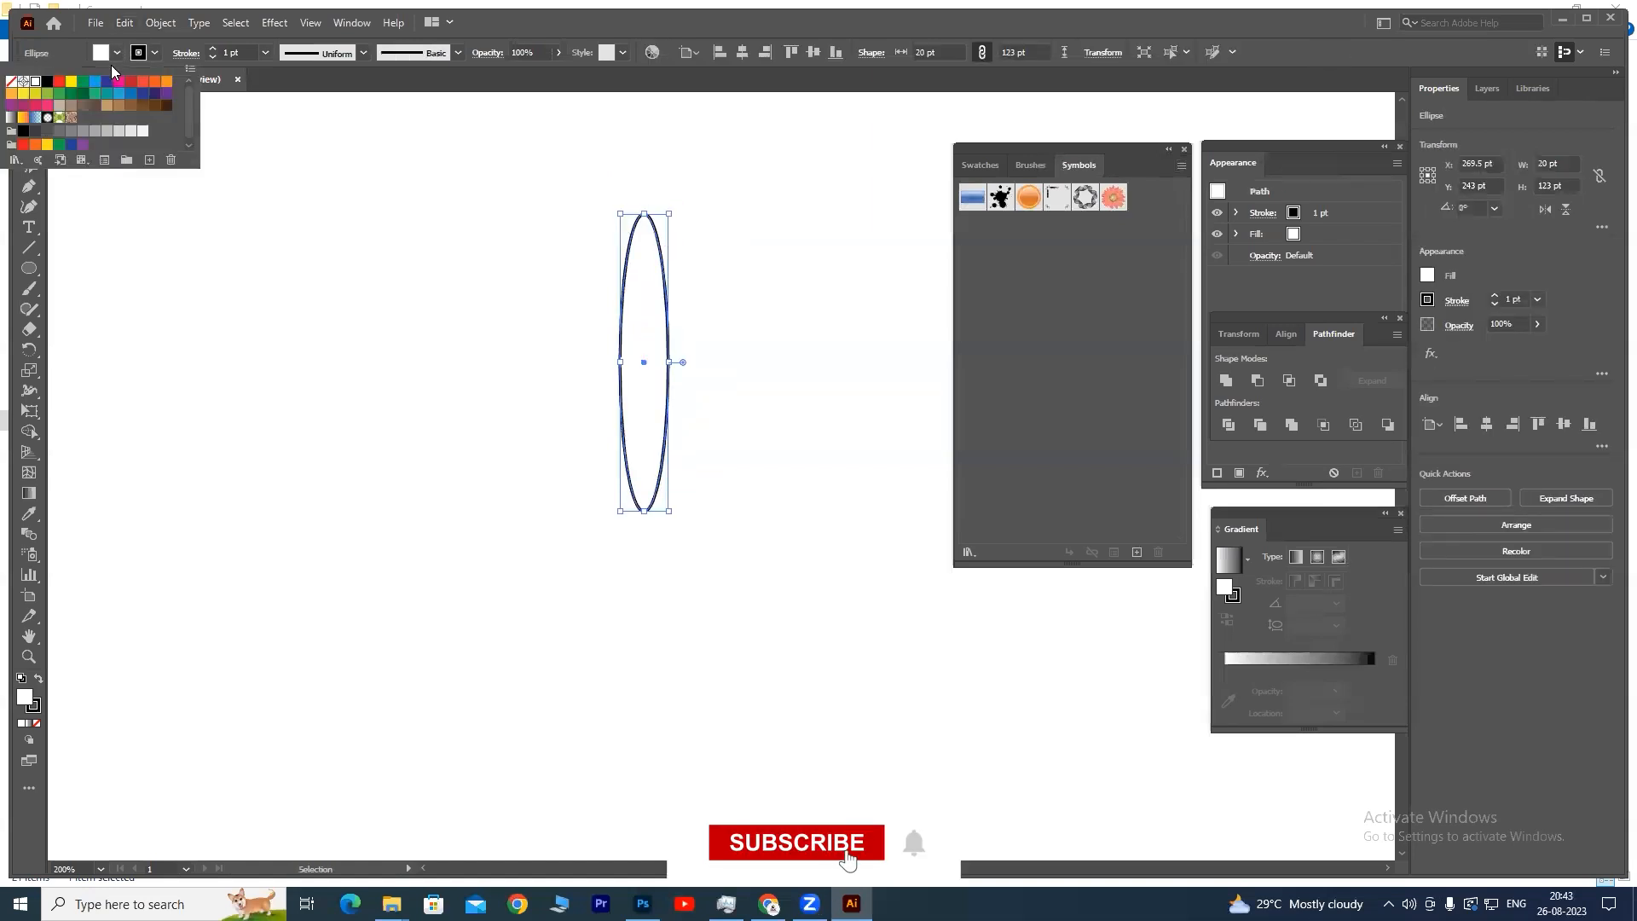
{"action": "left_click", "coordinate": [118, 81]}
{"action": "left_click", "coordinate": [735, 208]}
- Make a copy of the pink ellipse rotated by 30° and repeat the transformation four times to complete a flower
{"action": "left_click_drag", "start_coordinate": [732, 201], "coordinate": [491, 341]}
{"action": "left_click", "coordinate": [160, 22]}
{"action": "mouse_move", "coordinate": [183, 45]}
{"action": "left_click", "coordinate": [438, 86]}
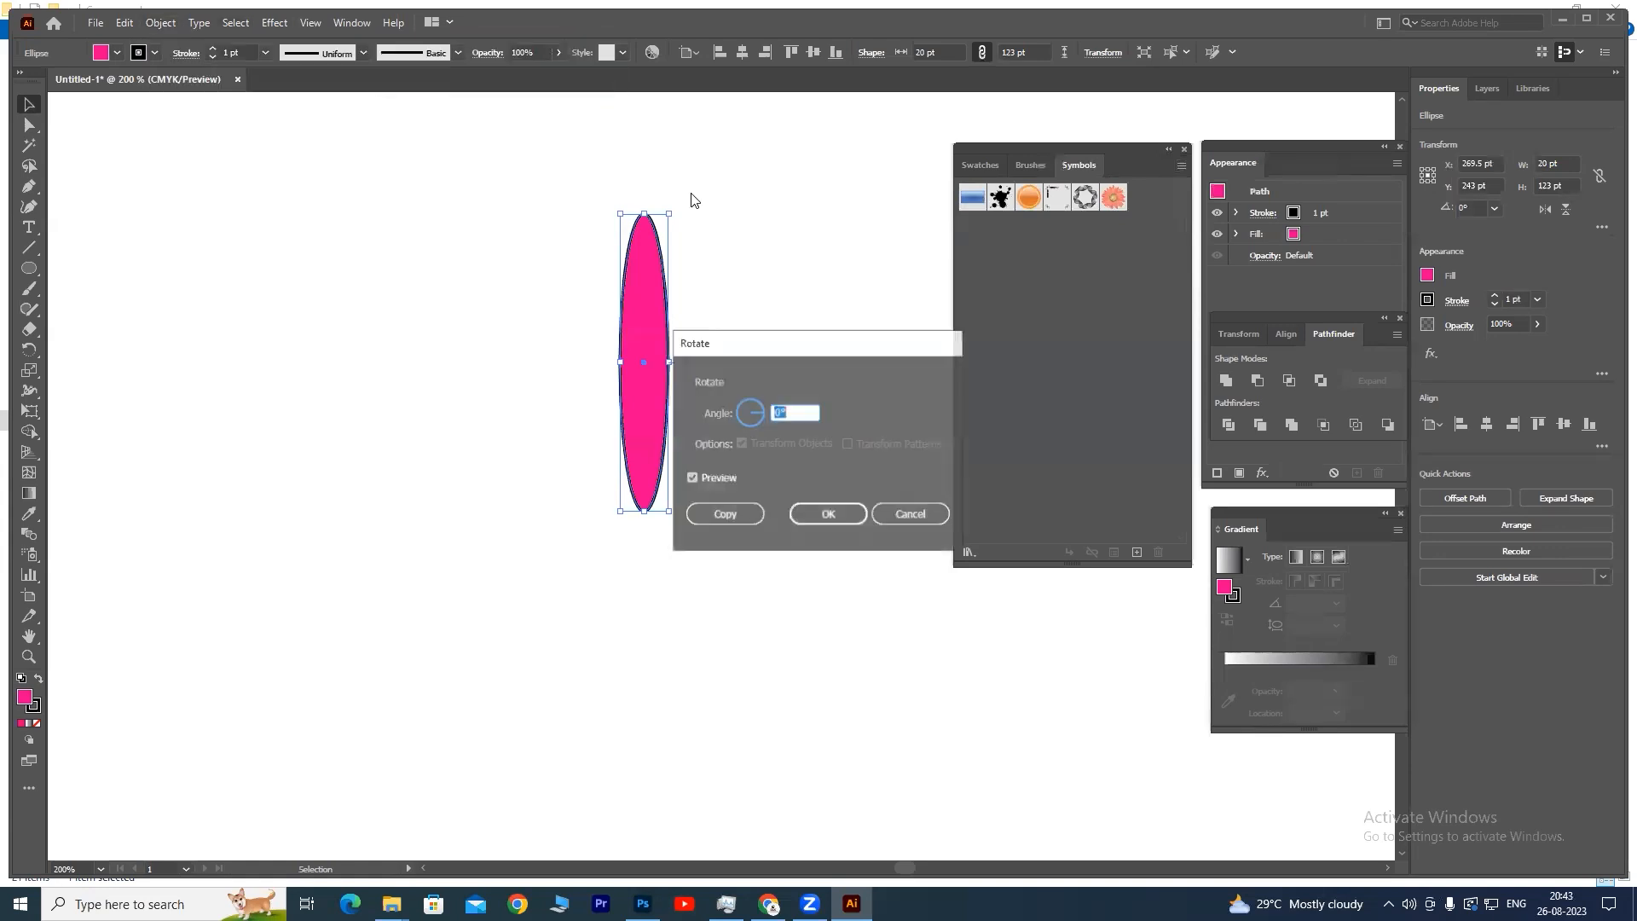
{"action": "type", "text": "30"}
{"action": "left_click", "coordinate": [725, 516]}
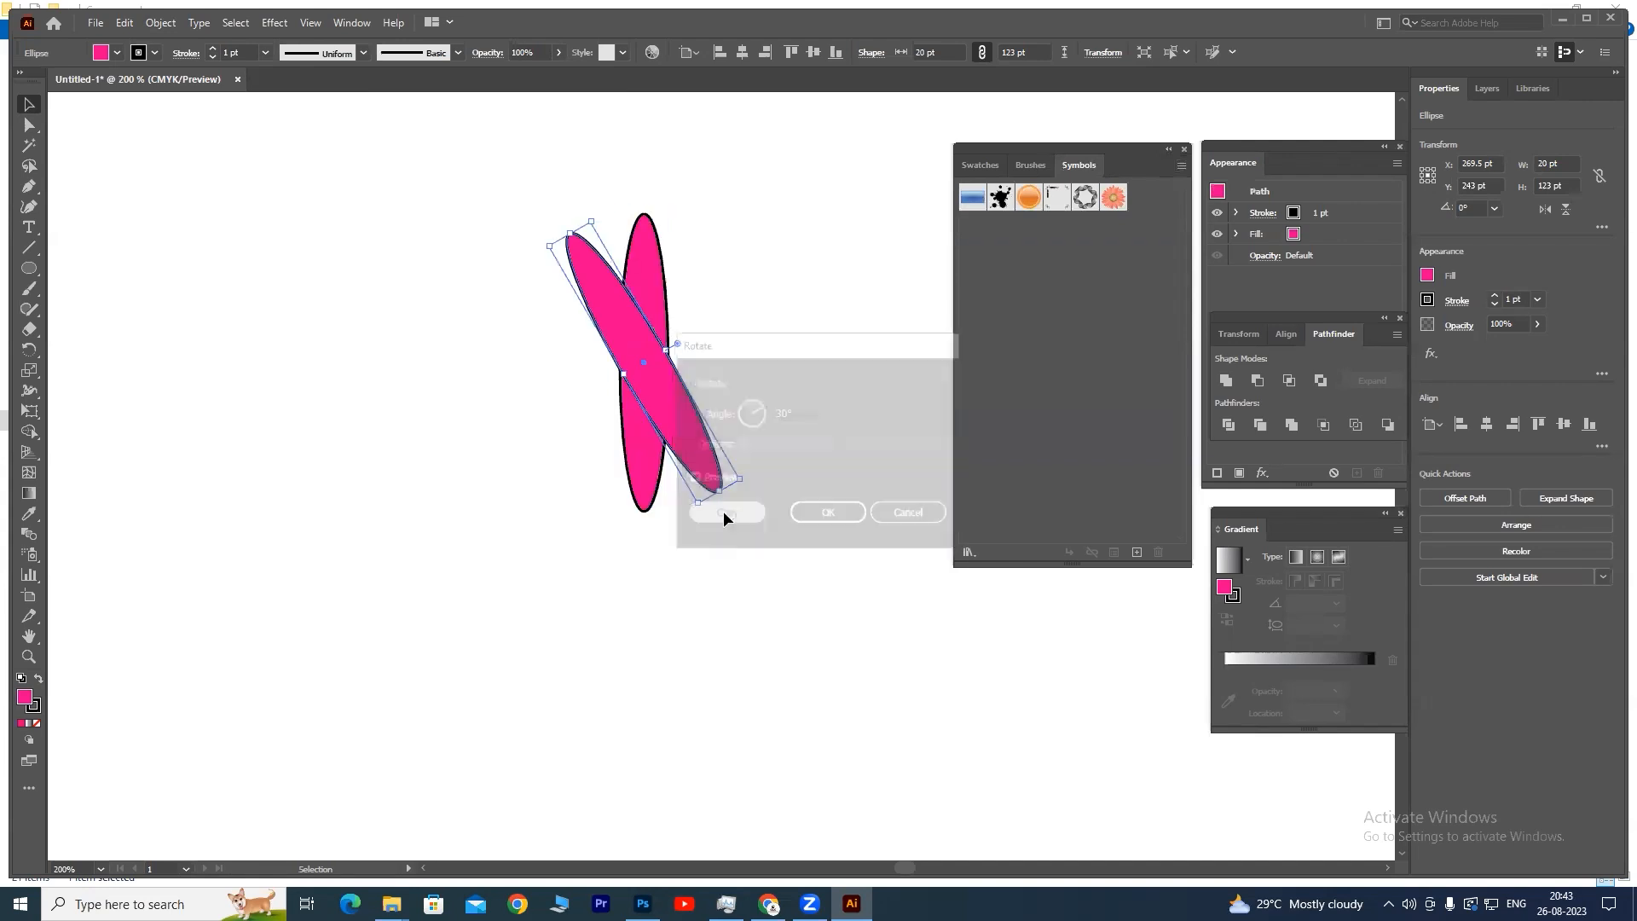
{"action": "key", "text": "ctrl+d"}
{"action": "key", "text": "ctrl+d"}
{"action": "key", "text": "ctrl+d"}
{"action": "key", "text": "ctrl+d"}
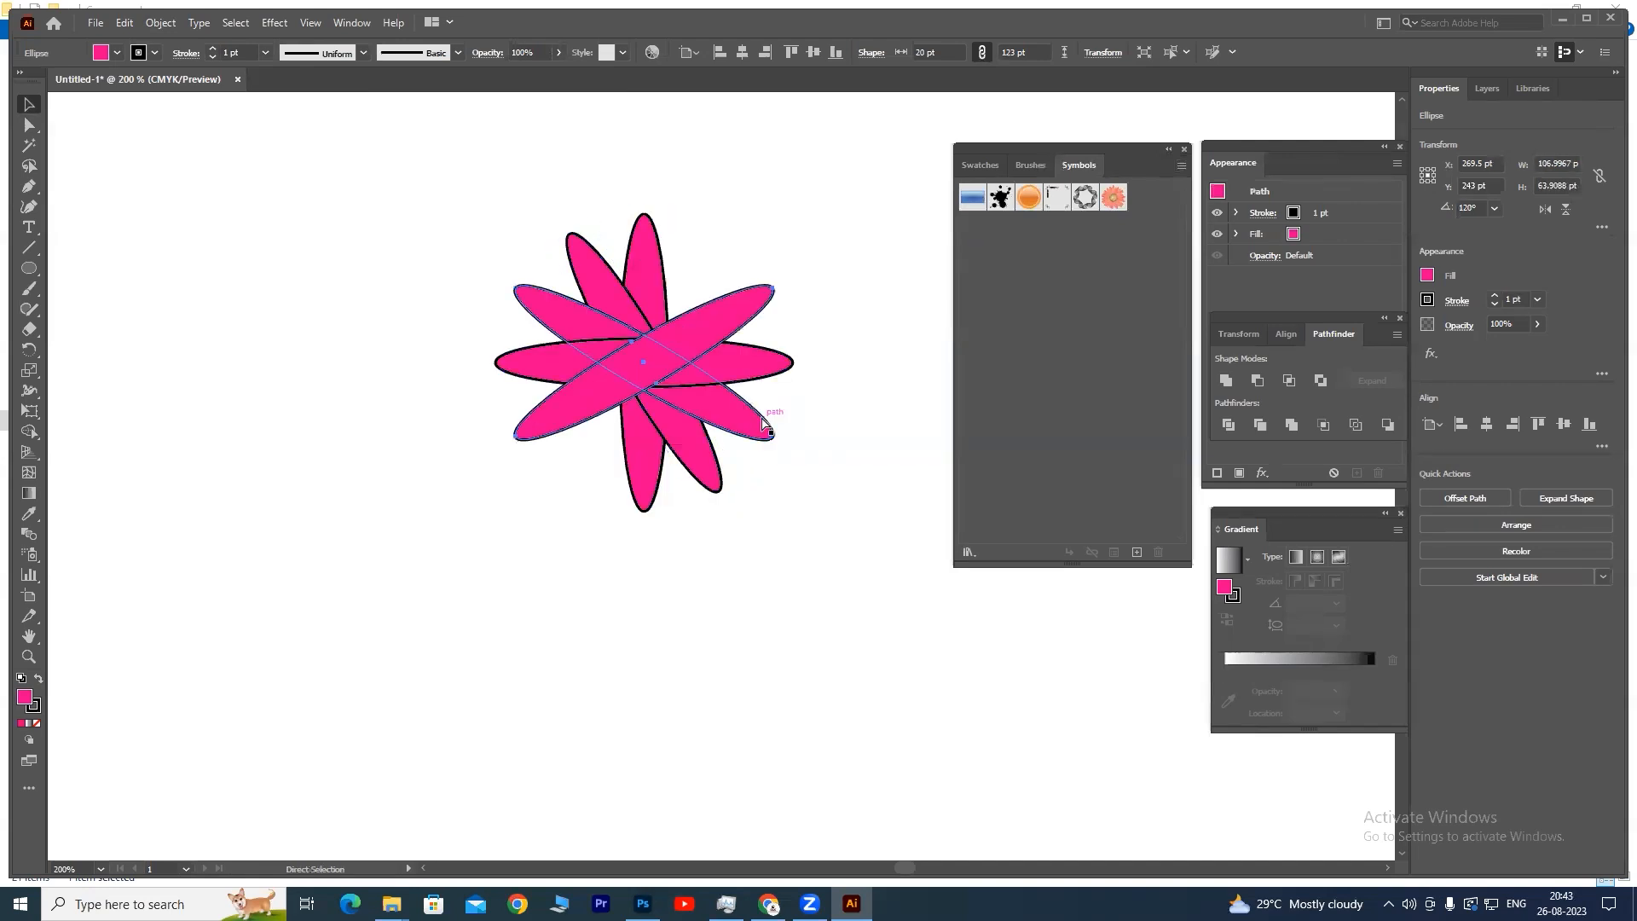
- Select all the overlapping pink ellipses and group them into one flower object
{"action": "left_click_drag", "start_coordinate": [829, 184], "coordinate": [358, 574]}
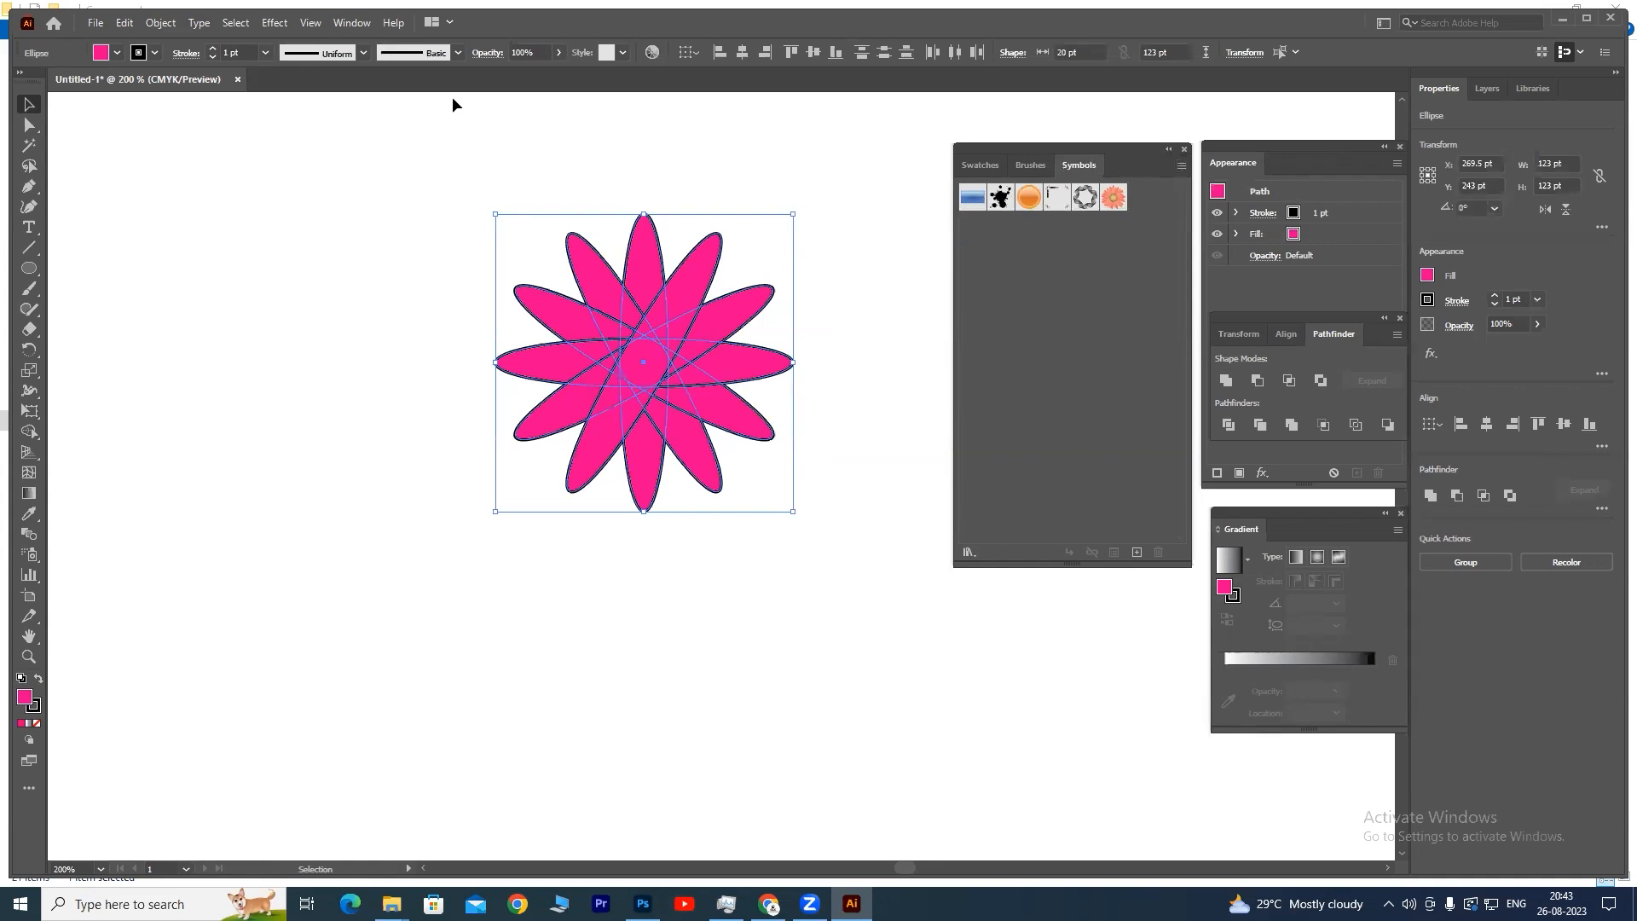
{"action": "left_click", "coordinate": [161, 23]}
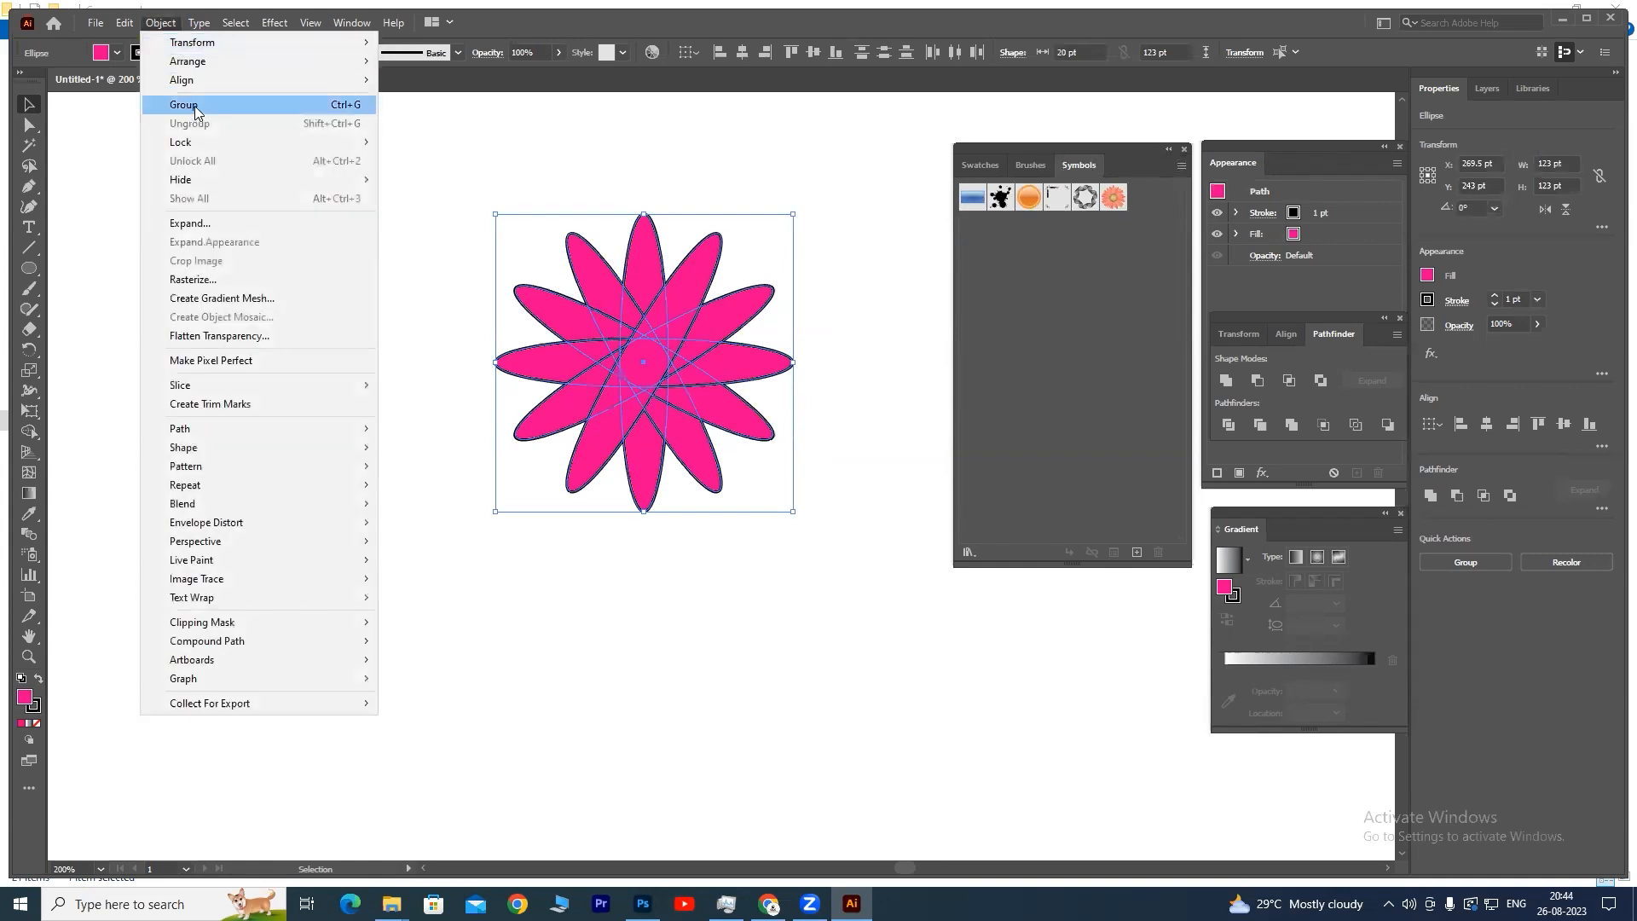
{"action": "left_click", "coordinate": [194, 106]}
{"action": "left_click", "coordinate": [647, 170]}
- Save the flower group as a dynamic Movie Clip symbol named "Petals" and delete the flower from the artboard
{"action": "left_click", "coordinate": [647, 266]}
{"action": "left_click_drag", "start_coordinate": [657, 318], "coordinate": [1057, 246]}
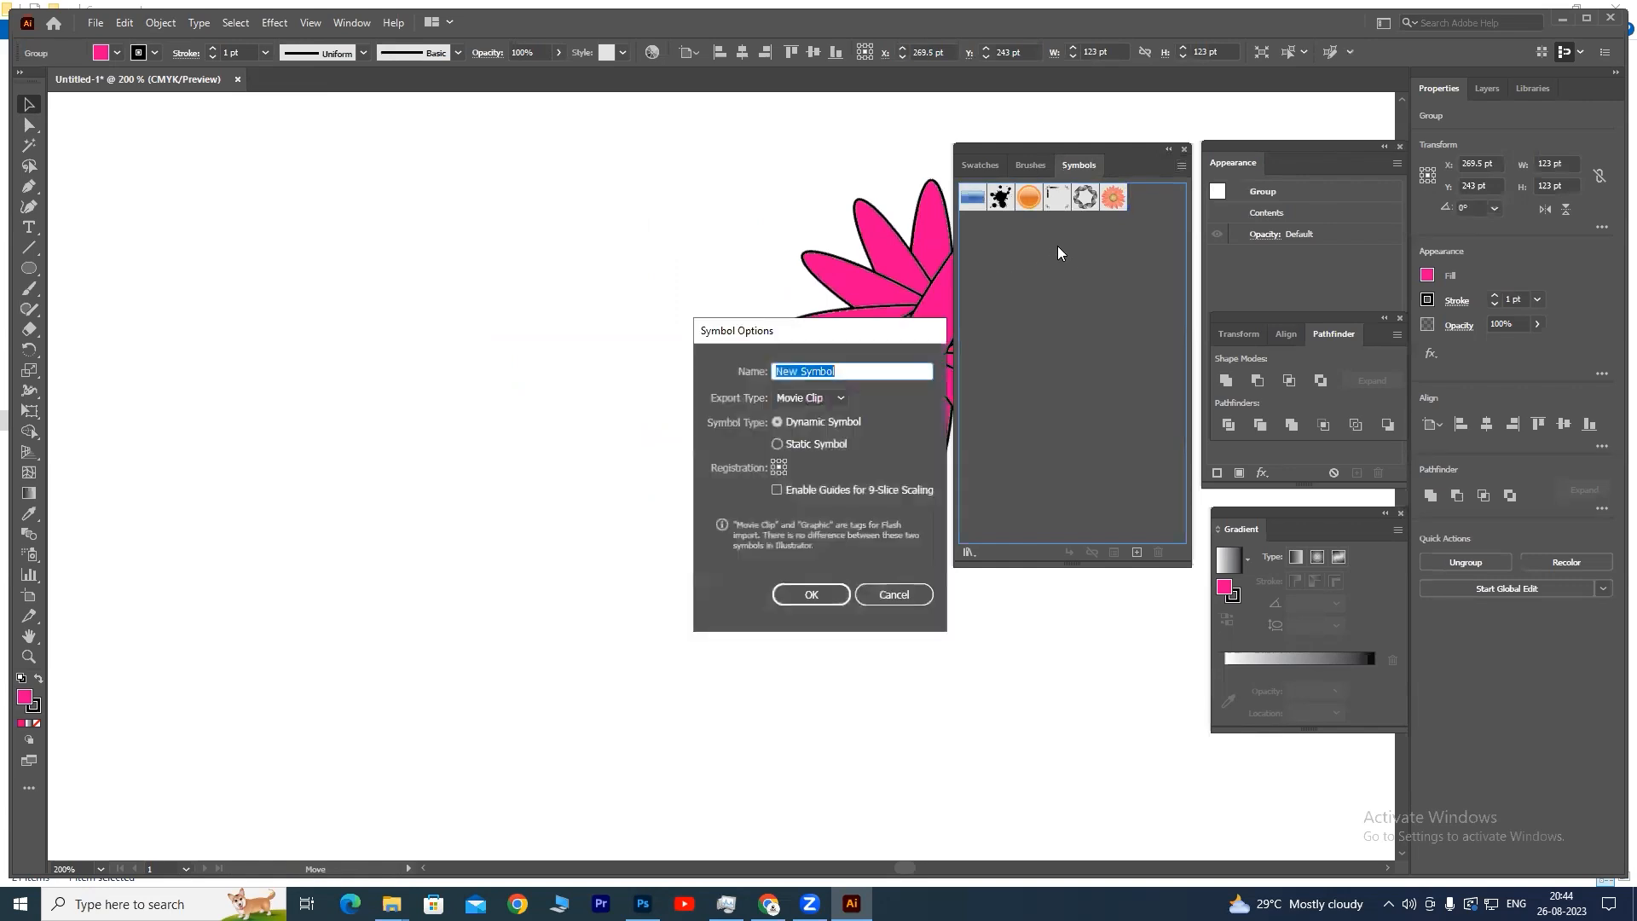
{"action": "left_click_drag", "start_coordinate": [837, 329], "coordinate": [594, 270]}
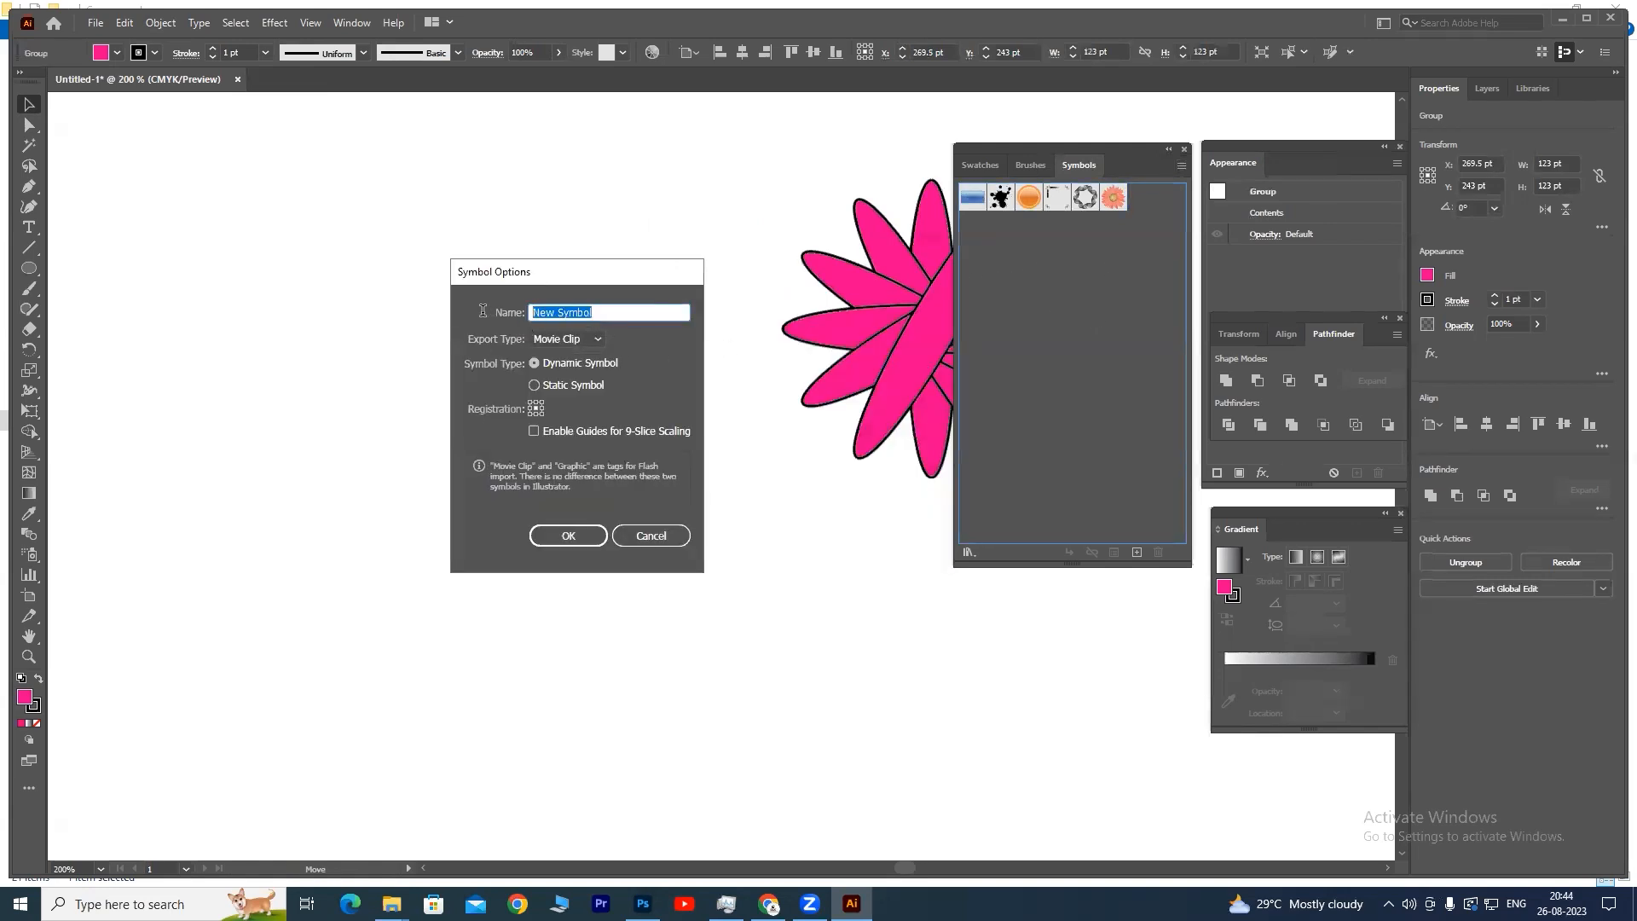
{"action": "type", "text": "Petals"}
{"action": "left_click", "coordinate": [588, 341]}
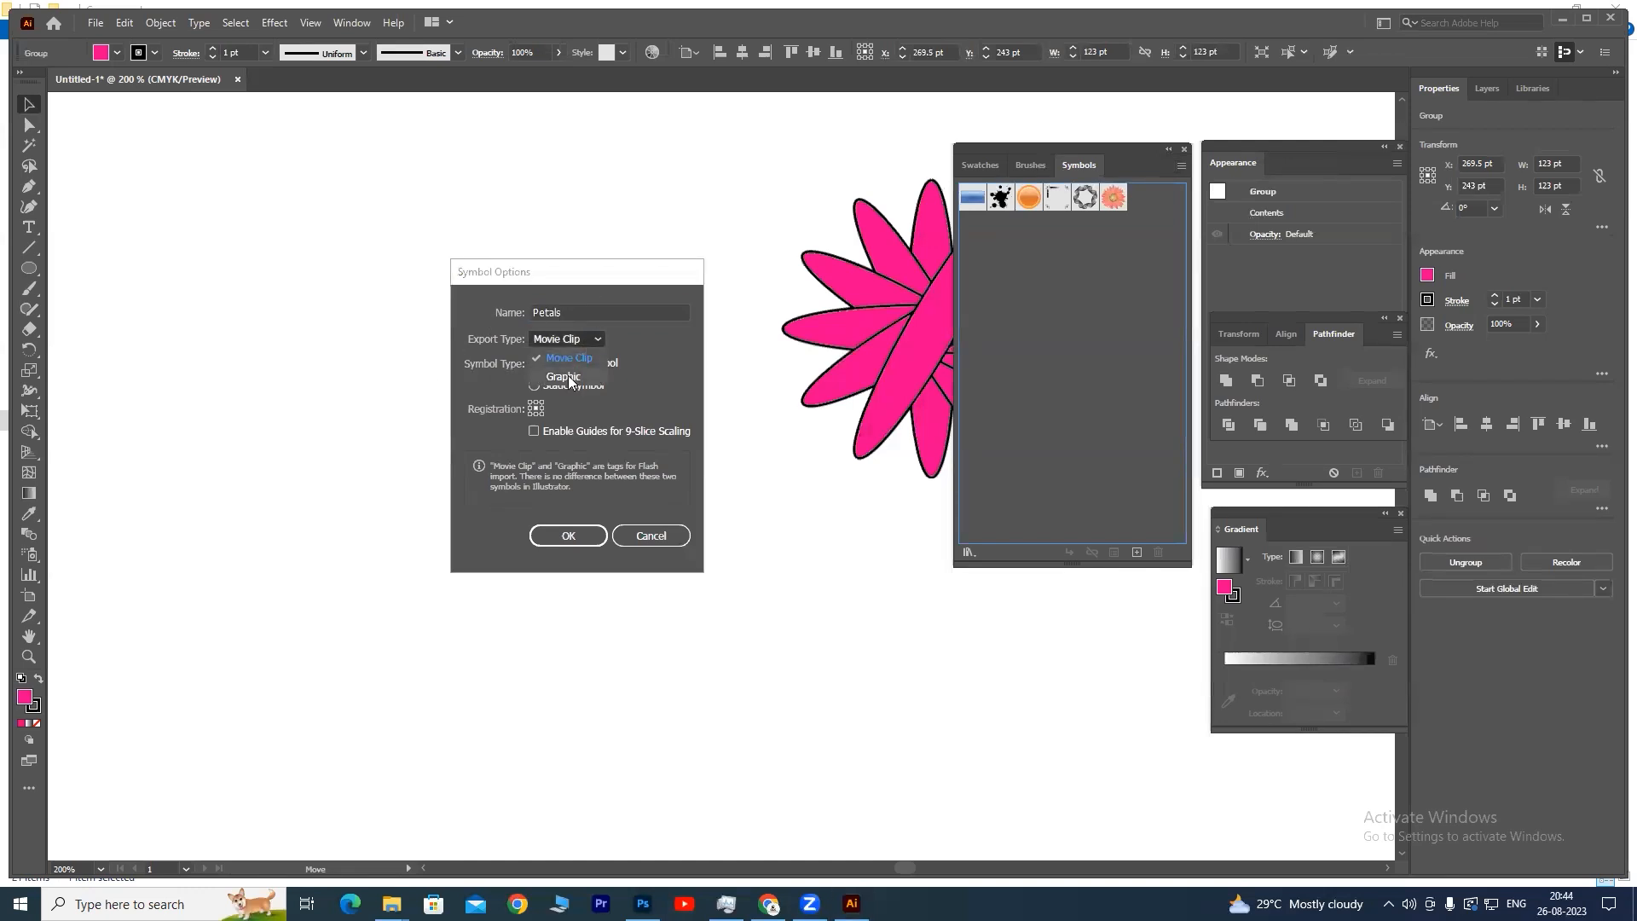
{"action": "left_click", "coordinate": [577, 359]}
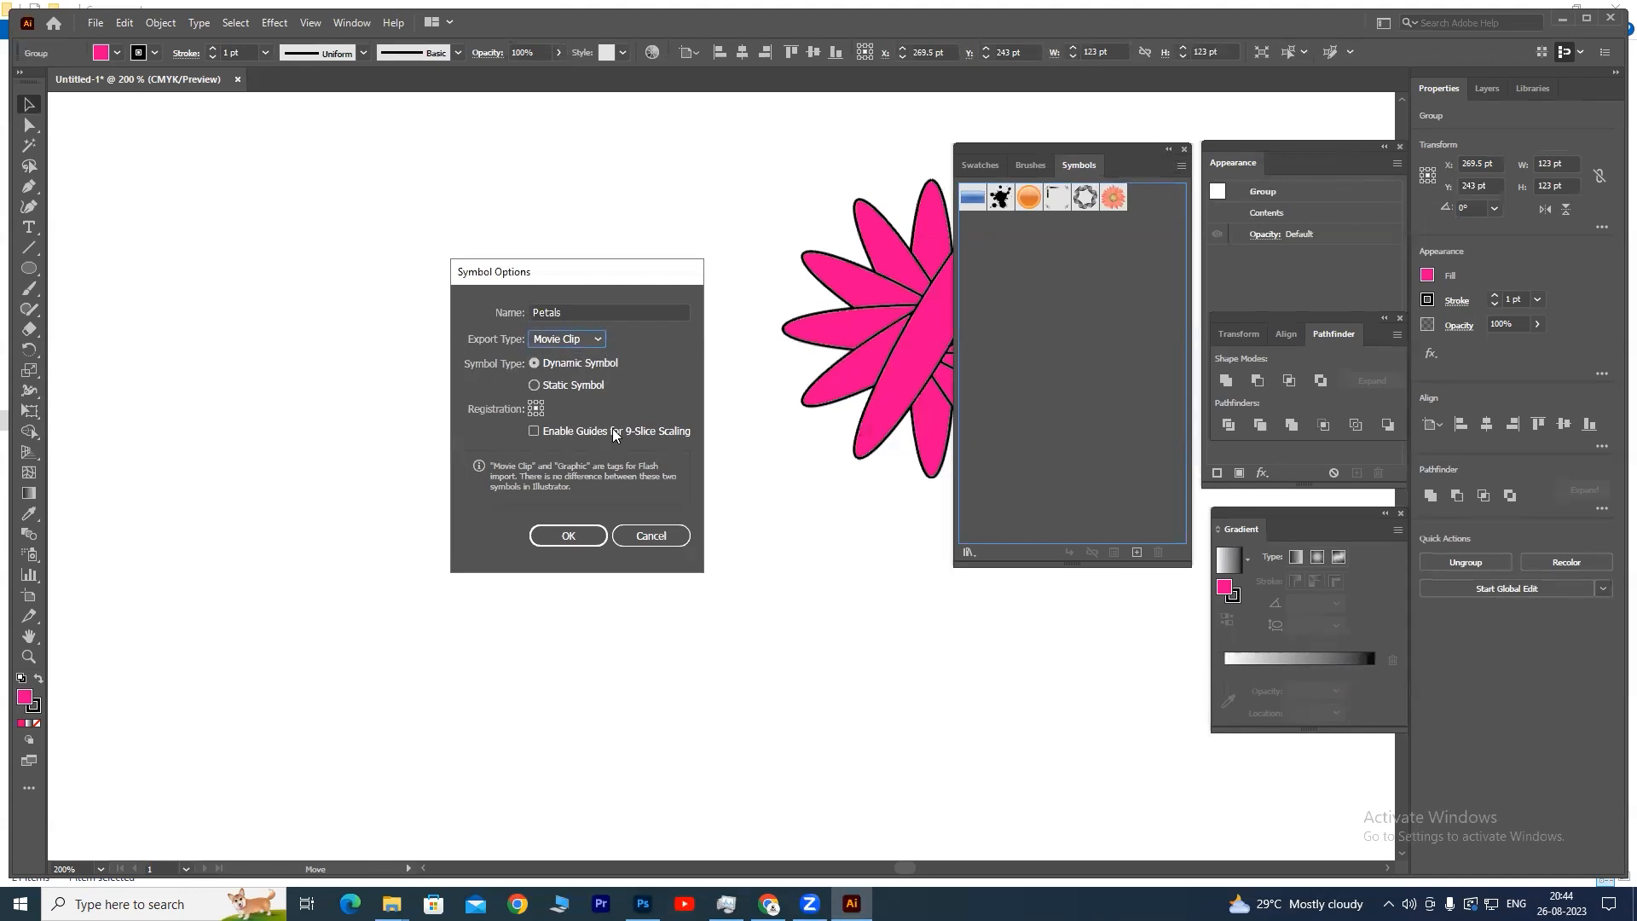
{"action": "left_click", "coordinate": [566, 538]}
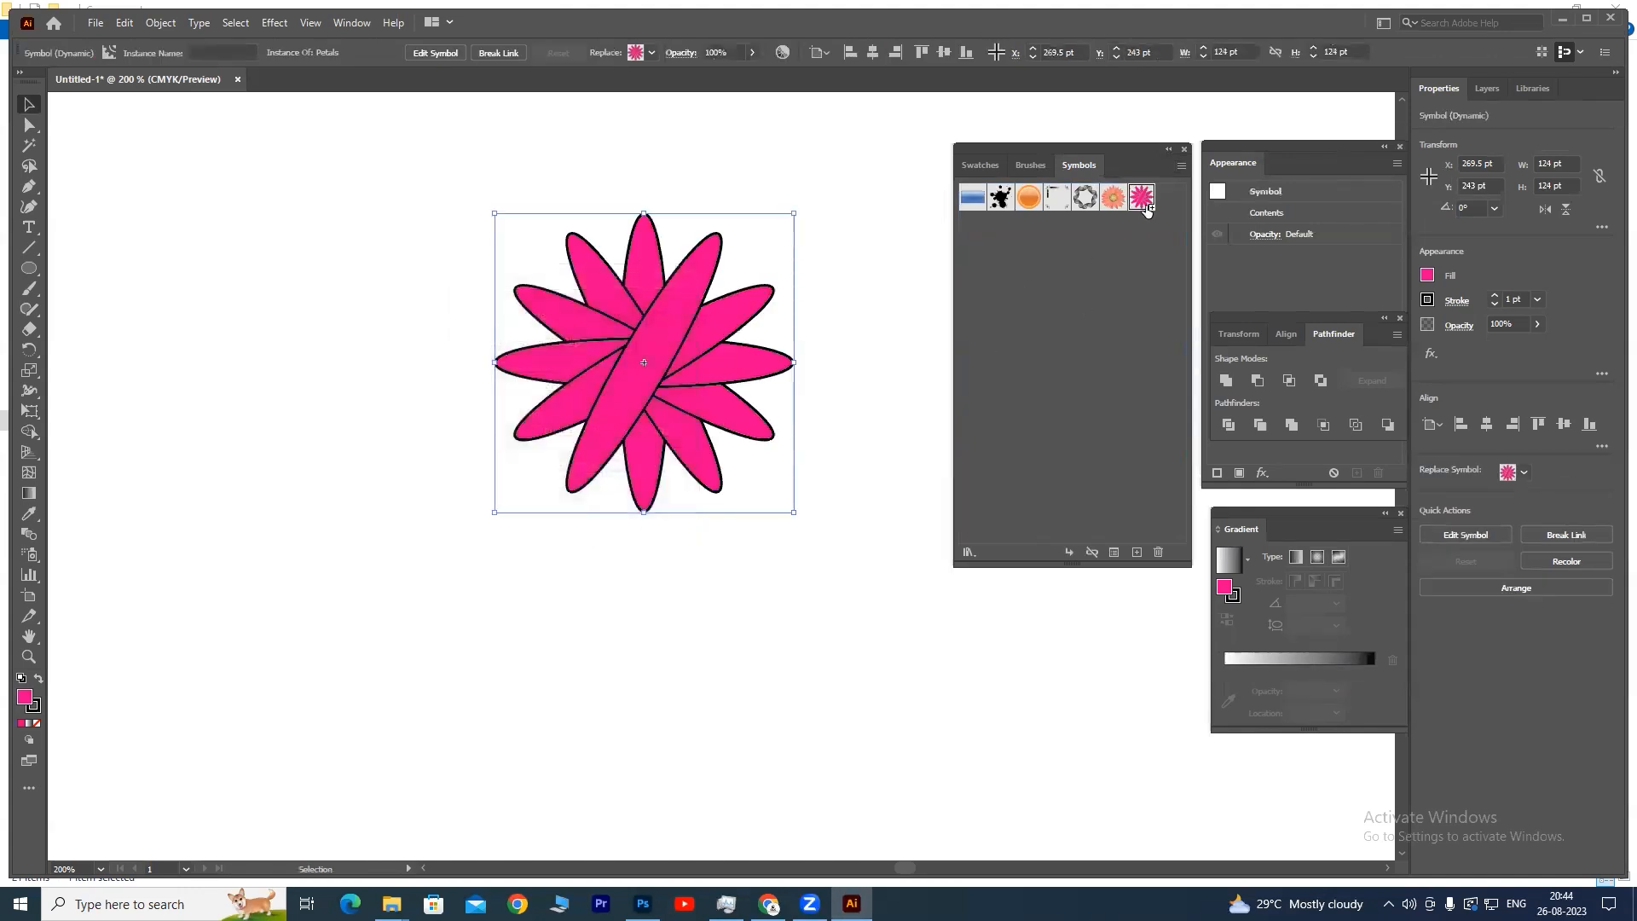
{"action": "key", "text": "Delete"}
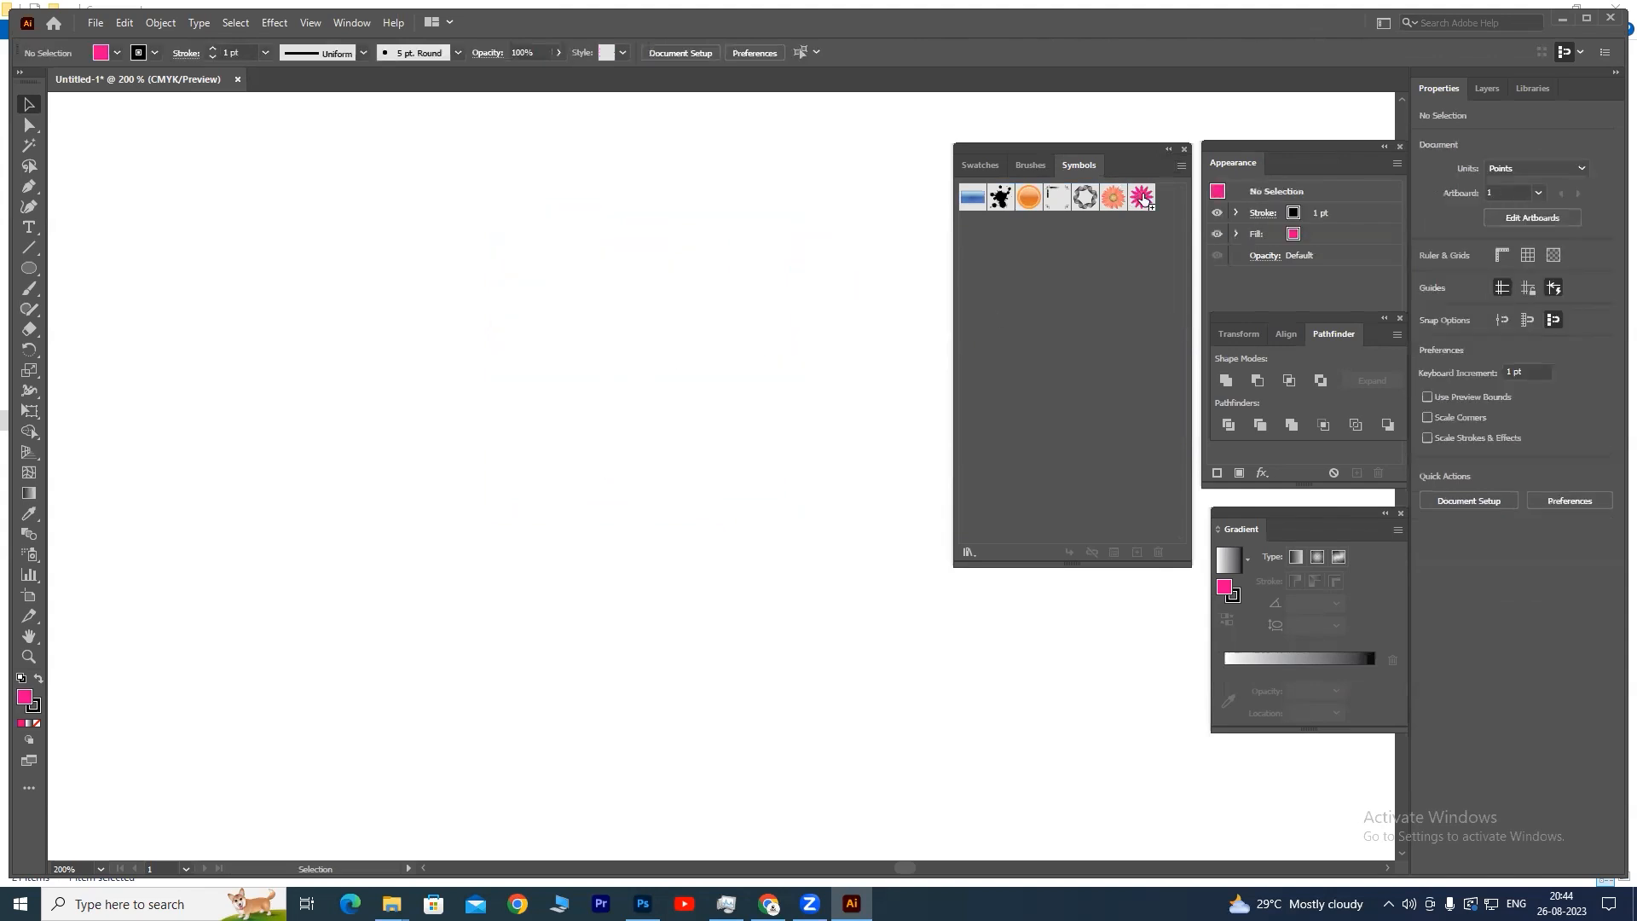
- Start saving the document's symbols as a symbol library and select the full path of the default Symbols folder
{"action": "left_click", "coordinate": [969, 553]}
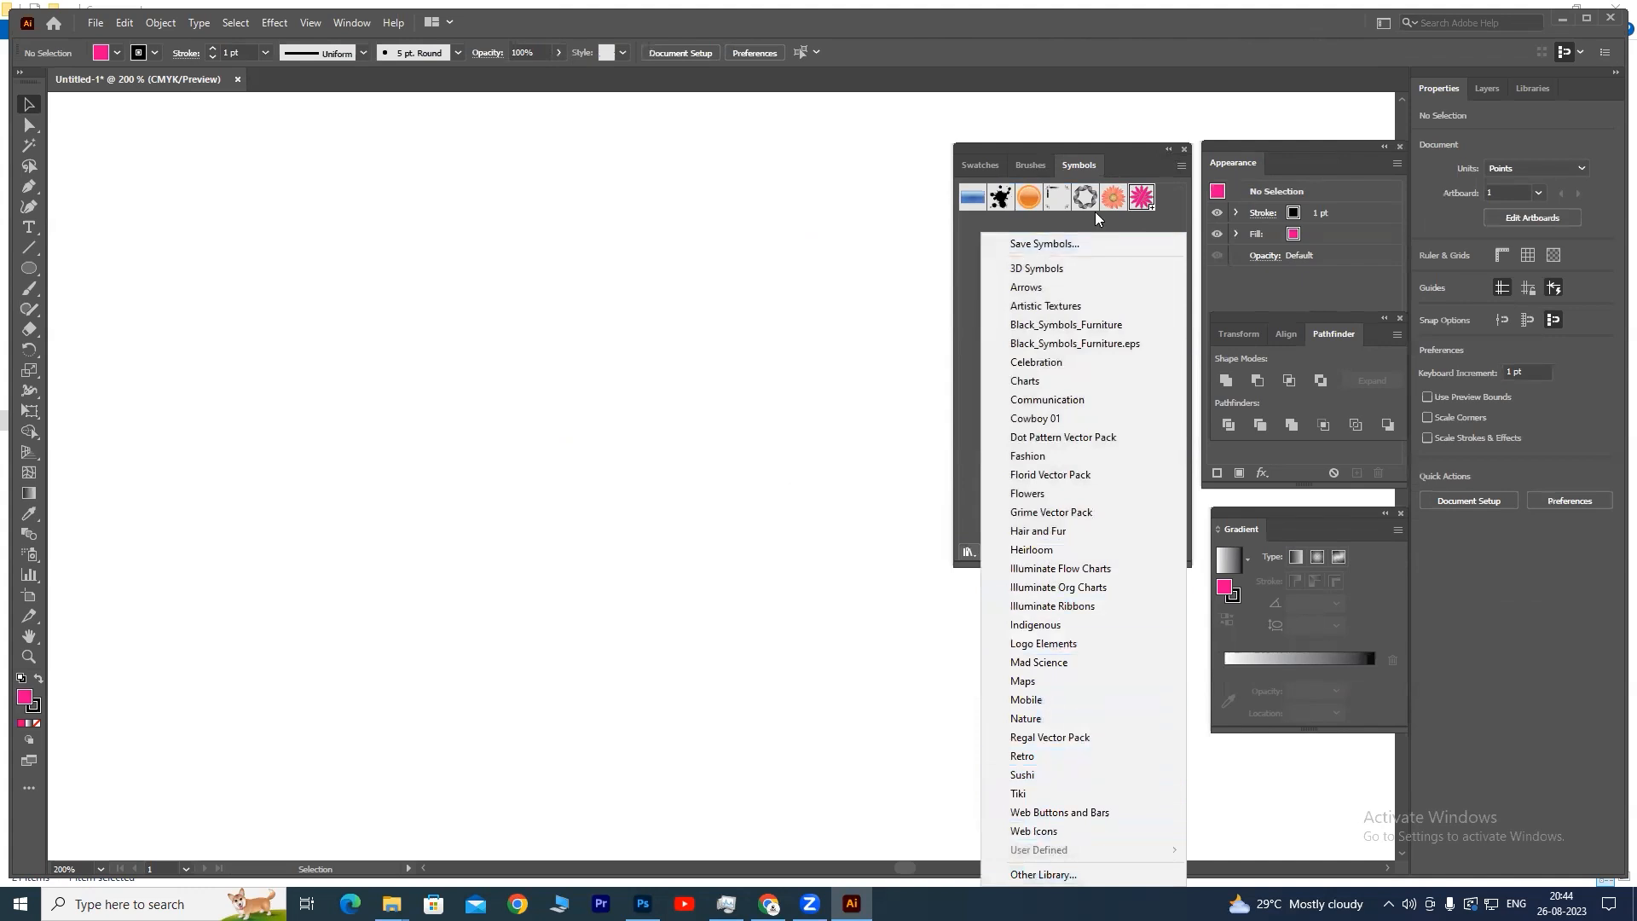
{"action": "left_click", "coordinate": [981, 351]}
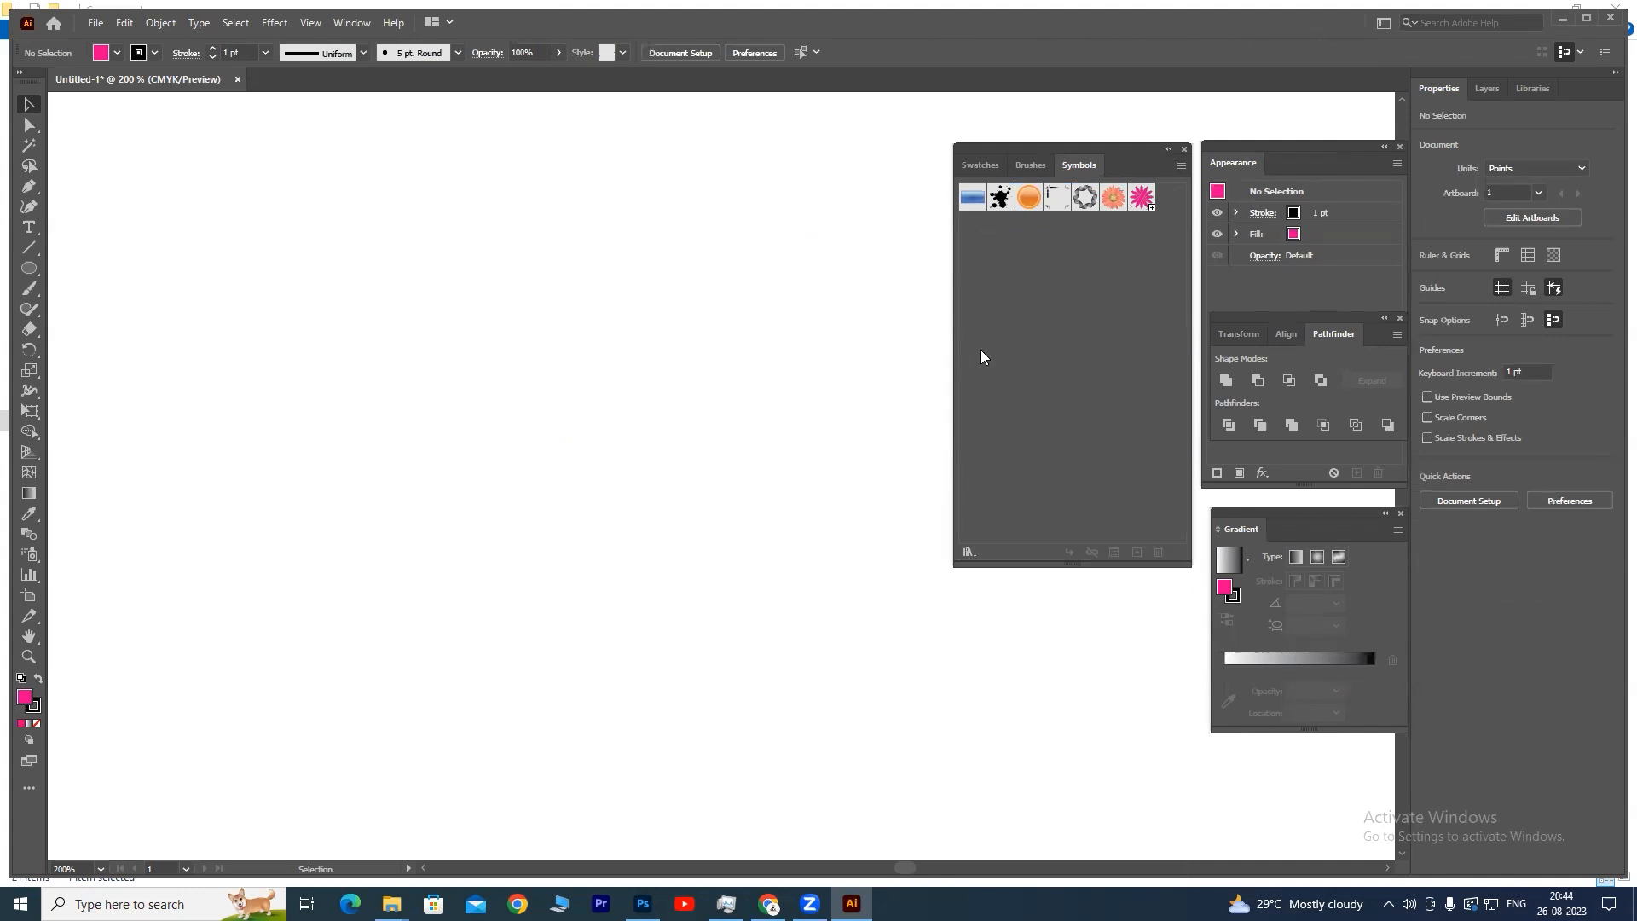
{"action": "left_click", "coordinate": [1142, 201]}
{"action": "left_click", "coordinate": [1181, 167]}
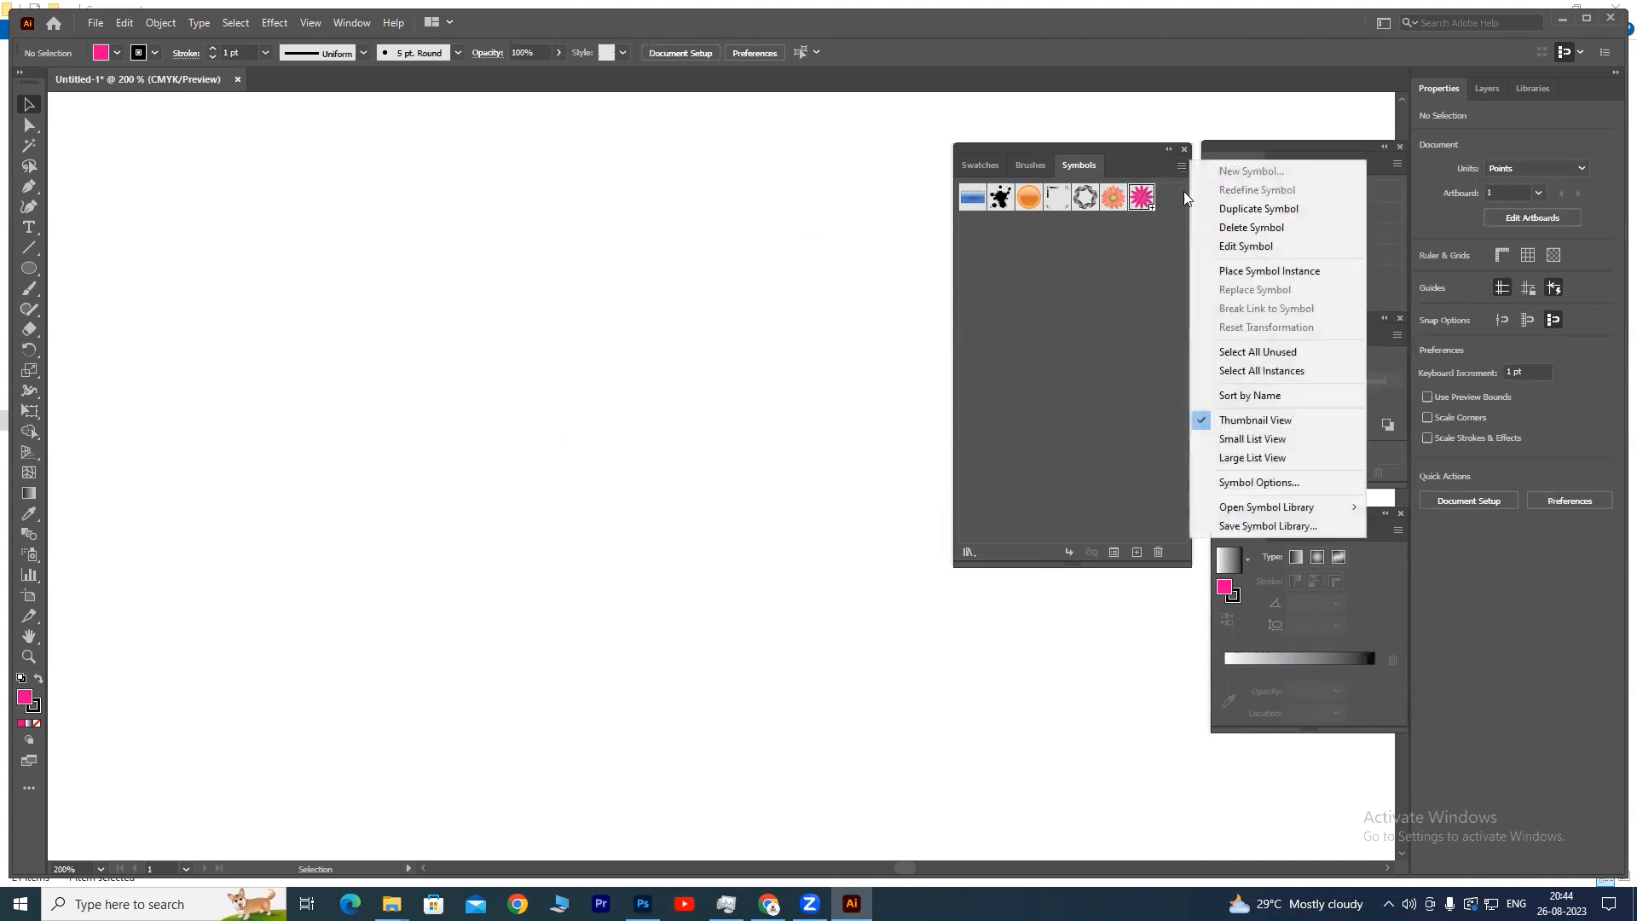
{"action": "left_click", "coordinate": [1286, 527]}
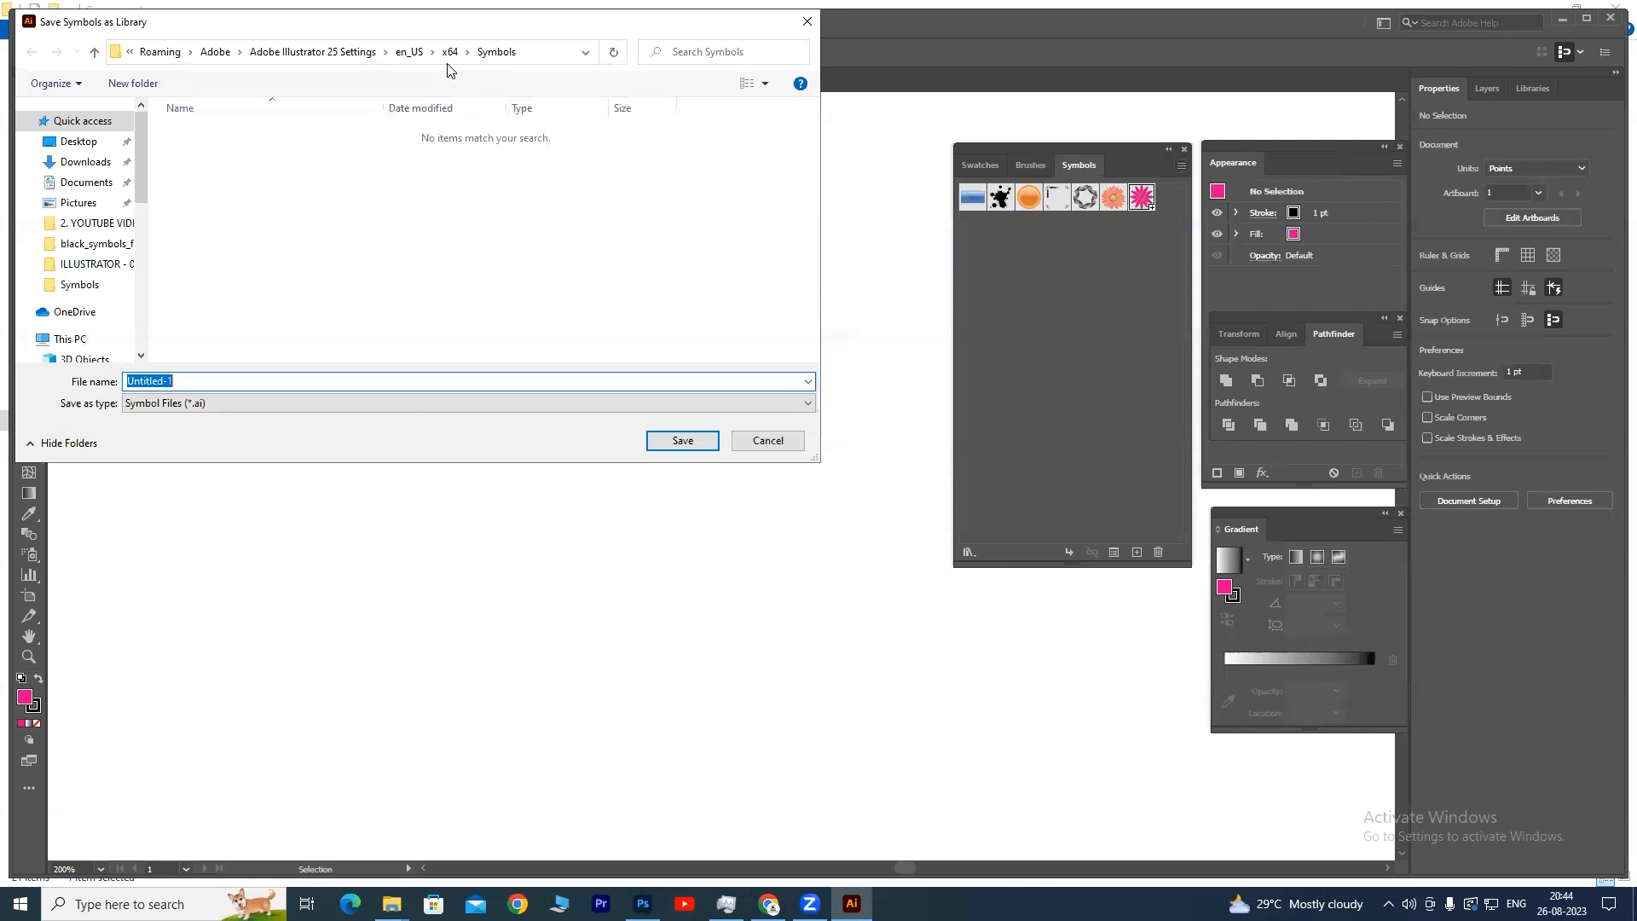
{"action": "left_click", "coordinate": [543, 56]}
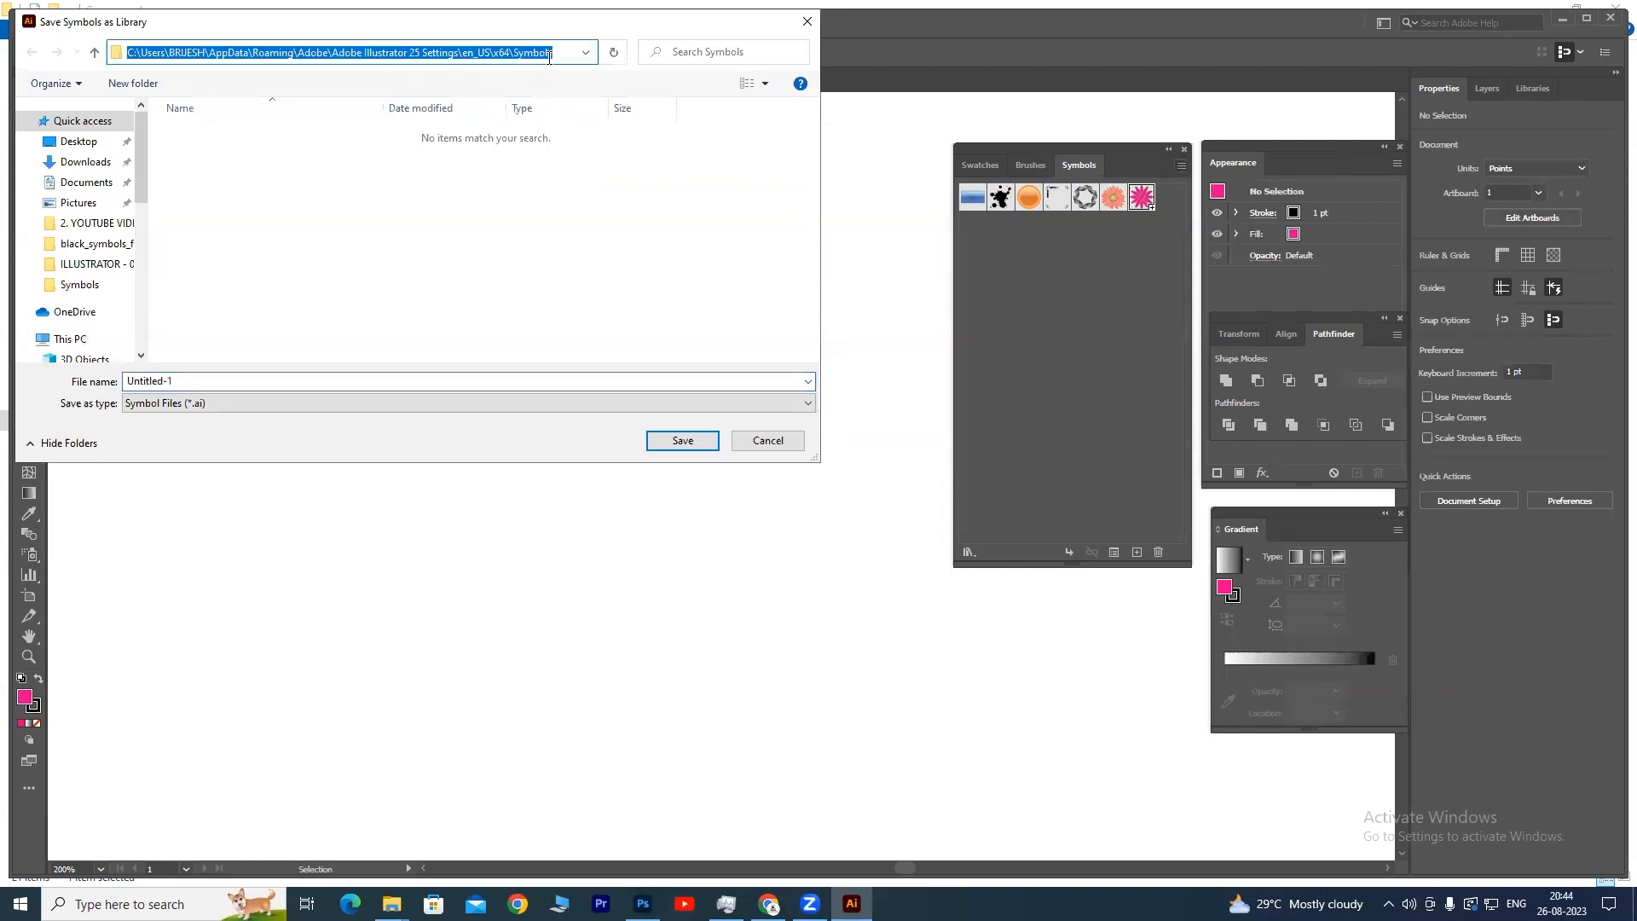
- Inspect the default user Symbols folder in File Explorer, close that window, and cancel saving the library
{"action": "left_click", "coordinate": [391, 903]}
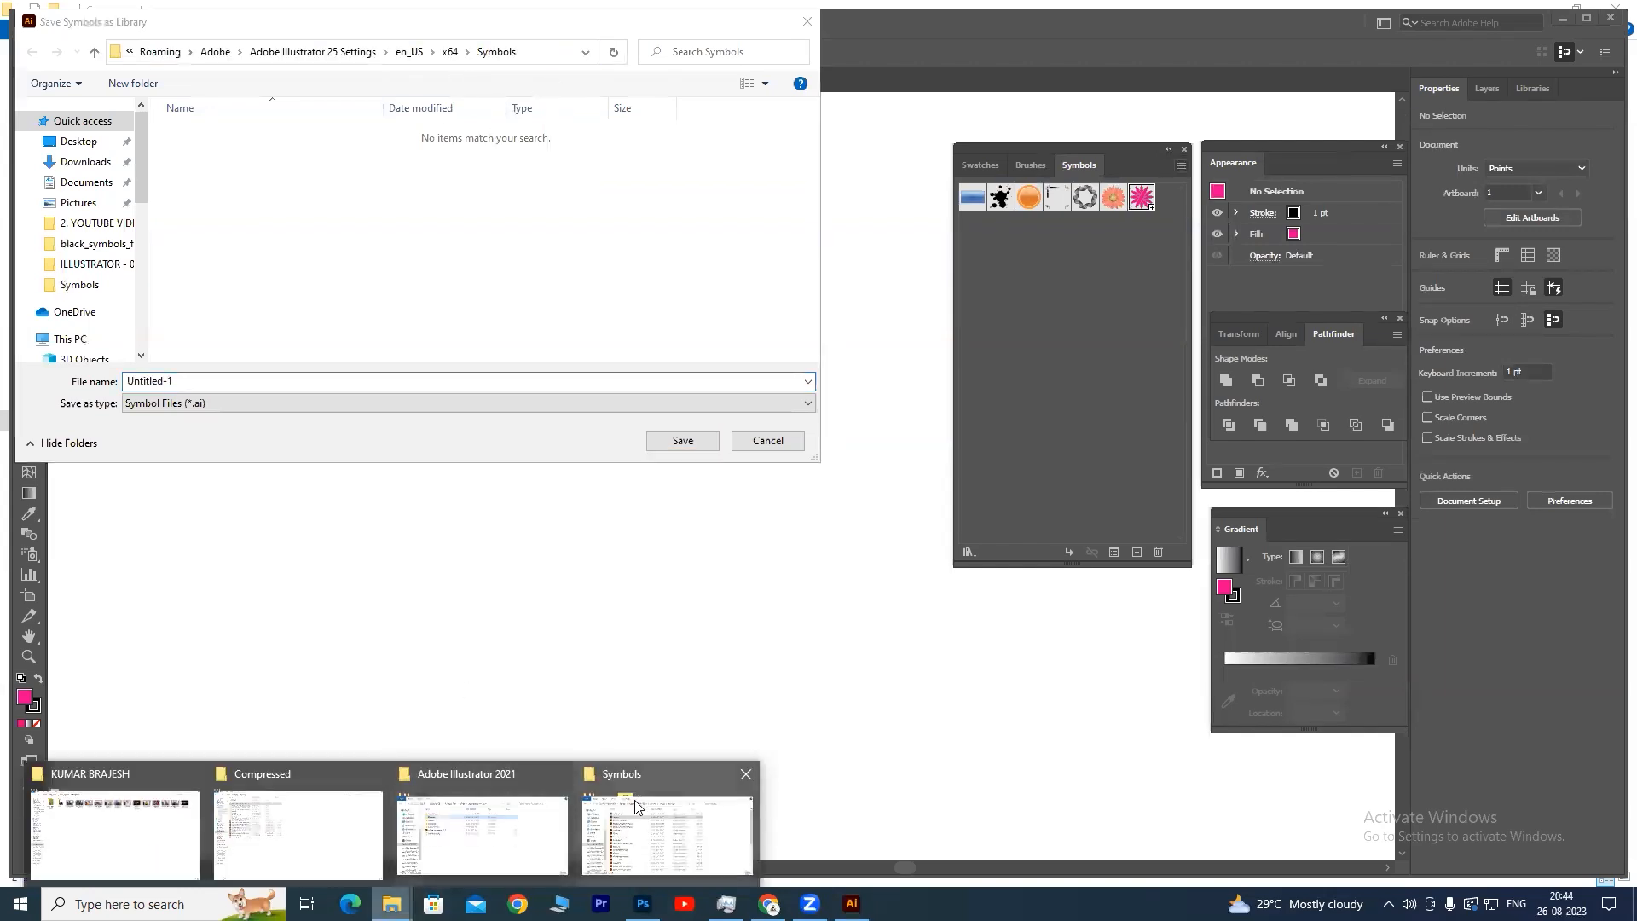
{"action": "left_click", "coordinate": [653, 839]}
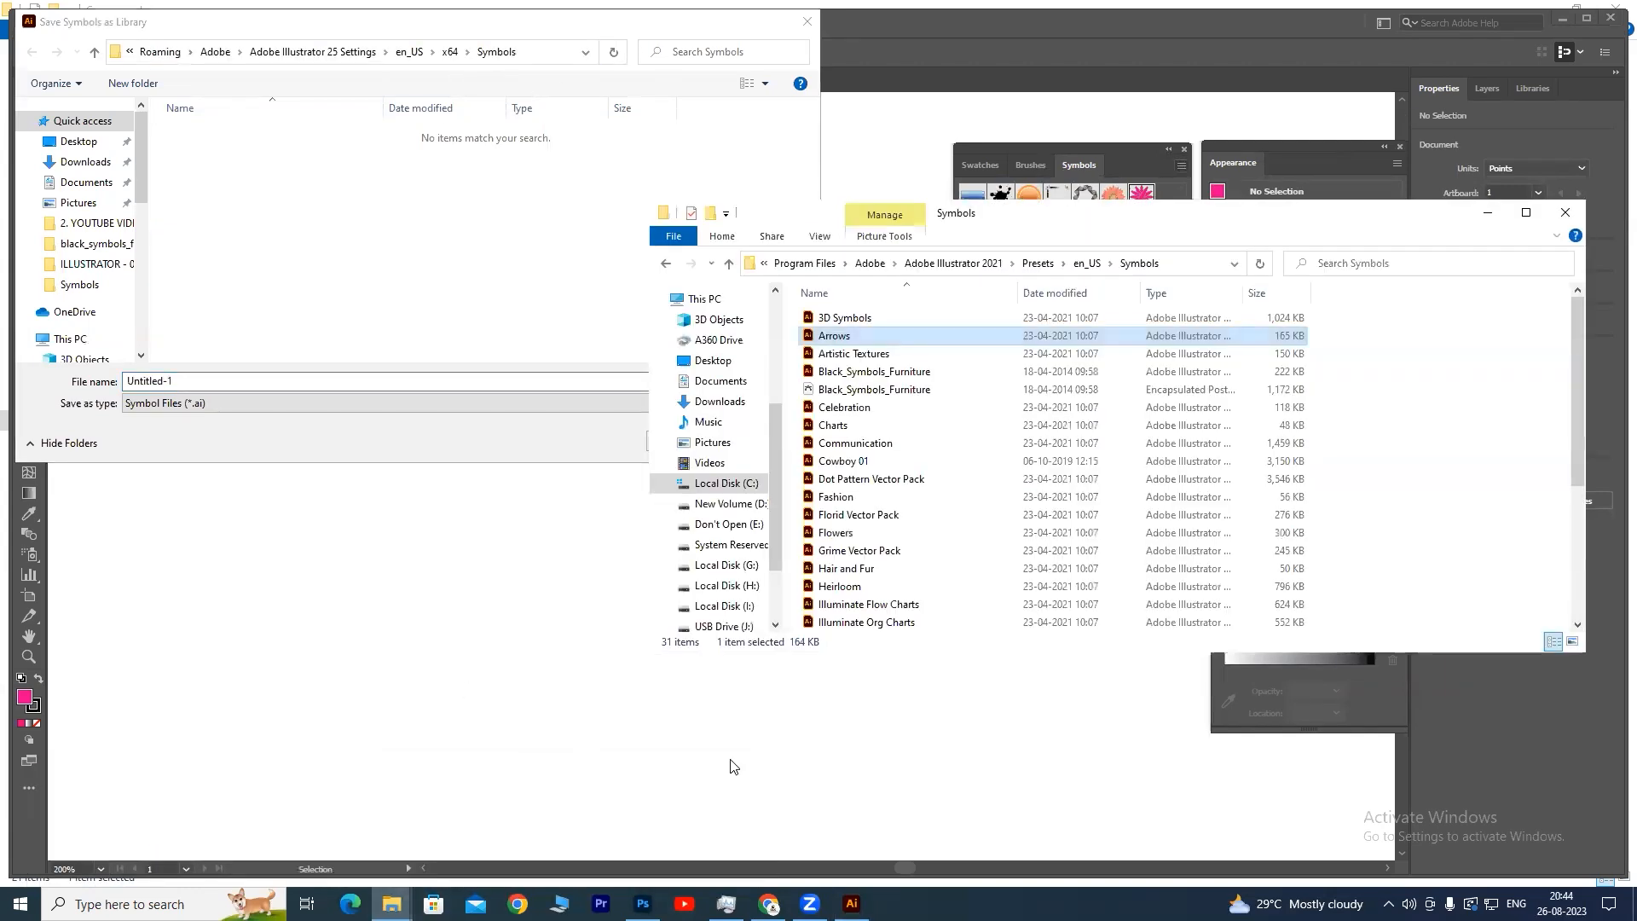
{"action": "left_click", "coordinate": [1178, 267]}
{"action": "key", "text": "ctrl+v"}
{"action": "key", "text": "Return"}
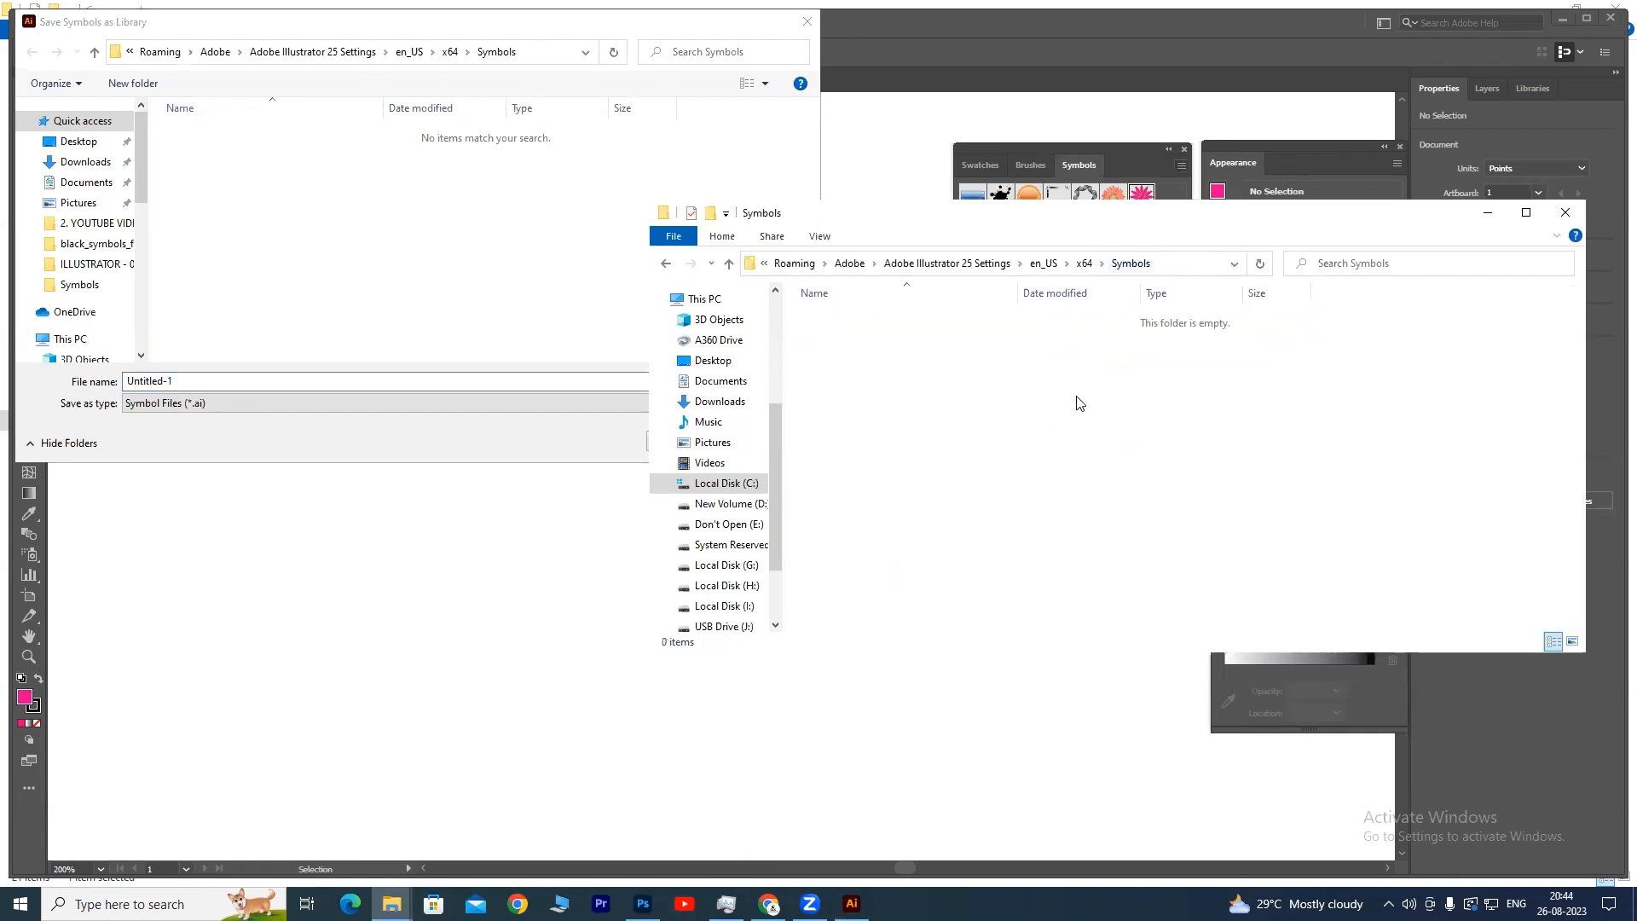
{"action": "left_click", "coordinate": [1565, 217]}
{"action": "left_click", "coordinate": [767, 439]}
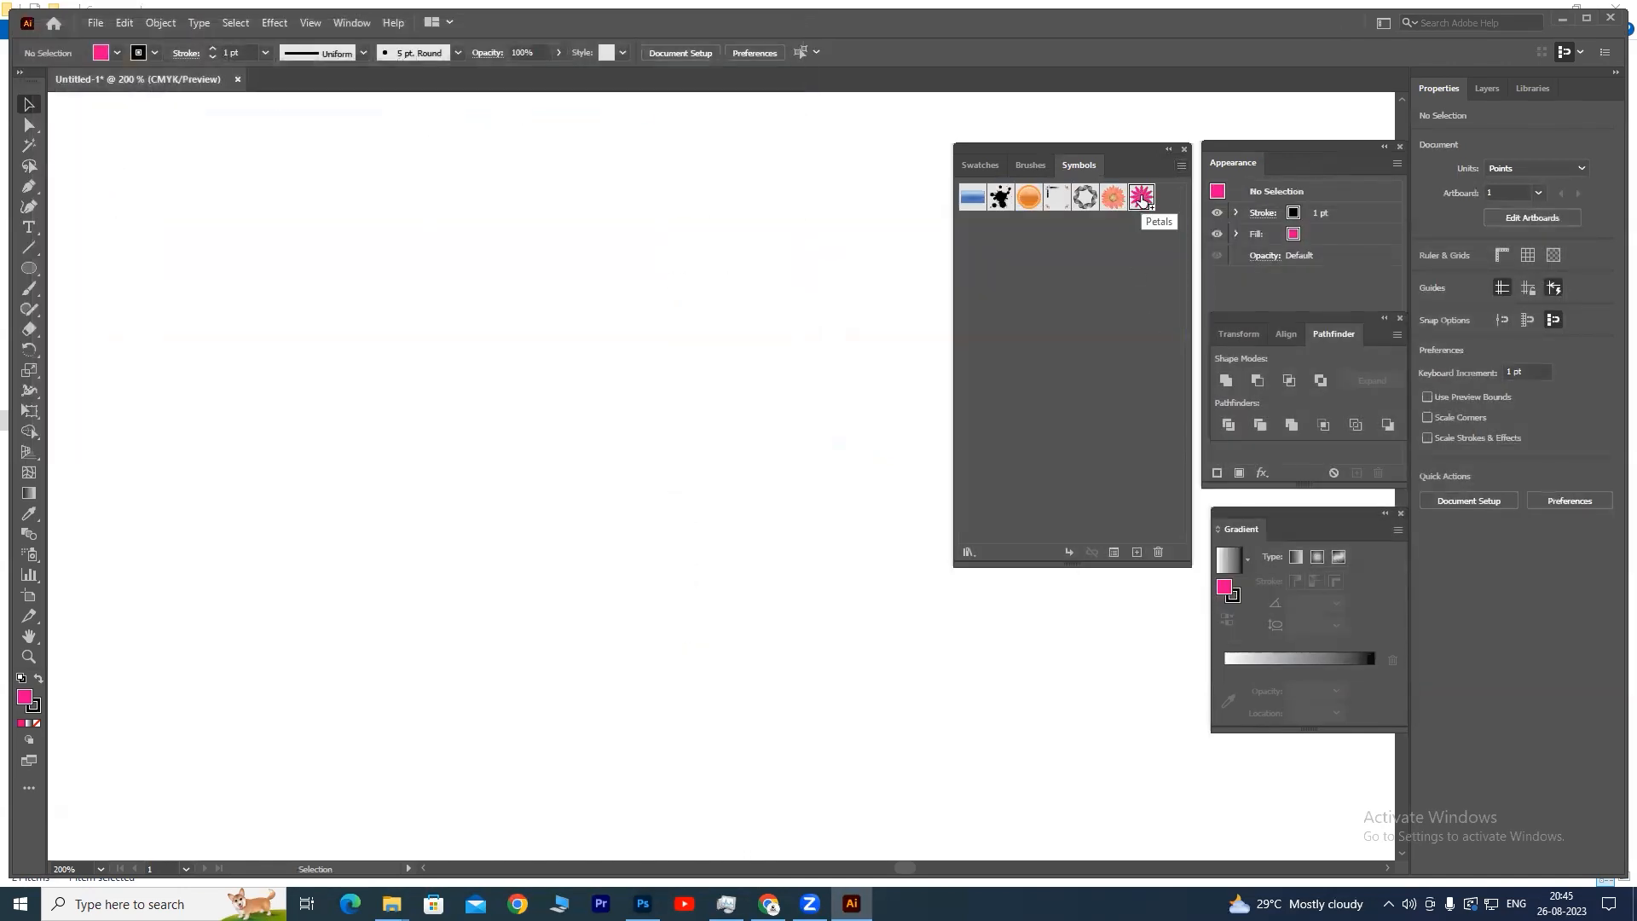
- Maximize the Illustrator window and place an instance of the Petals symbol on the artboard
{"action": "left_click", "coordinate": [1586, 17]}
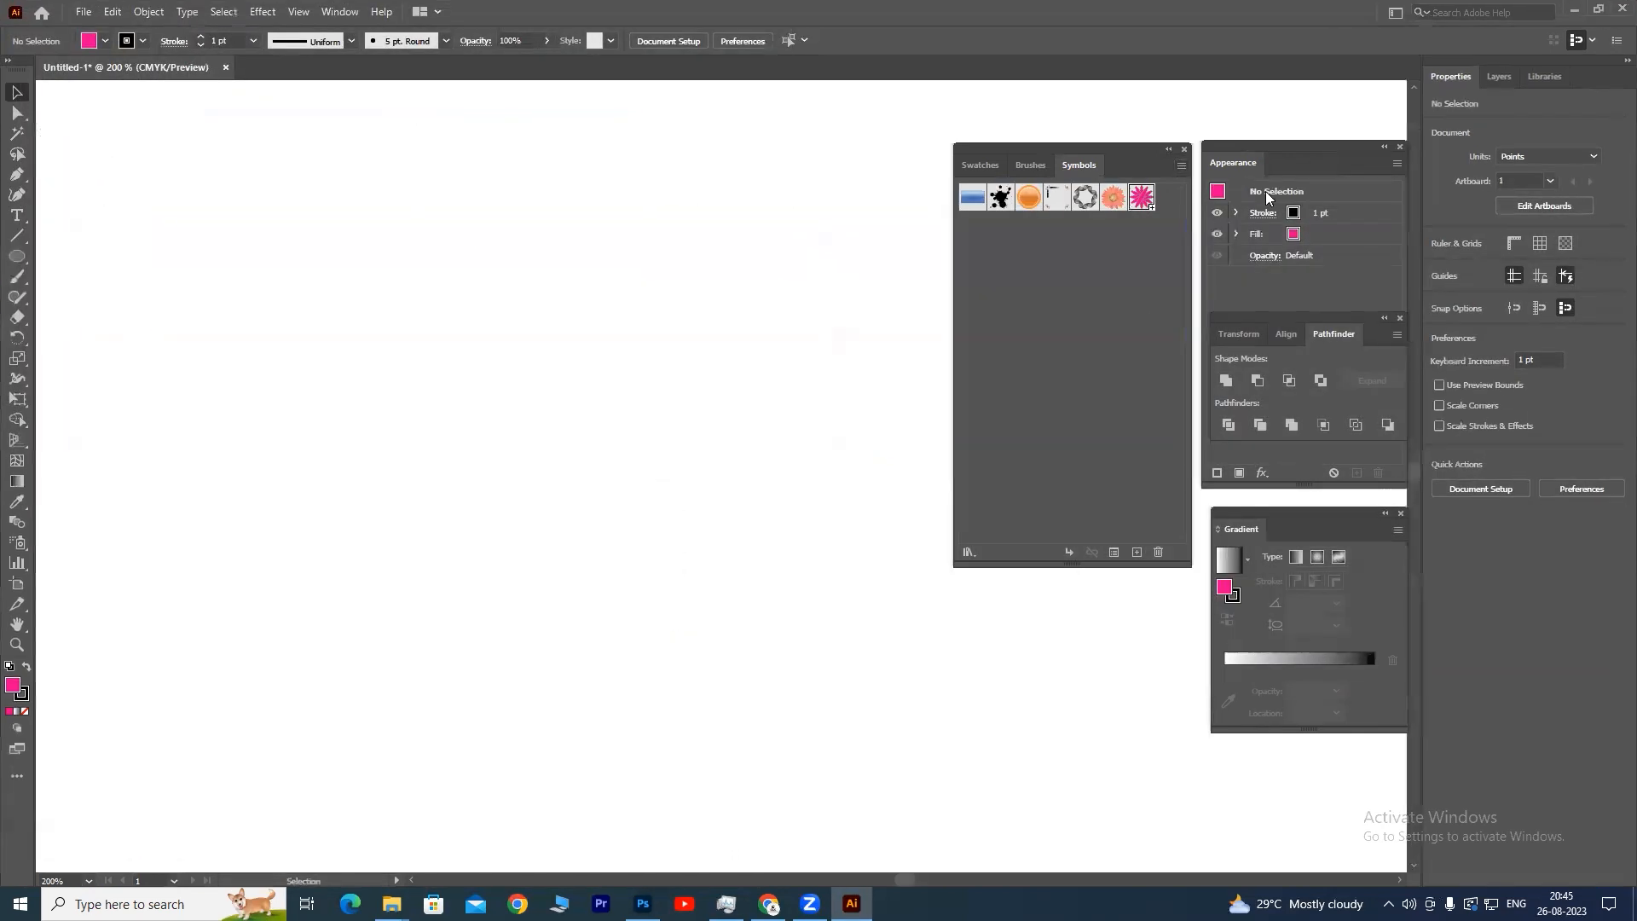
{"action": "left_click_drag", "start_coordinate": [1146, 200], "coordinate": [438, 382]}
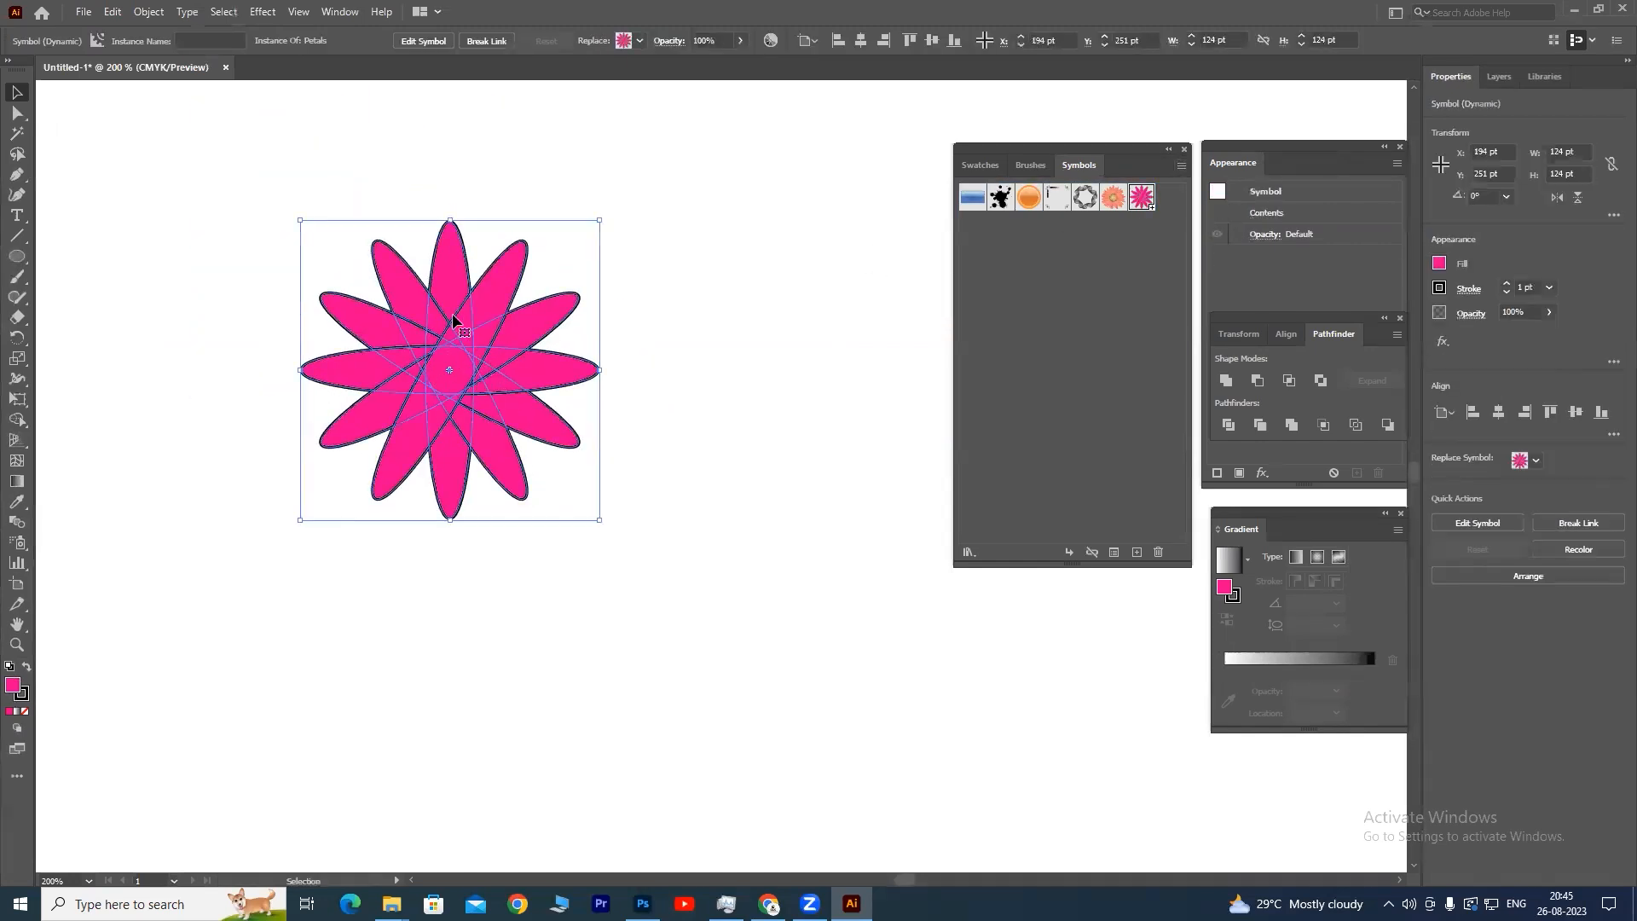
{"action": "key", "text": "ctrl+="}
{"action": "key", "text": "ctrl+-"}
{"action": "left_click_drag", "start_coordinate": [721, 321], "coordinate": [492, 164]}
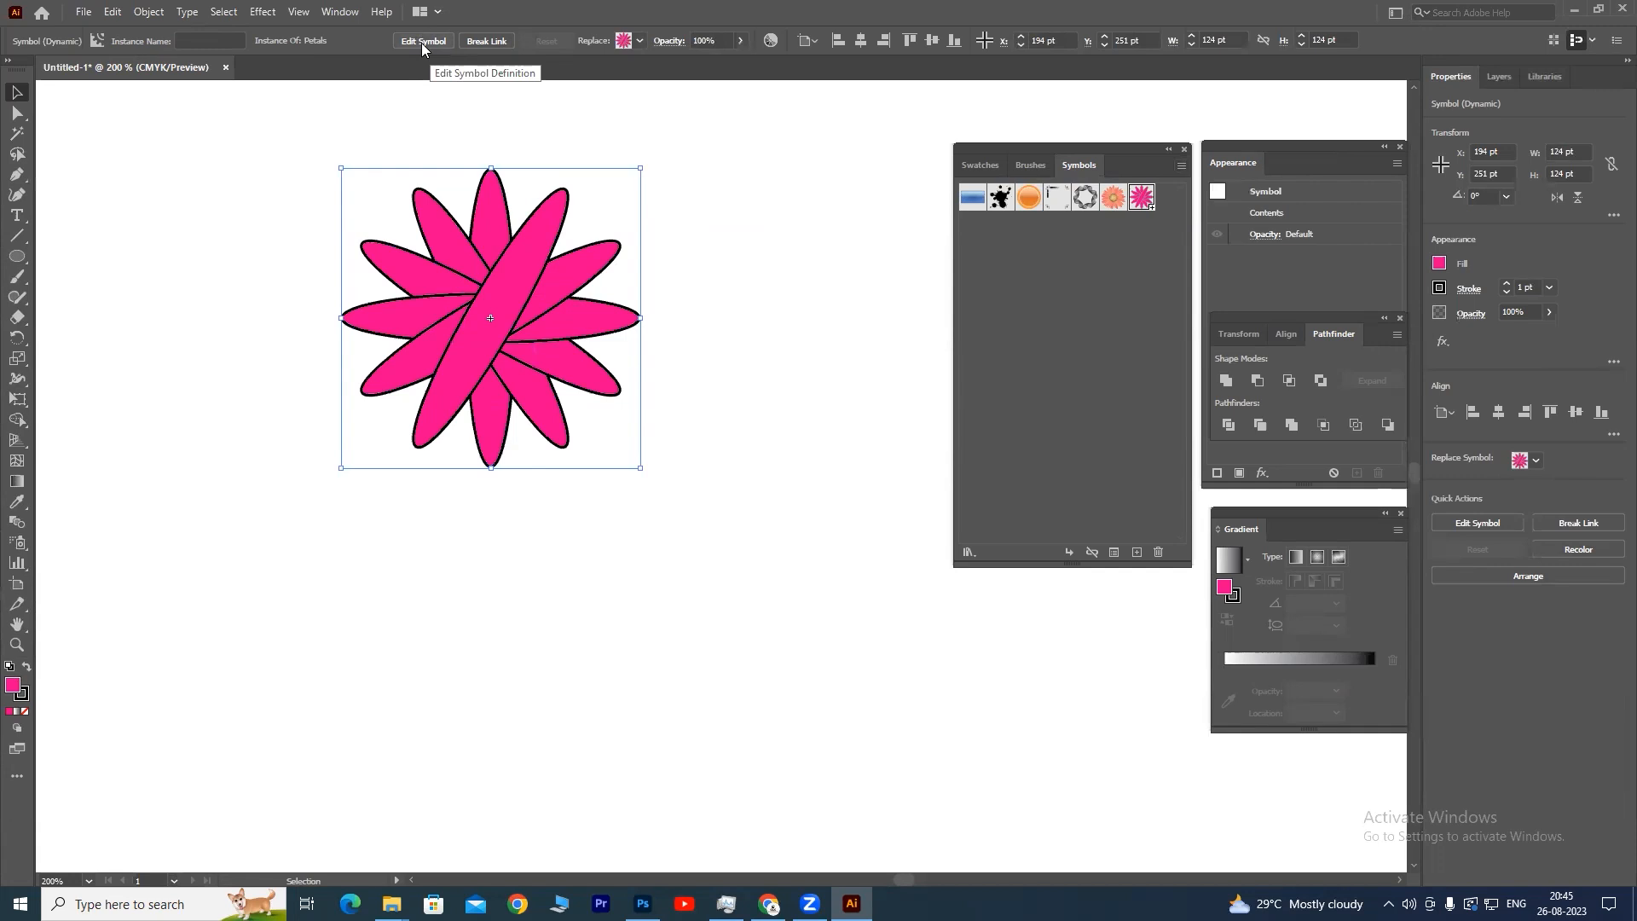
- Open the Petals symbol definition for editing and fill the topmost diagonal ellipse with yellow
{"action": "double_click", "coordinate": [527, 257]}
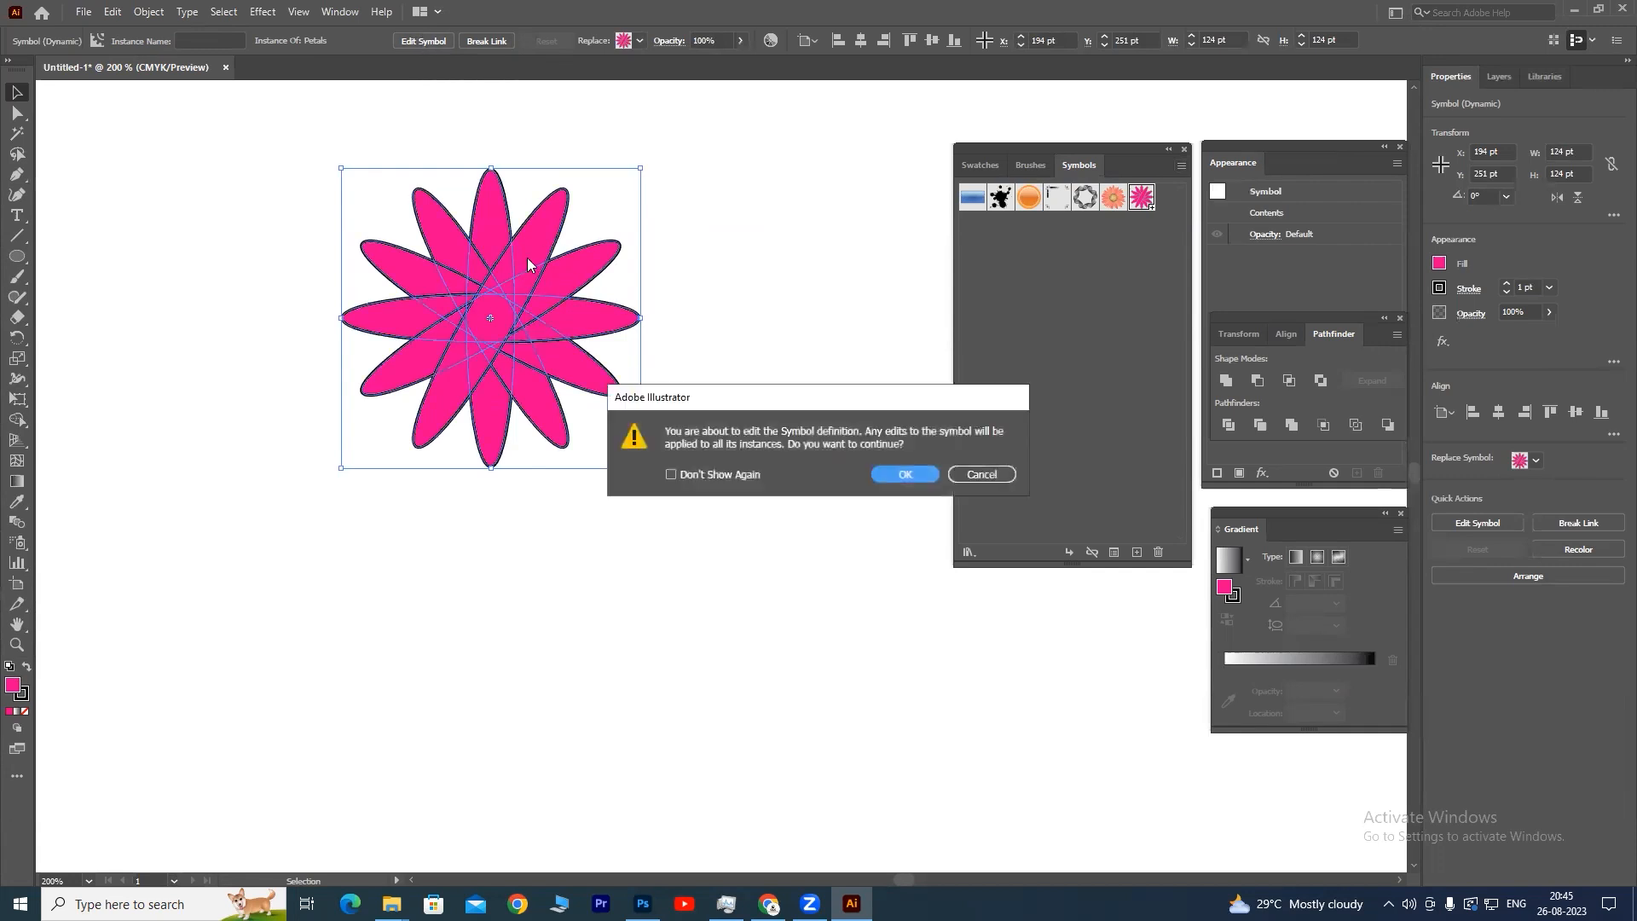
{"action": "left_click", "coordinate": [903, 478]}
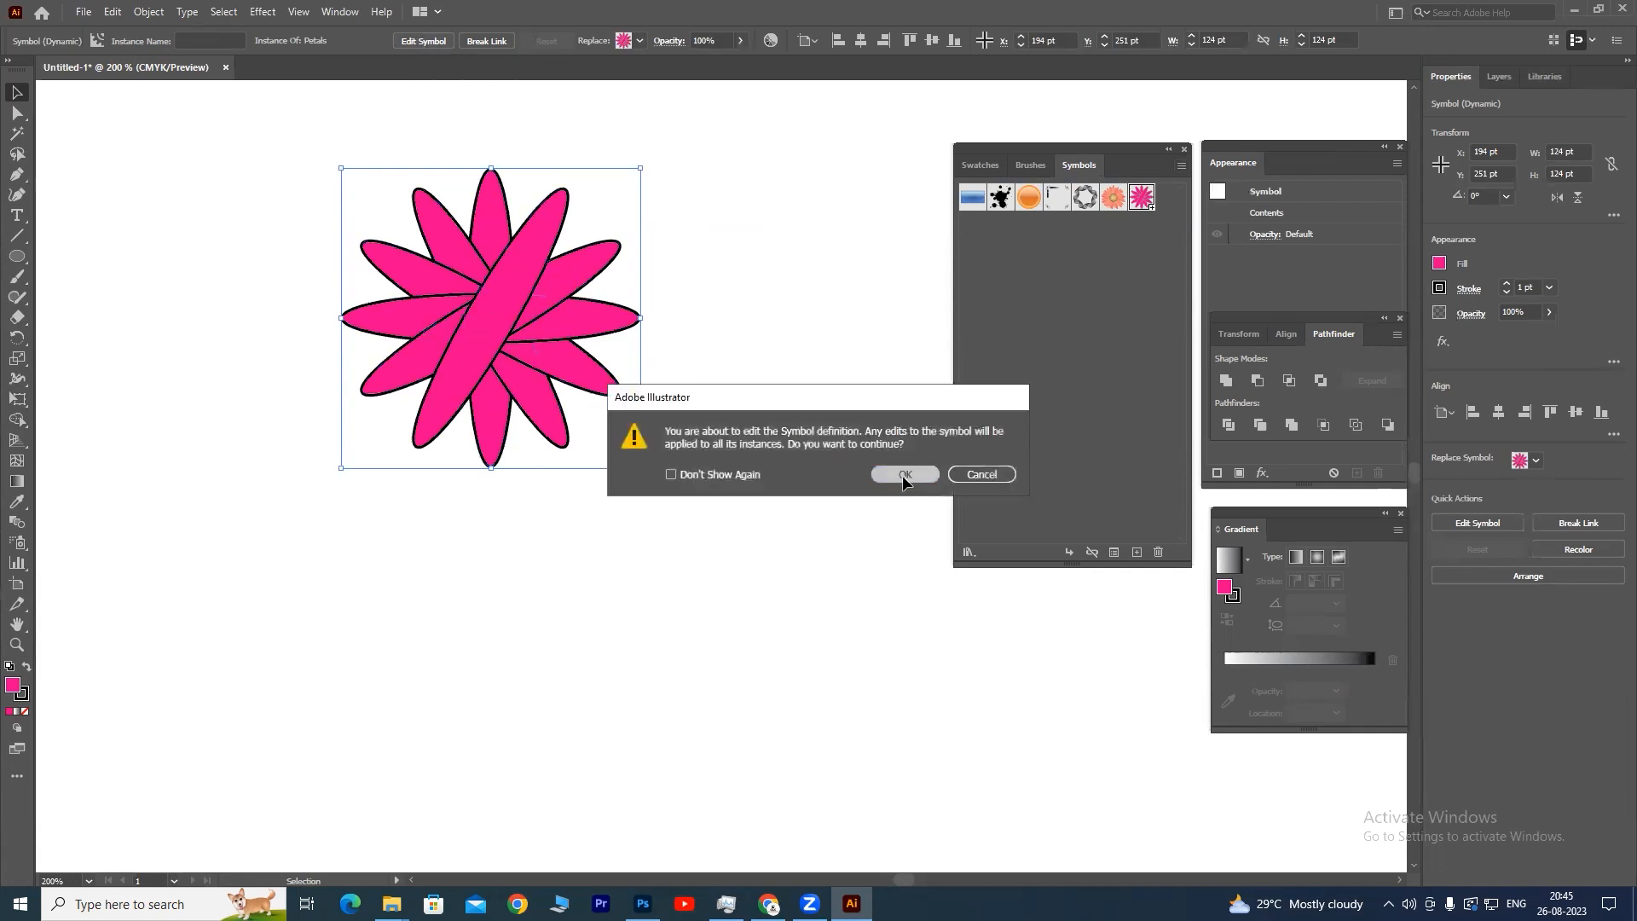
{"action": "left_click", "coordinate": [529, 254]}
{"action": "left_click", "coordinate": [105, 42]}
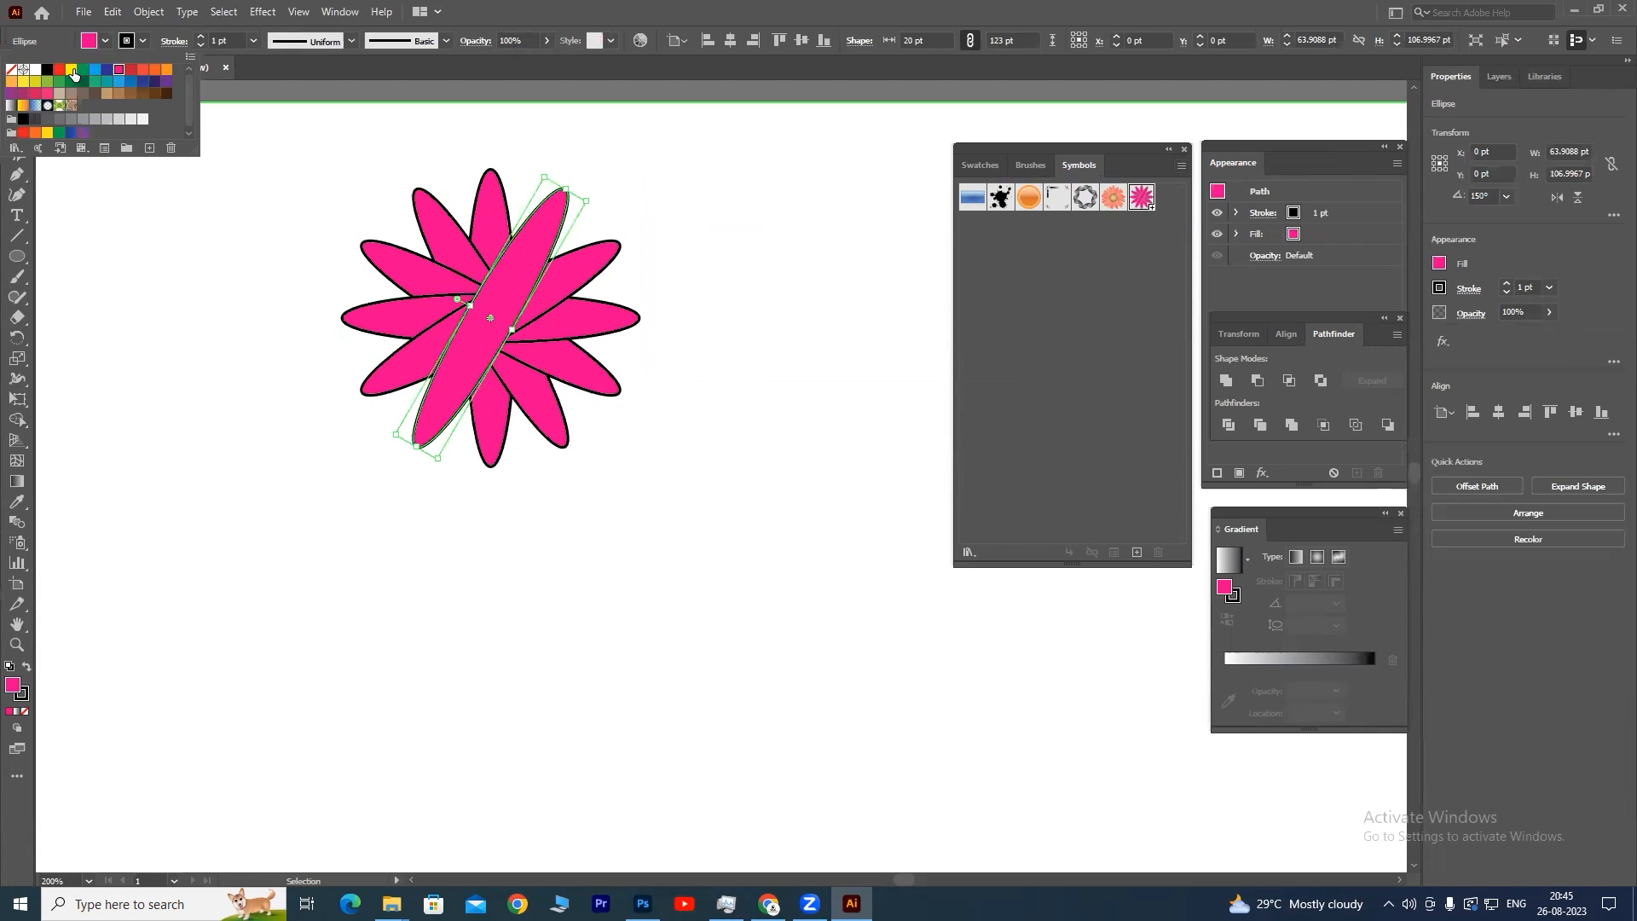
{"action": "left_click", "coordinate": [72, 69]}
- Fill the horizontal ellipse and the oppositely slanted steep ellipse with yellow, and exit symbol editing
{"action": "left_click", "coordinate": [436, 225]}
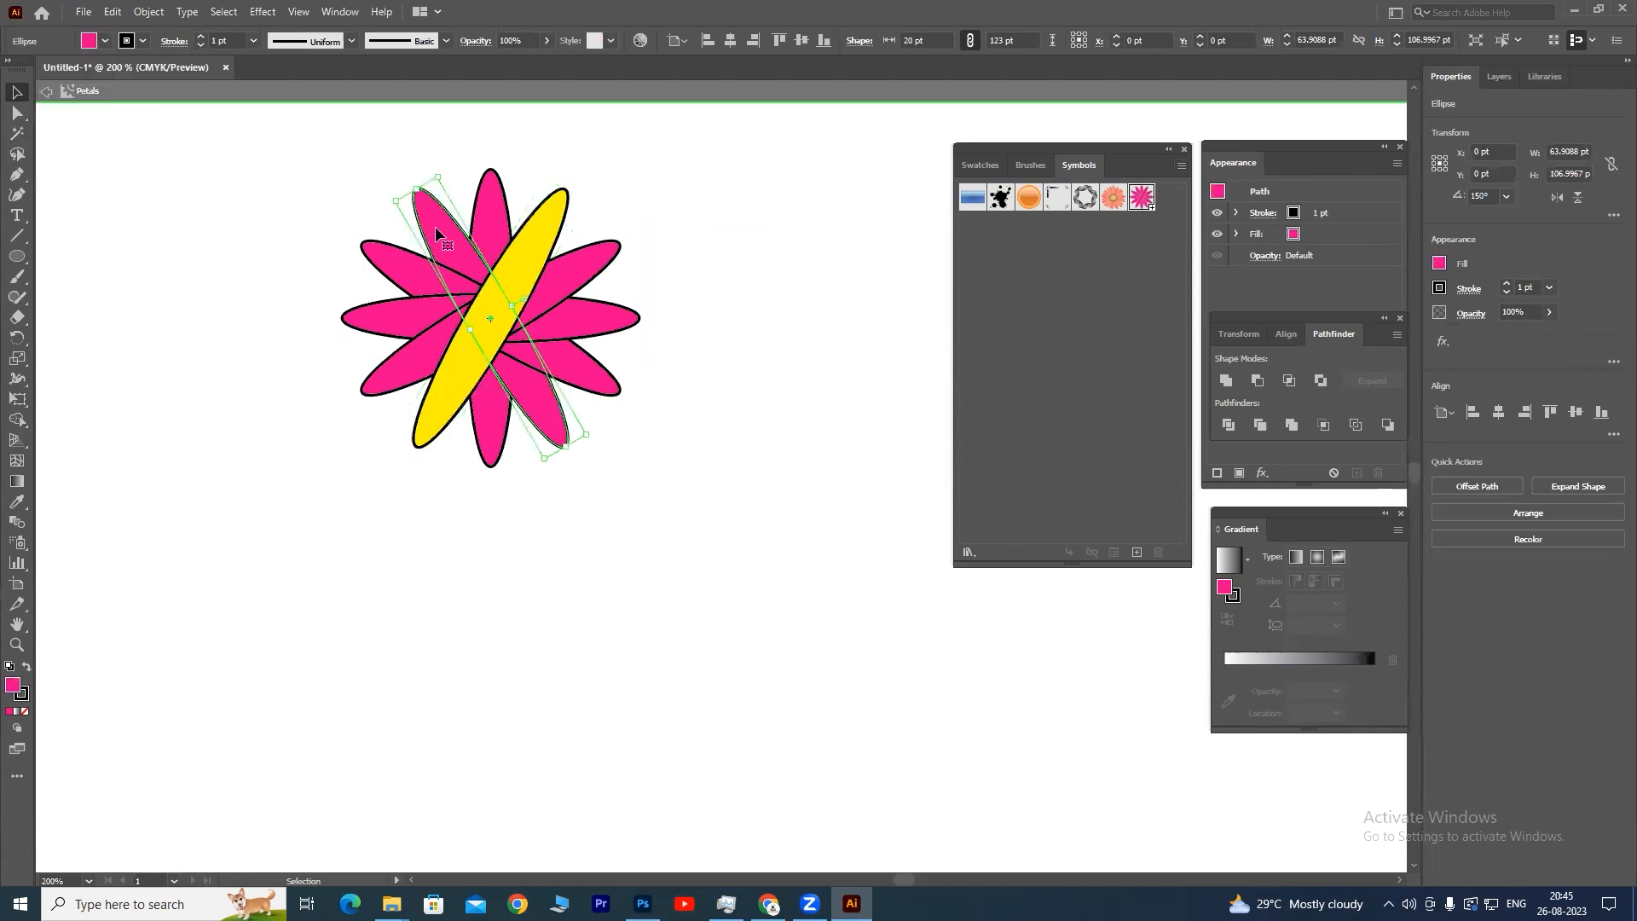
{"action": "left_click", "coordinate": [385, 324]}
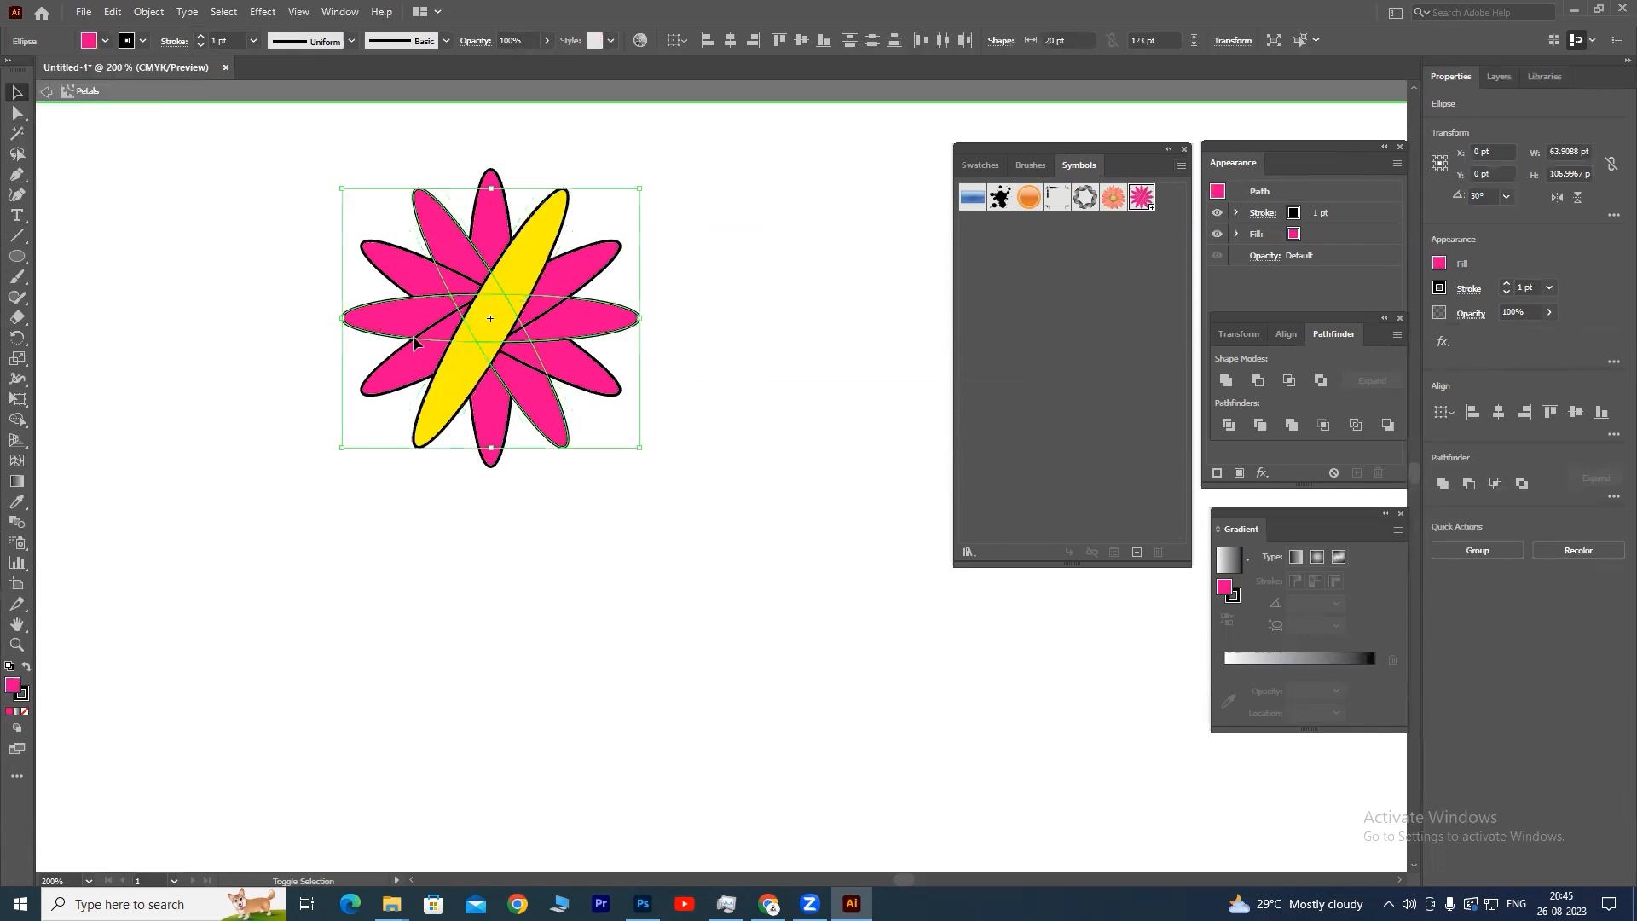
{"action": "left_click", "coordinate": [543, 409], "text": "shift"}
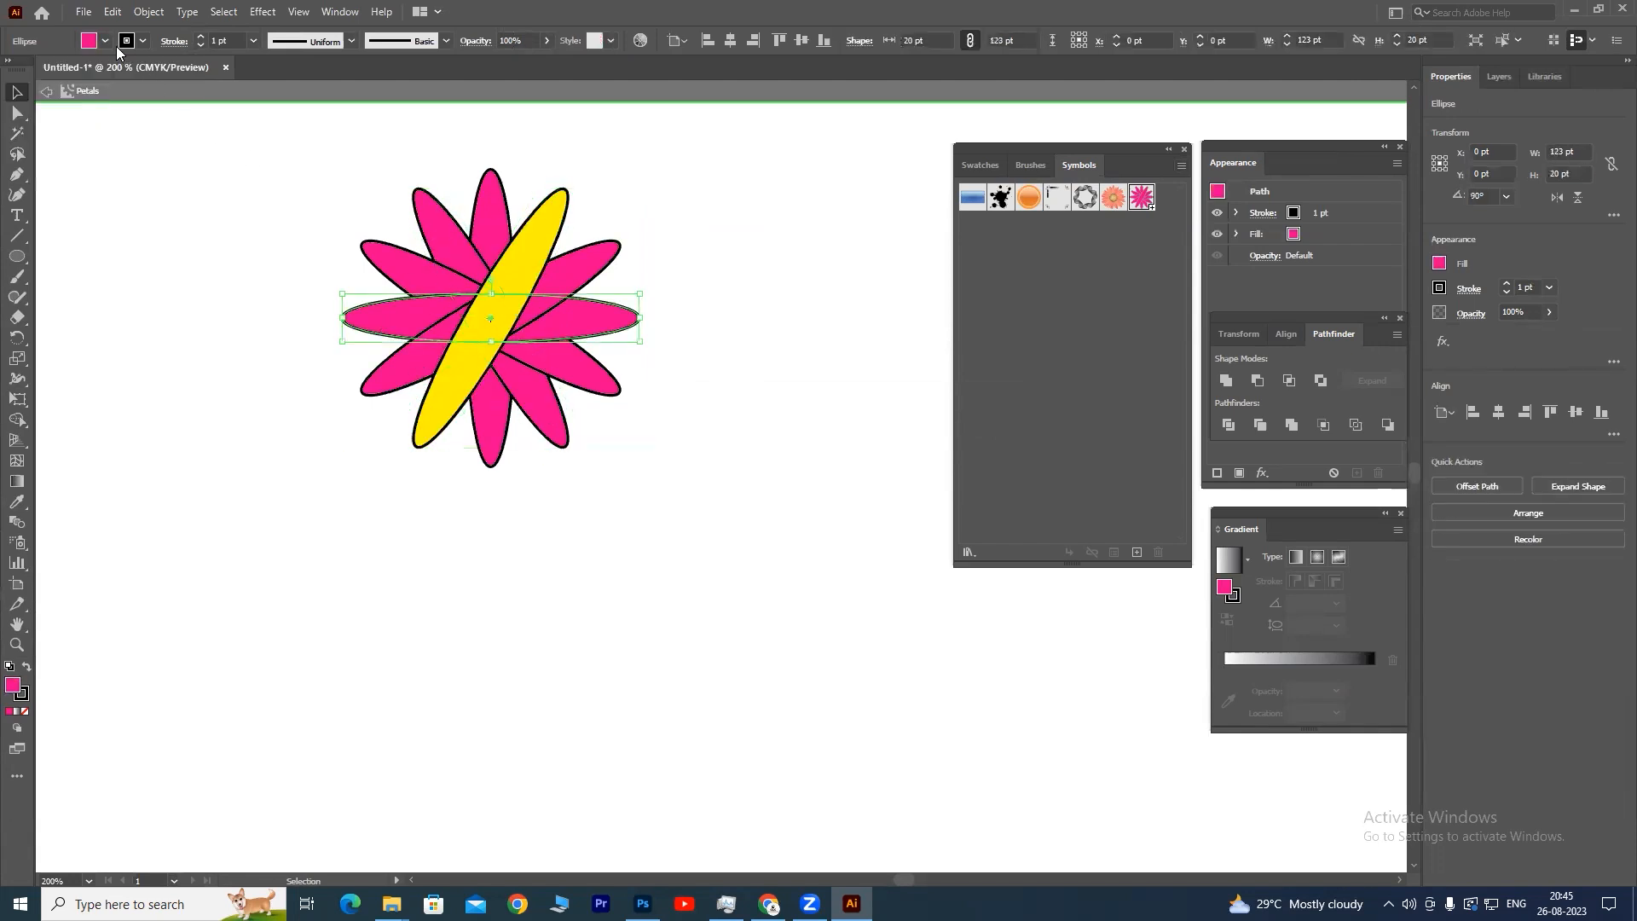
{"action": "left_click", "coordinate": [526, 406], "text": "shift"}
{"action": "left_click", "coordinate": [105, 41]}
{"action": "left_click", "coordinate": [72, 72]}
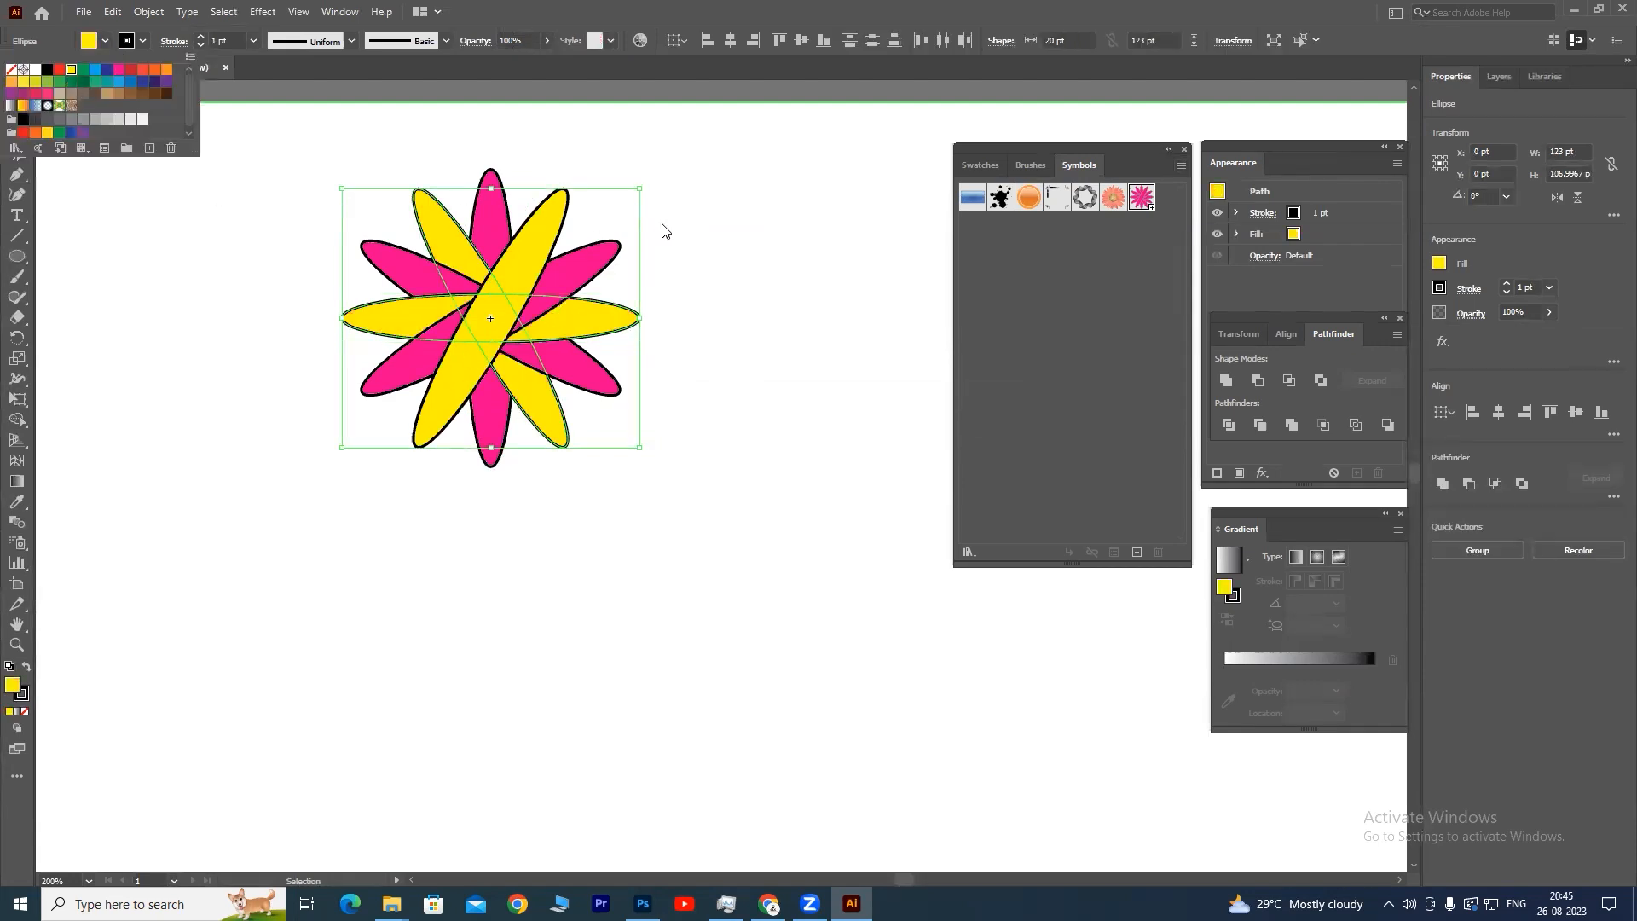
{"action": "left_click", "coordinate": [745, 161]}
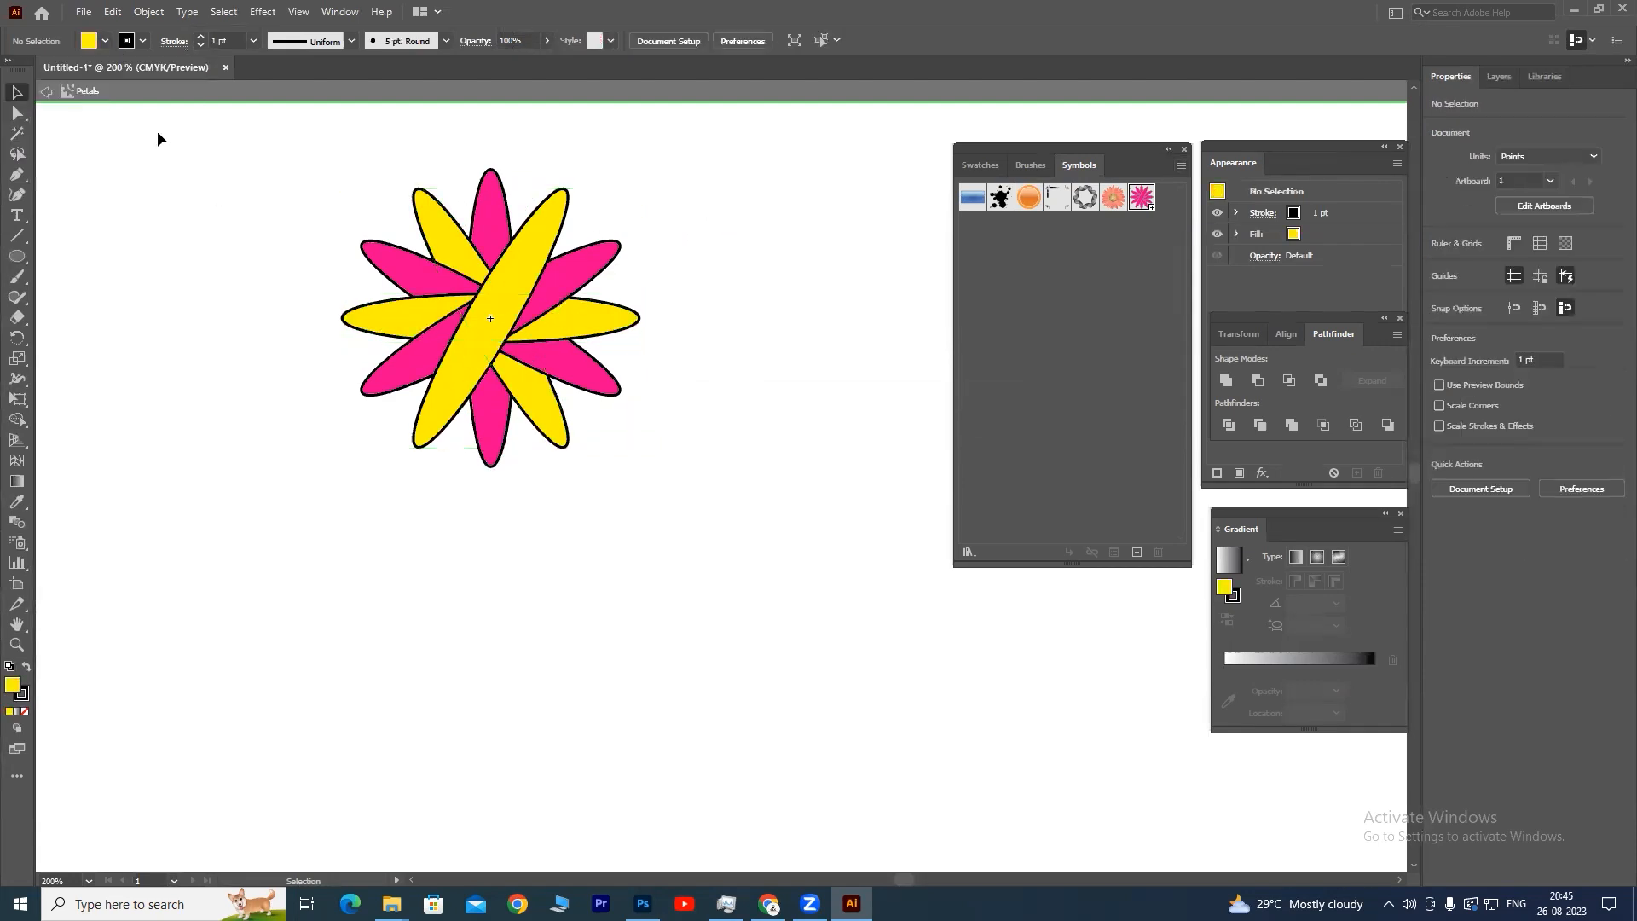
{"action": "left_click_drag", "start_coordinate": [732, 169], "coordinate": [317, 454]}
{"action": "left_click", "coordinate": [697, 187]}
{"action": "left_click", "coordinate": [47, 92]}
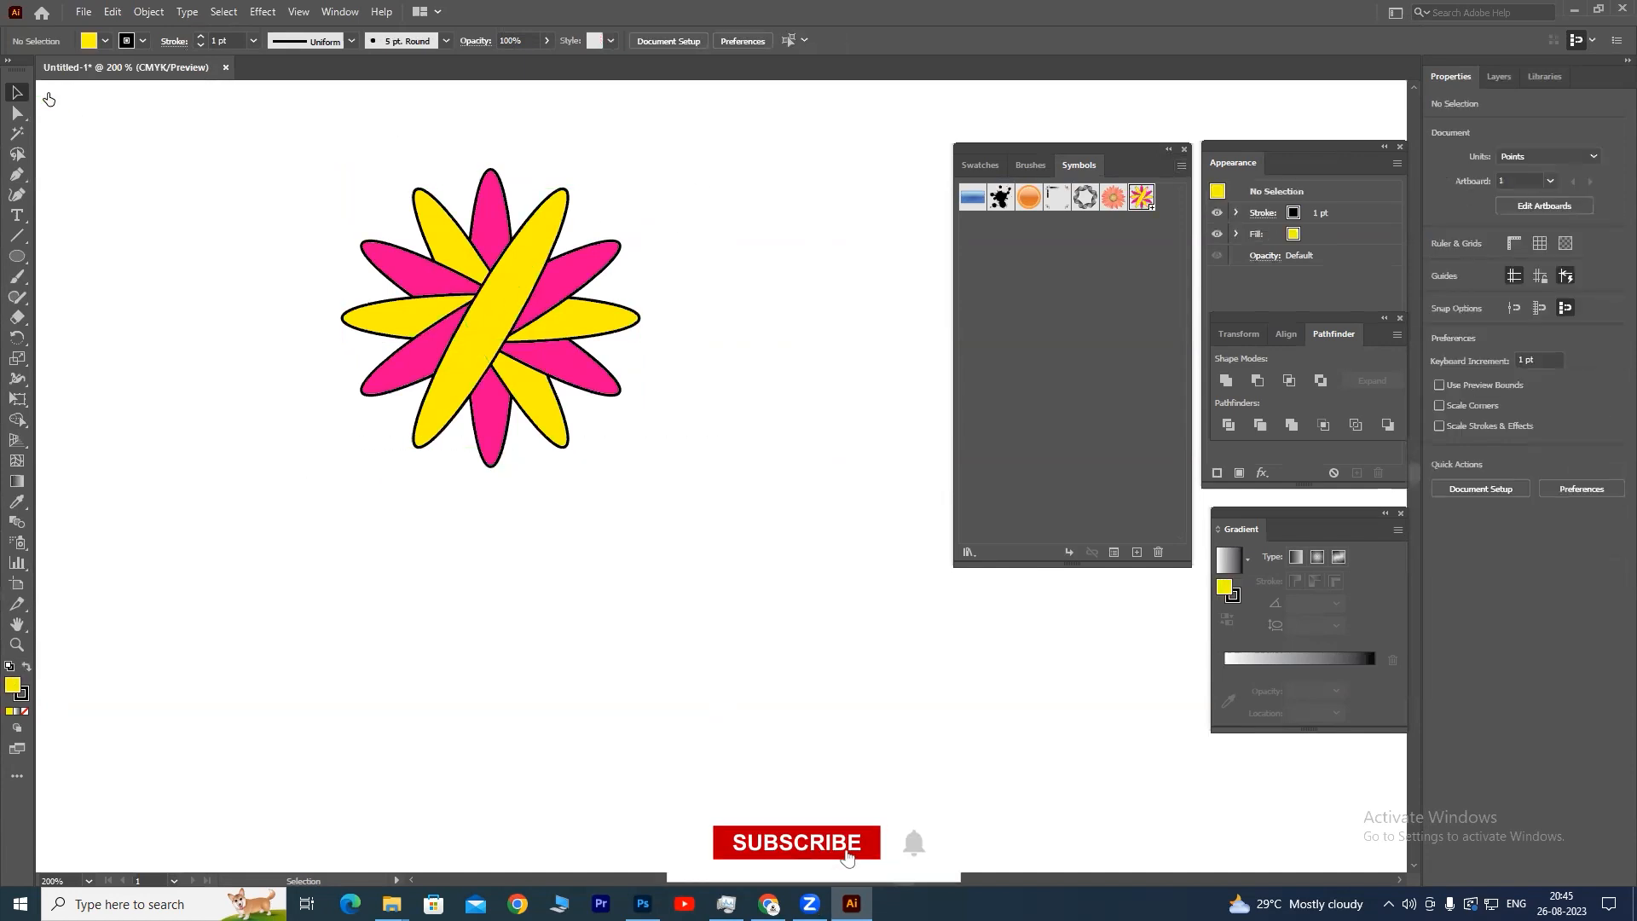
- Reposition the Petals instance on the artboard and delete it
{"action": "left_click", "coordinate": [521, 259]}
{"action": "left_click_drag", "start_coordinate": [545, 250], "coordinate": [545, 287]}
{"action": "left_click", "coordinate": [750, 227]}
{"action": "left_click", "coordinate": [594, 328]}
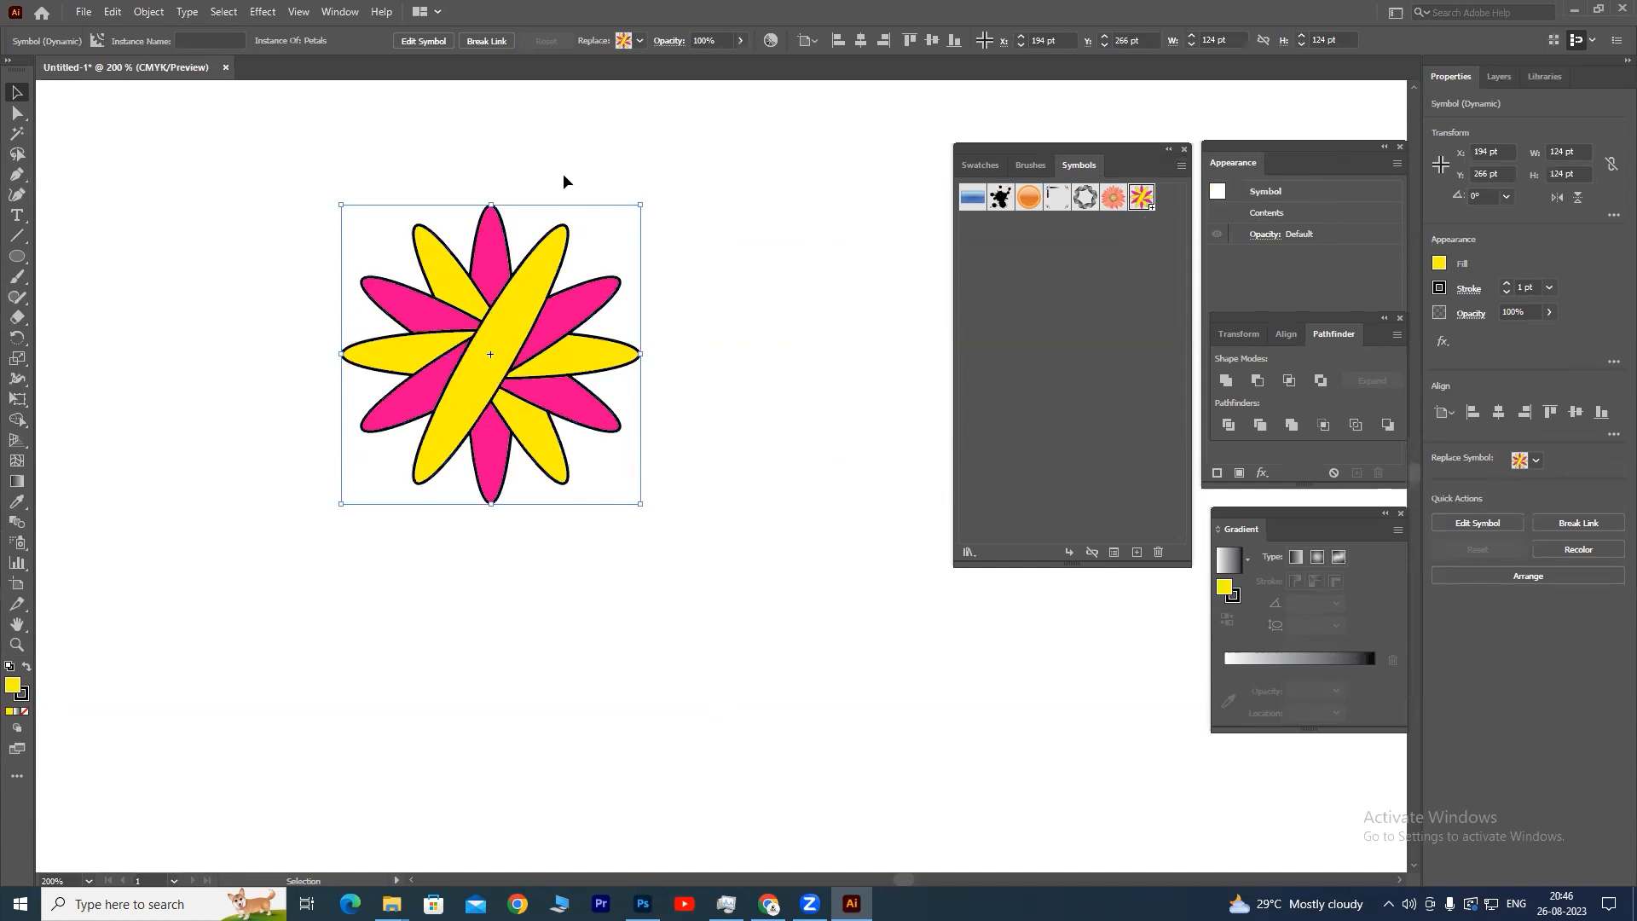
{"action": "left_click", "coordinate": [847, 282]}
{"action": "left_click_drag", "start_coordinate": [514, 318], "coordinate": [663, 324]}
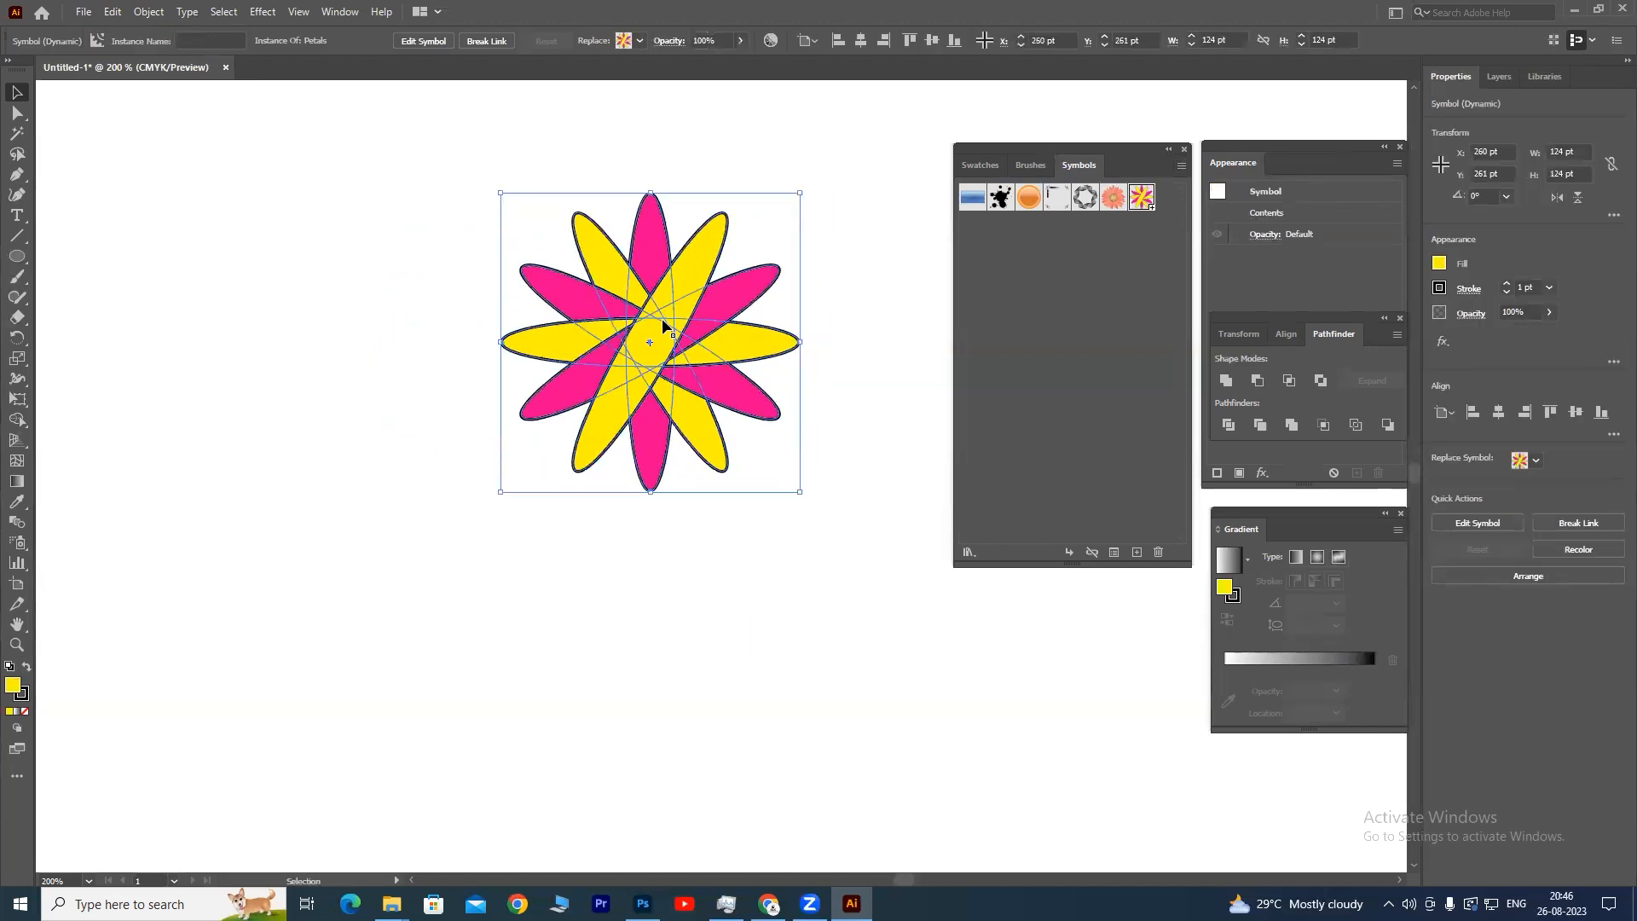
{"action": "key", "text": "Delete"}
- Open the Web Buttons and Bars symbol library, enlarge its panel, and place it beside the Symbols panel
{"action": "left_click", "coordinate": [1113, 197]}
{"action": "left_click", "coordinate": [1028, 164]}
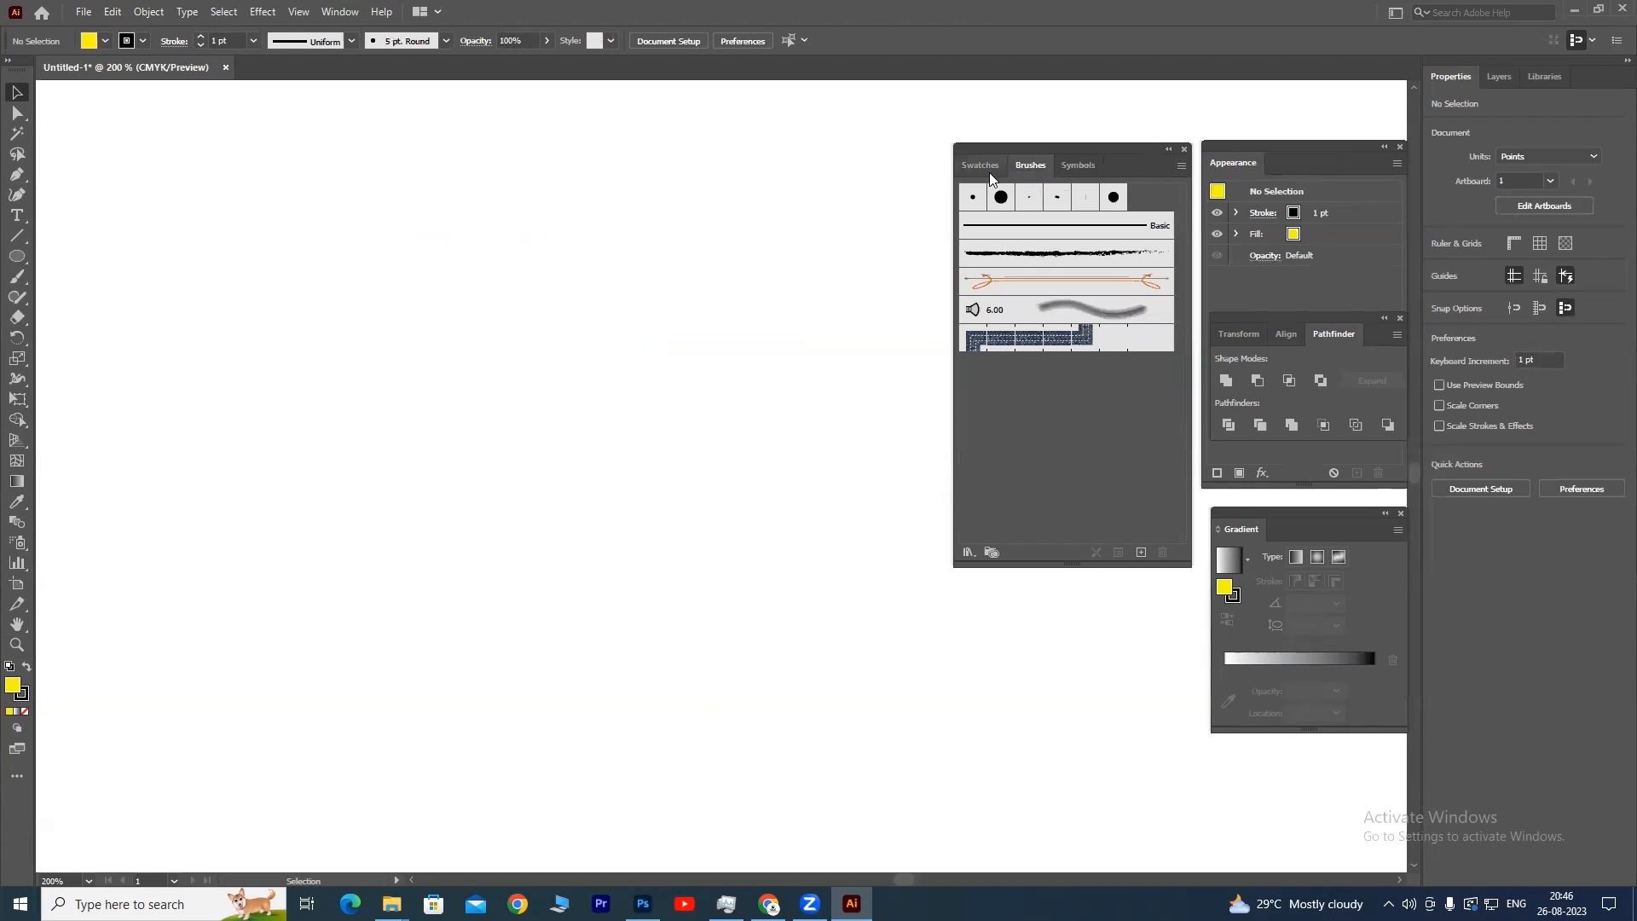
{"action": "left_click", "coordinate": [1076, 165]}
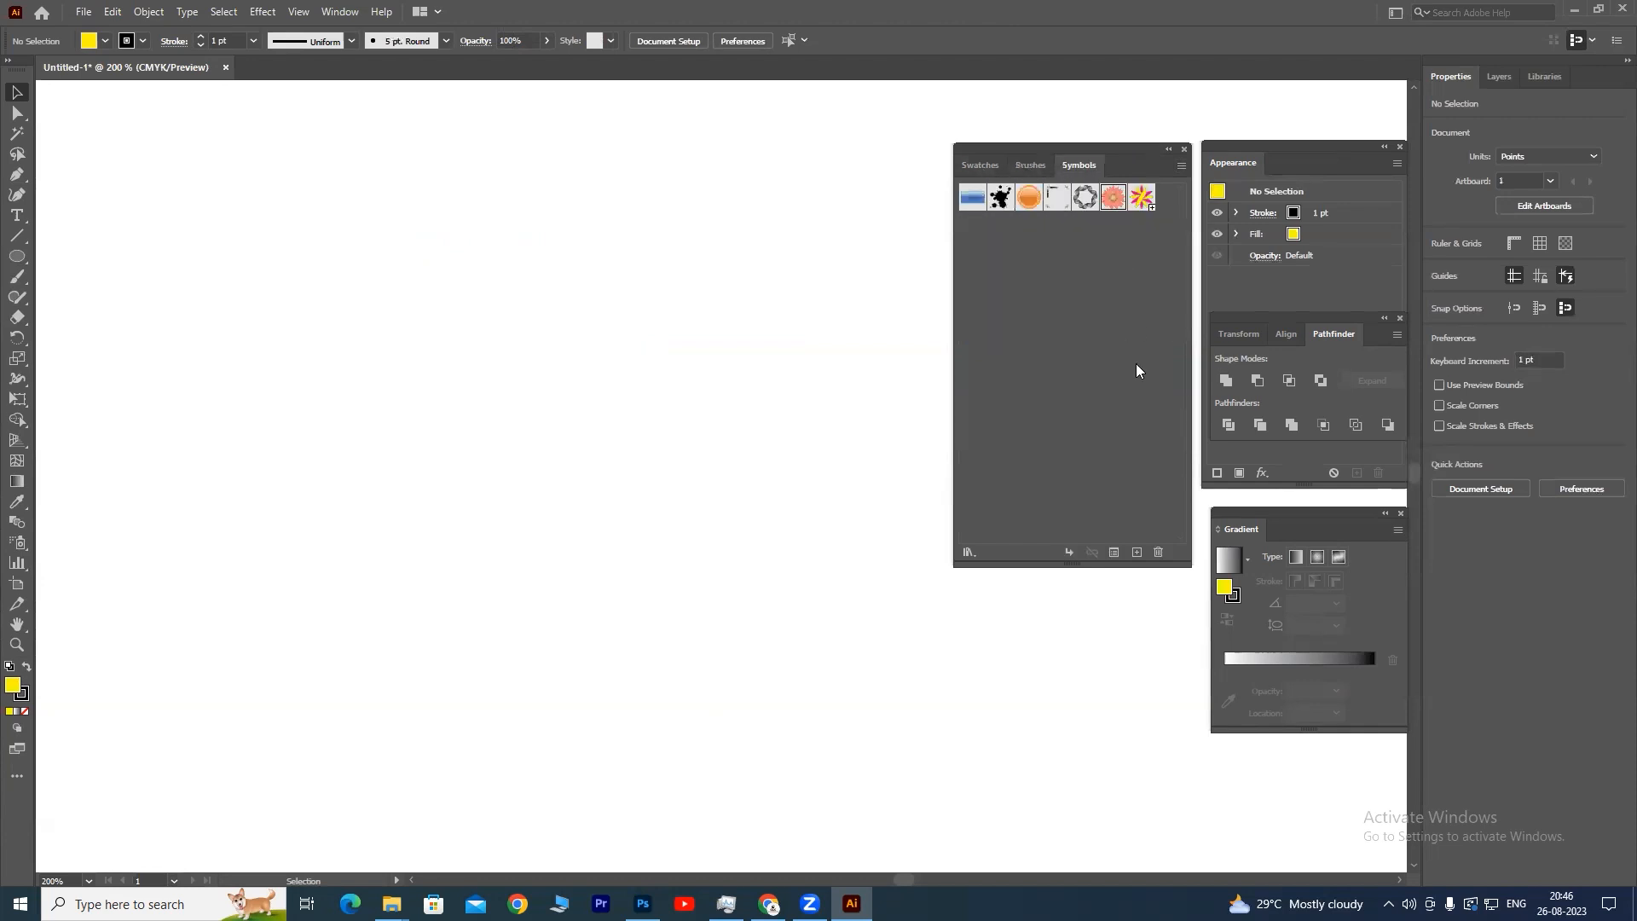
{"action": "left_click", "coordinate": [1182, 167]}
{"action": "mouse_move", "coordinate": [1271, 509]}
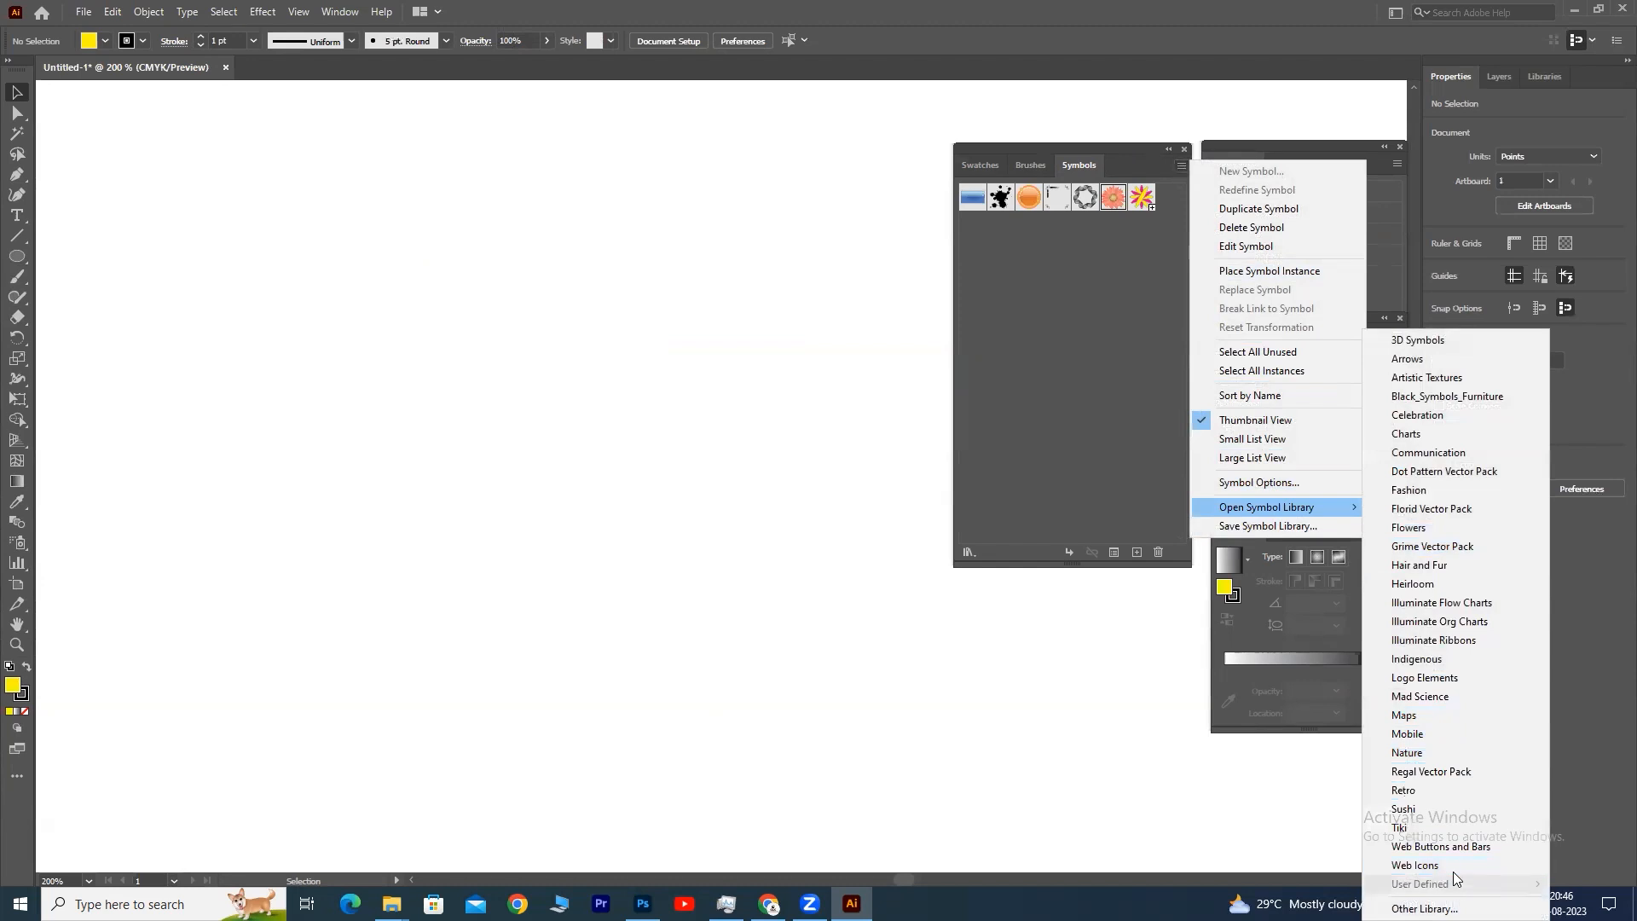
{"action": "left_click", "coordinate": [1439, 847]}
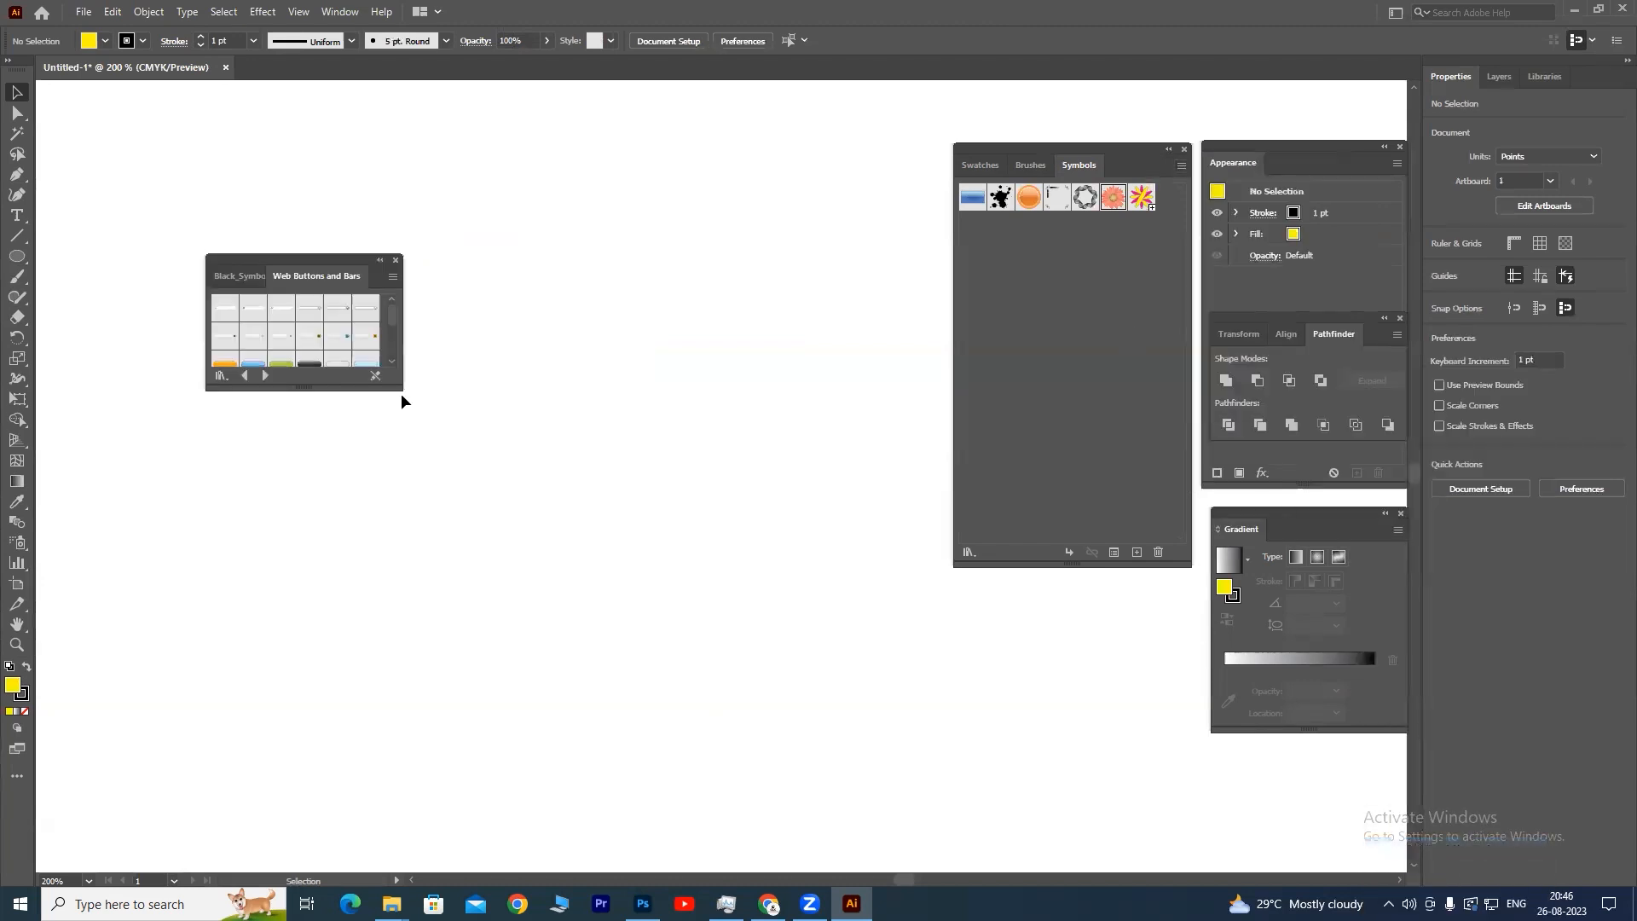
{"action": "left_click_drag", "start_coordinate": [400, 392], "coordinate": [527, 516]}
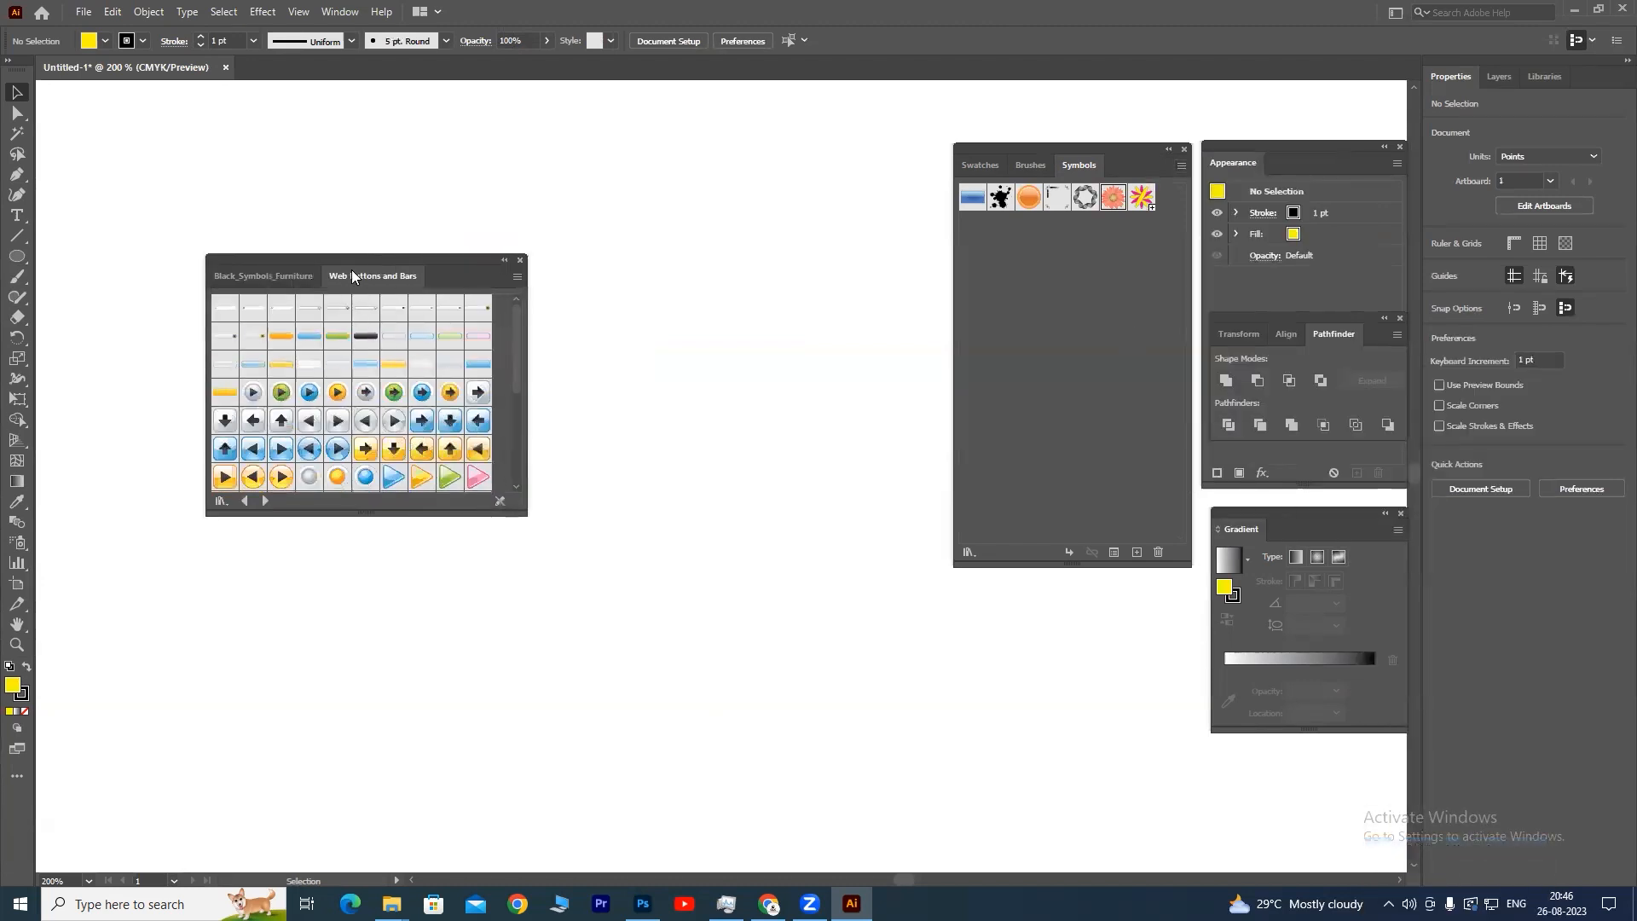
{"action": "left_click_drag", "start_coordinate": [444, 278], "coordinate": [855, 161]}
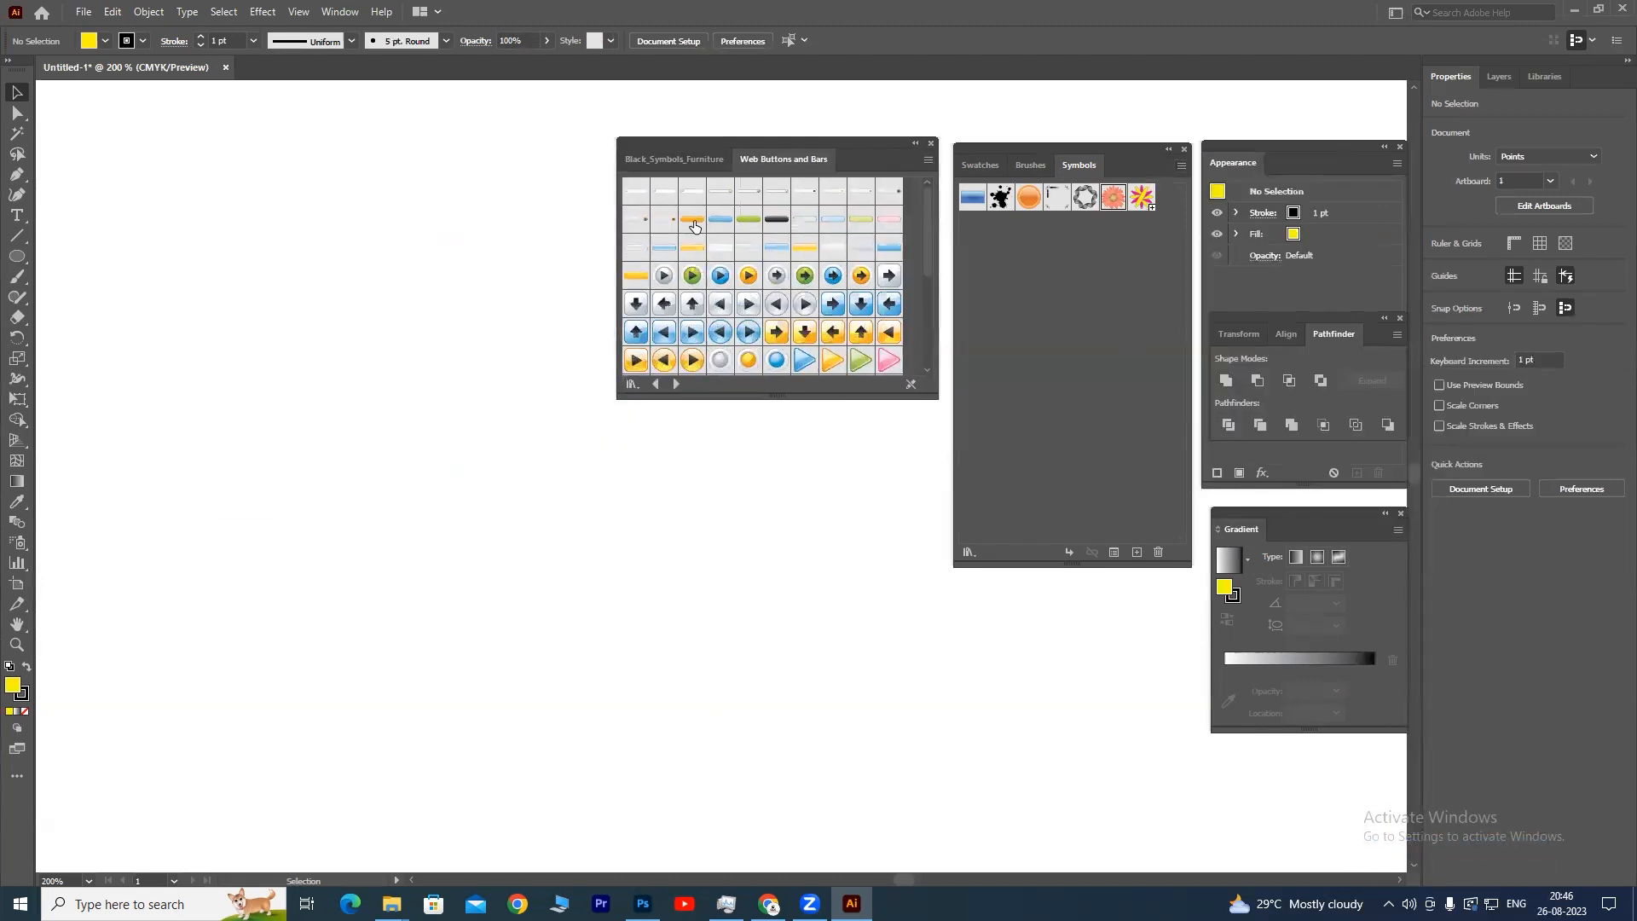
- Place an instance of the Button 3 - Orange symbol on the artboard and examine its available replacement symbols
{"action": "left_click_drag", "start_coordinate": [692, 224], "coordinate": [477, 506]}
{"action": "left_click", "coordinate": [698, 476]}
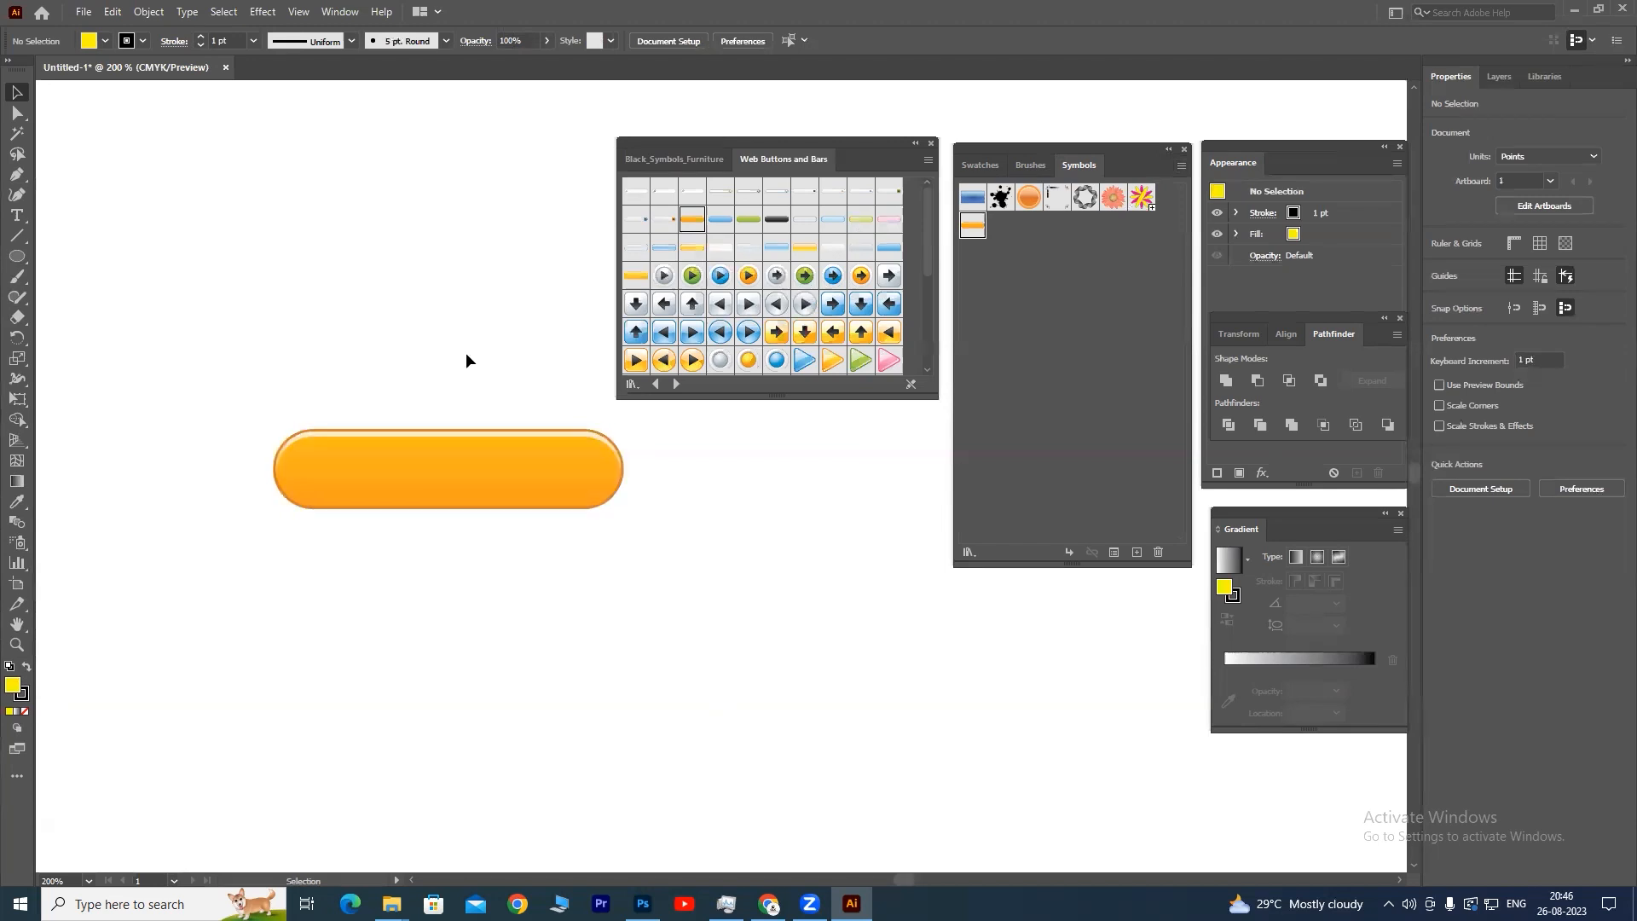
{"action": "left_click", "coordinate": [421, 473]}
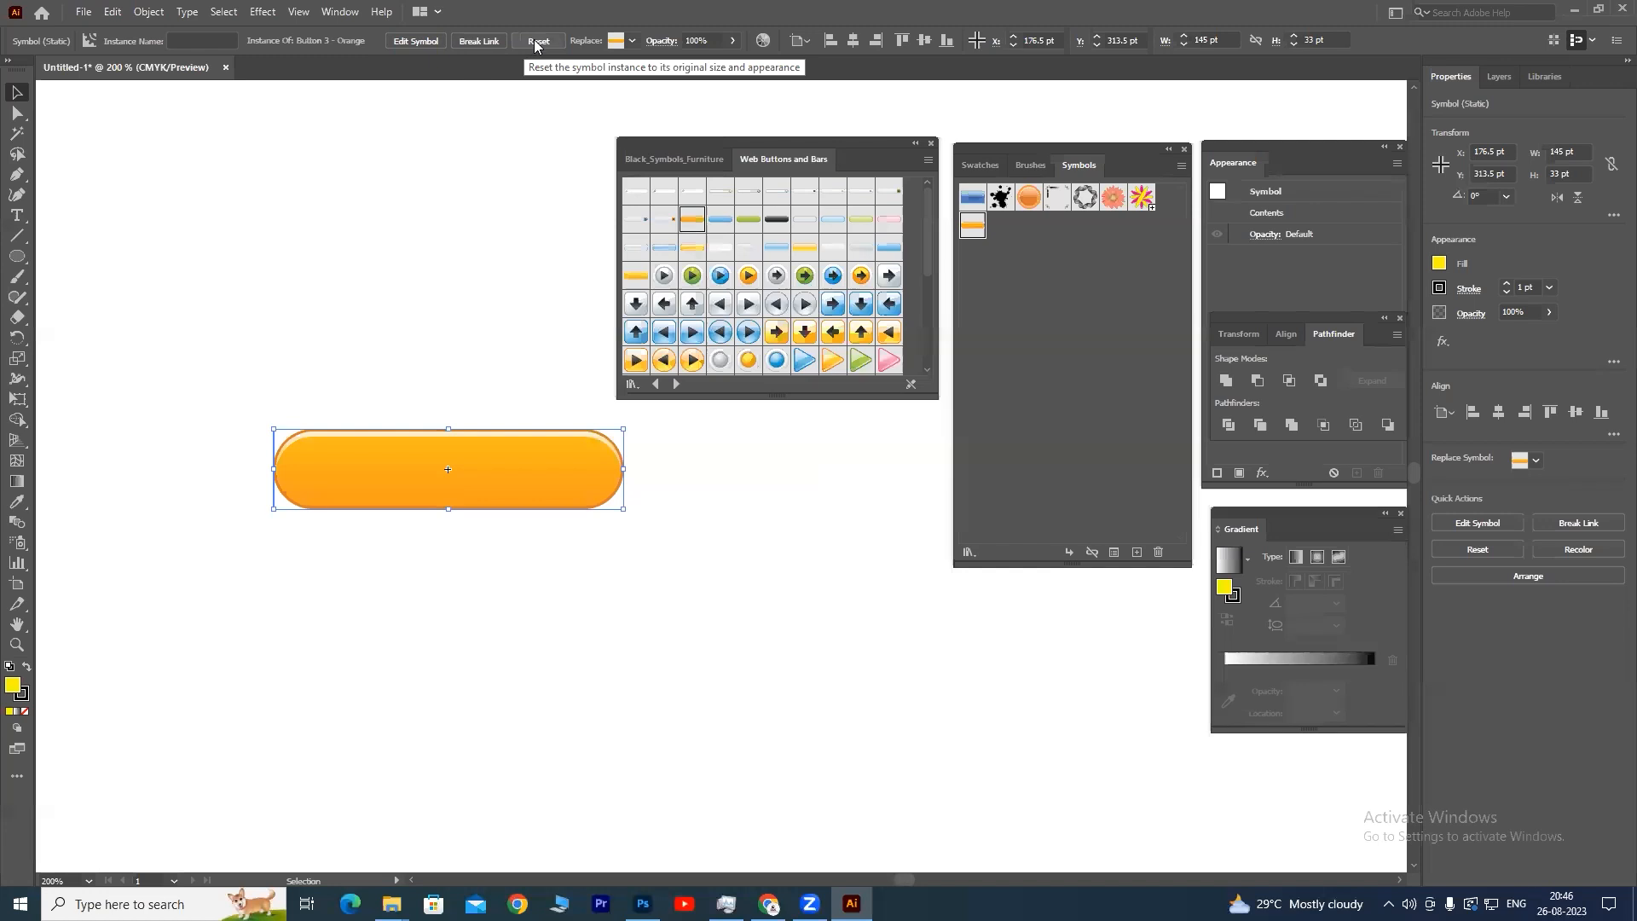
{"action": "left_click", "coordinate": [631, 40]}
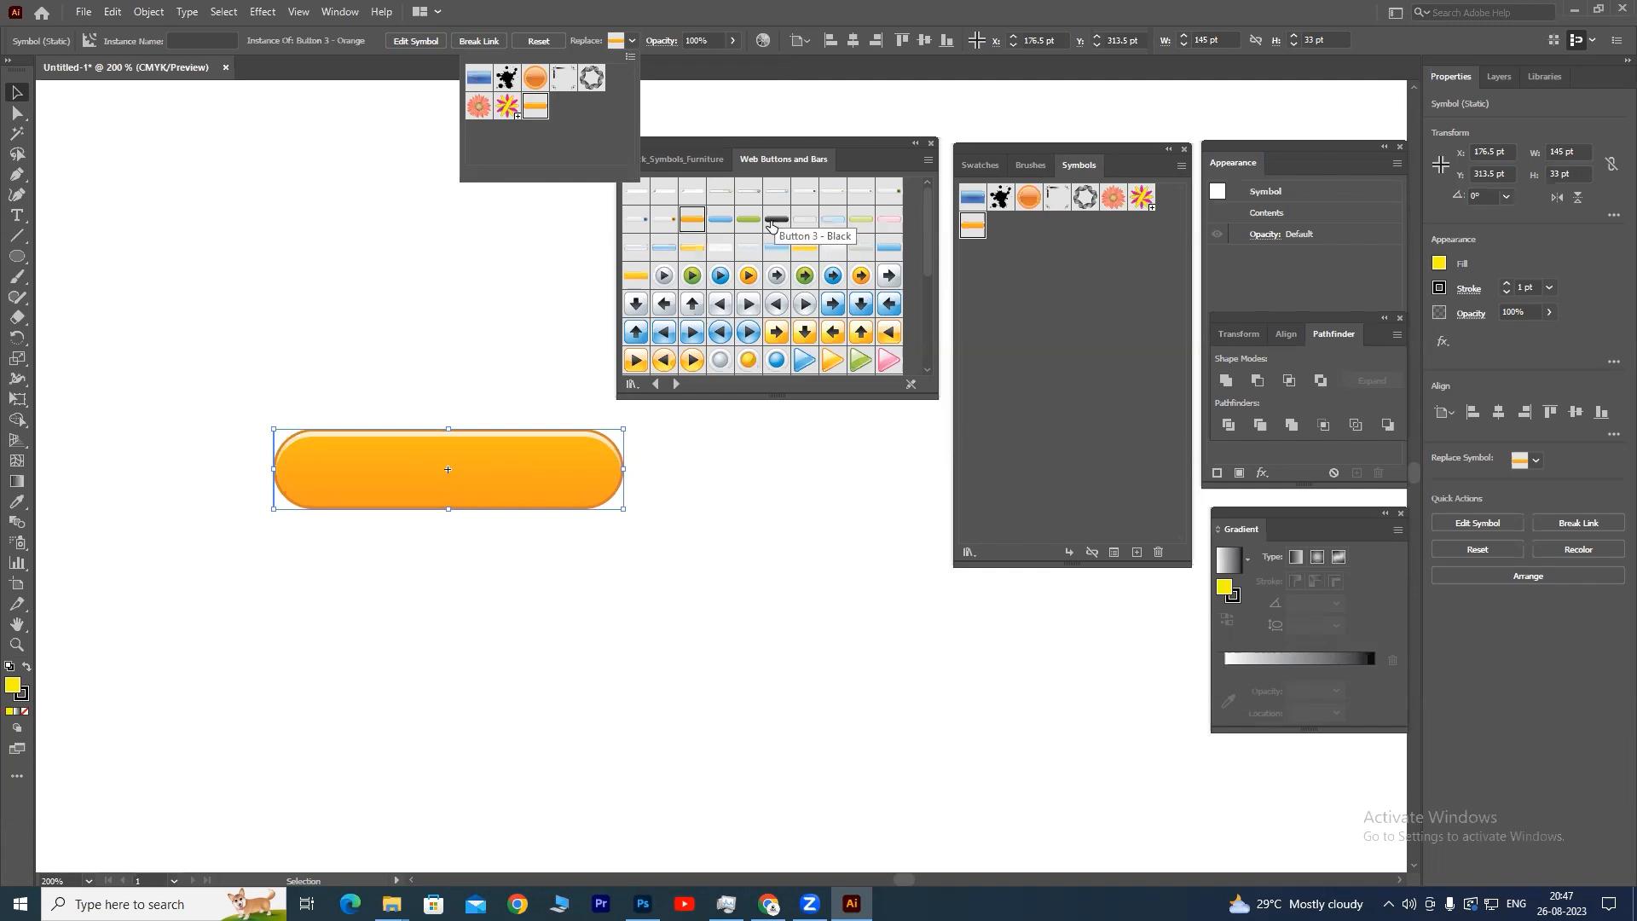
{"action": "left_click", "coordinate": [528, 460]}
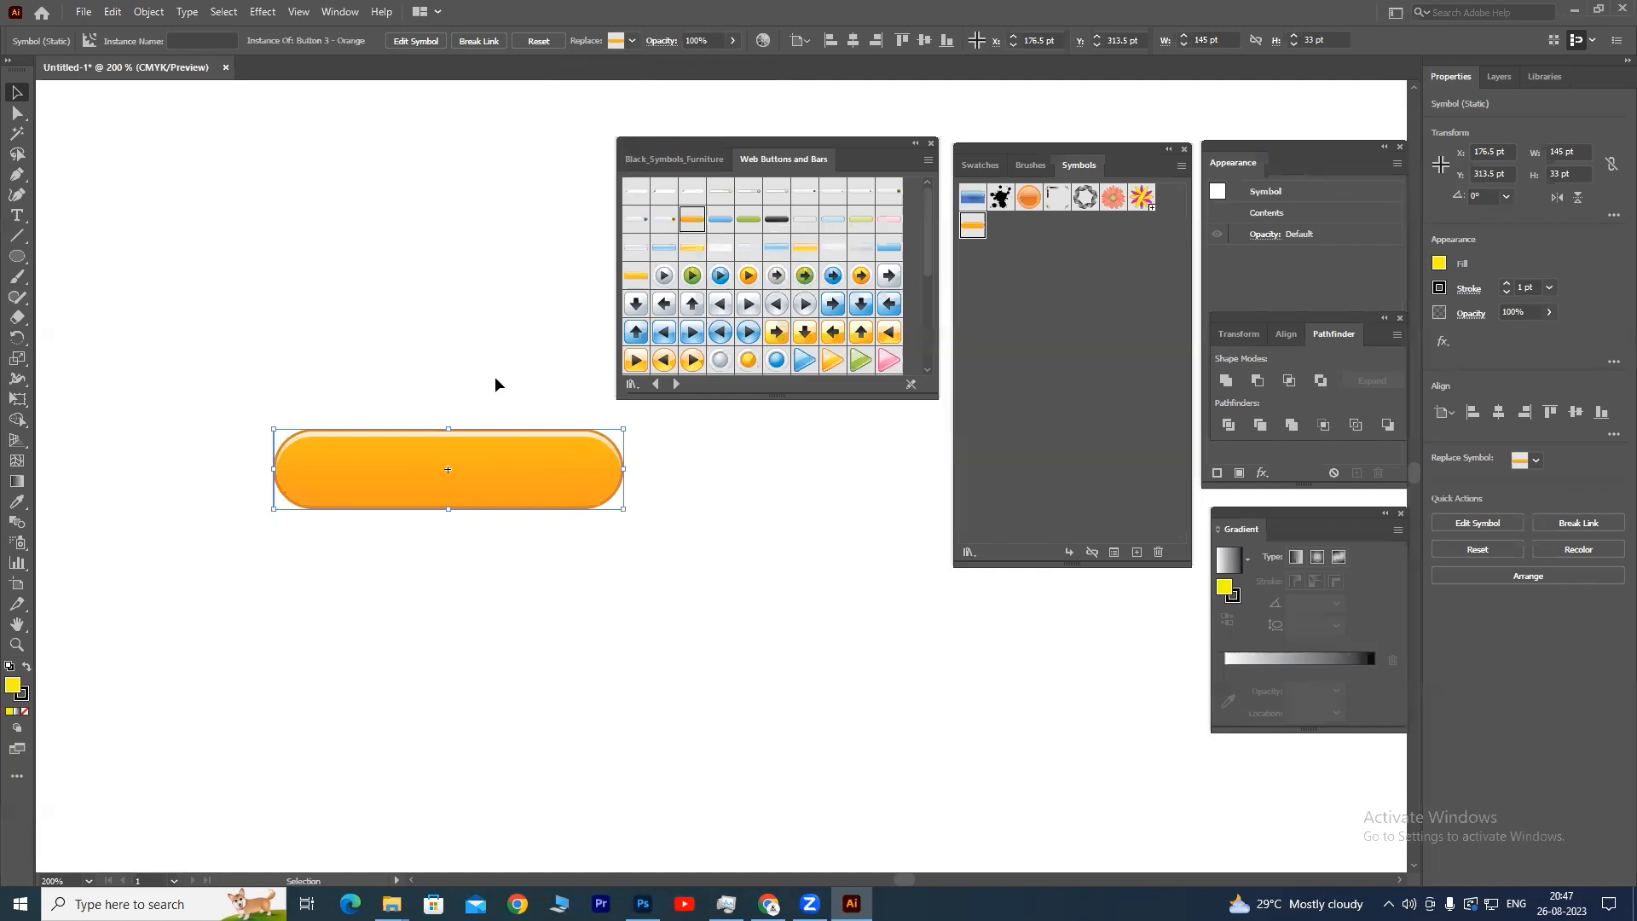
- Open the Button 3 - Orange instance's symbol definition for inspection and exit symbol editing
{"action": "double_click", "coordinate": [516, 462]}
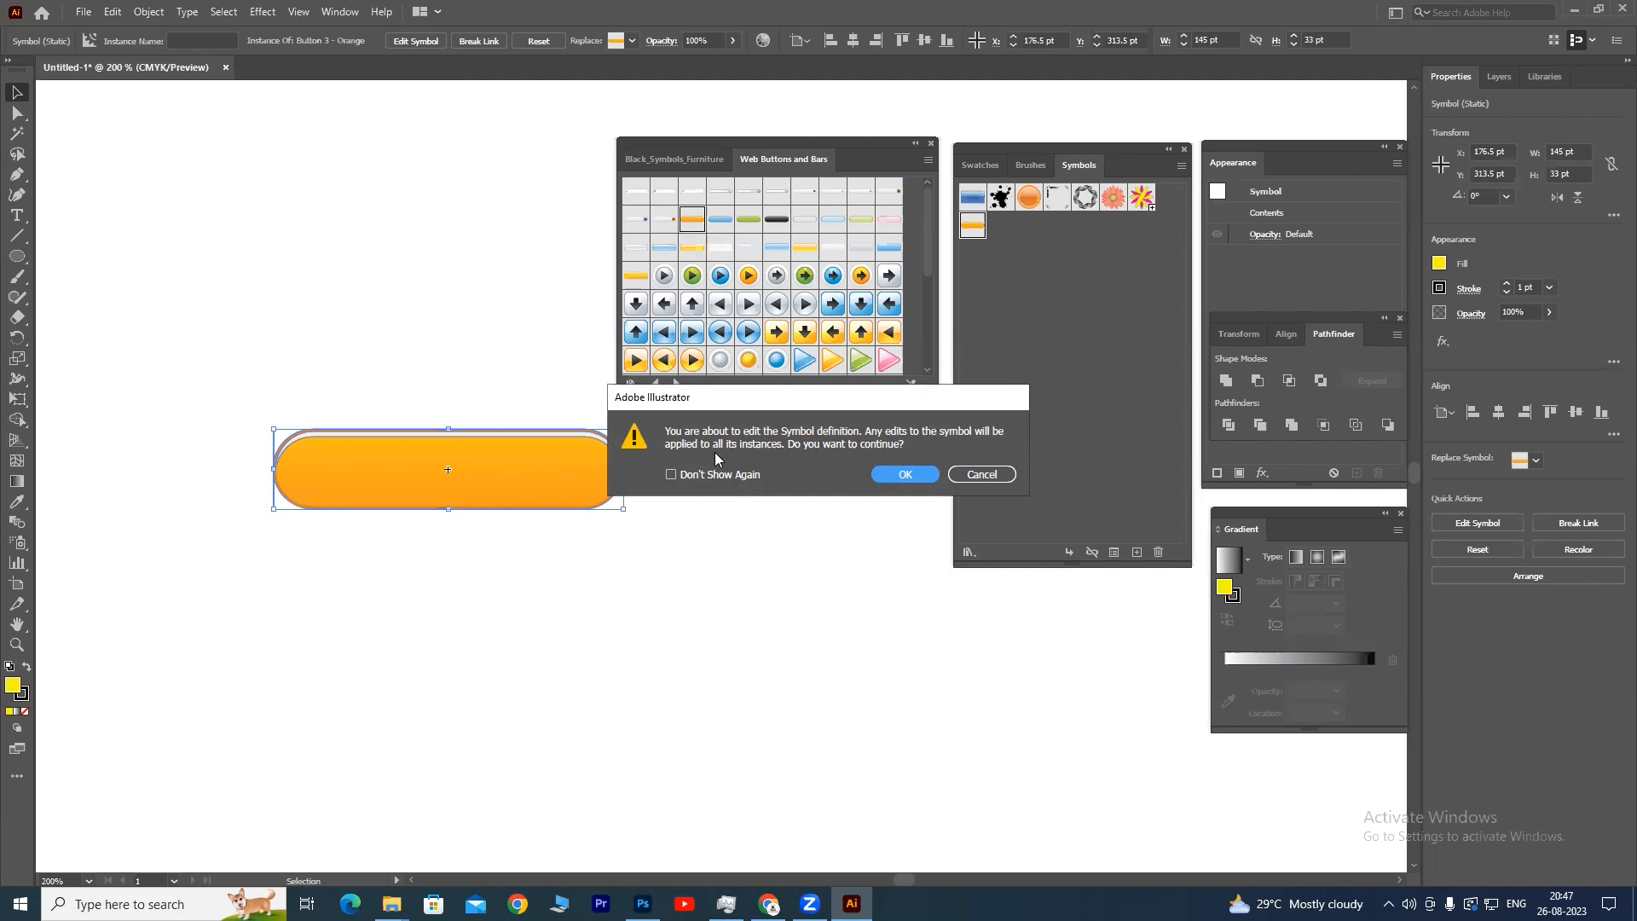
{"action": "left_click", "coordinate": [905, 475]}
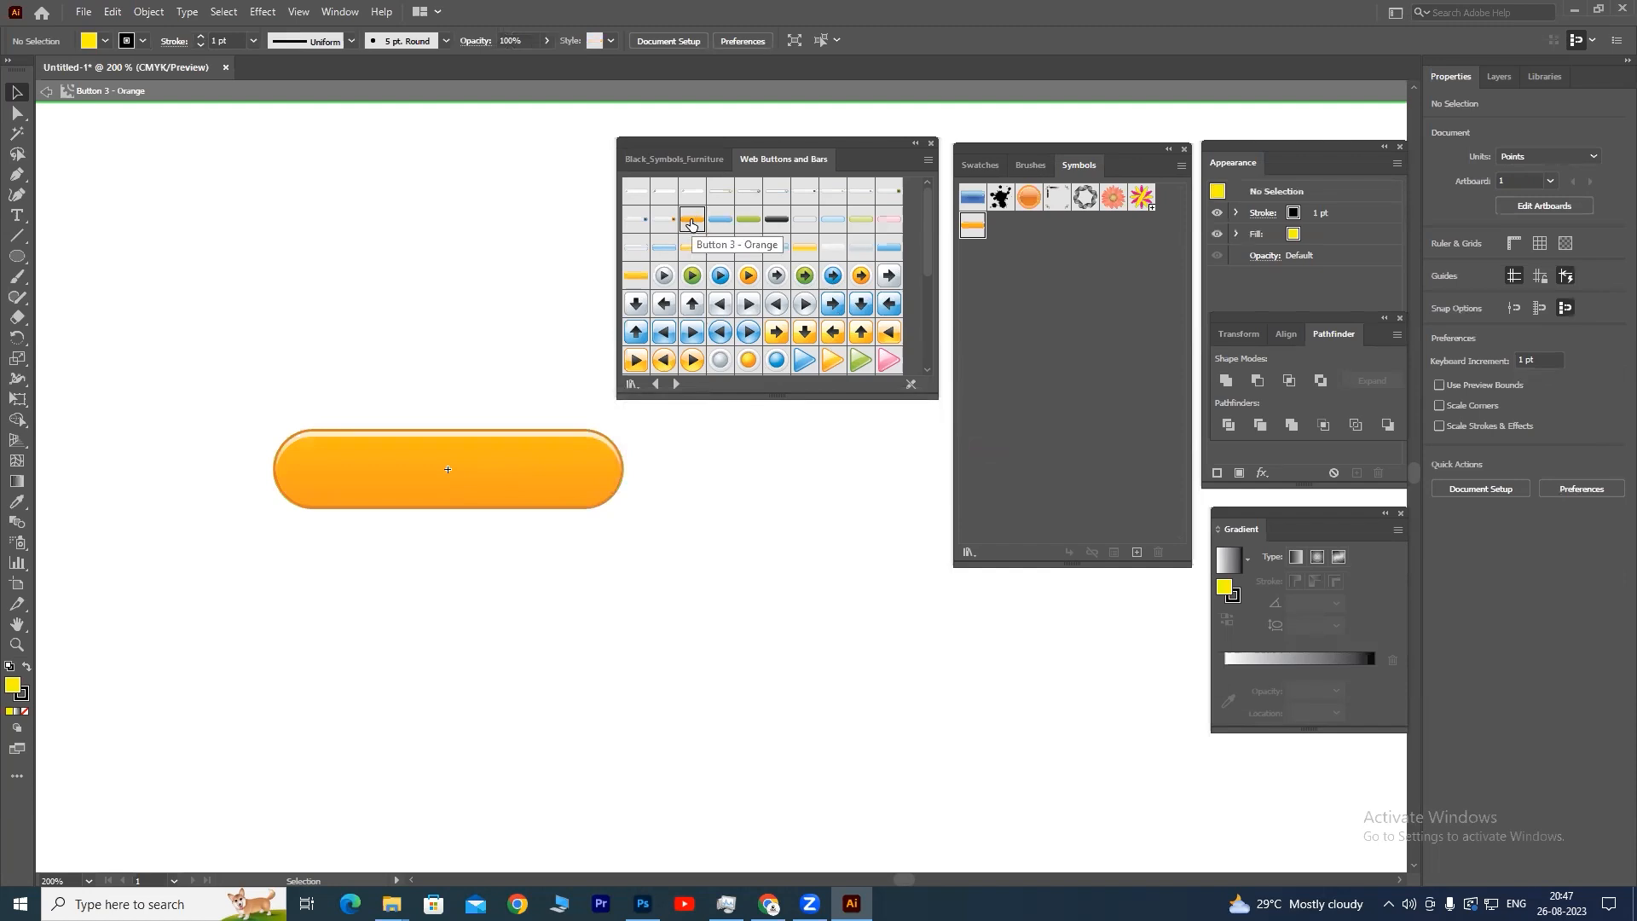
{"action": "left_click", "coordinate": [47, 91]}
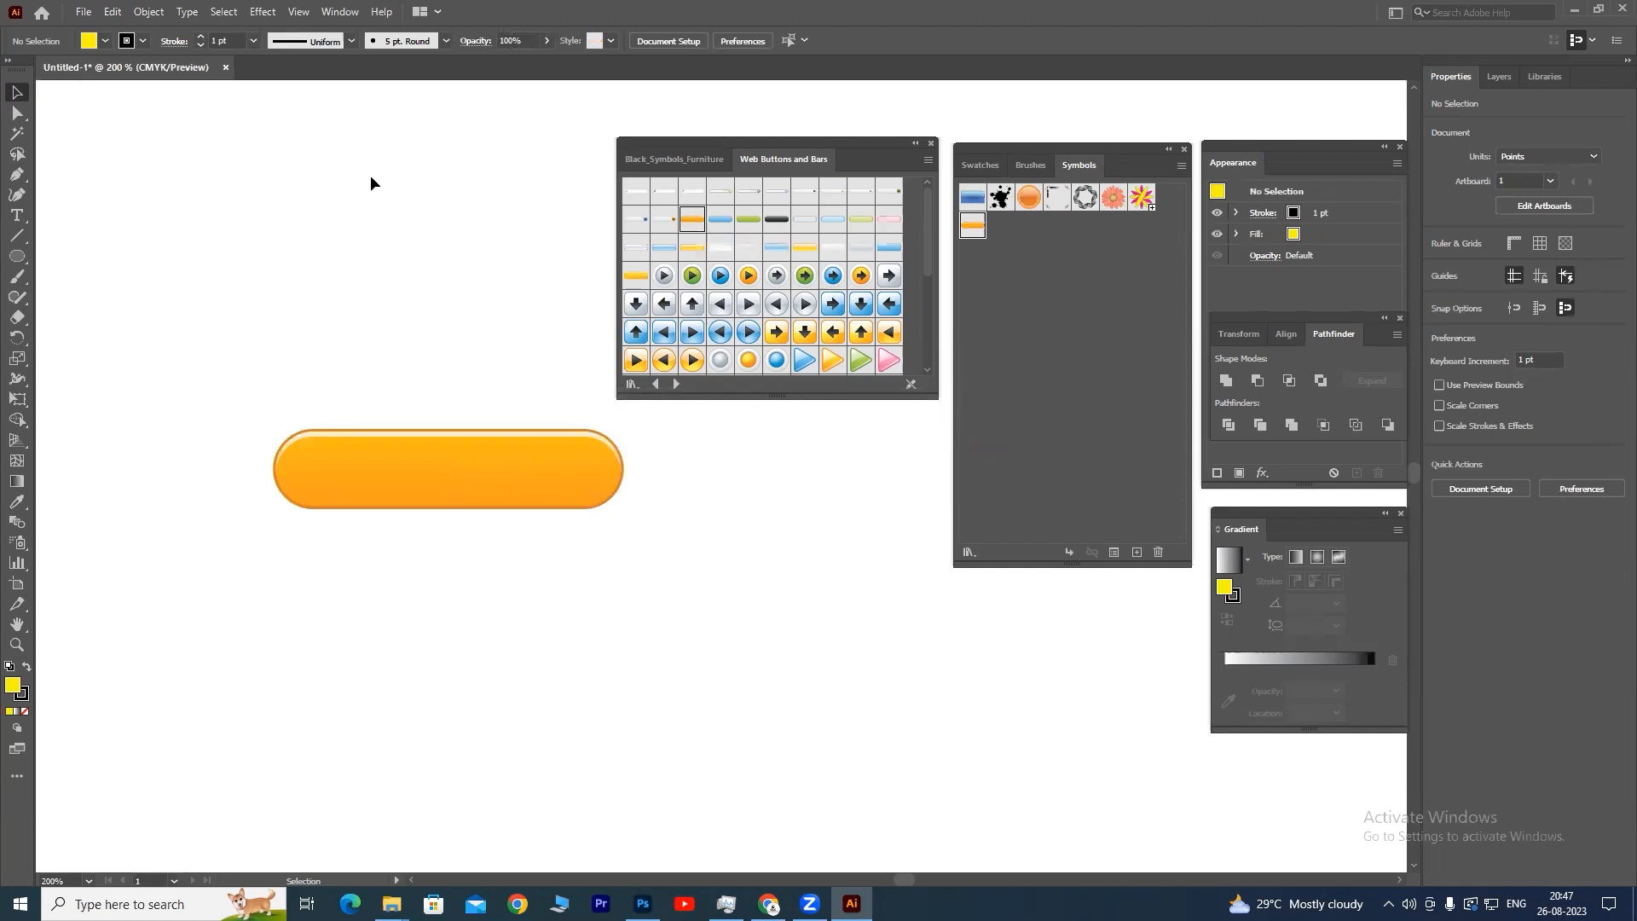
- Shift the orange button instance slightly down and left, and break its link to the symbol
{"action": "left_click", "coordinate": [408, 483]}
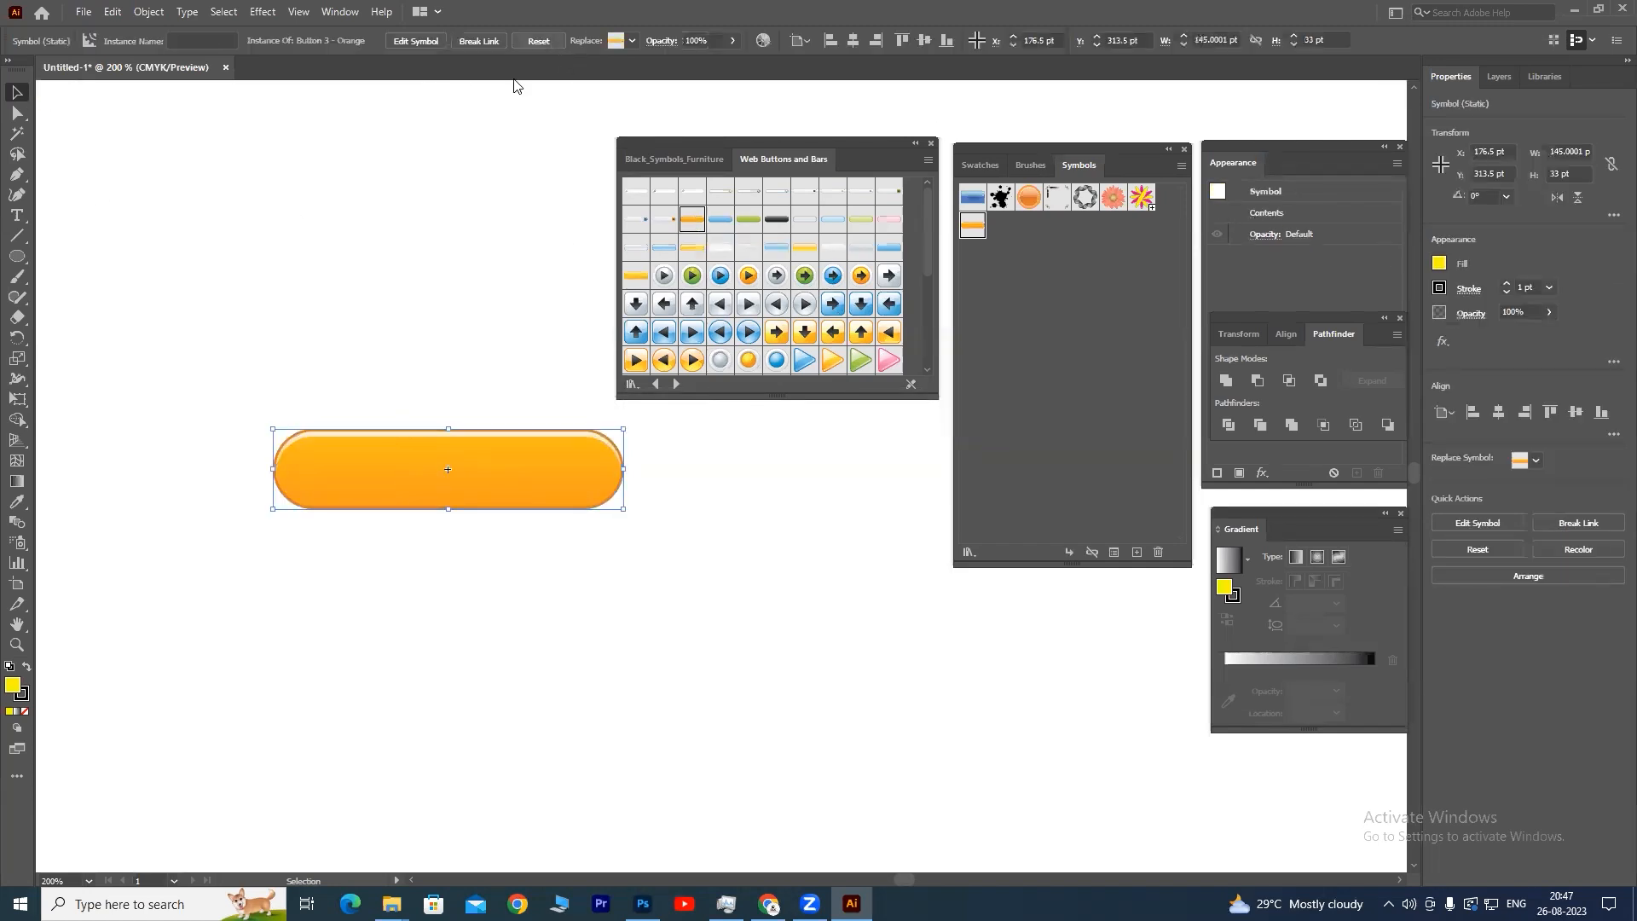
{"action": "left_click_drag", "start_coordinate": [478, 478], "coordinate": [442, 493]}
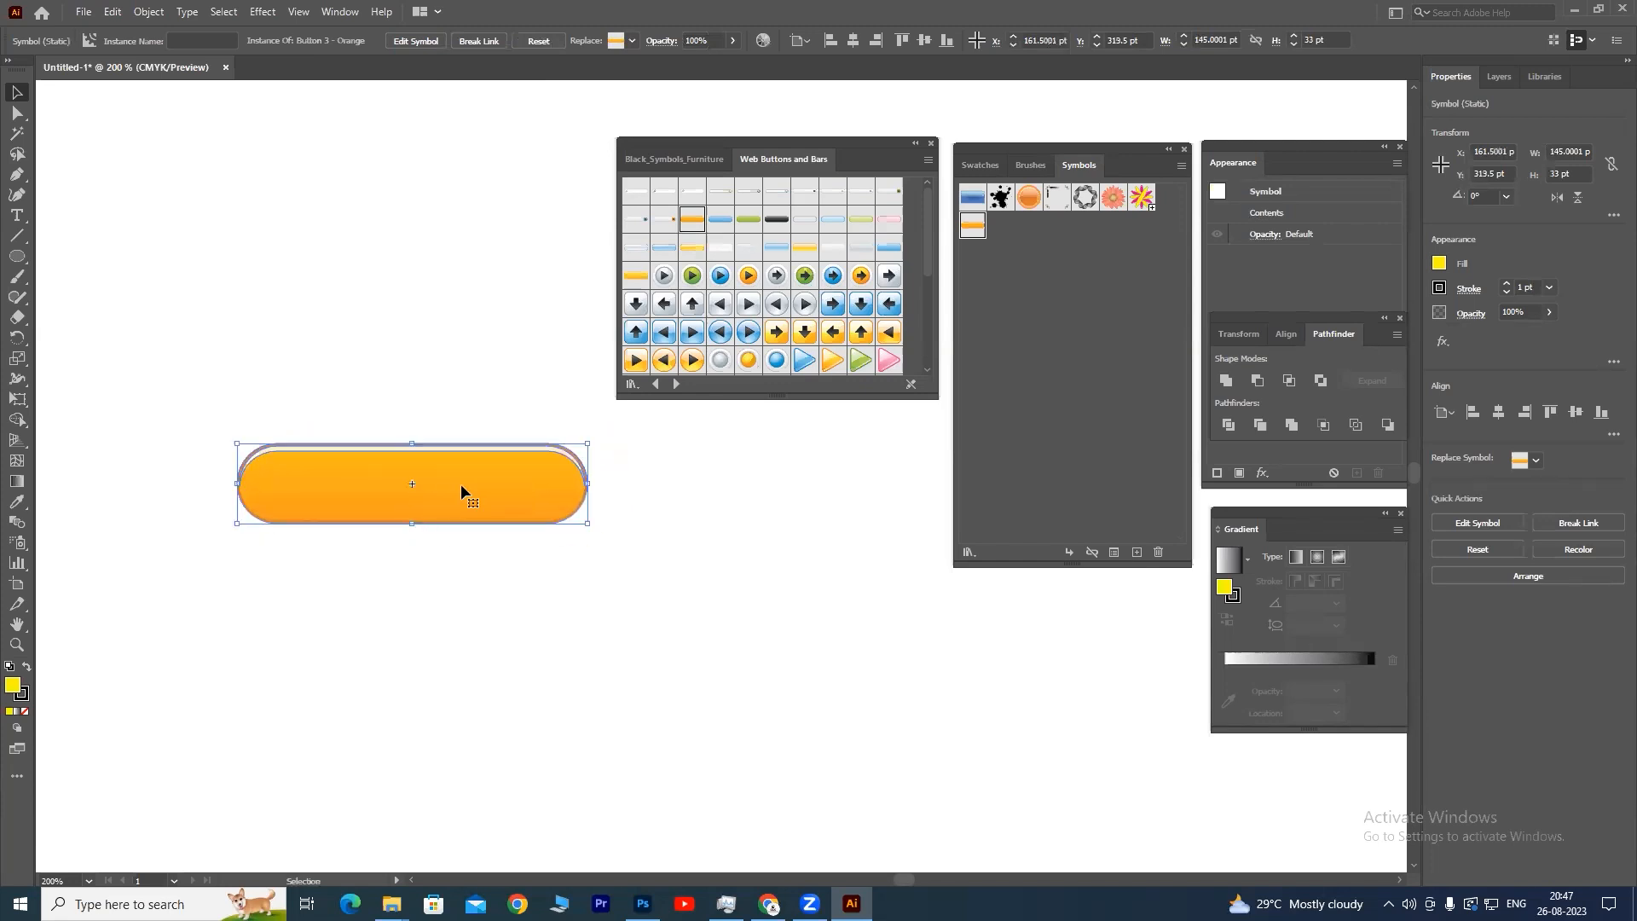
{"action": "left_click", "coordinate": [475, 42]}
{"action": "left_click", "coordinate": [439, 358]}
- Recolor the button's main fill gradient with a purplish-magenta start stop and a pinkish-red end stop
{"action": "left_click", "coordinate": [428, 474]}
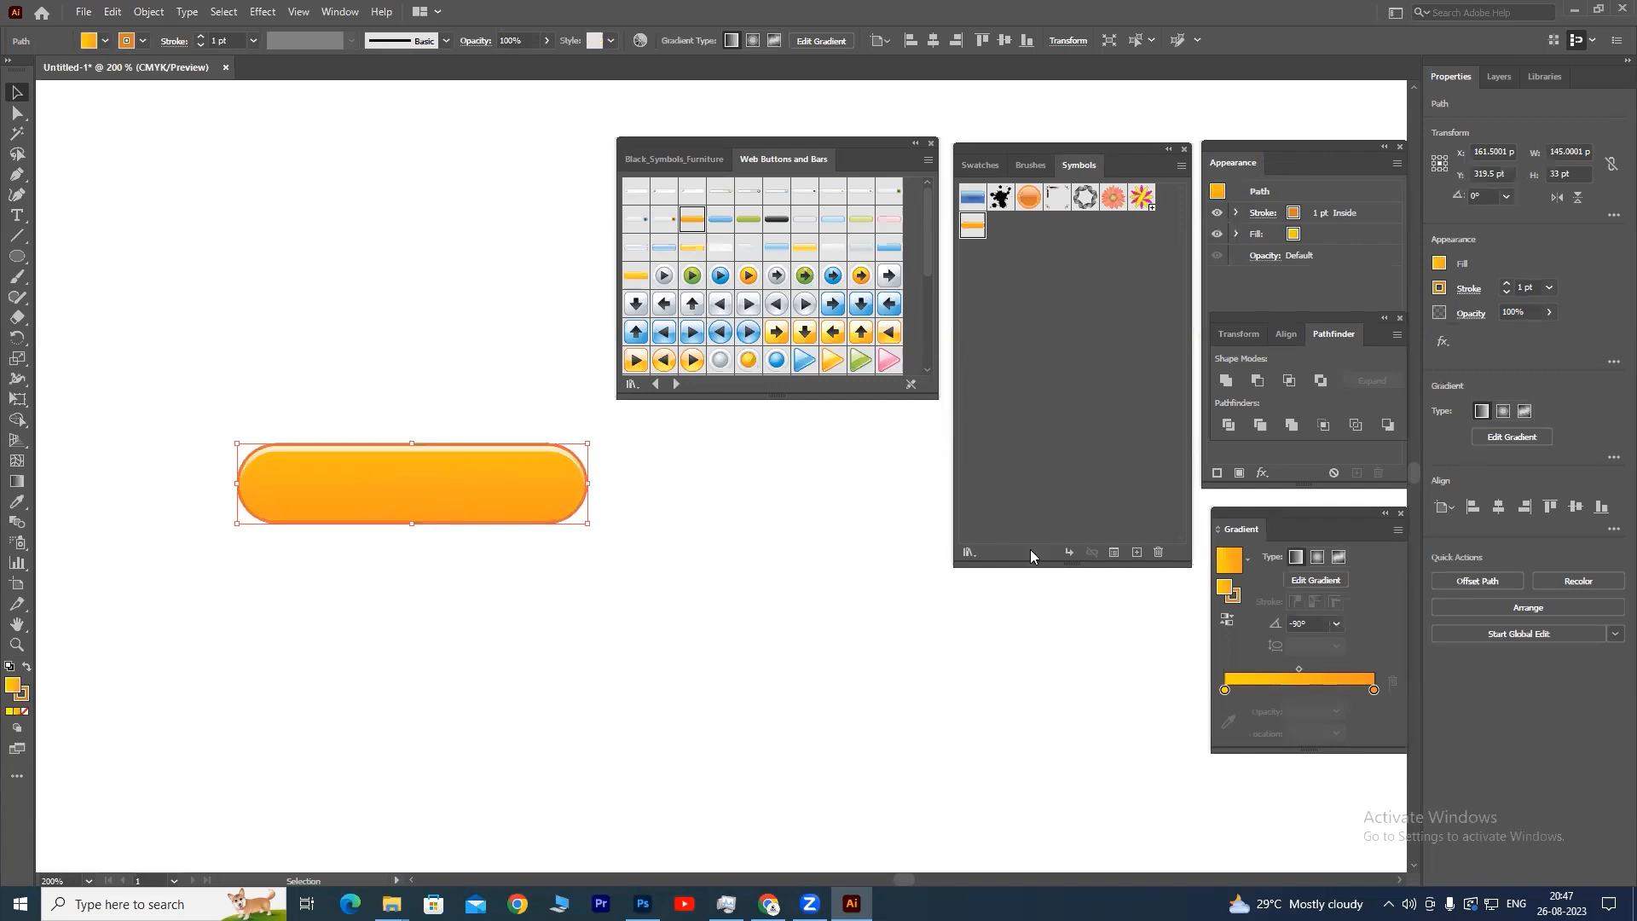
{"action": "left_click", "coordinate": [1374, 690]}
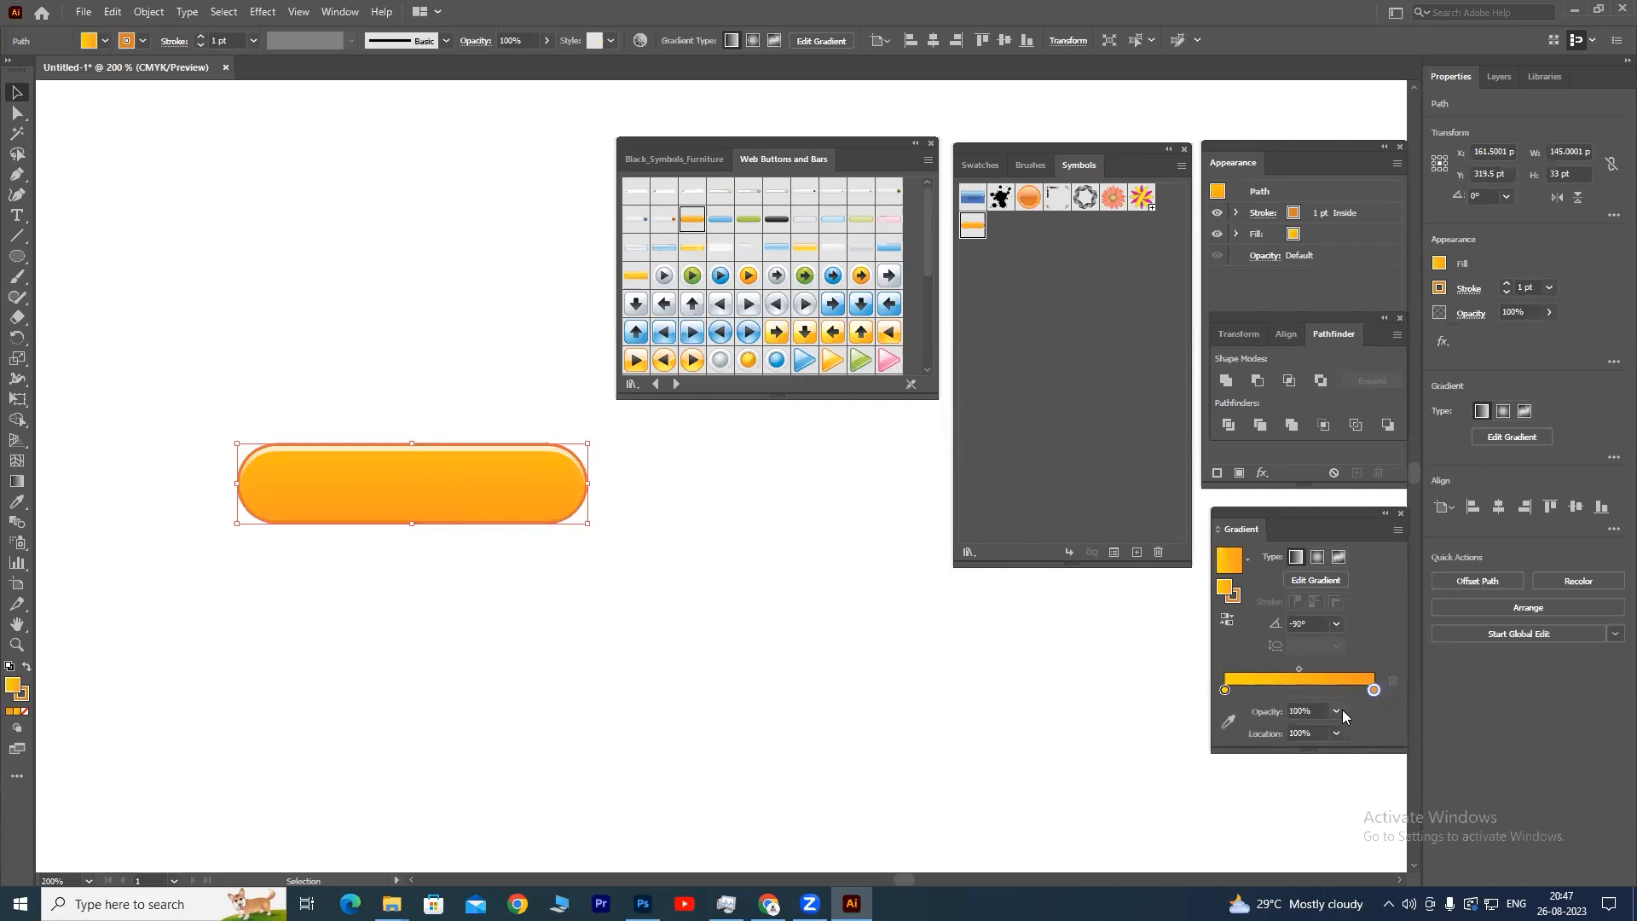
{"action": "double_click", "coordinate": [1373, 690]}
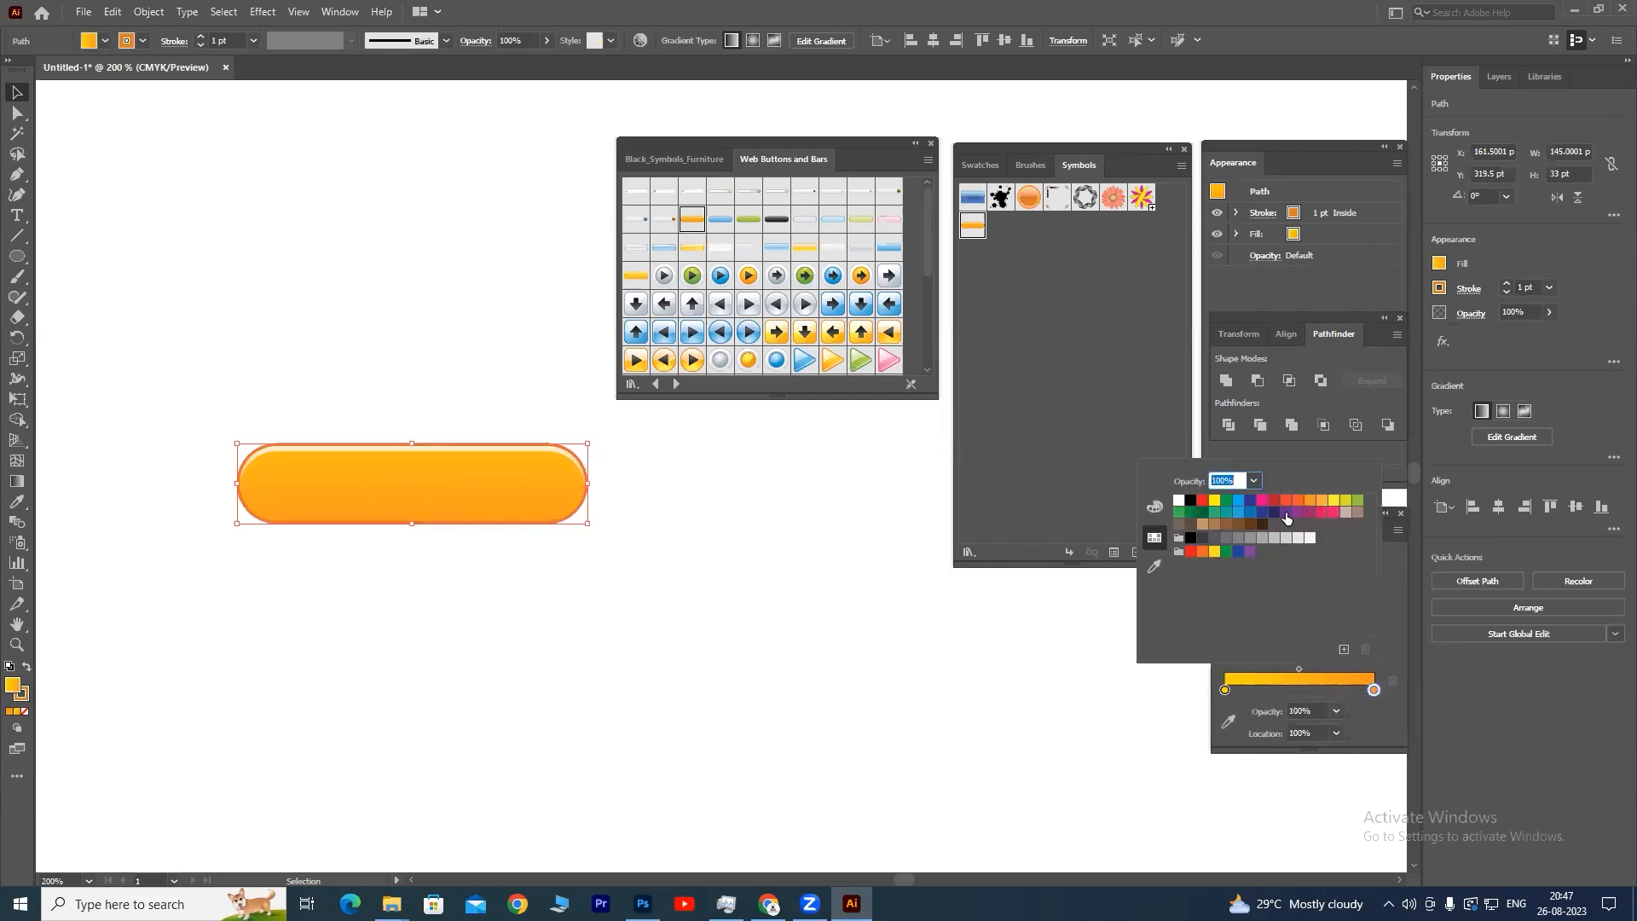
{"action": "left_click", "coordinate": [1324, 512]}
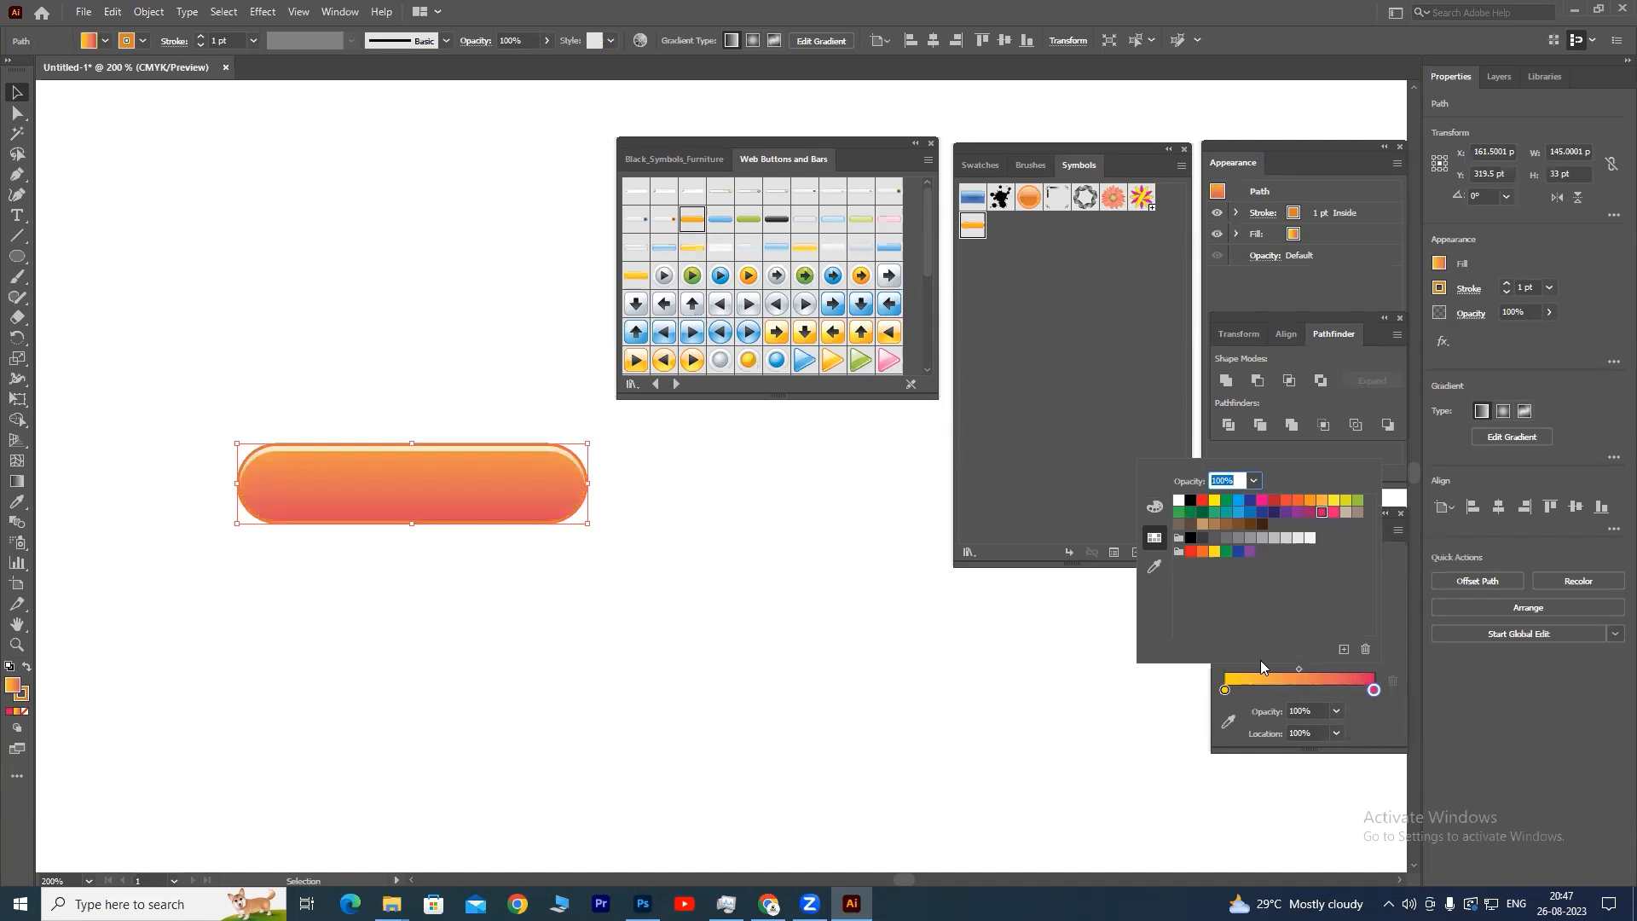
{"action": "left_click", "coordinate": [1225, 690]}
{"action": "left_click", "coordinate": [1225, 690]}
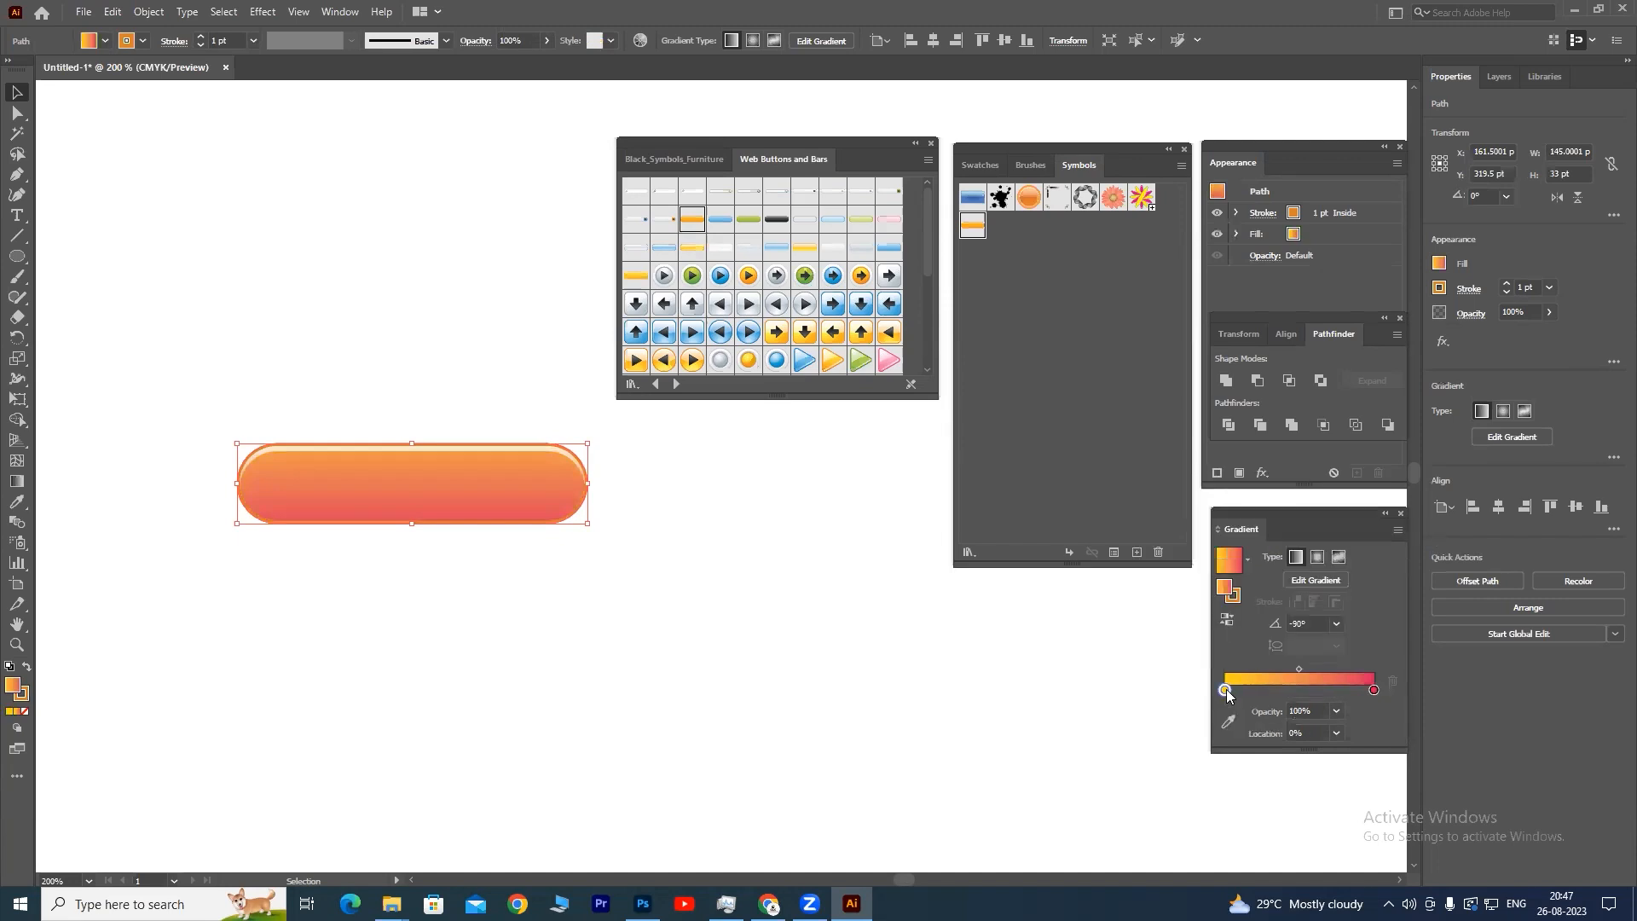
{"action": "double_click", "coordinate": [1225, 690]}
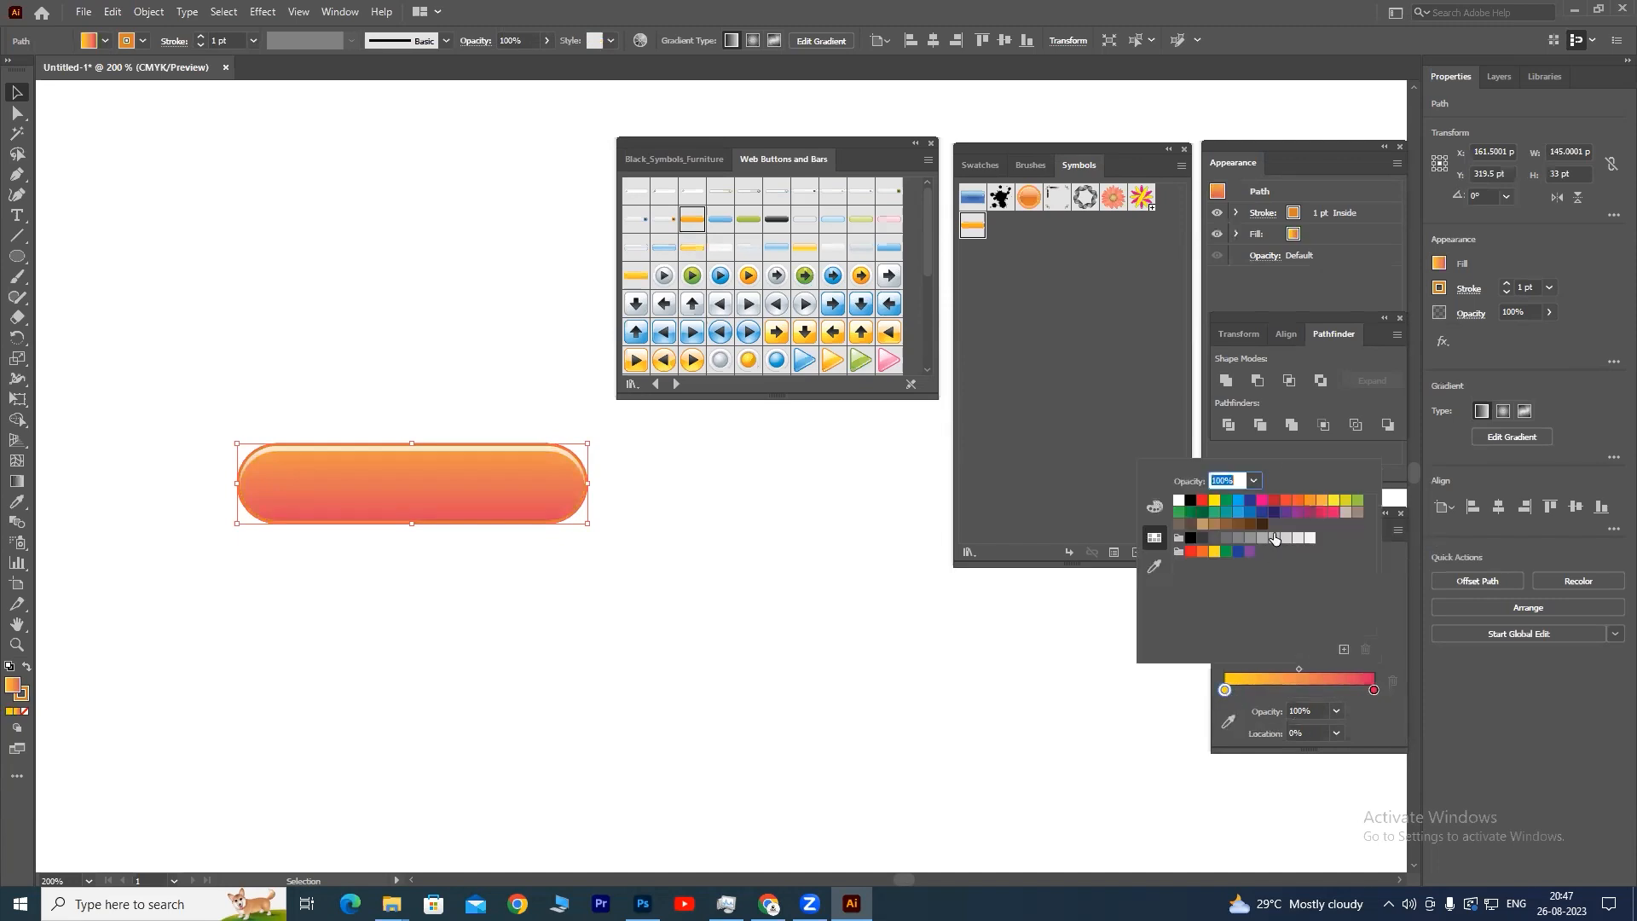
{"action": "left_click", "coordinate": [1311, 512]}
{"action": "left_click", "coordinate": [683, 648]}
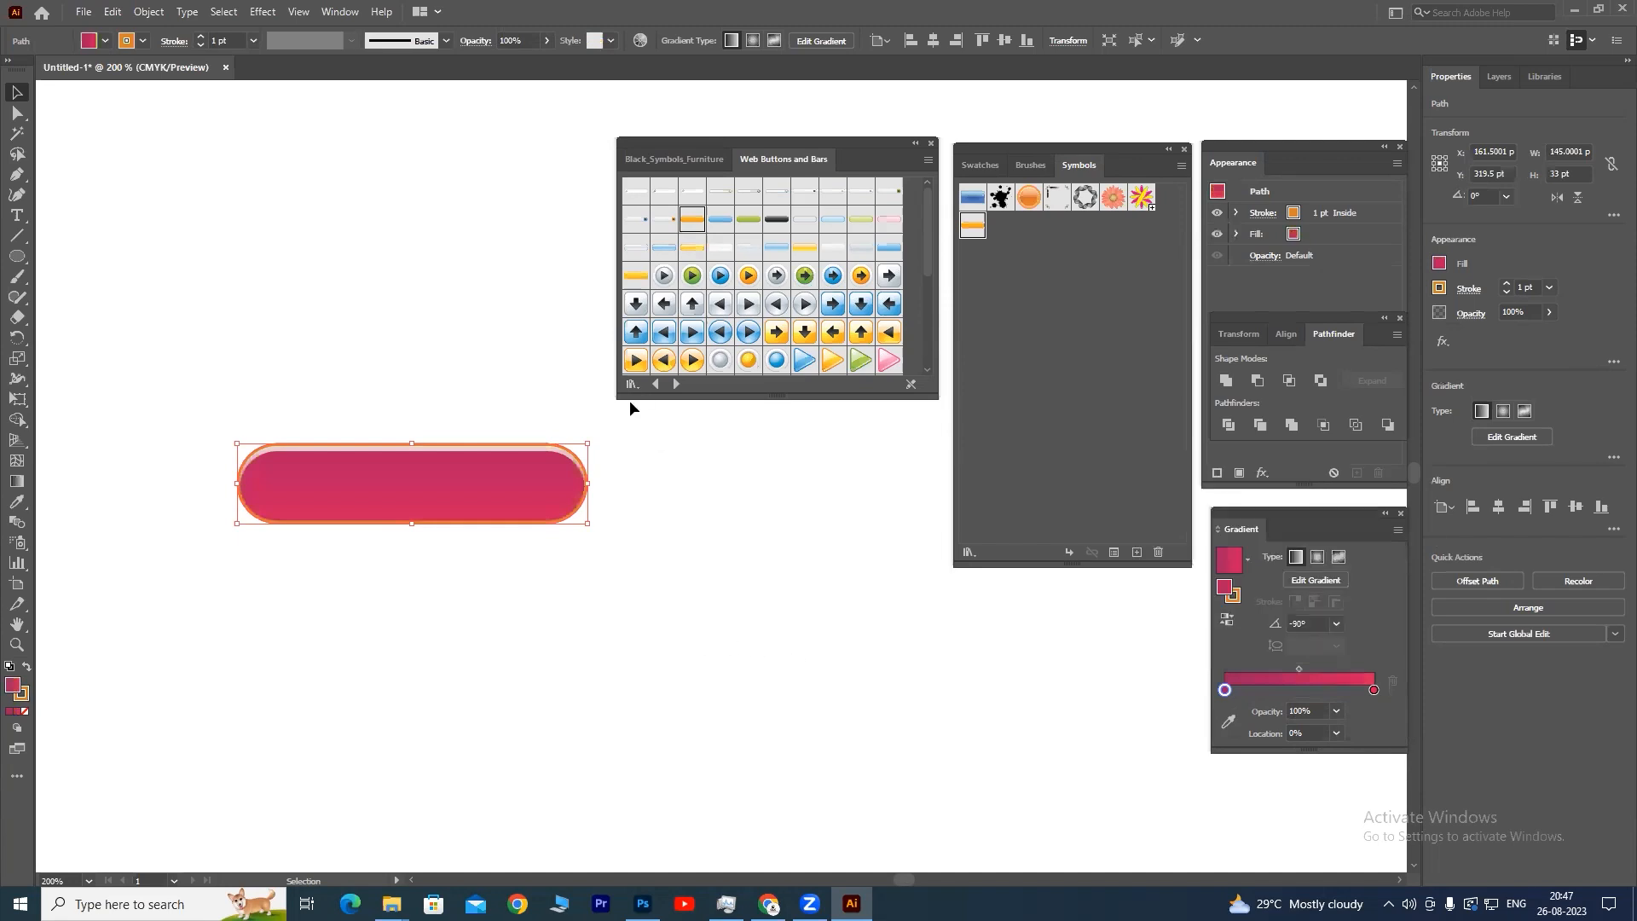
- Select the recolored button as a whole and its base path alone to inspect its separate pieces
{"action": "left_click", "coordinate": [628, 467]}
{"action": "left_click_drag", "start_coordinate": [624, 435], "coordinate": [166, 575]}
{"action": "left_click", "coordinate": [675, 538]}
{"action": "left_click_drag", "start_coordinate": [628, 445], "coordinate": [185, 577]}
{"action": "left_click", "coordinate": [766, 647]}
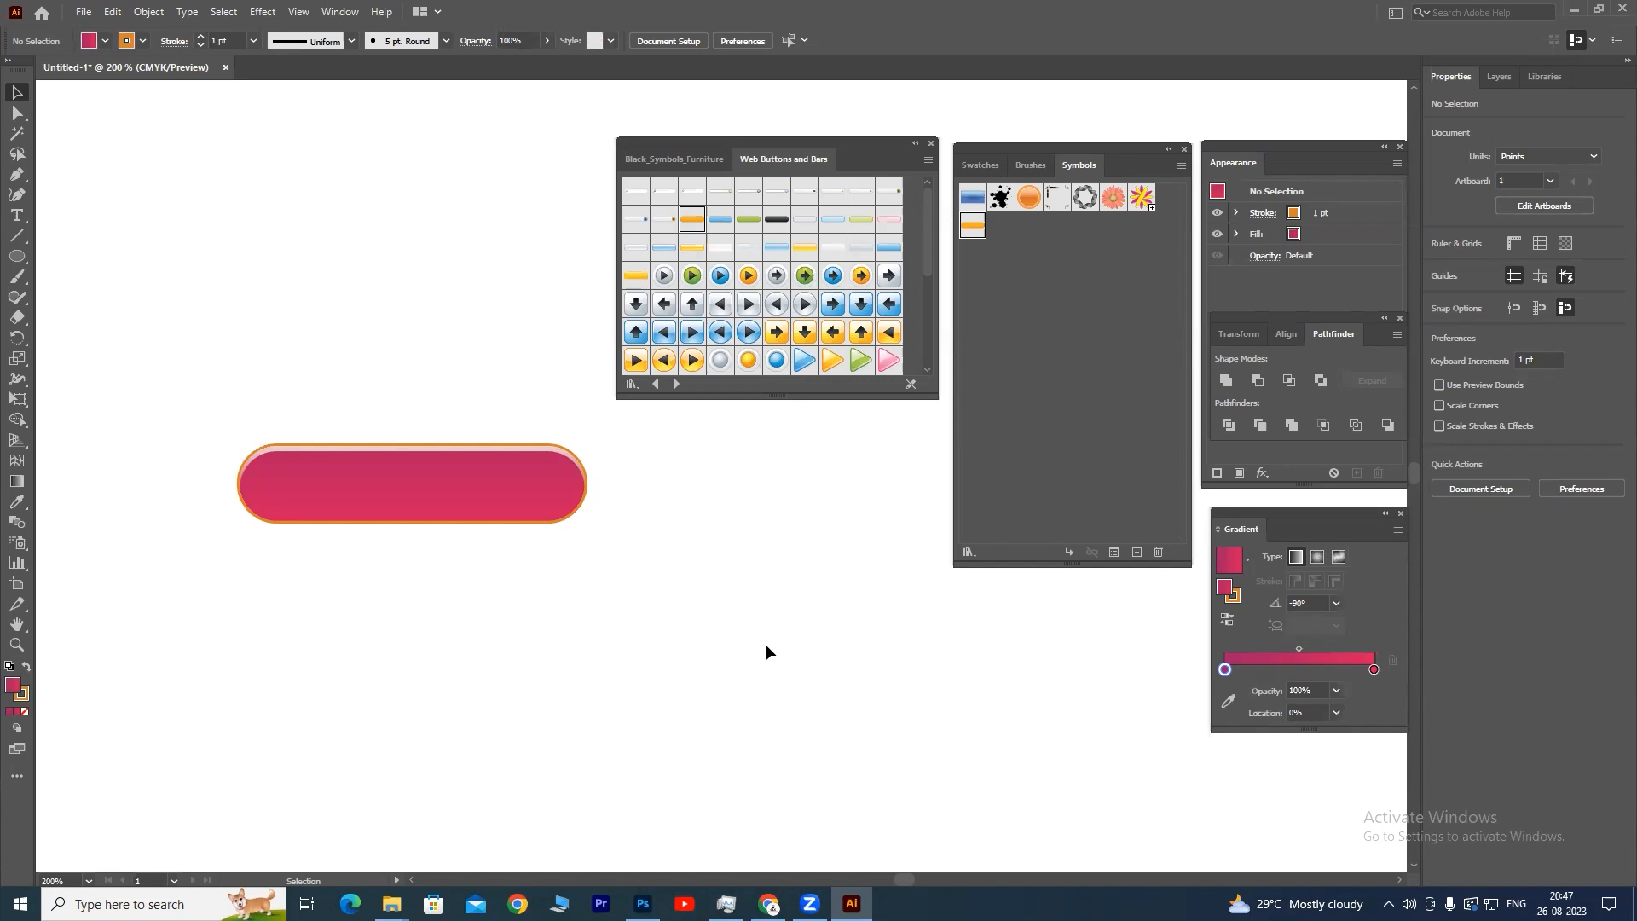
{"action": "left_click", "coordinate": [411, 478]}
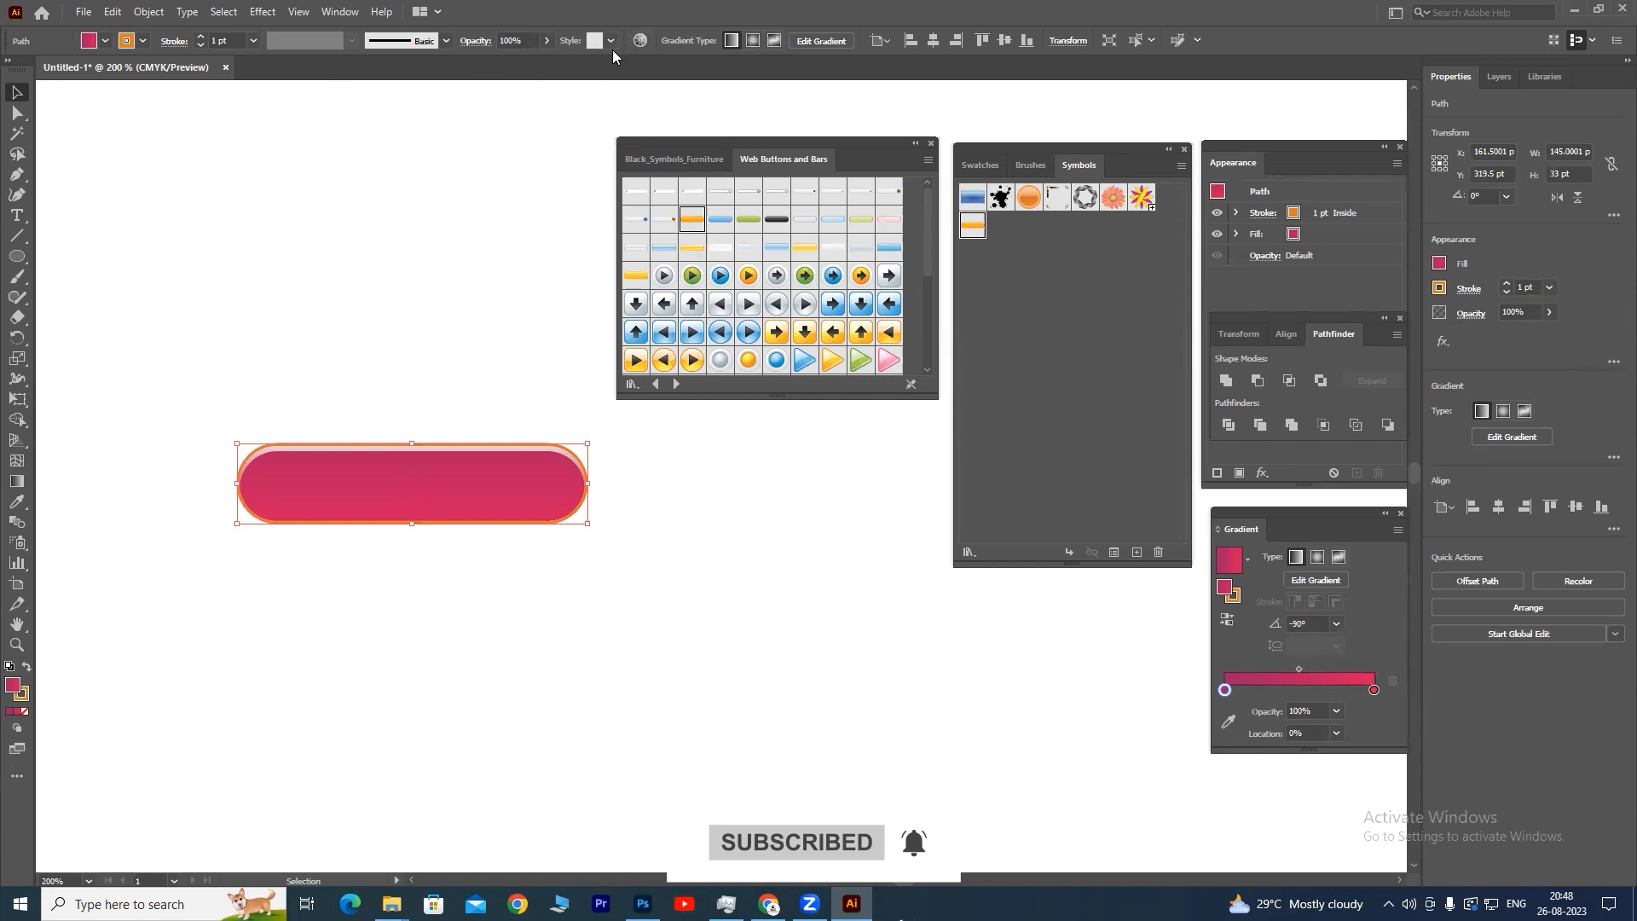
{"action": "left_click_drag", "start_coordinate": [184, 415], "coordinate": [631, 584]}
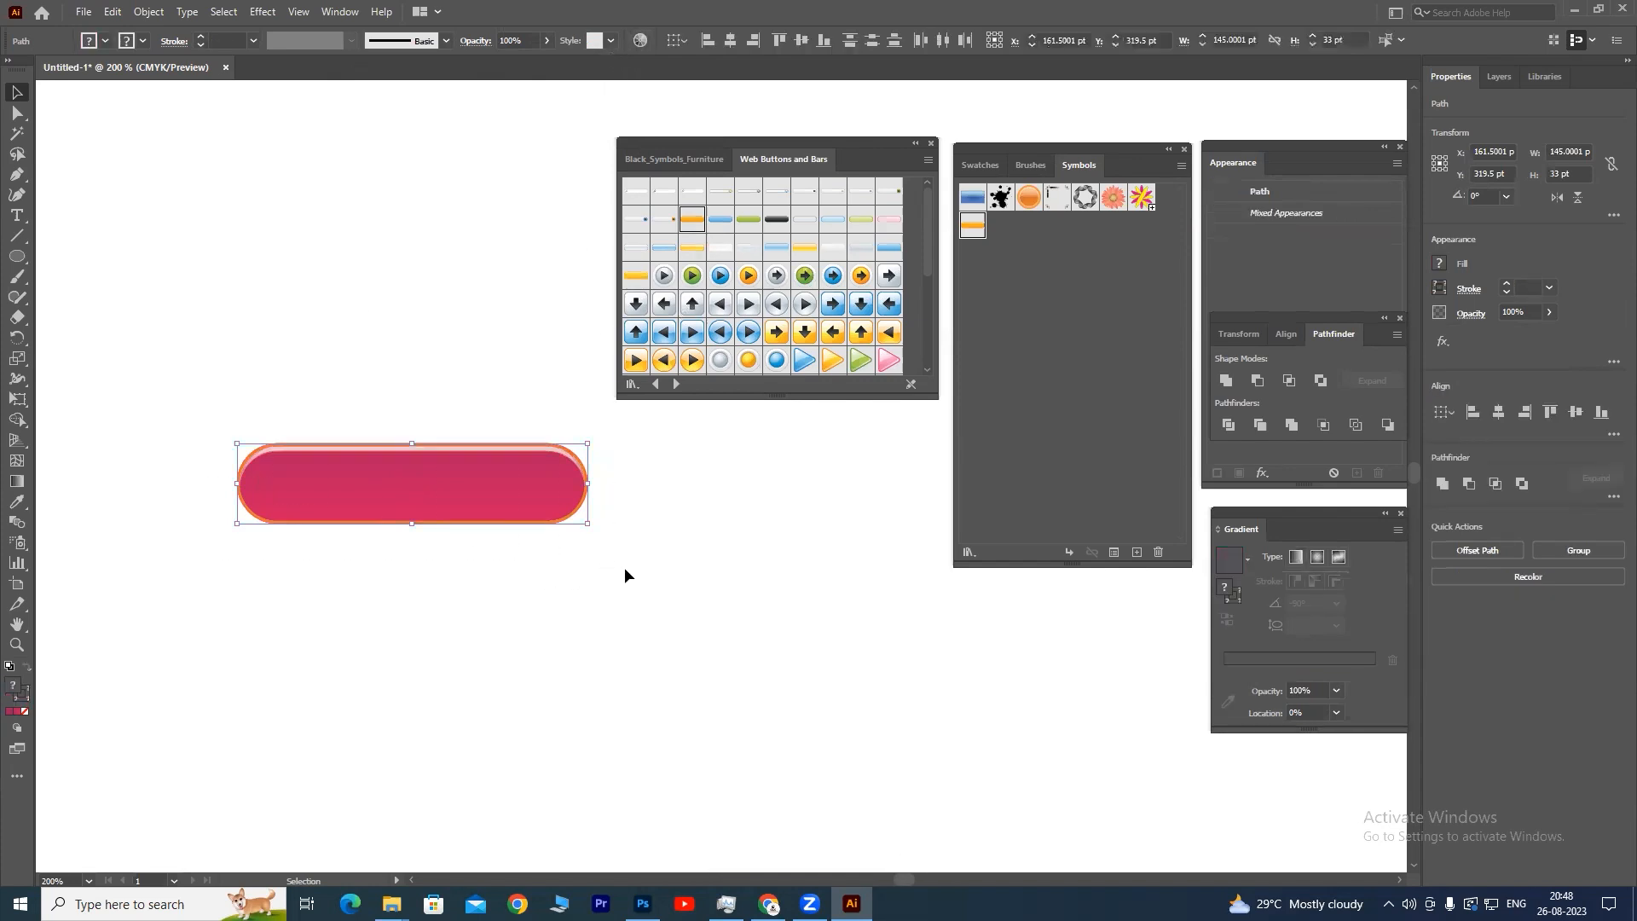
- Try moving the button's base path apart from the rest, undo the moves, and reselect all its paths
{"action": "left_click_drag", "start_coordinate": [468, 442], "coordinate": [447, 497]}
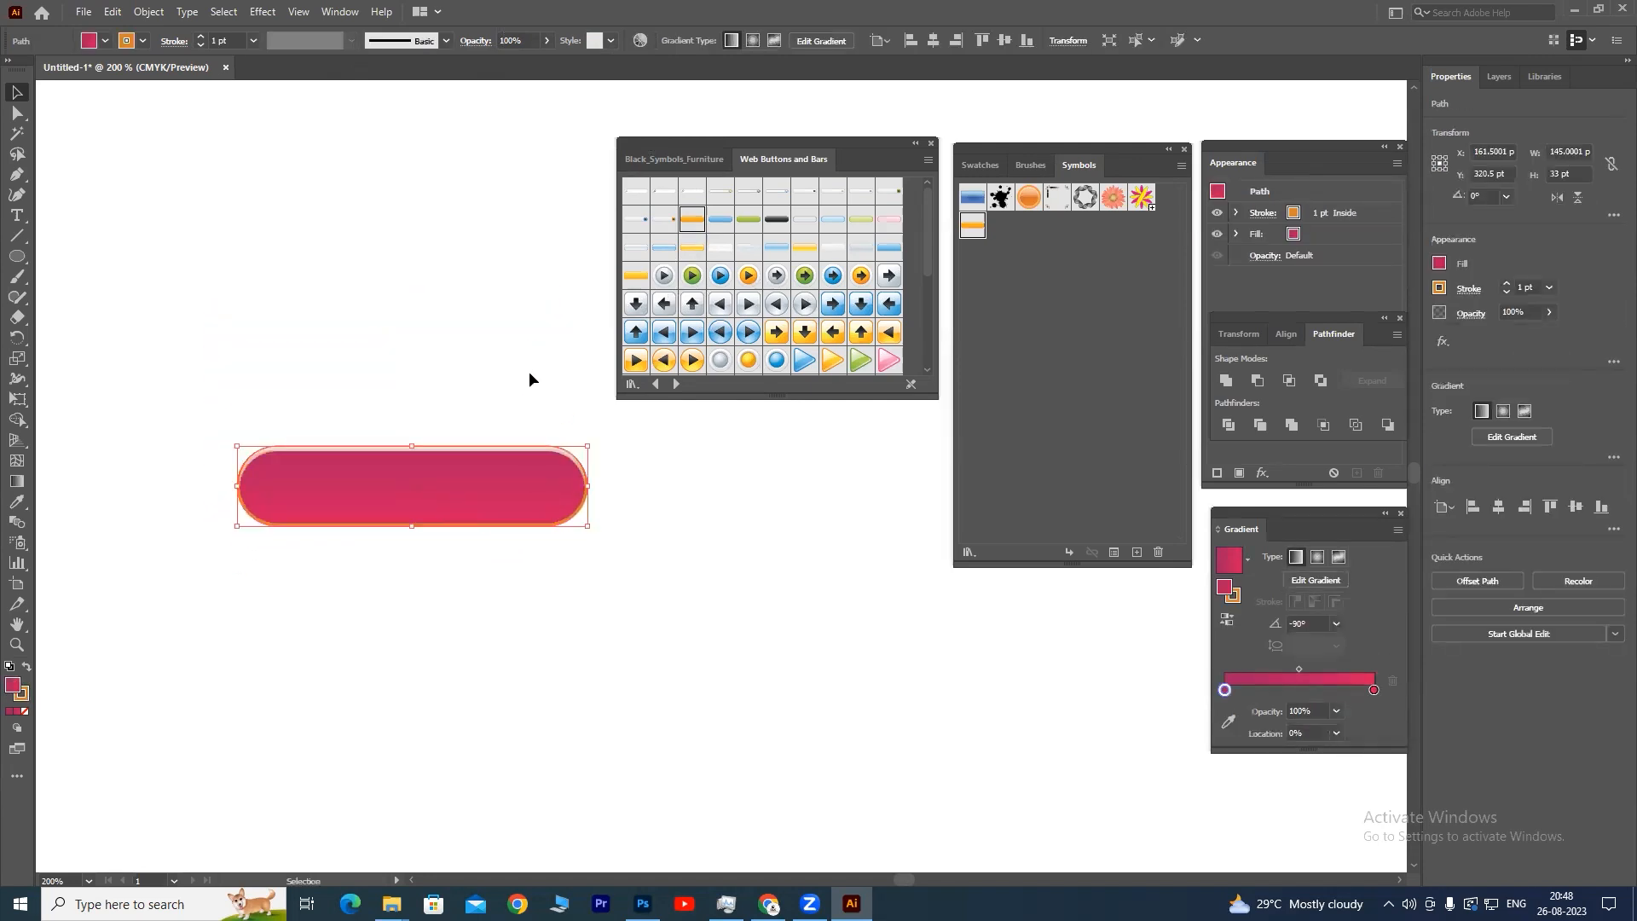
{"action": "key", "text": "super"}
{"action": "left_click", "coordinate": [676, 500]}
{"action": "key", "text": "ctrl+z"}
{"action": "key", "text": "ctrl+z"}
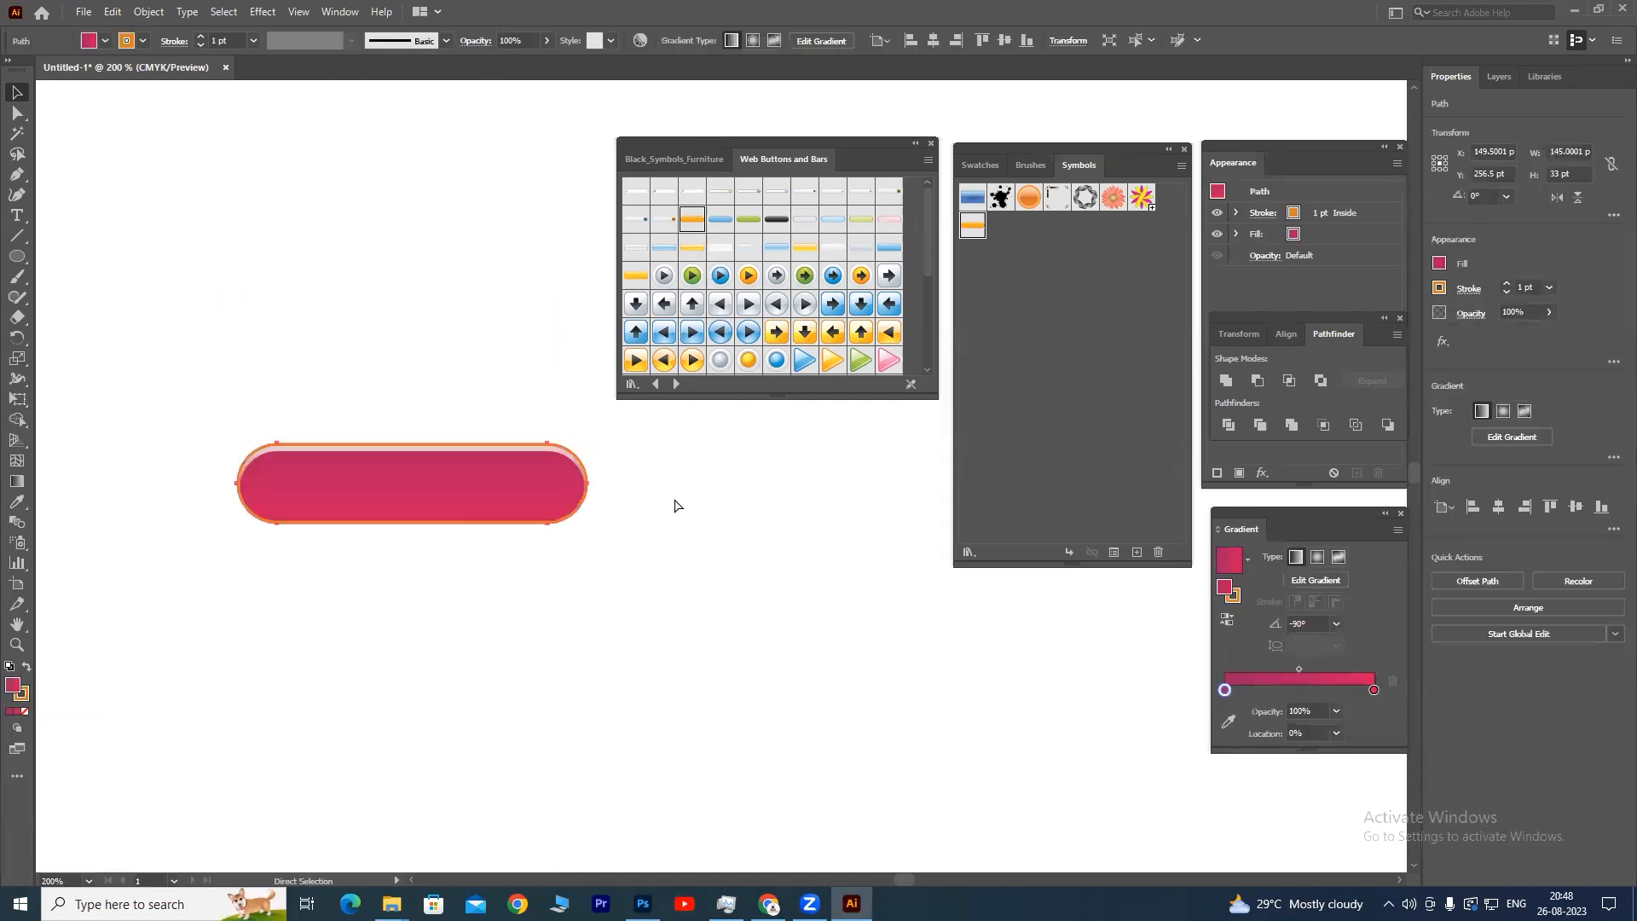
{"action": "left_click", "coordinate": [683, 497]}
{"action": "left_click_drag", "start_coordinate": [210, 428], "coordinate": [622, 577]}
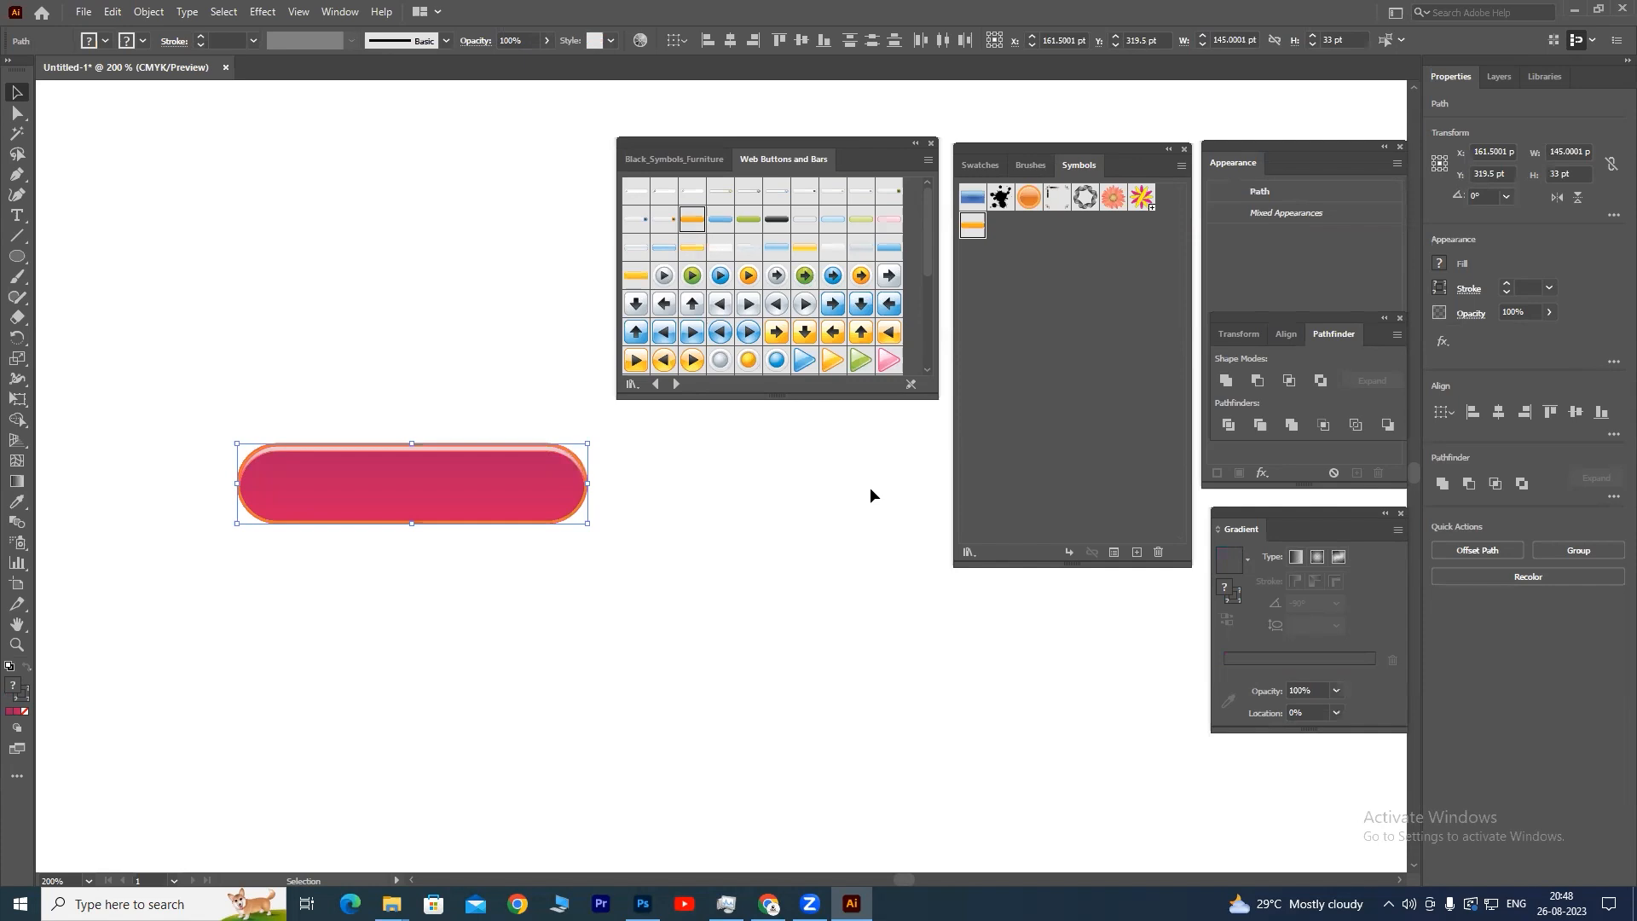
- Place a Petals symbol instance above the button, and open and exit its symbol definition
{"action": "left_click_drag", "start_coordinate": [1140, 198], "coordinate": [281, 215]}
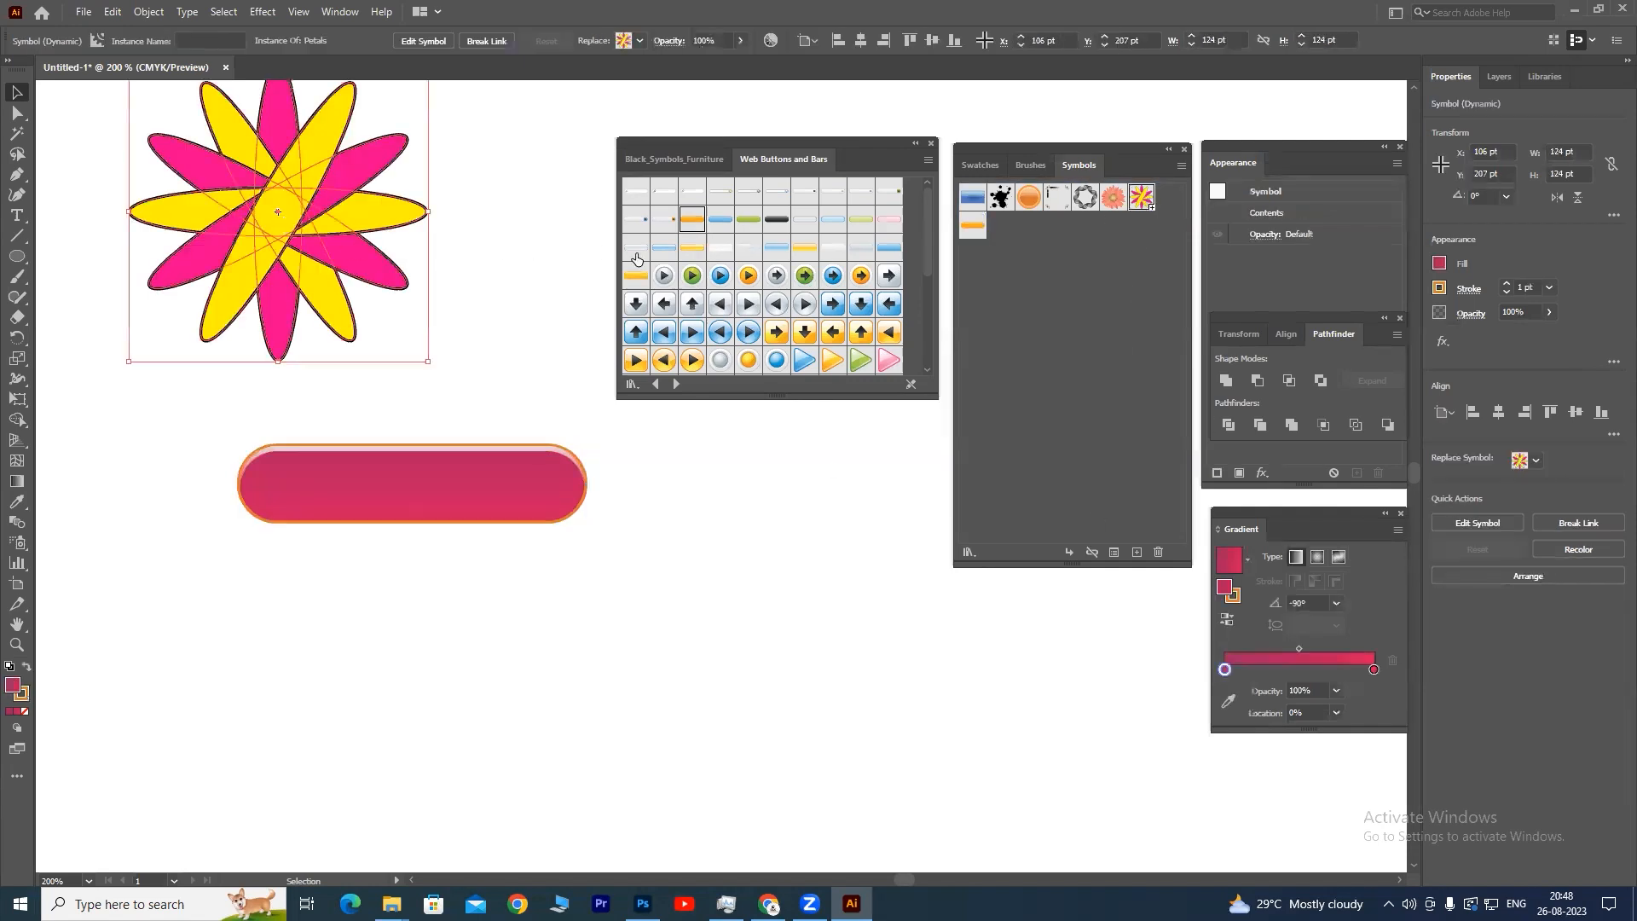
{"action": "double_click", "coordinate": [1150, 214]}
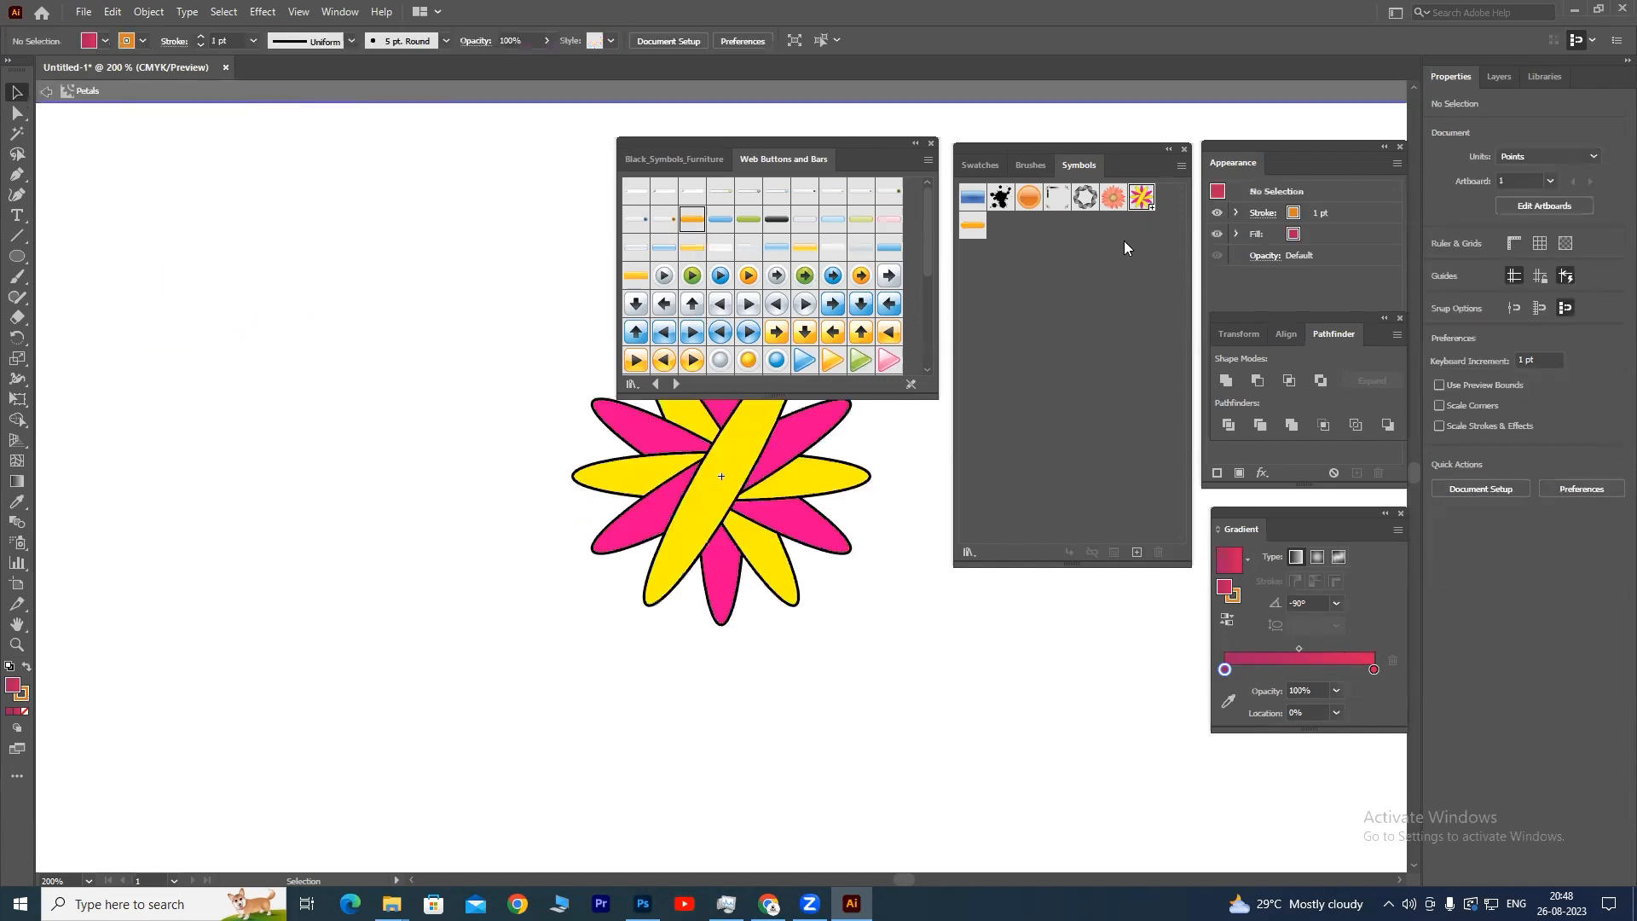
{"action": "left_click", "coordinate": [43, 94]}
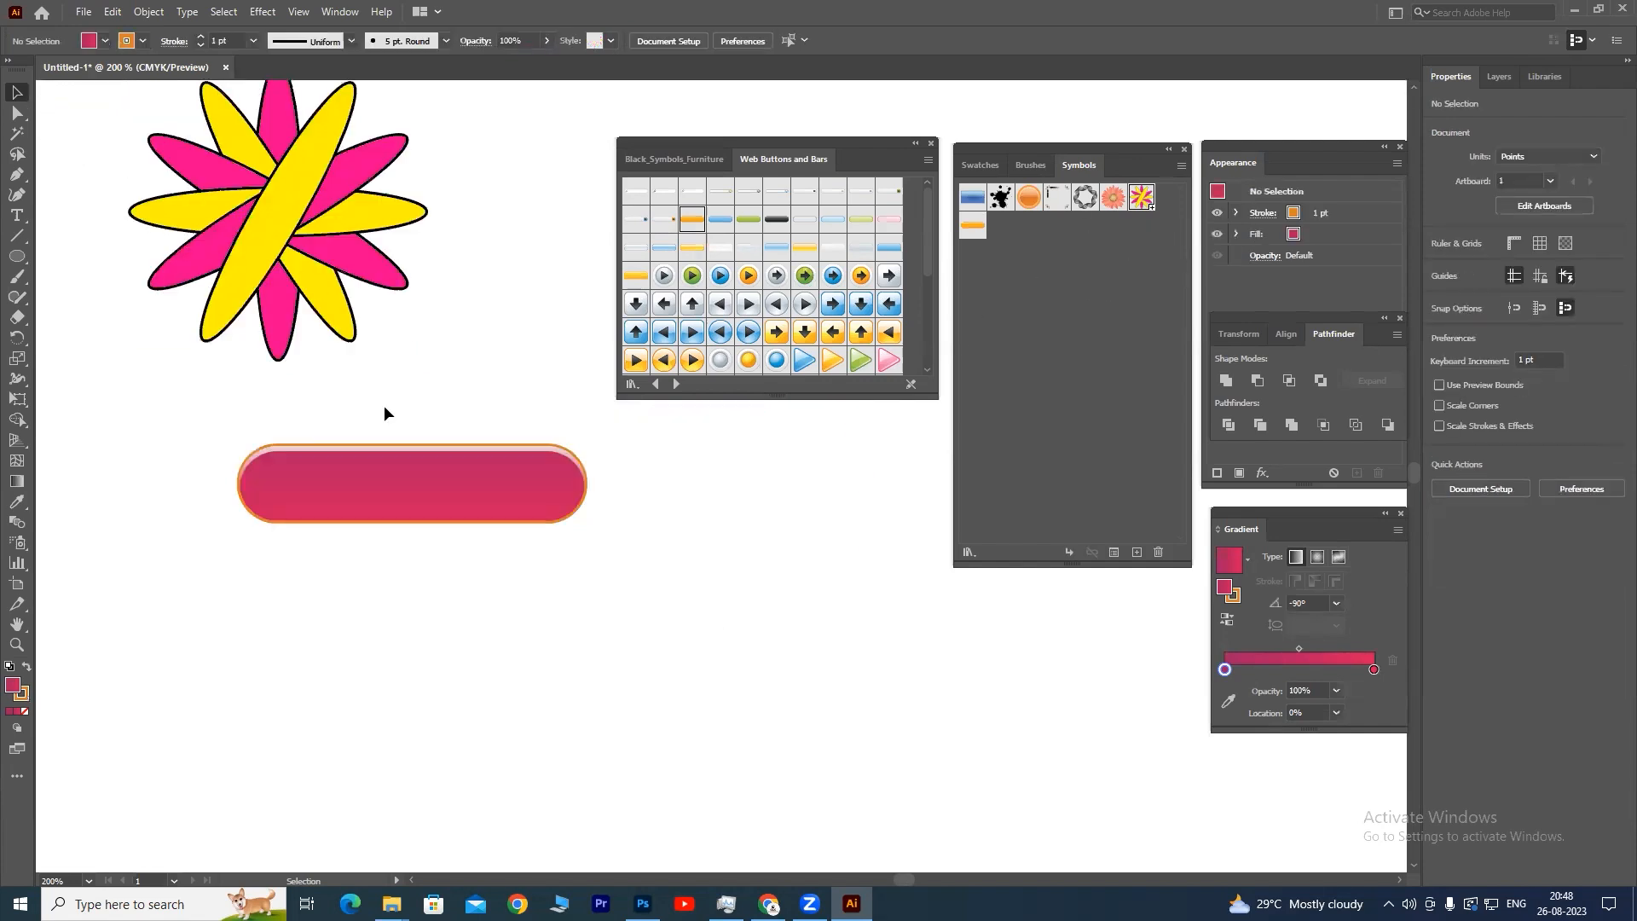
{"action": "left_click_drag", "start_coordinate": [420, 310], "coordinate": [592, 541]}
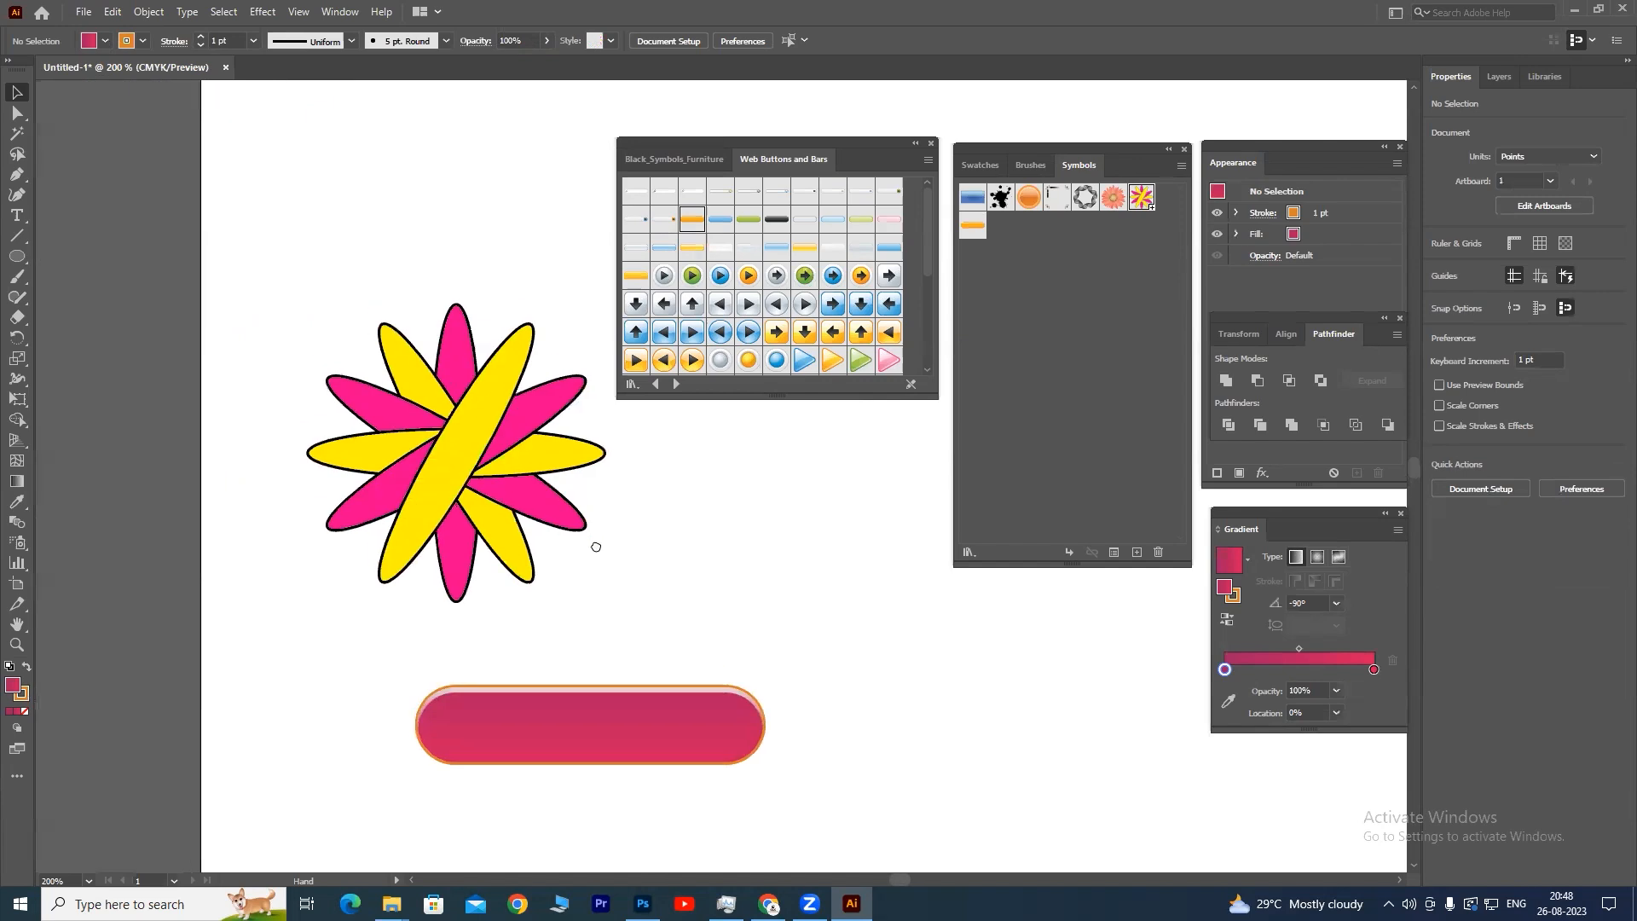
- Recolor the Petals instance with the color wheel, turning the yellow petals orange and the pink petals blue
{"action": "left_click", "coordinate": [464, 351]}
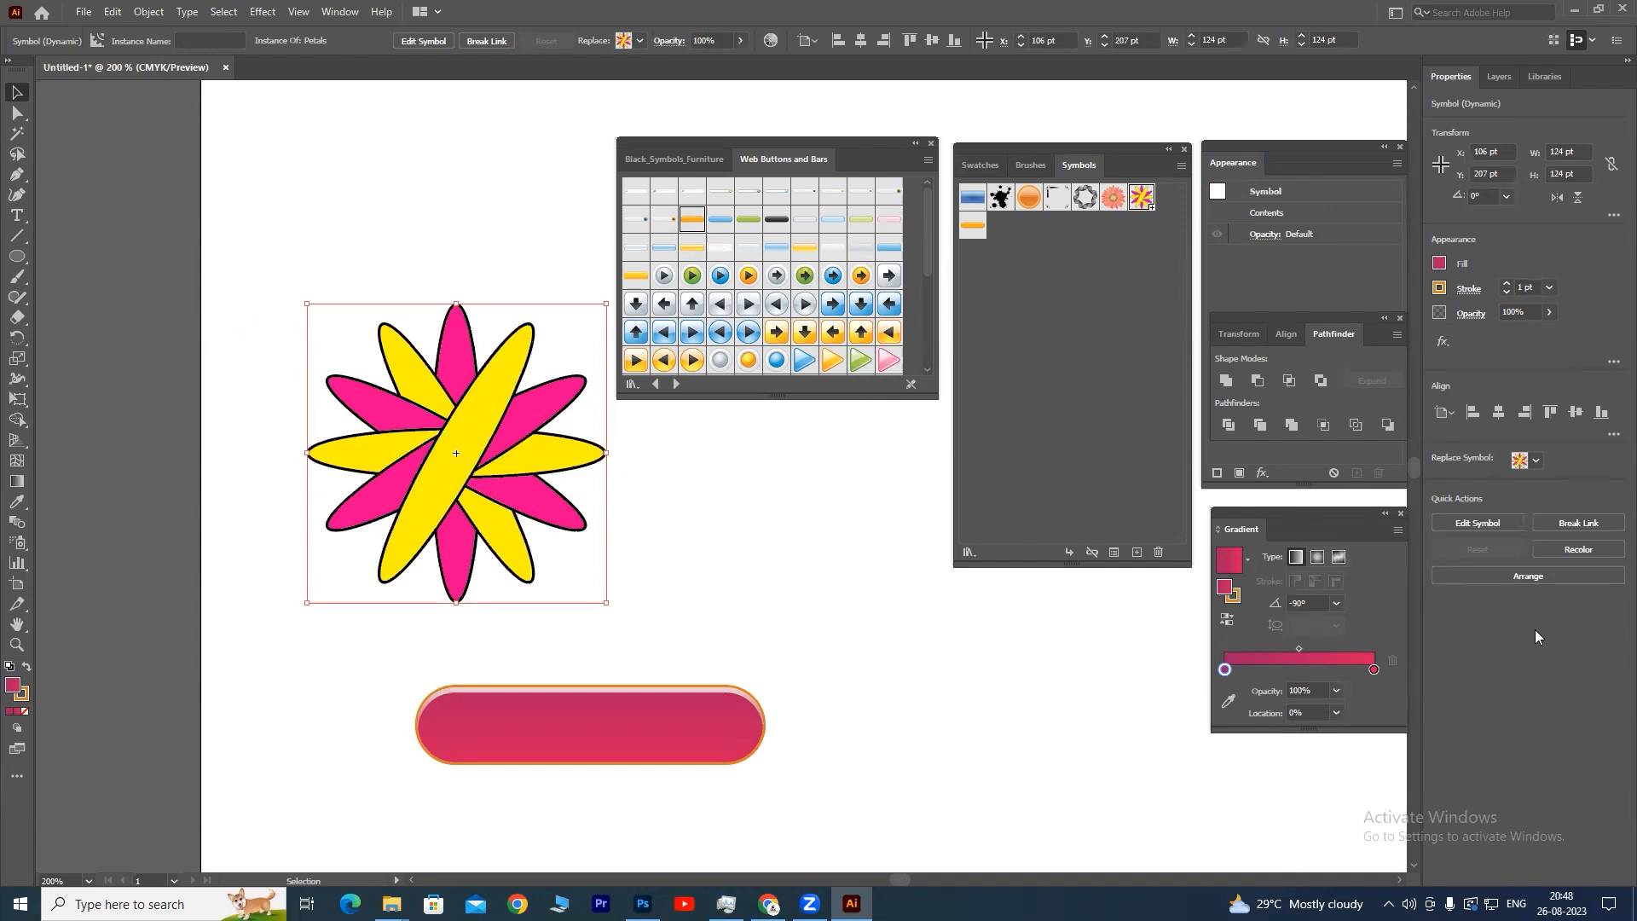
{"action": "left_click", "coordinate": [1572, 549]}
{"action": "left_click_drag", "start_coordinate": [807, 516], "coordinate": [789, 449]}
{"action": "left_click_drag", "start_coordinate": [689, 540], "coordinate": [655, 523]}
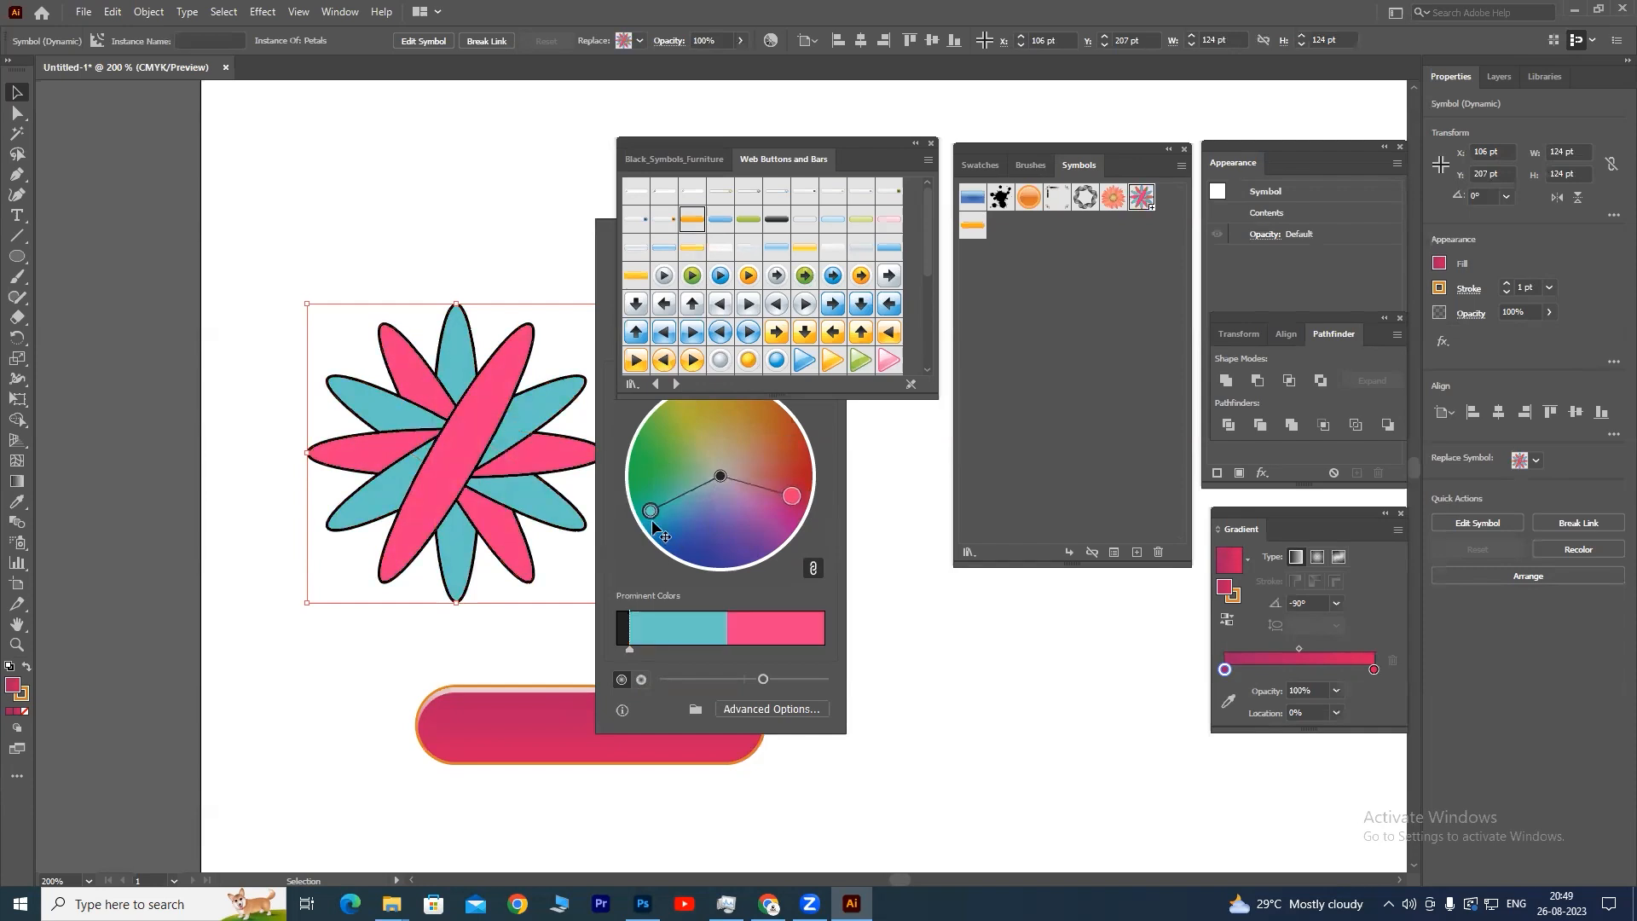
{"action": "key", "text": "ctrl+z"}
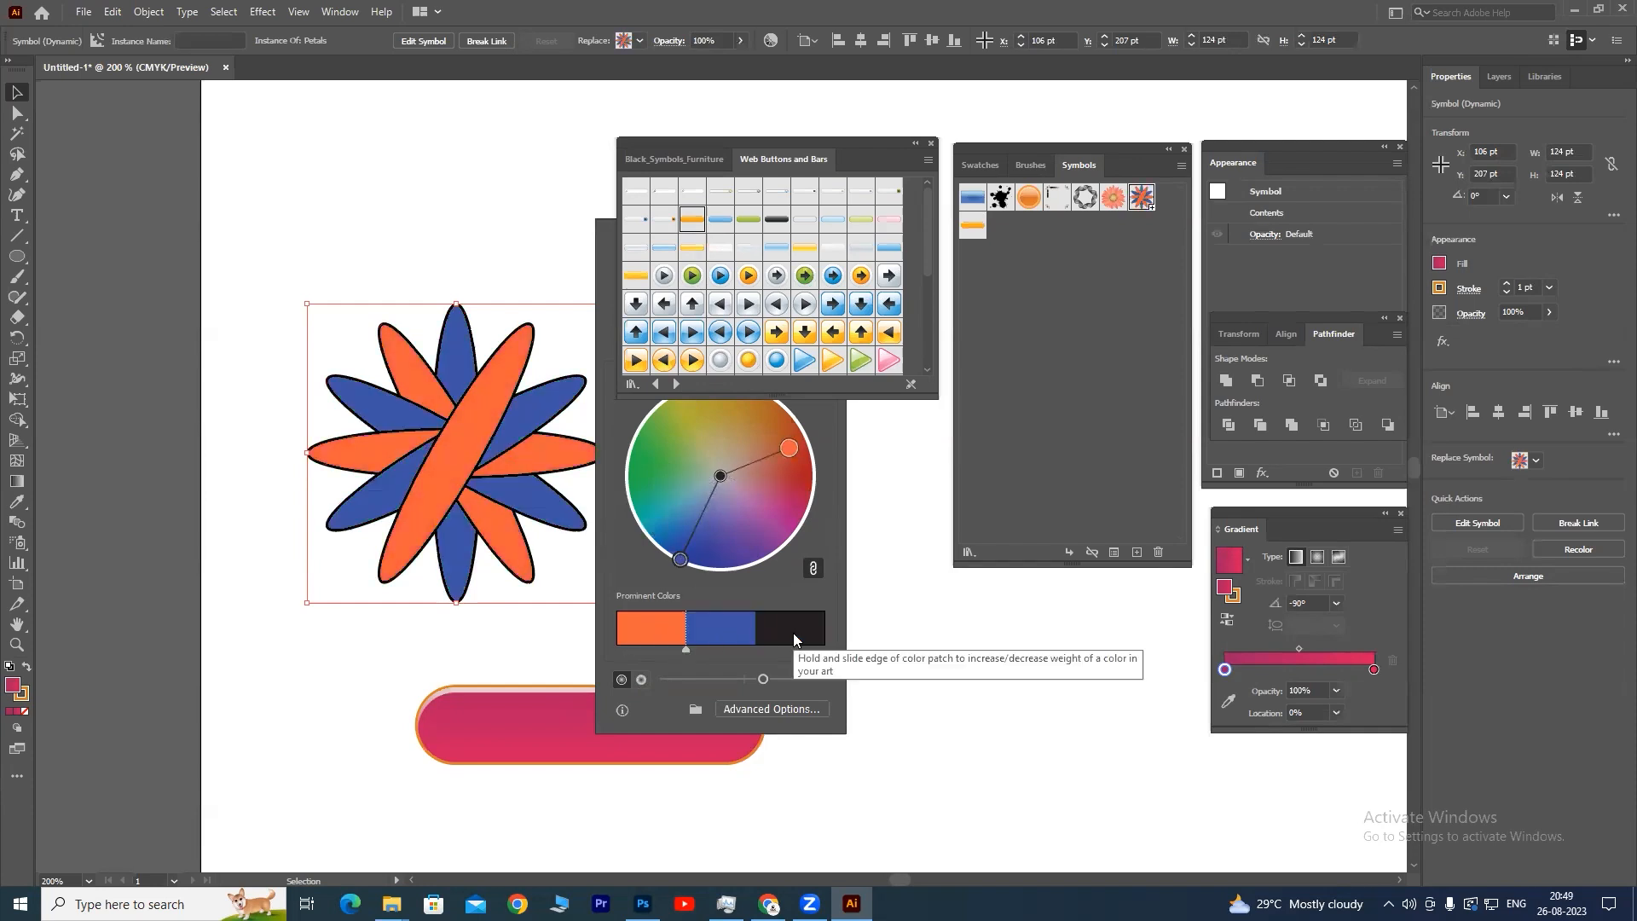
{"action": "mouse_move", "coordinate": [680, 559]}
{"action": "left_mouse_down"}
{"action": "mouse_move", "coordinate": [729, 525]}
{"action": "mouse_move", "coordinate": [723, 576]}
{"action": "left_mouse_up"}
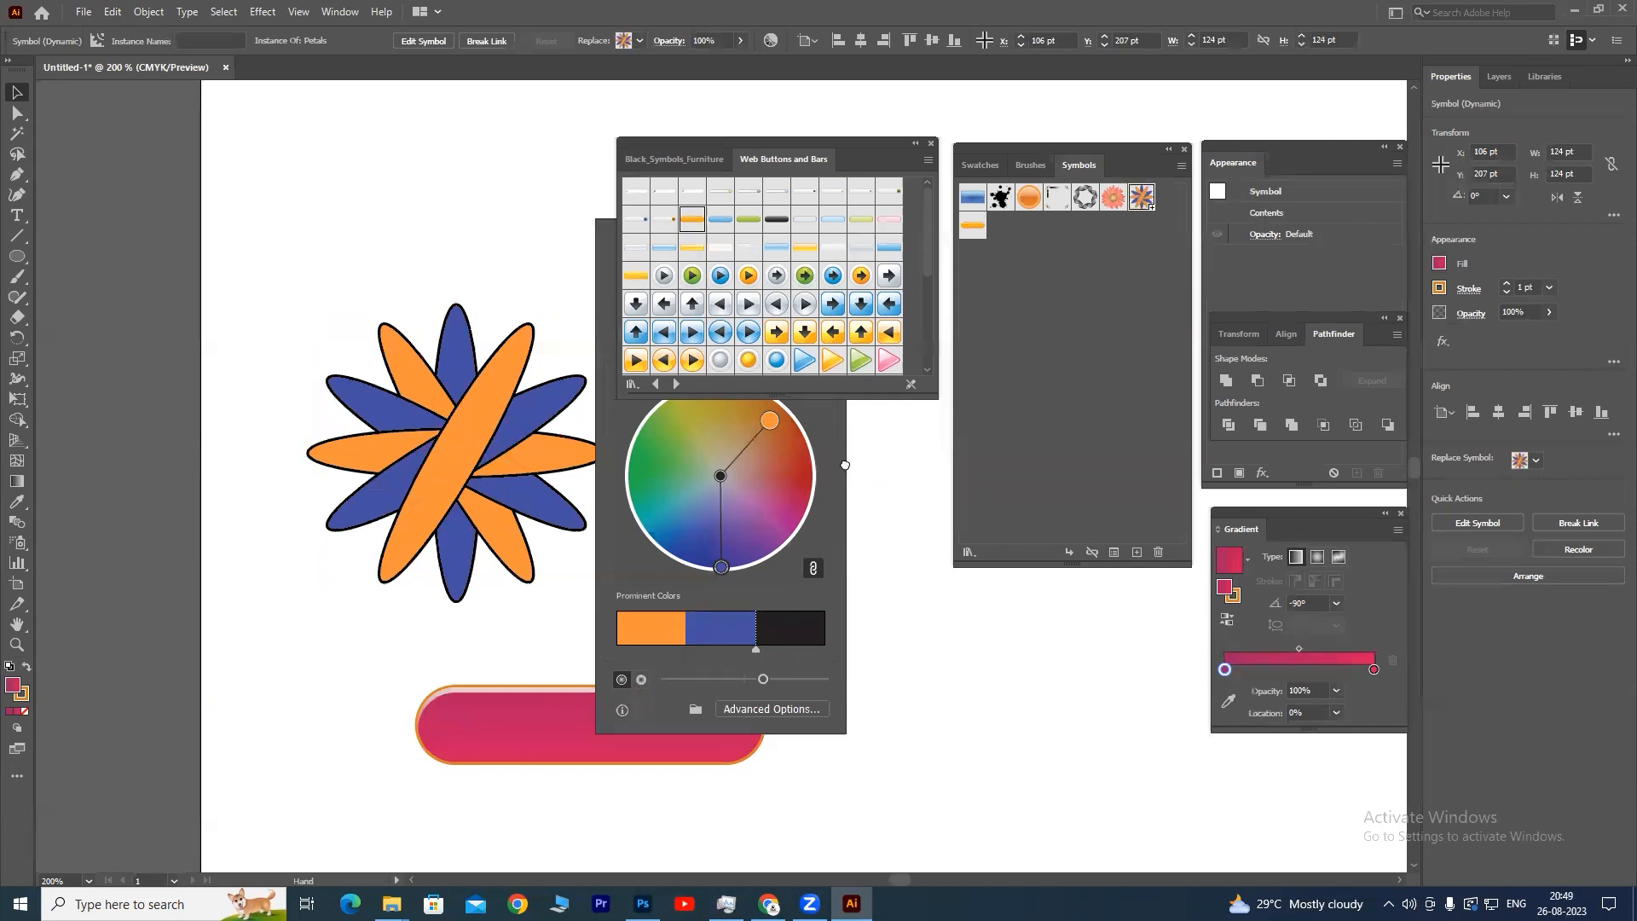
{"action": "left_click_drag", "start_coordinate": [851, 469], "coordinate": [801, 503]}
- Switch to Chrome and search Google Images for "illustrator symbol design" in a new tab
{"action": "left_click", "coordinate": [768, 904]}
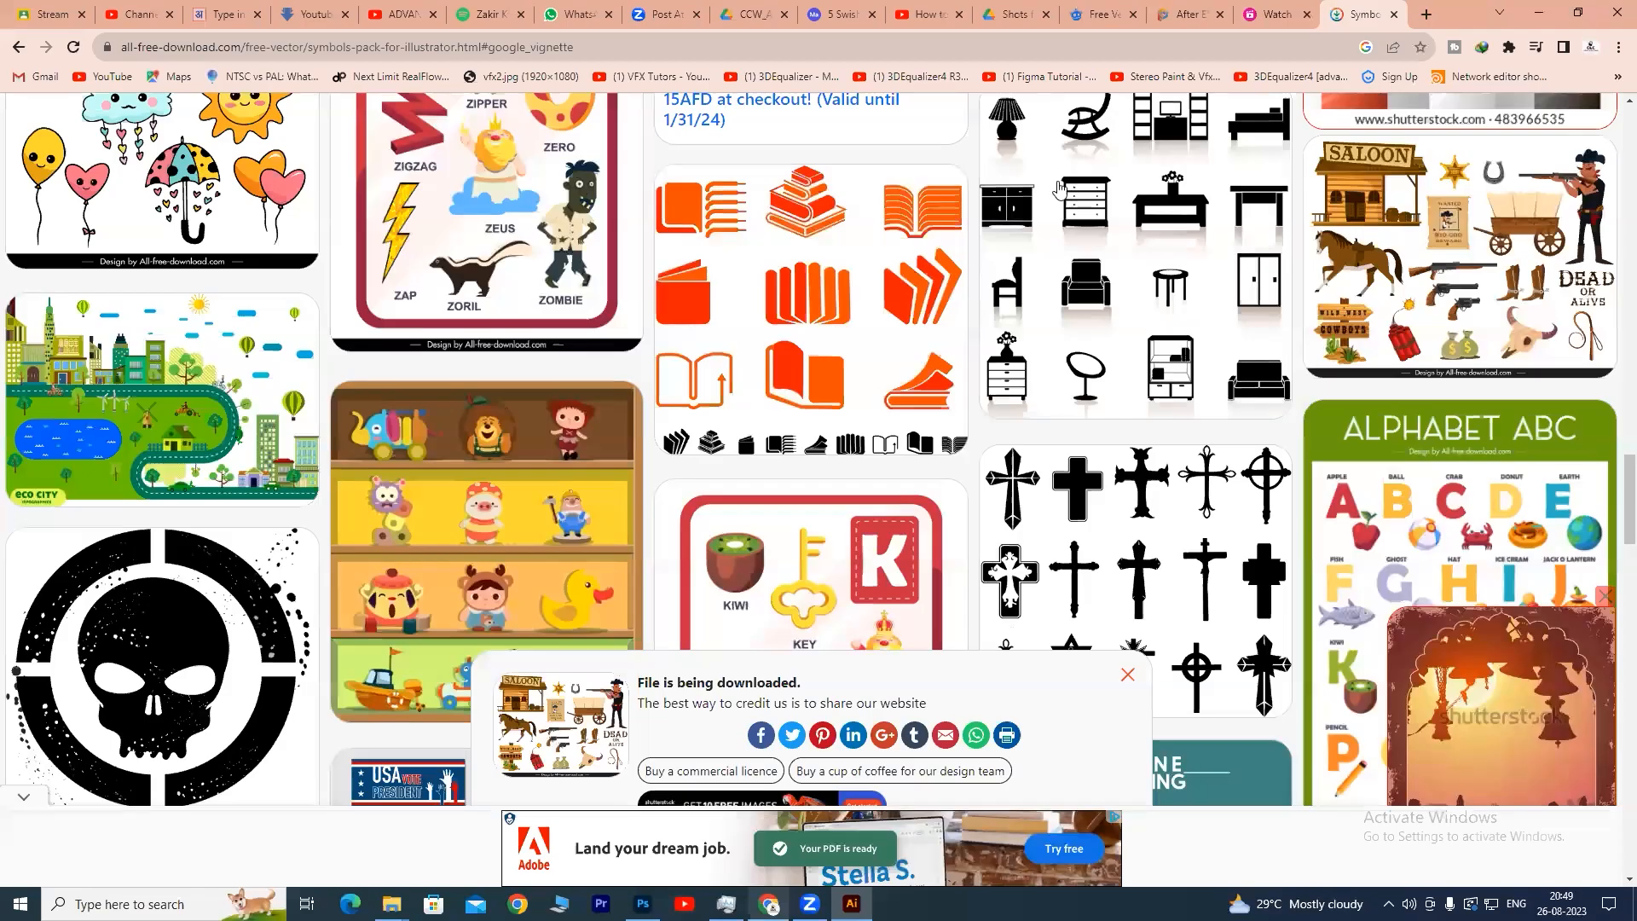
{"action": "left_click", "coordinate": [1427, 15]}
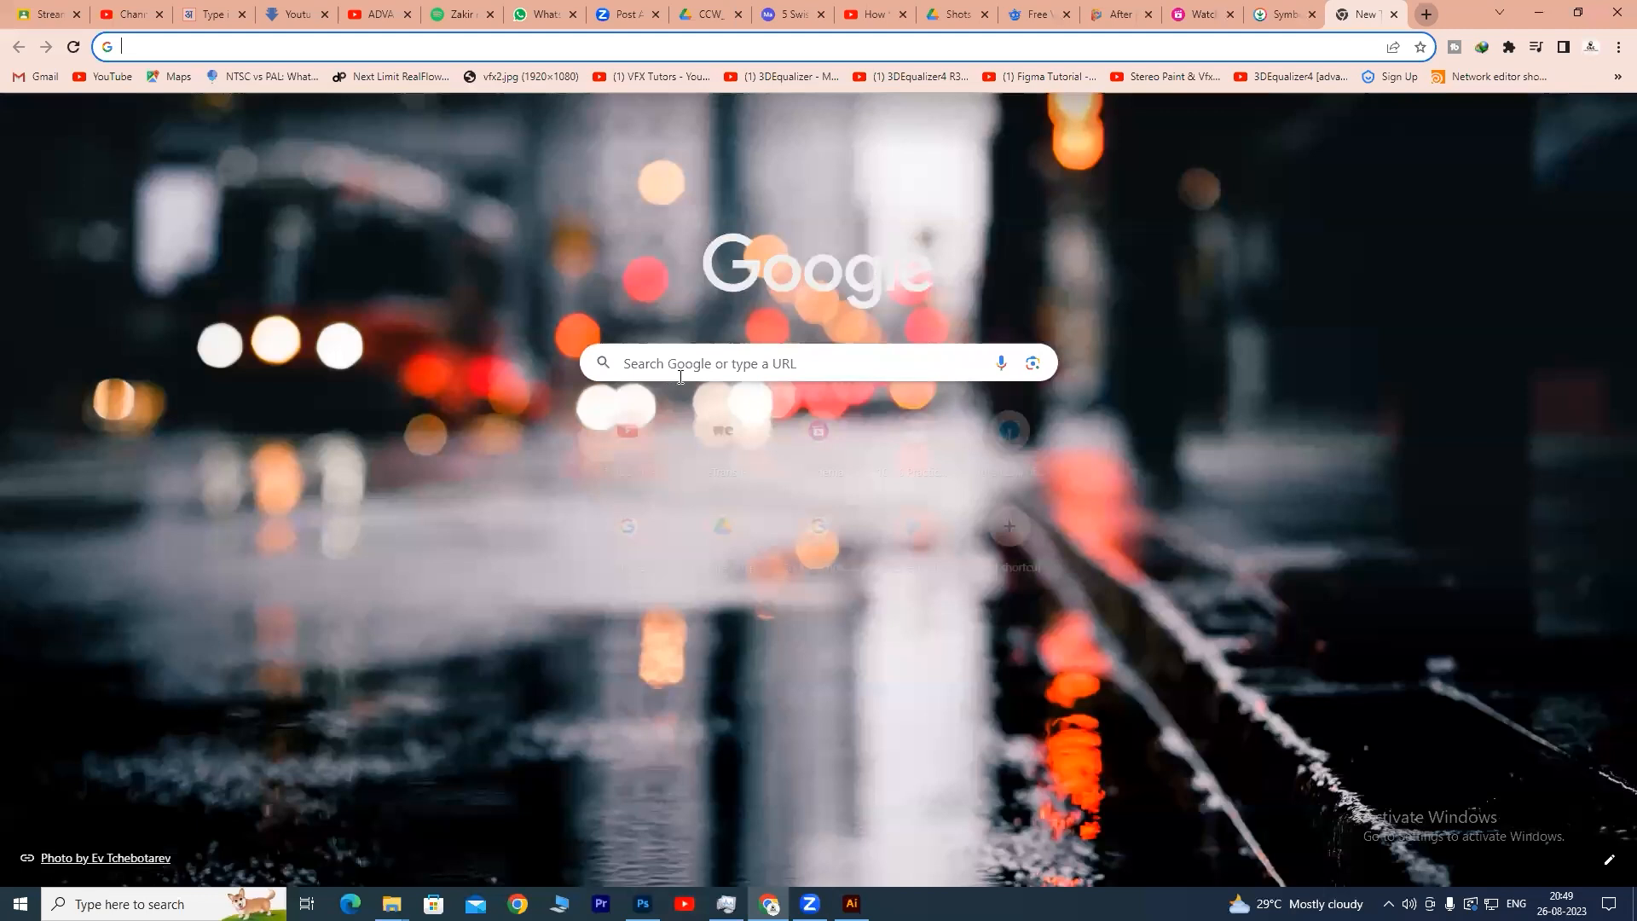
{"action": "left_click", "coordinate": [1517, 120]}
{"action": "left_click", "coordinate": [665, 434]}
{"action": "type", "text": "illust"}
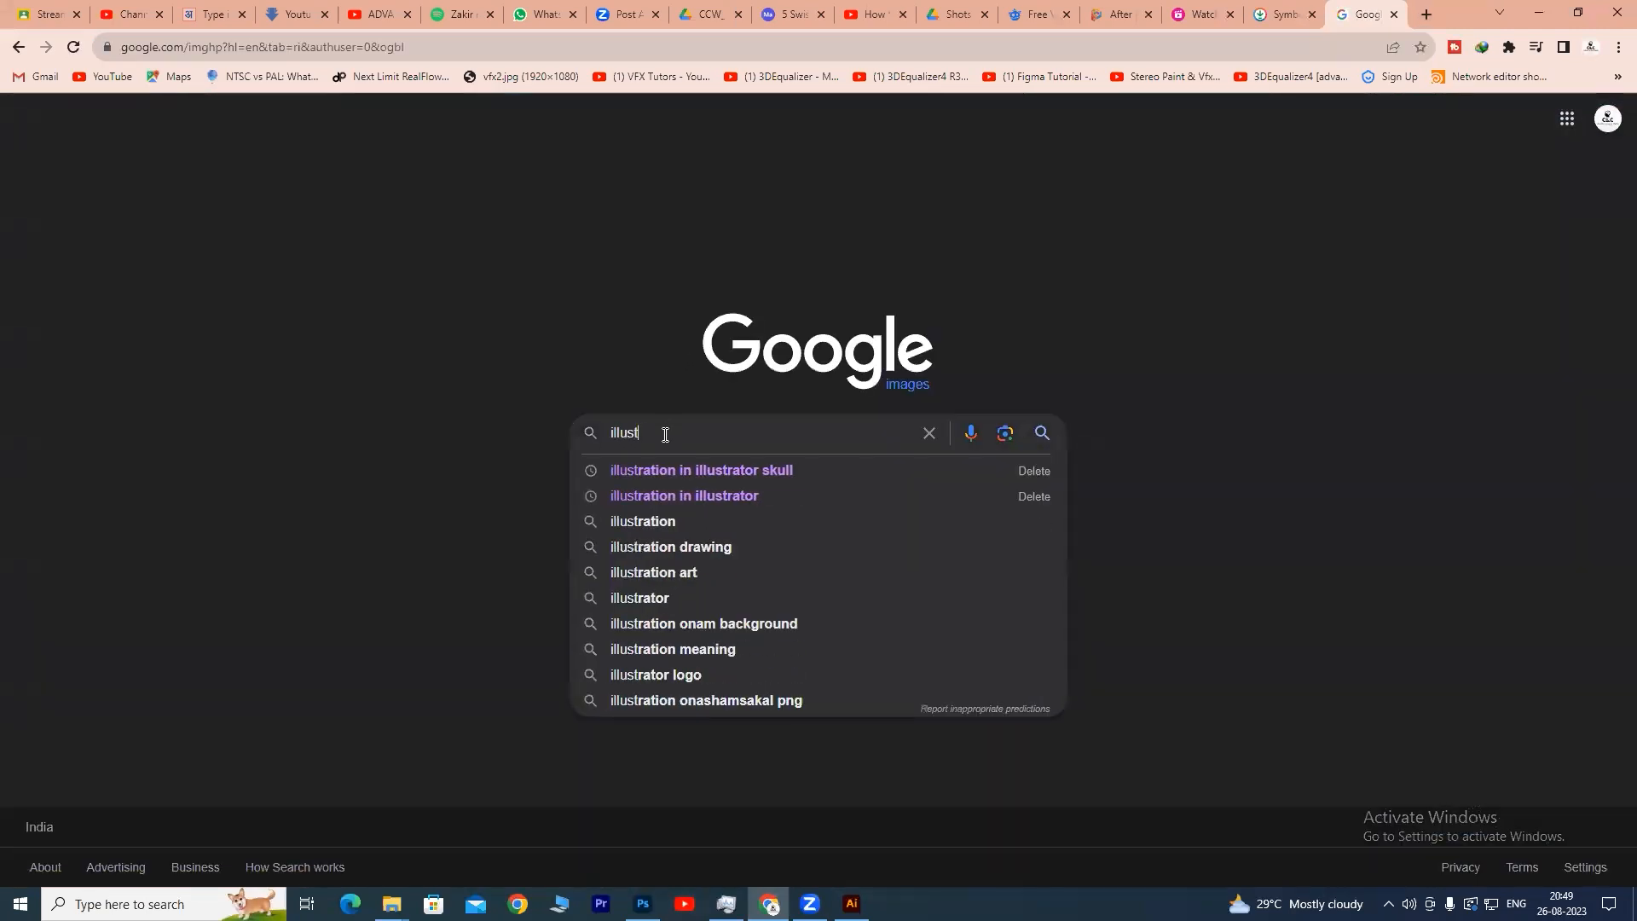
{"action": "type", "text": "rator"}
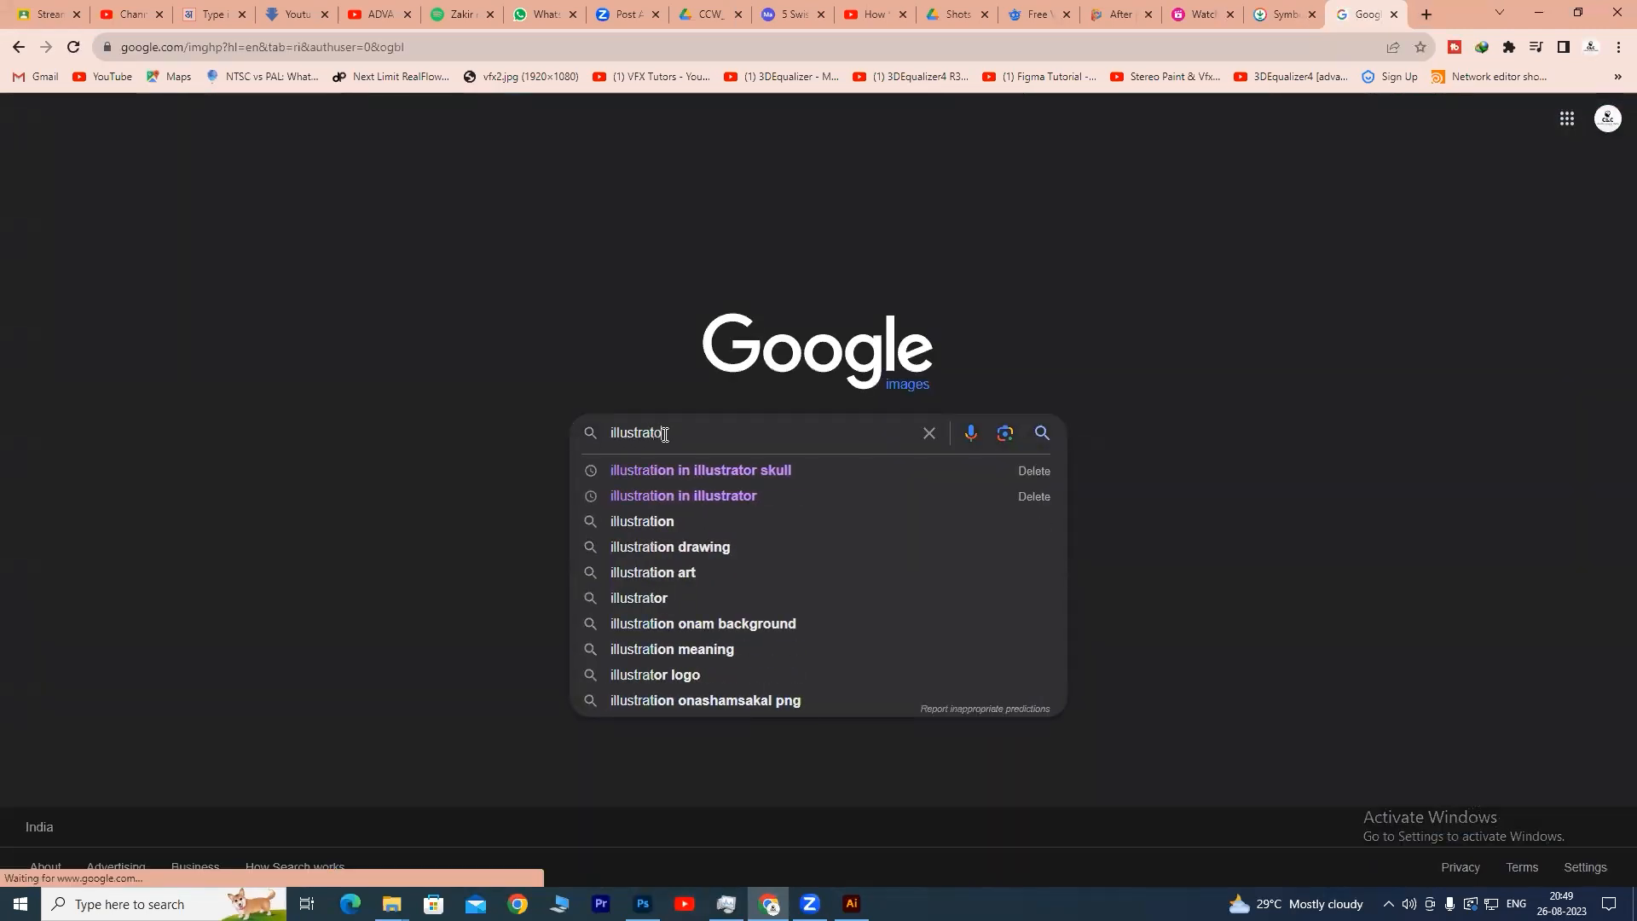
{"action": "type", "text": " symbol"}
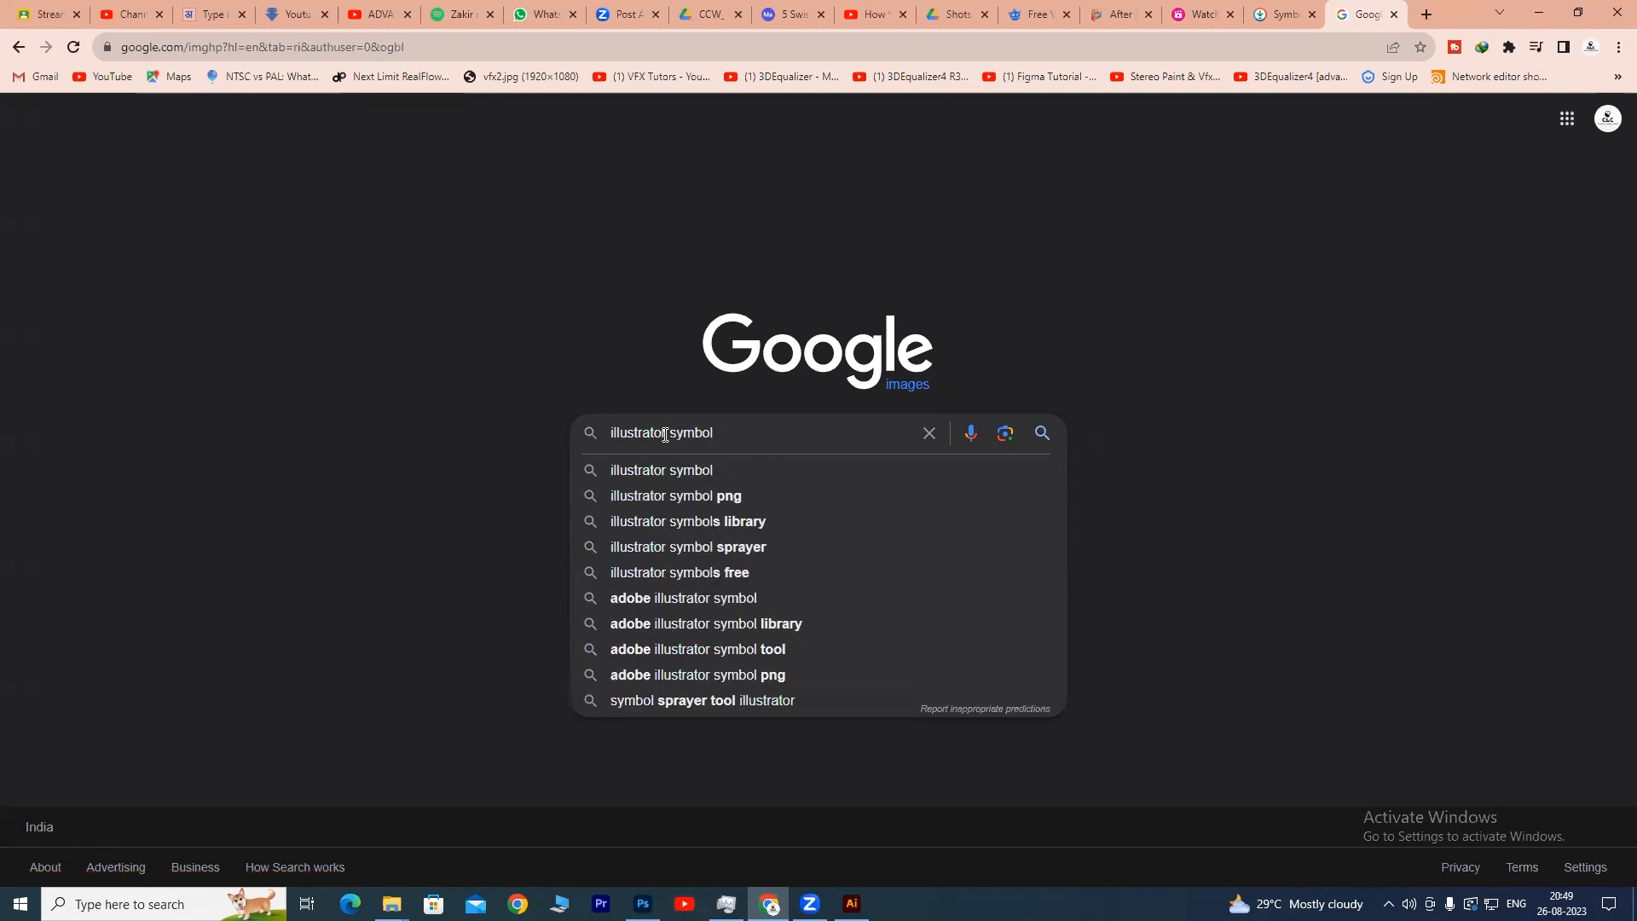
{"action": "type", "text": " design"}
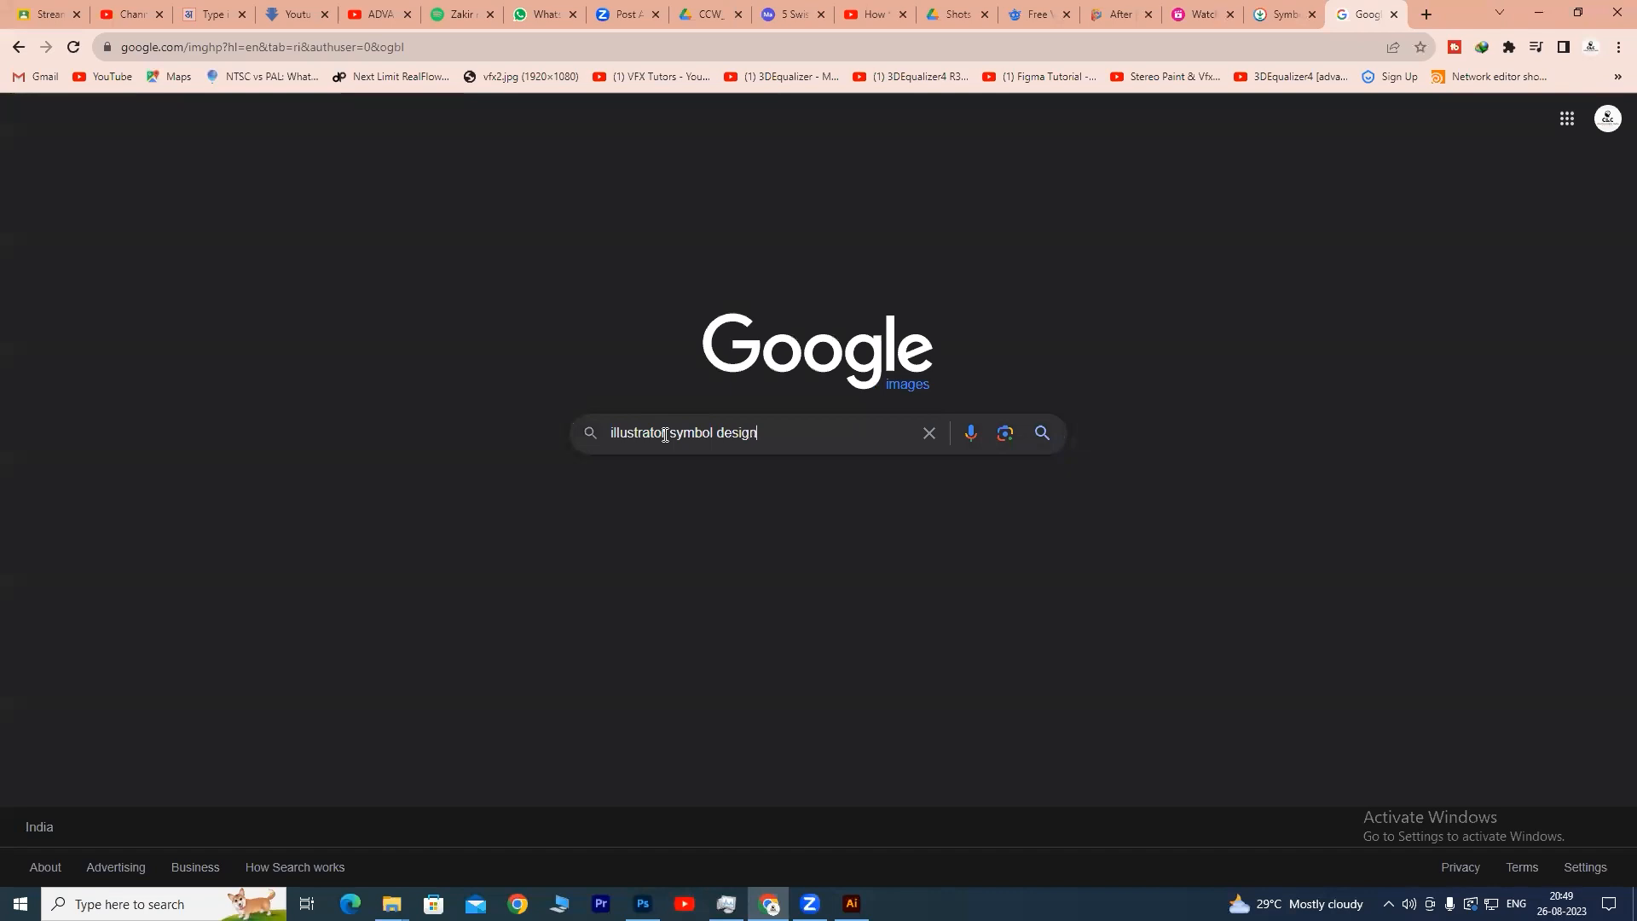
{"action": "key", "text": "Return"}
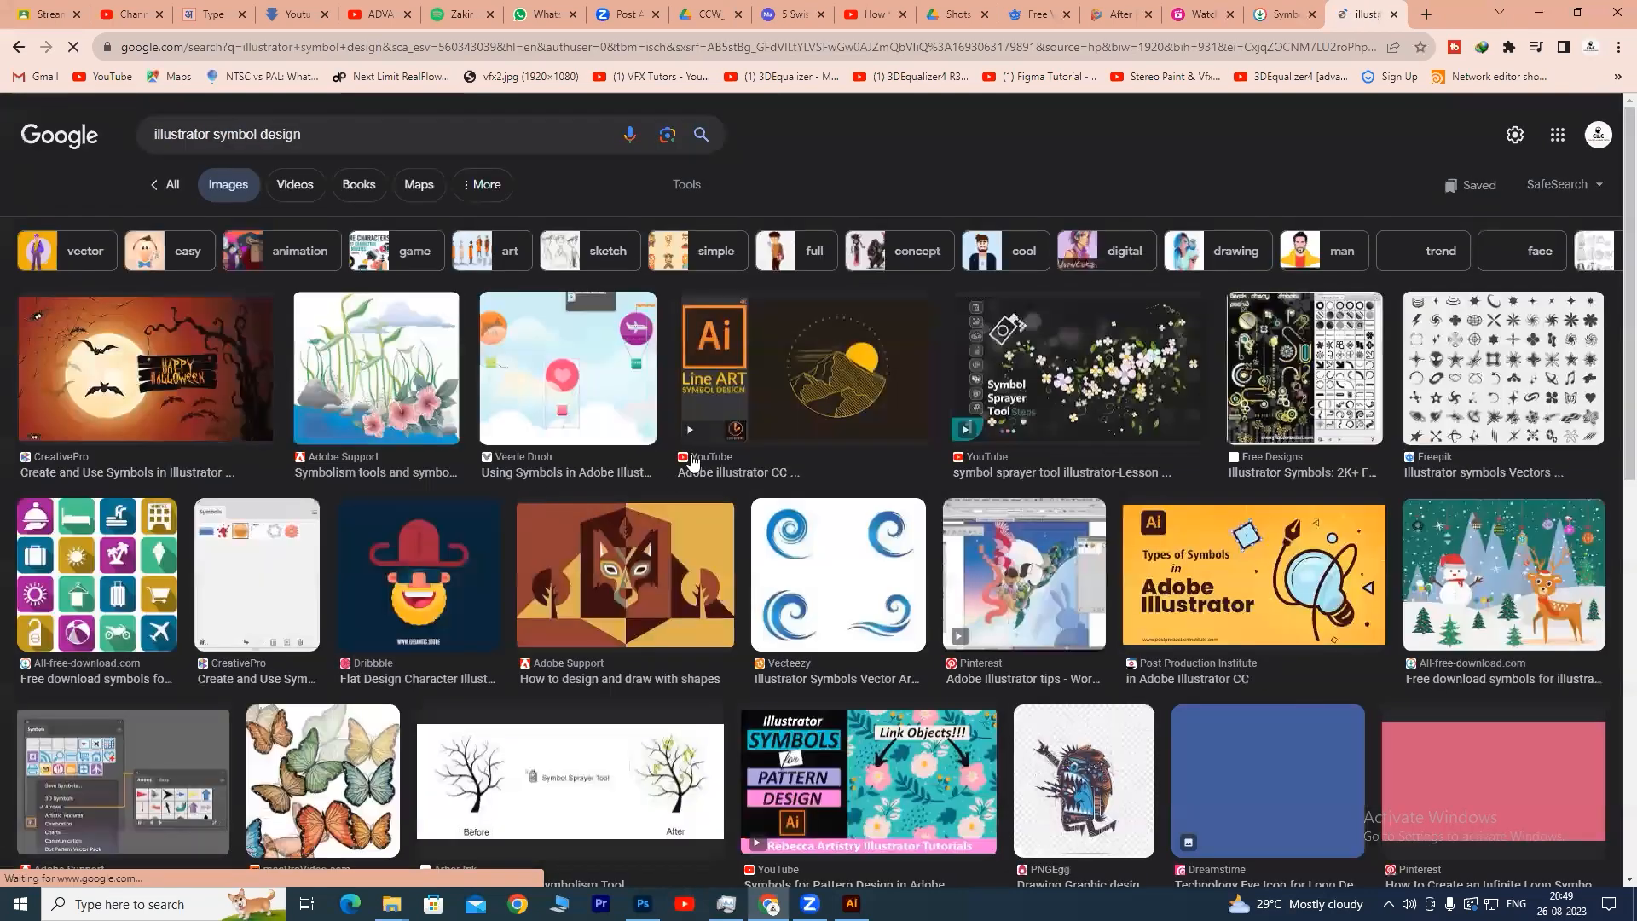
- Preview the line art symbol, the hot air balloon symbols and the Halloween scene from the image results
{"action": "left_click", "coordinate": [846, 376]}
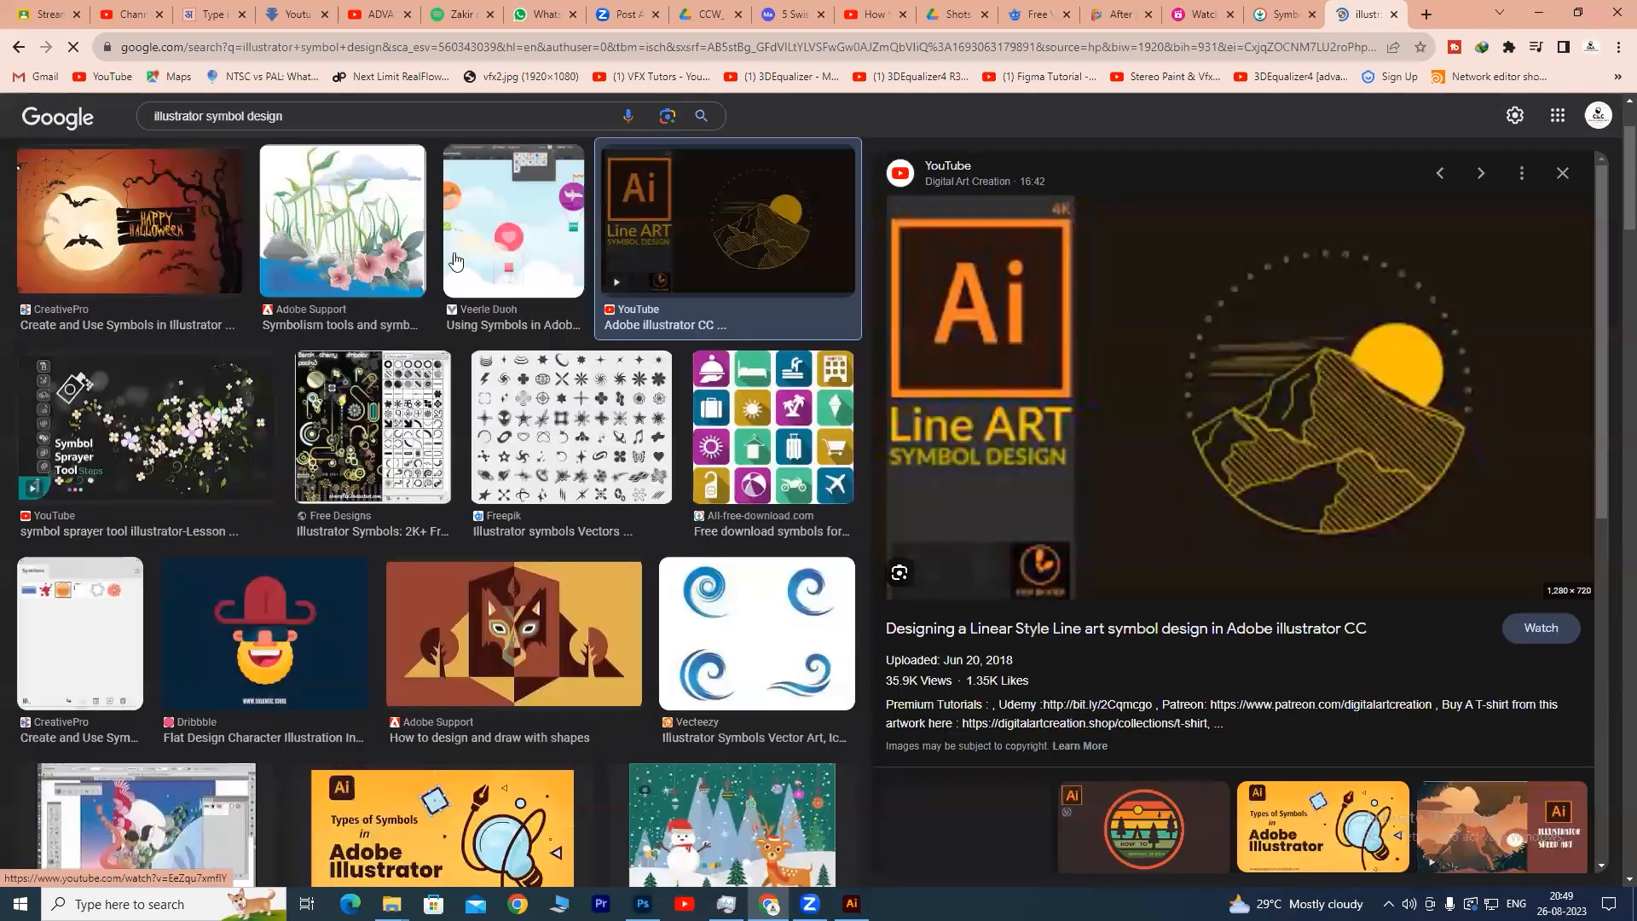
{"action": "key", "text": "Left"}
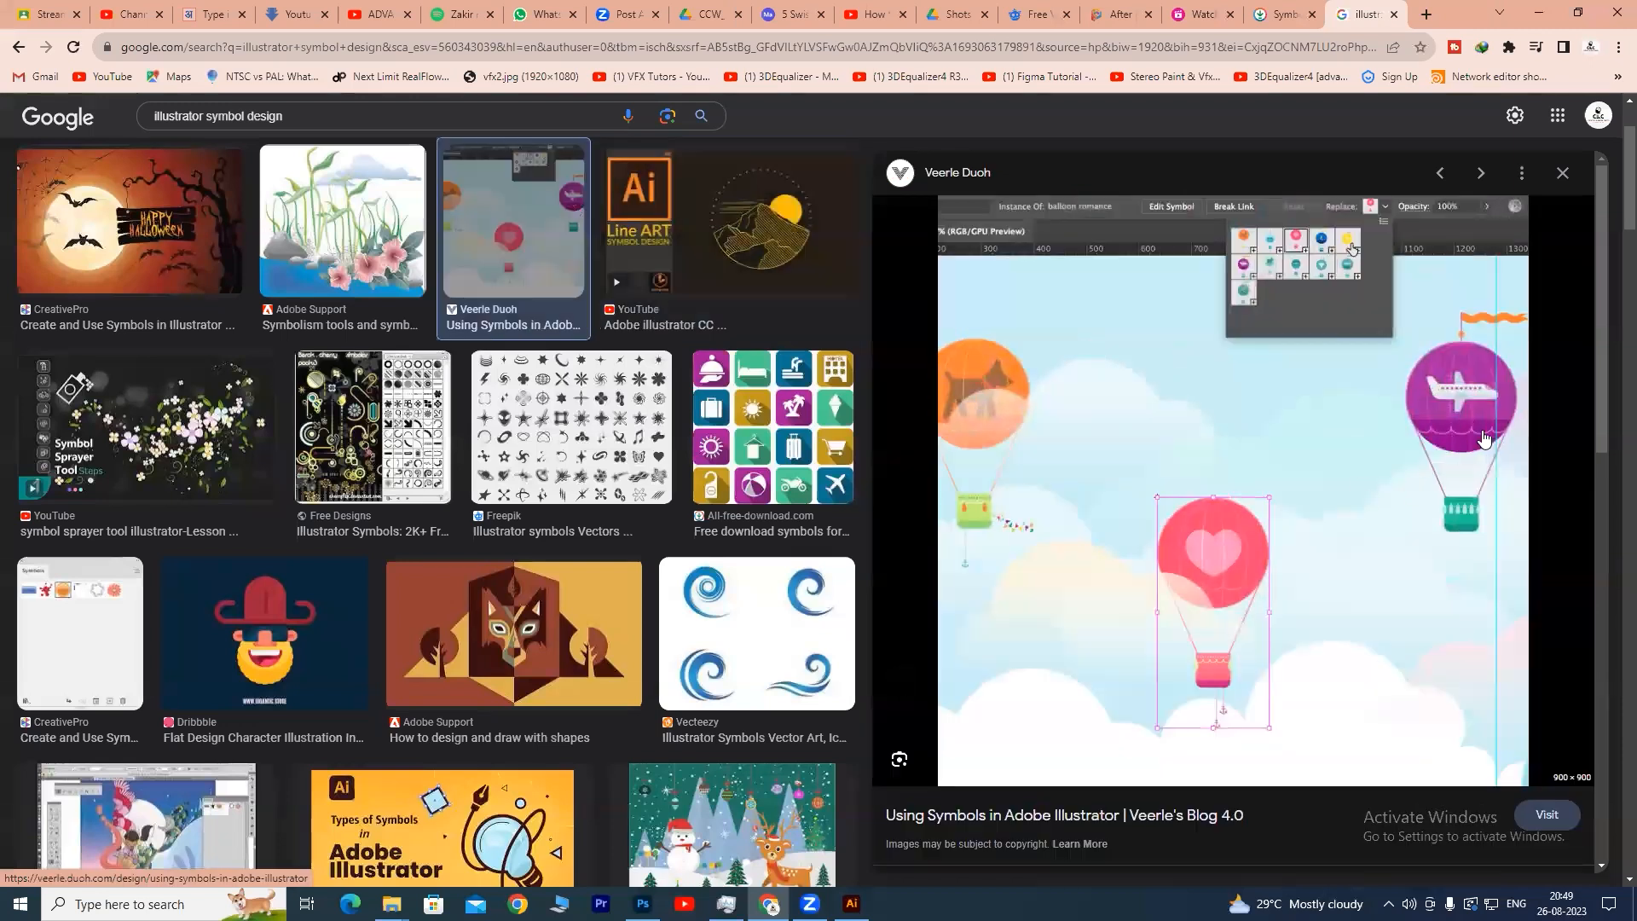
{"action": "left_click", "coordinate": [167, 224]}
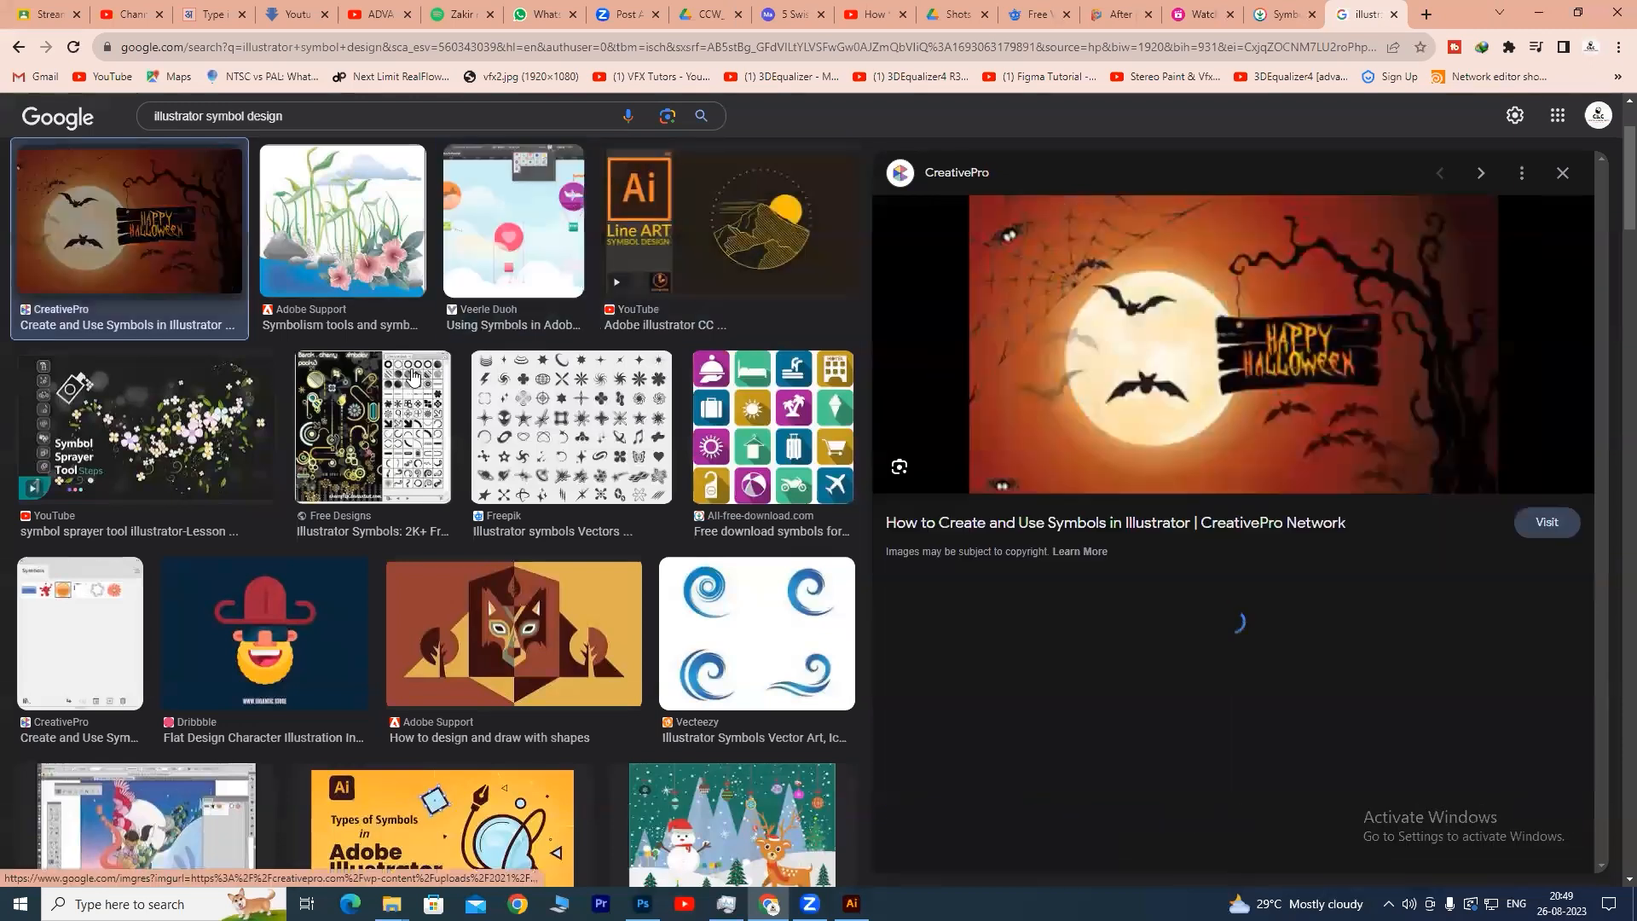
{"action": "scroll", "coordinate": [508, 563], "scroll_direction": "down", "scroll_amount": 3}
{"action": "scroll", "coordinate": [476, 473], "scroll_direction": "down", "scroll_amount": 2}
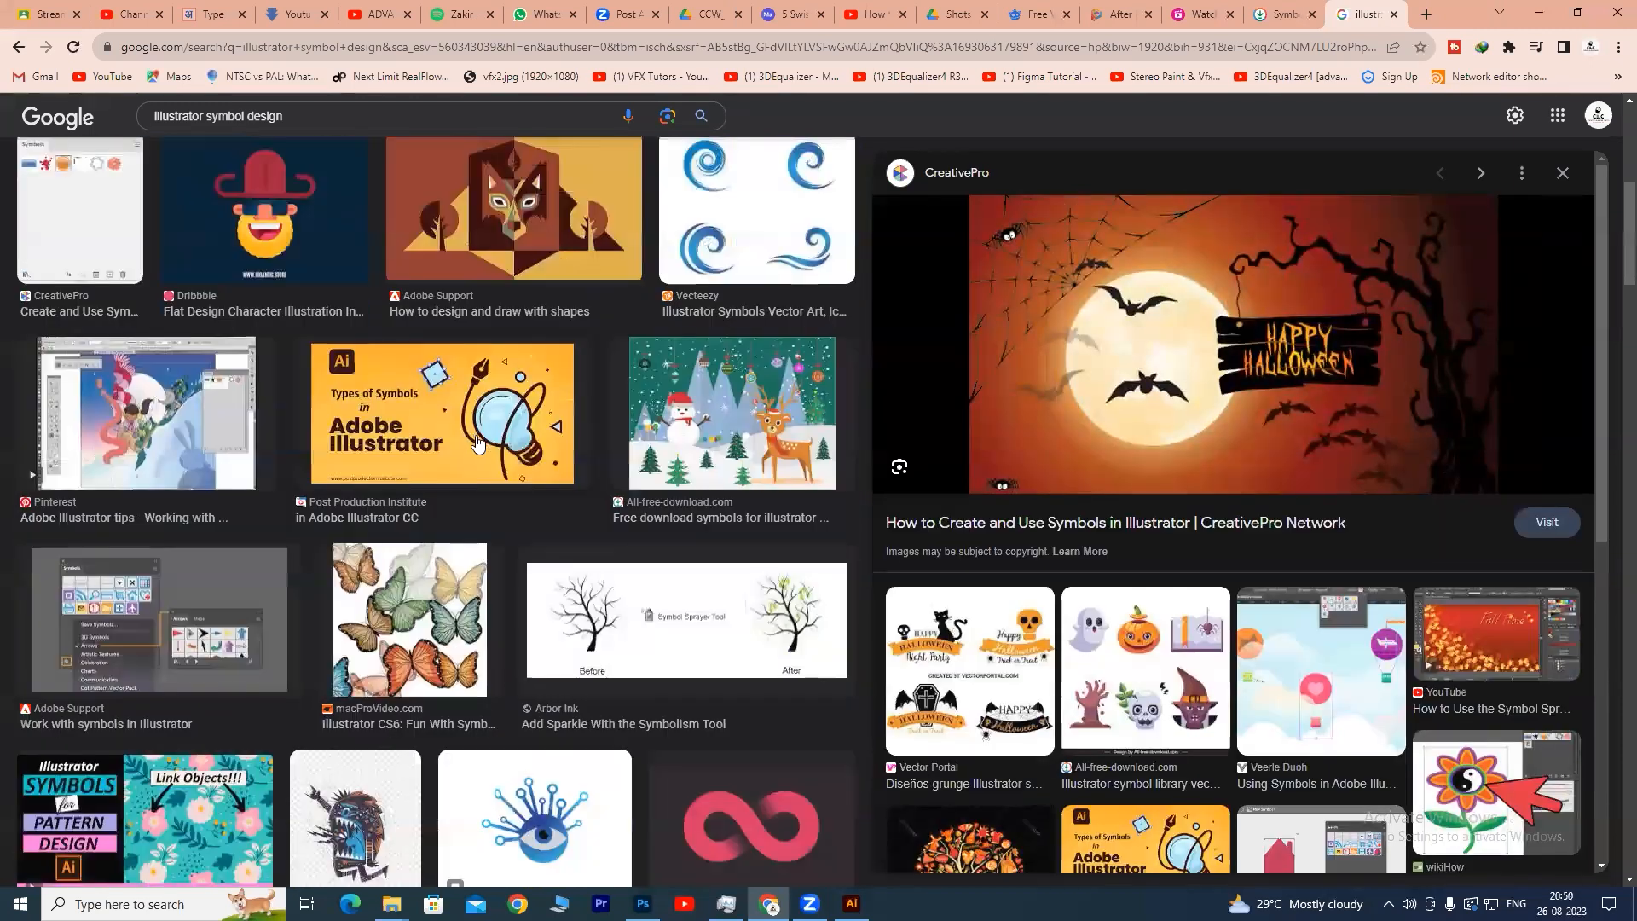
- Preview the Christmas symbols scene, the black looped logo symbol and Freepik's round Illustrator tool icons
{"action": "left_click", "coordinate": [709, 410]}
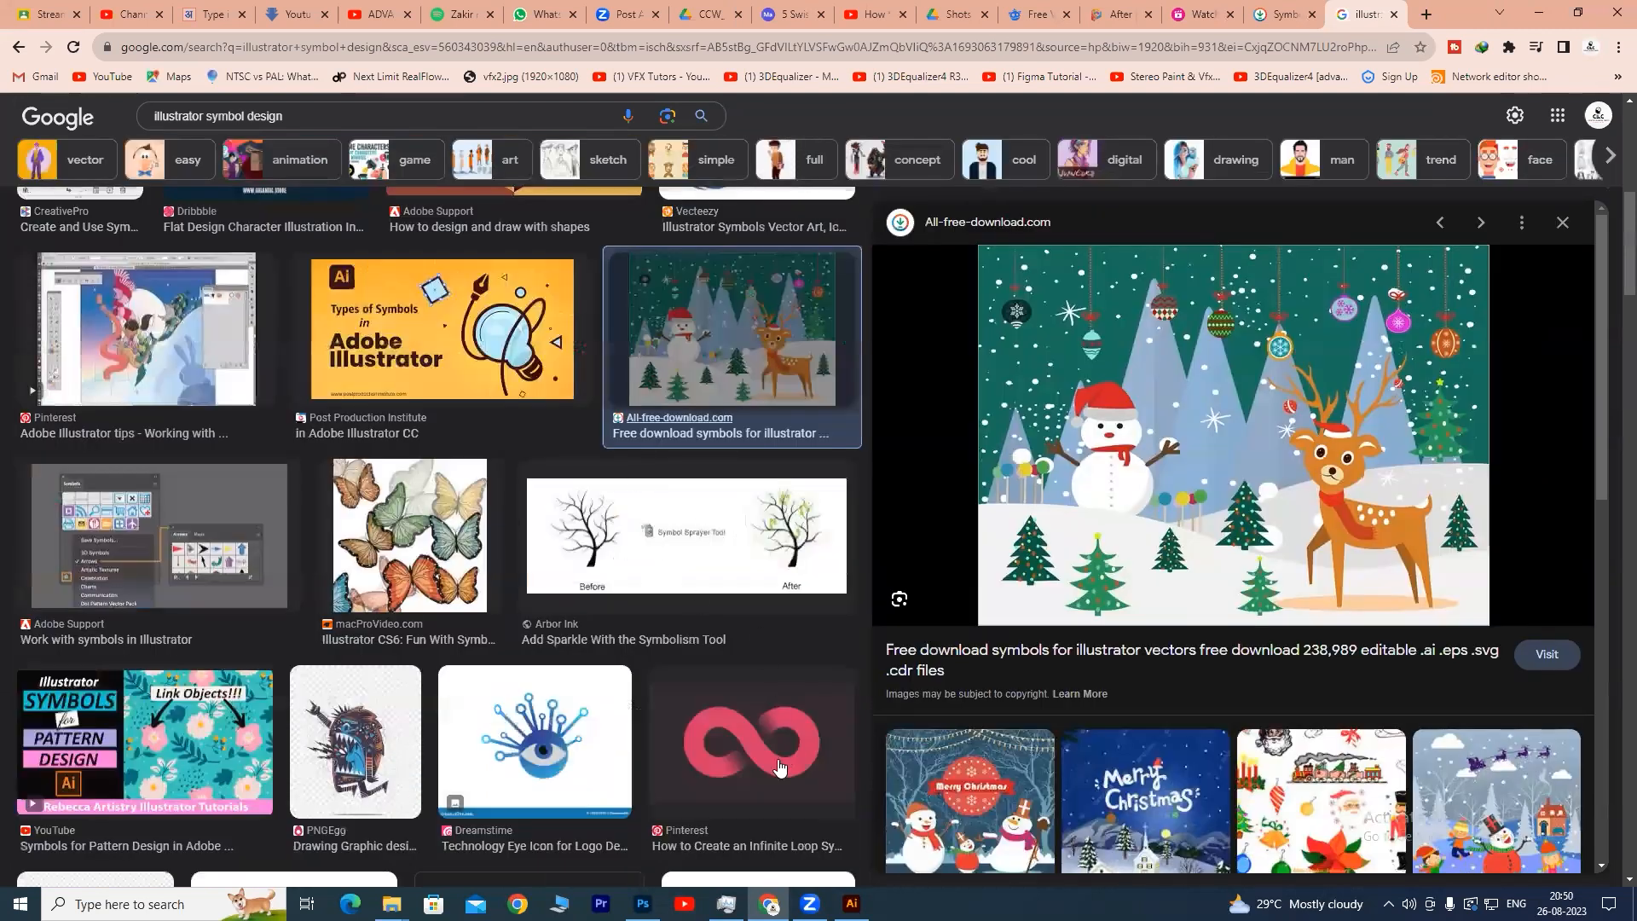
{"action": "scroll", "coordinate": [702, 602], "scroll_direction": "down", "scroll_amount": 4}
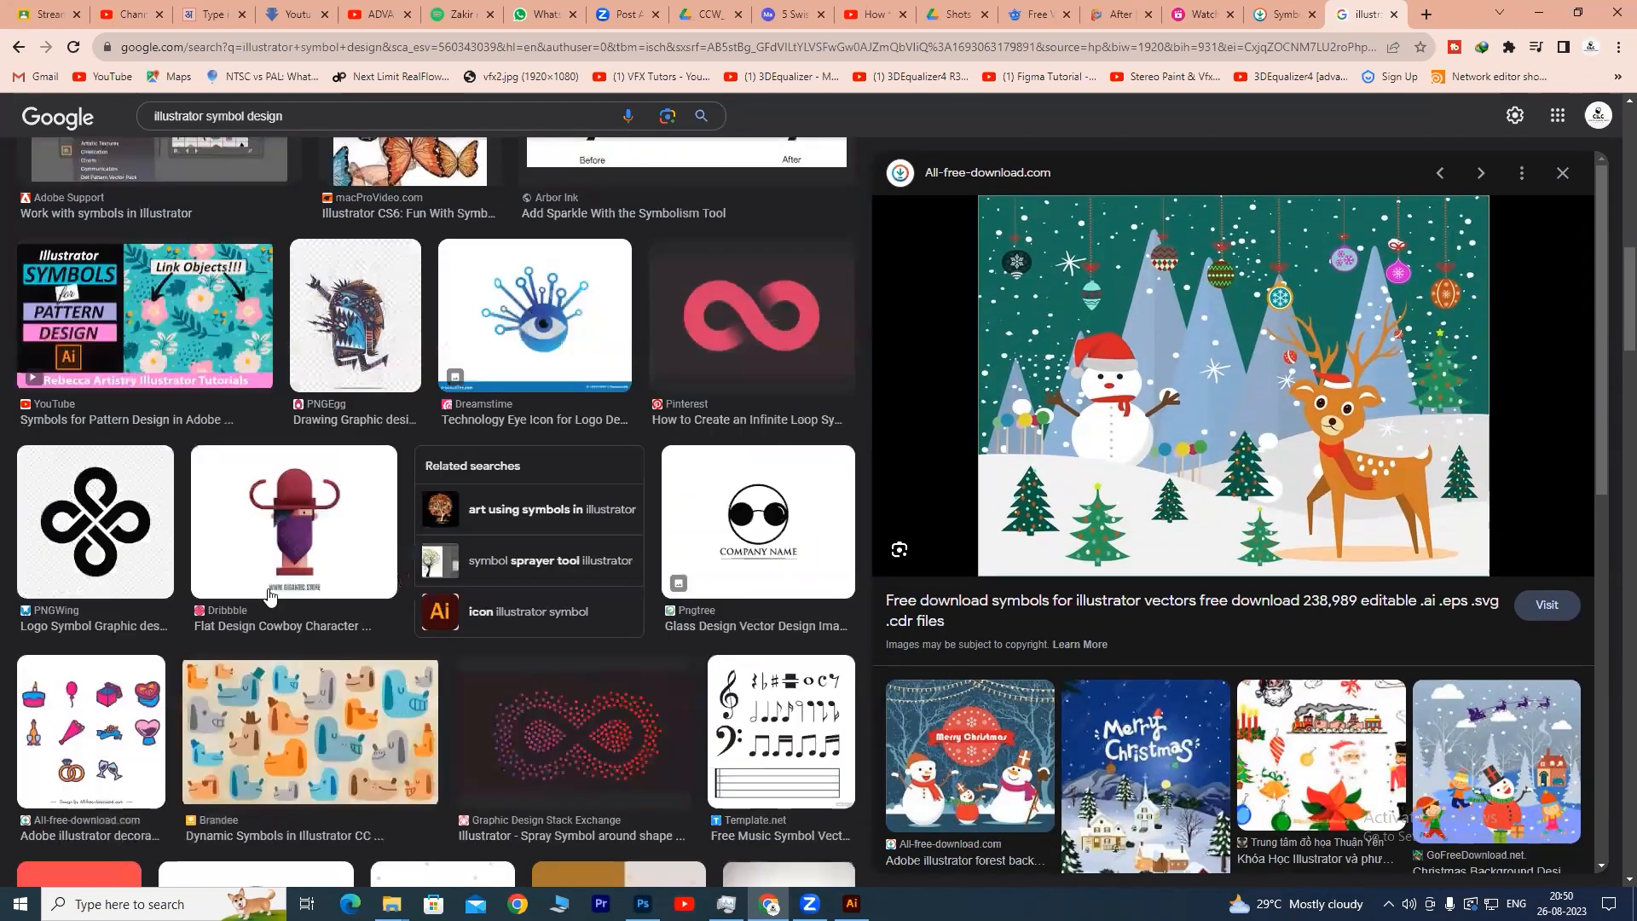
{"action": "left_click", "coordinate": [105, 546]}
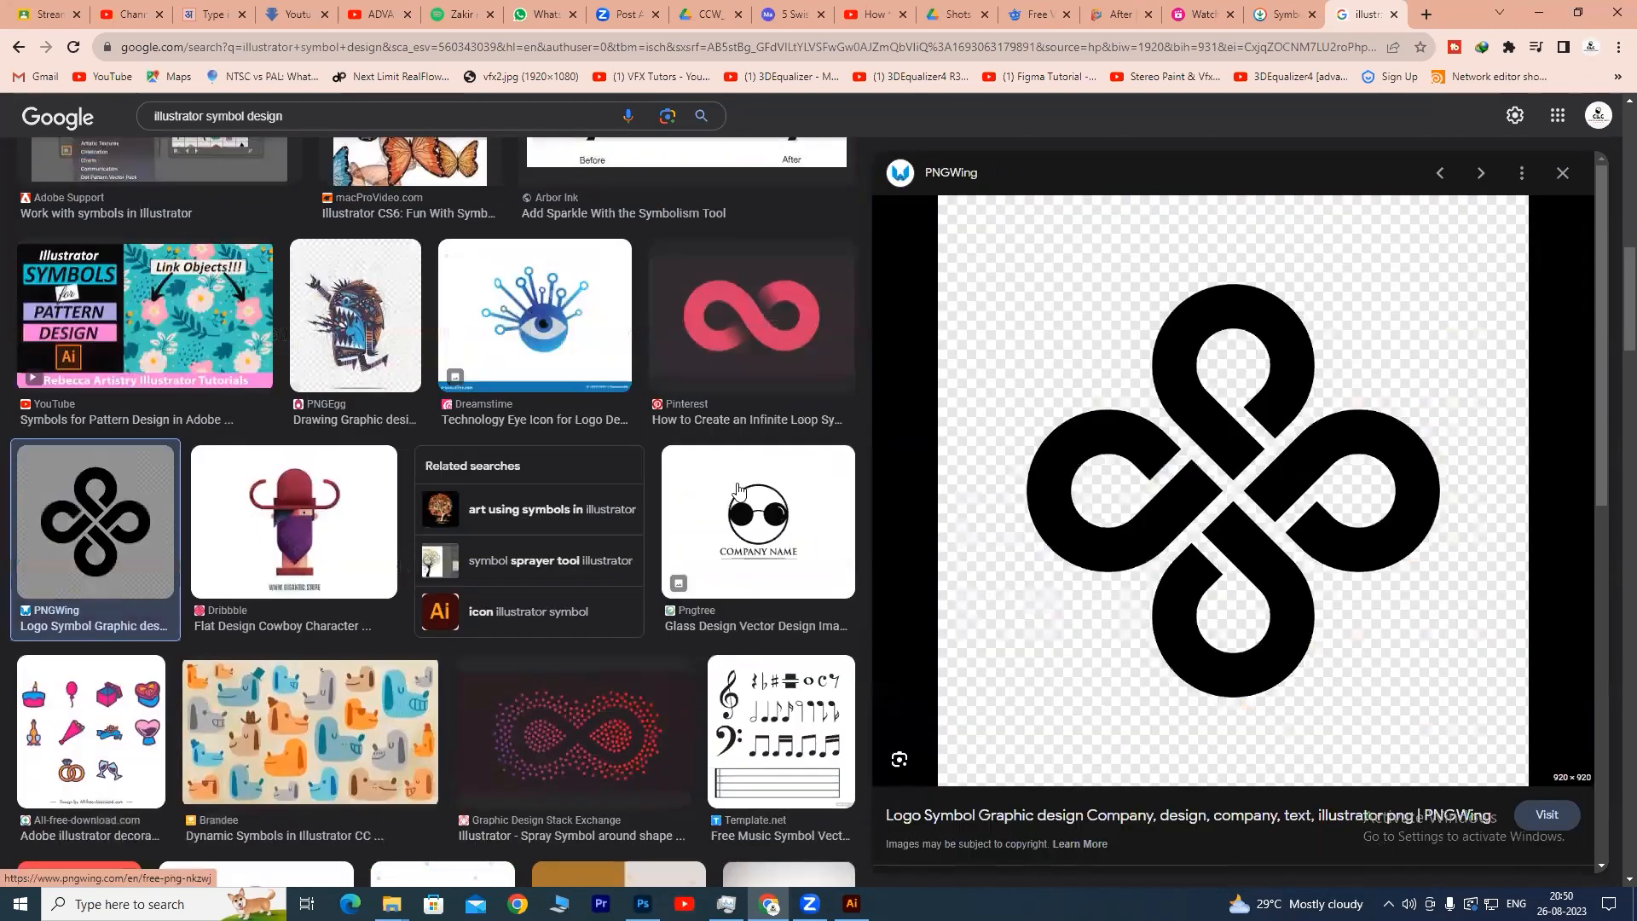
{"action": "scroll", "coordinate": [736, 494], "scroll_direction": "down", "scroll_amount": 5}
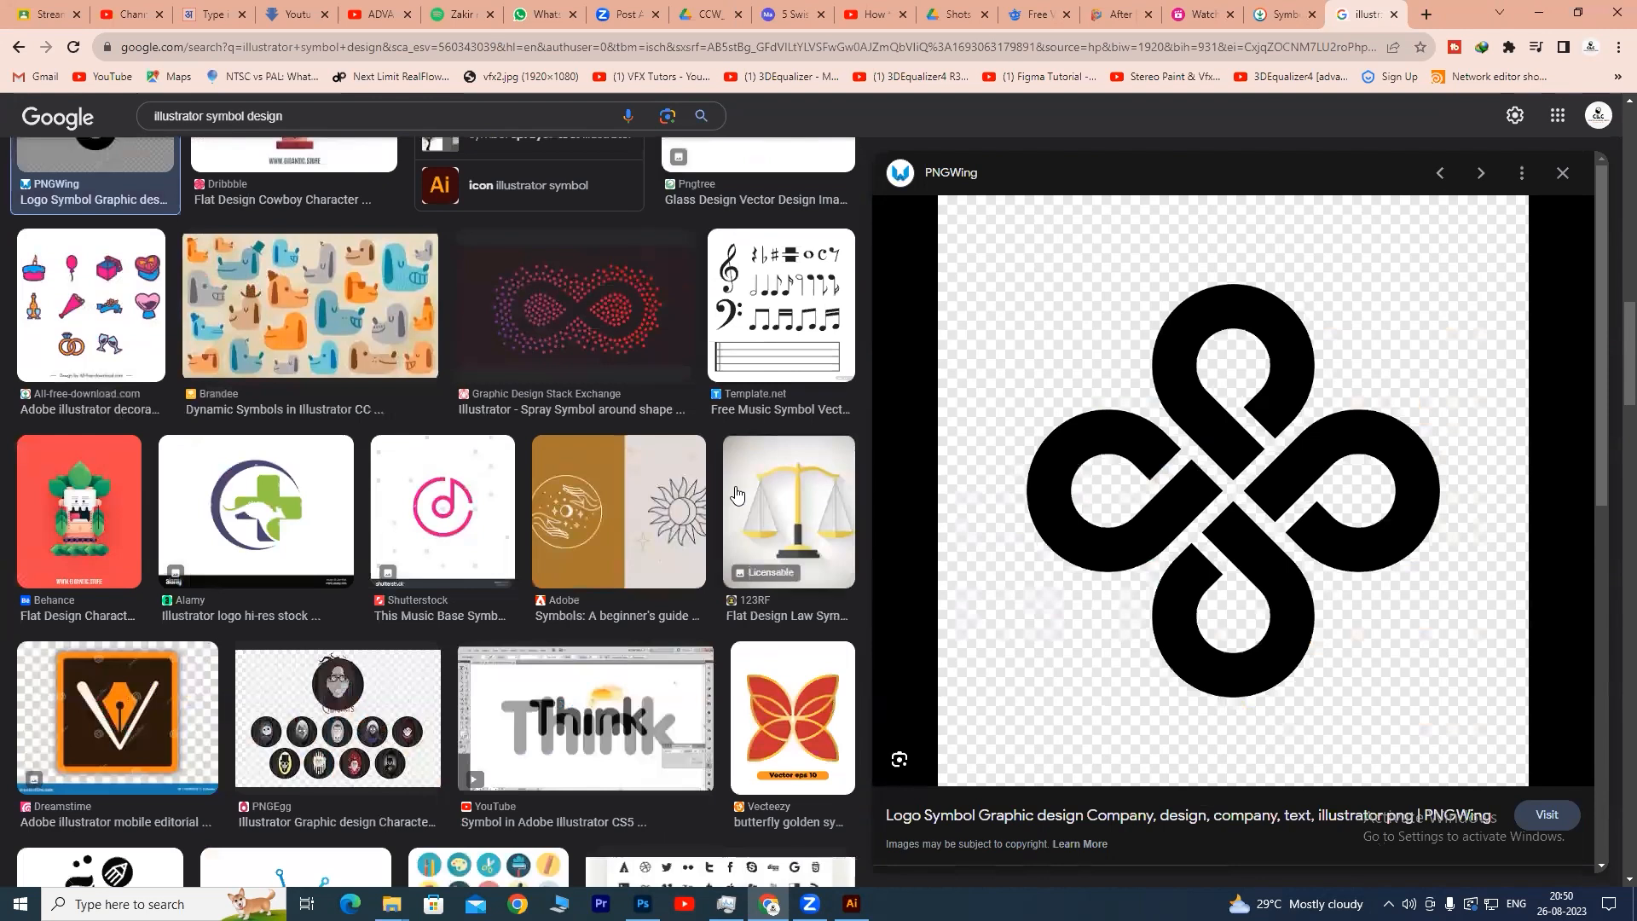
{"action": "scroll", "coordinate": [736, 494], "scroll_direction": "down", "scroll_amount": 4}
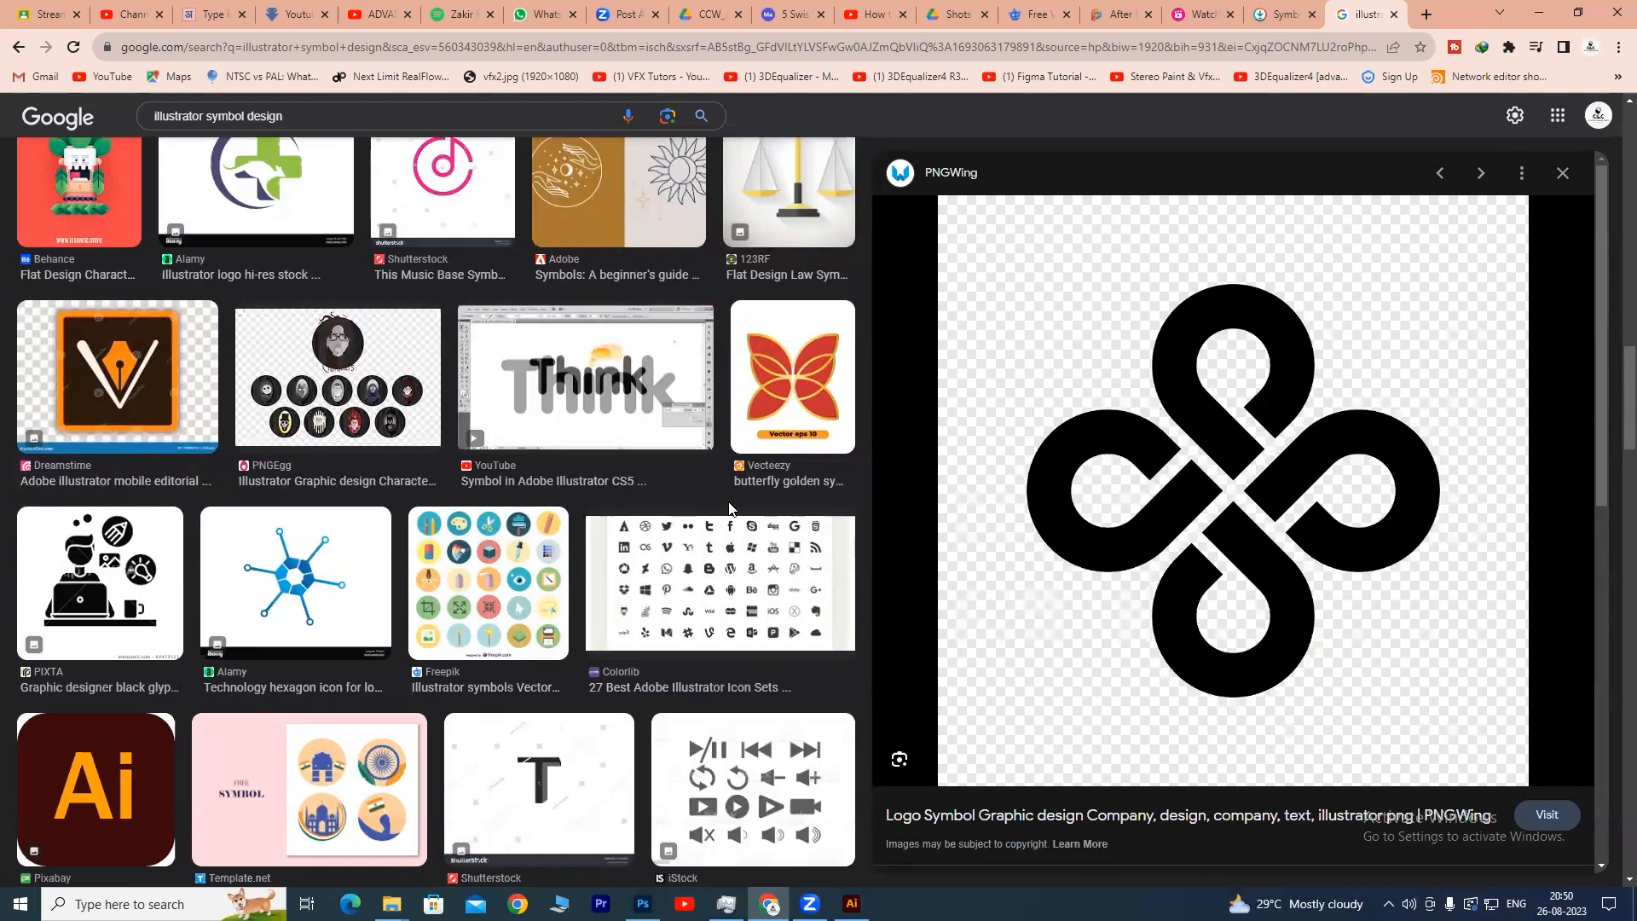
{"action": "left_click", "coordinate": [499, 565]}
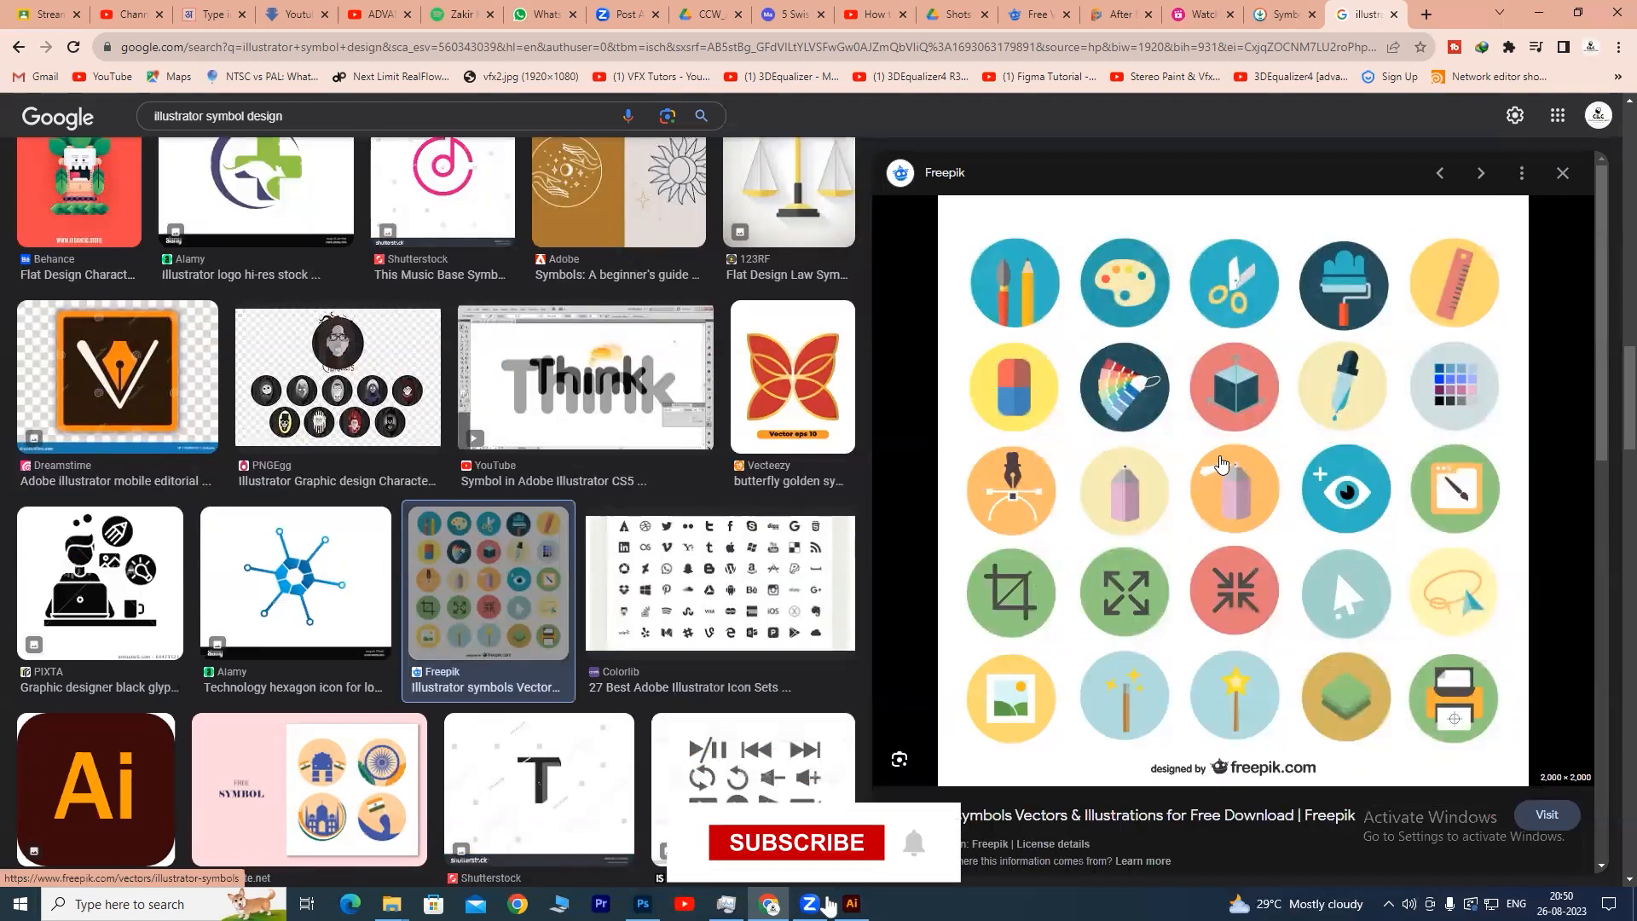
{"action": "right_click", "coordinate": [1233, 378]}
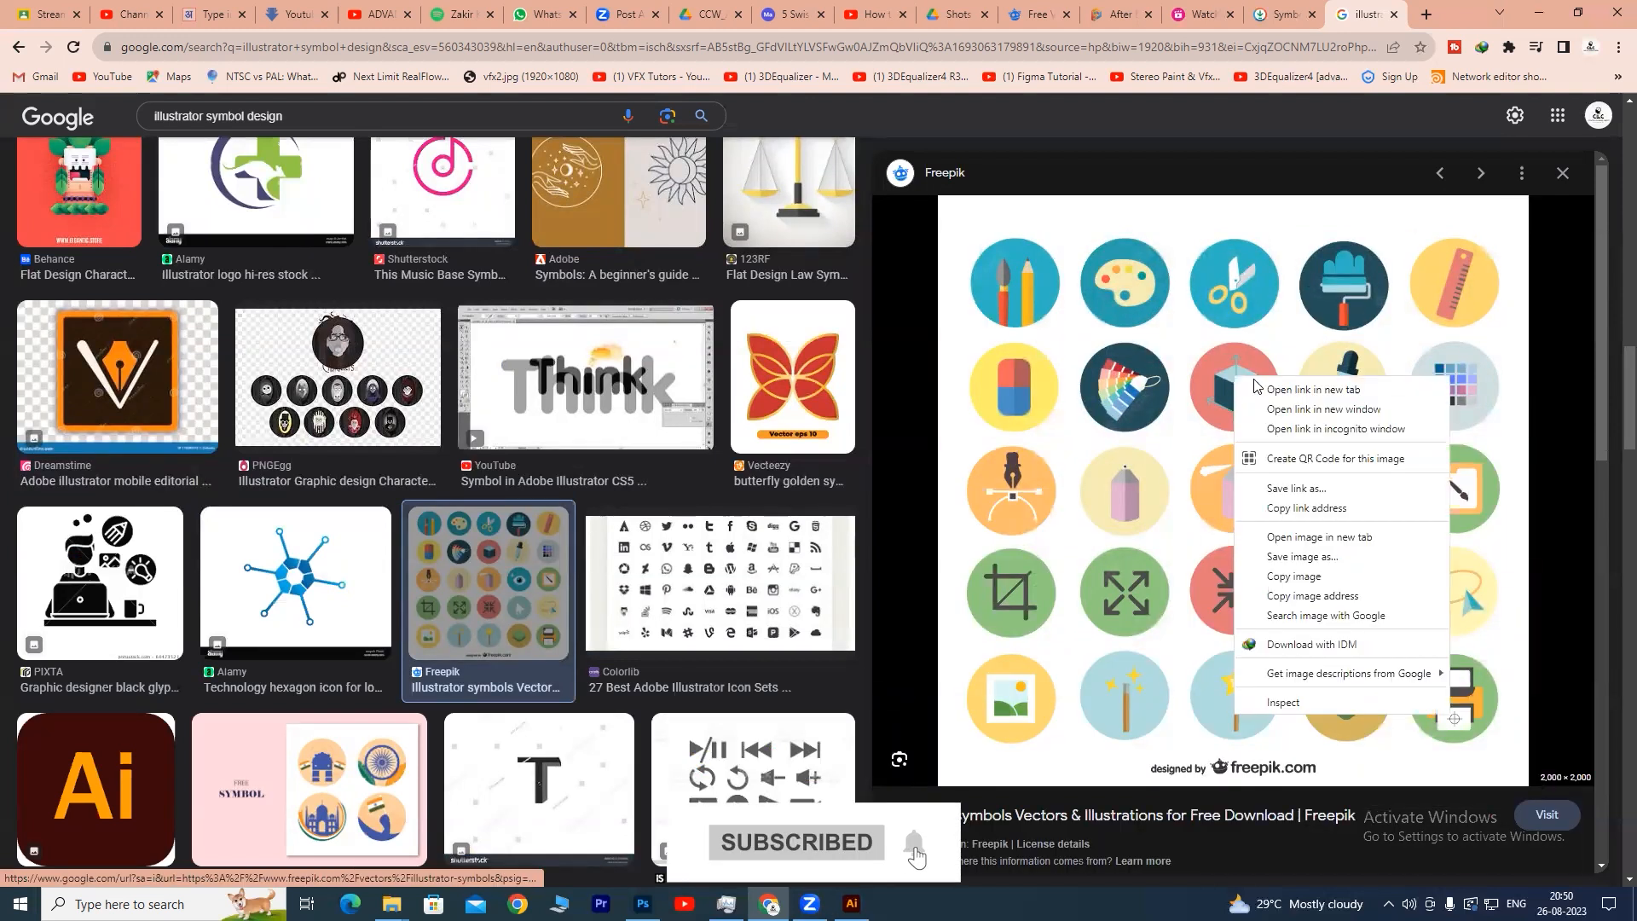
{"action": "left_click", "coordinate": [1309, 559]}
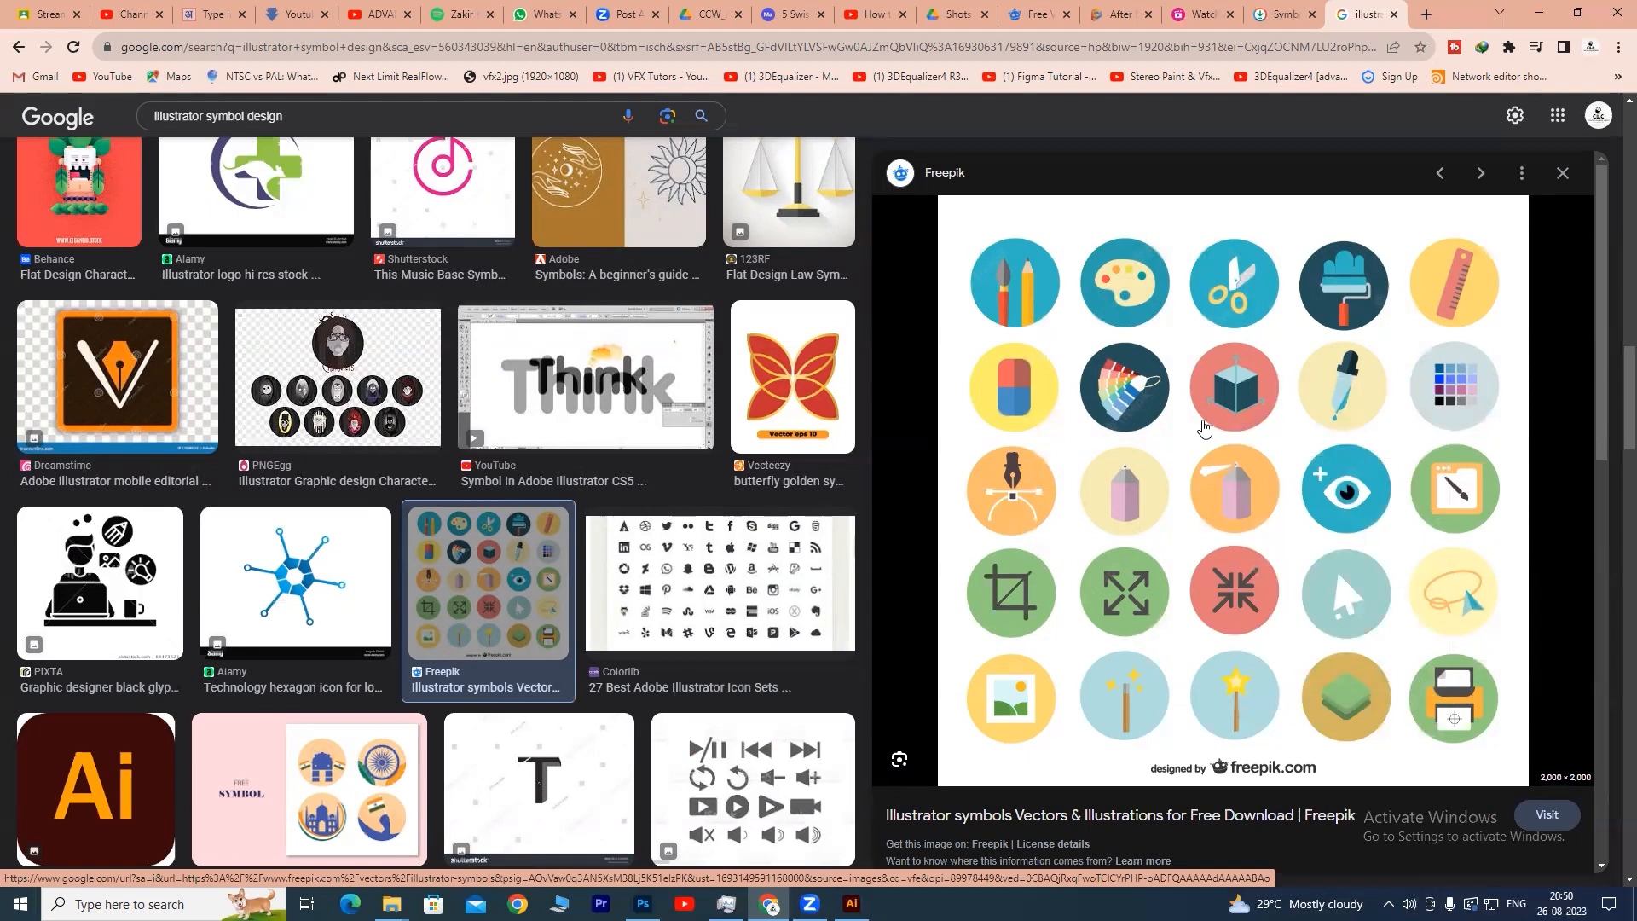
{"action": "scroll", "coordinate": [1221, 428], "scroll_direction": "down", "scroll_amount": 4}
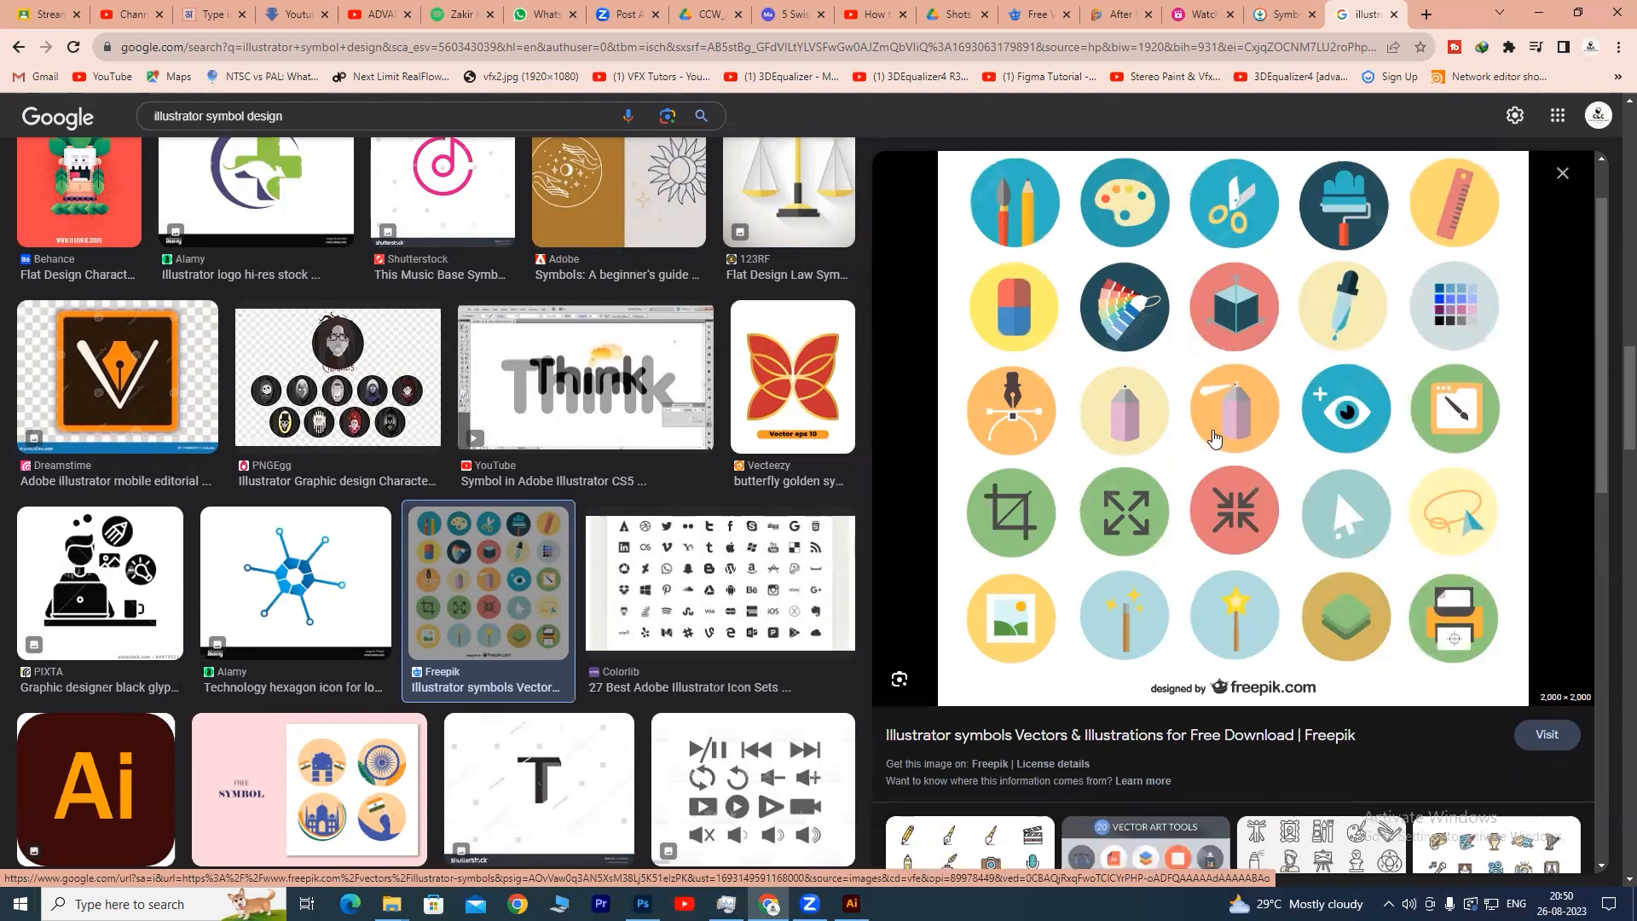
{"action": "scroll", "coordinate": [1213, 373], "scroll_direction": "up", "scroll_amount": 3}
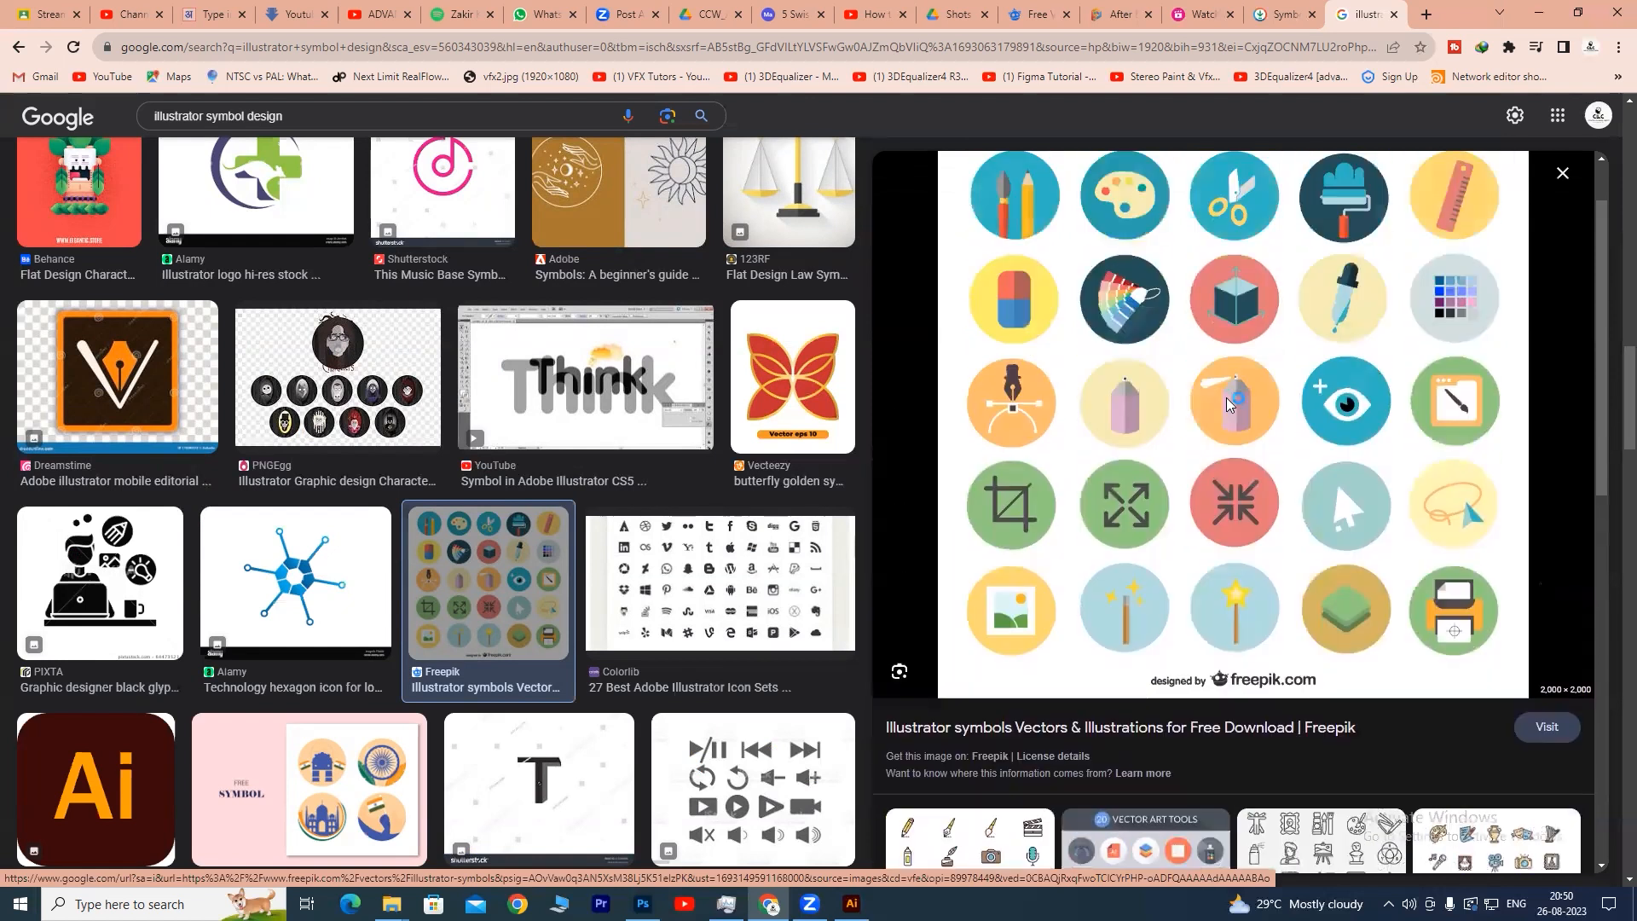
{"action": "right_click", "coordinate": [1158, 428]}
{"action": "key", "text": "v"}
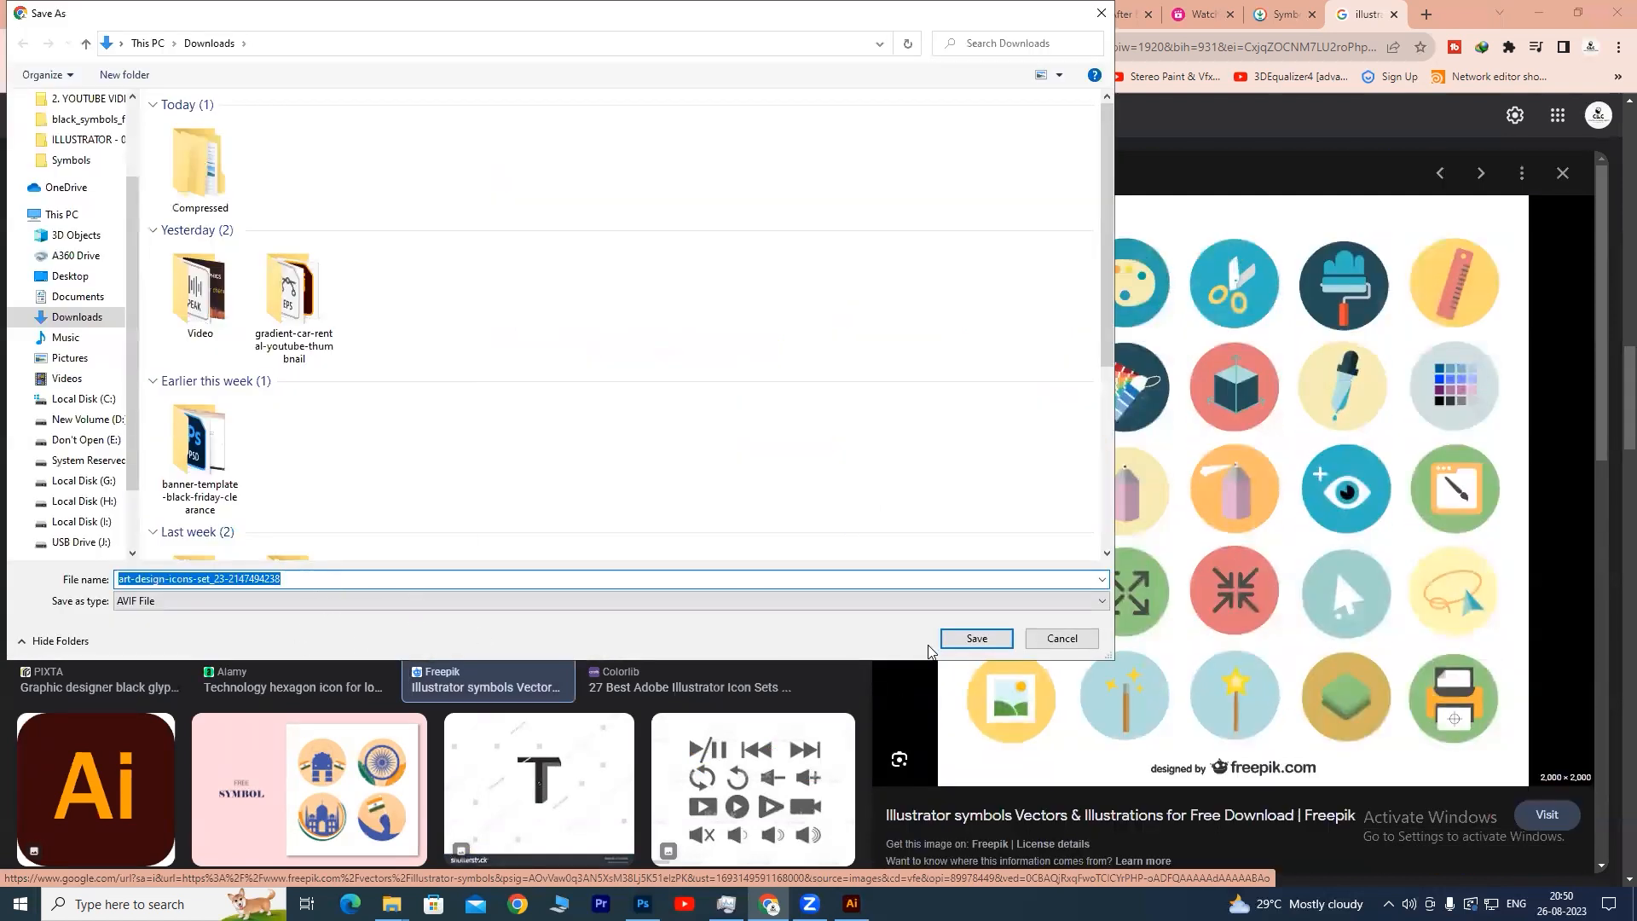
{"action": "left_click", "coordinate": [1062, 638]}
- Open Alamy's collection of 25 flat design art icons from the related images and save it to Downloads as HW
{"action": "scroll", "coordinate": [1187, 505], "scroll_direction": "down", "scroll_amount": 7}
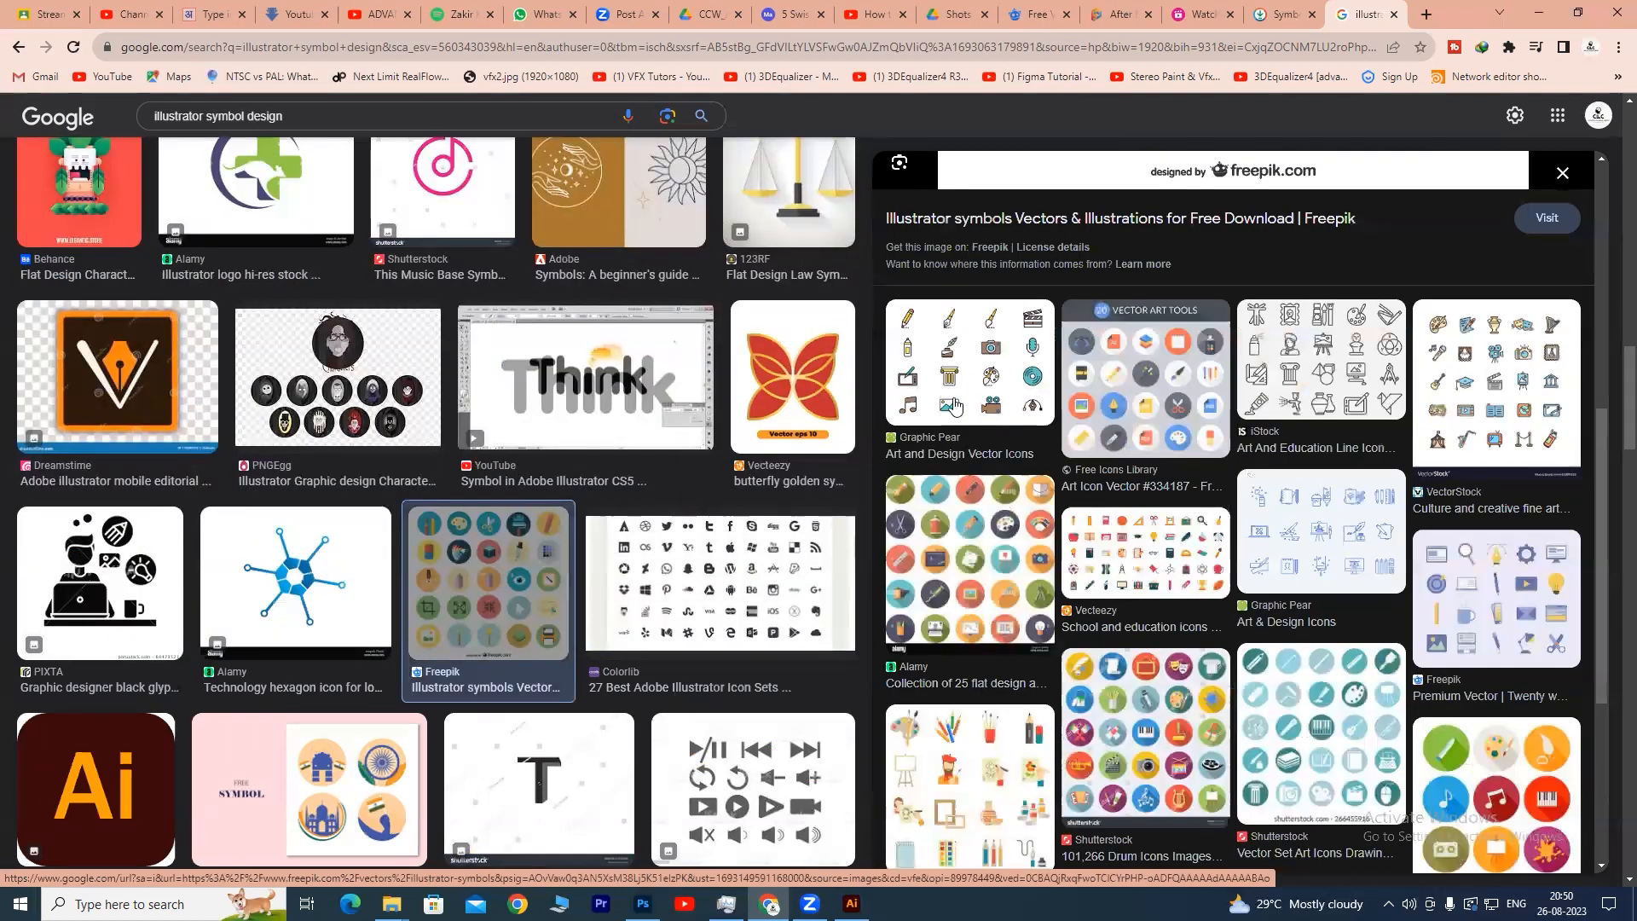
{"action": "left_click", "coordinate": [961, 560]}
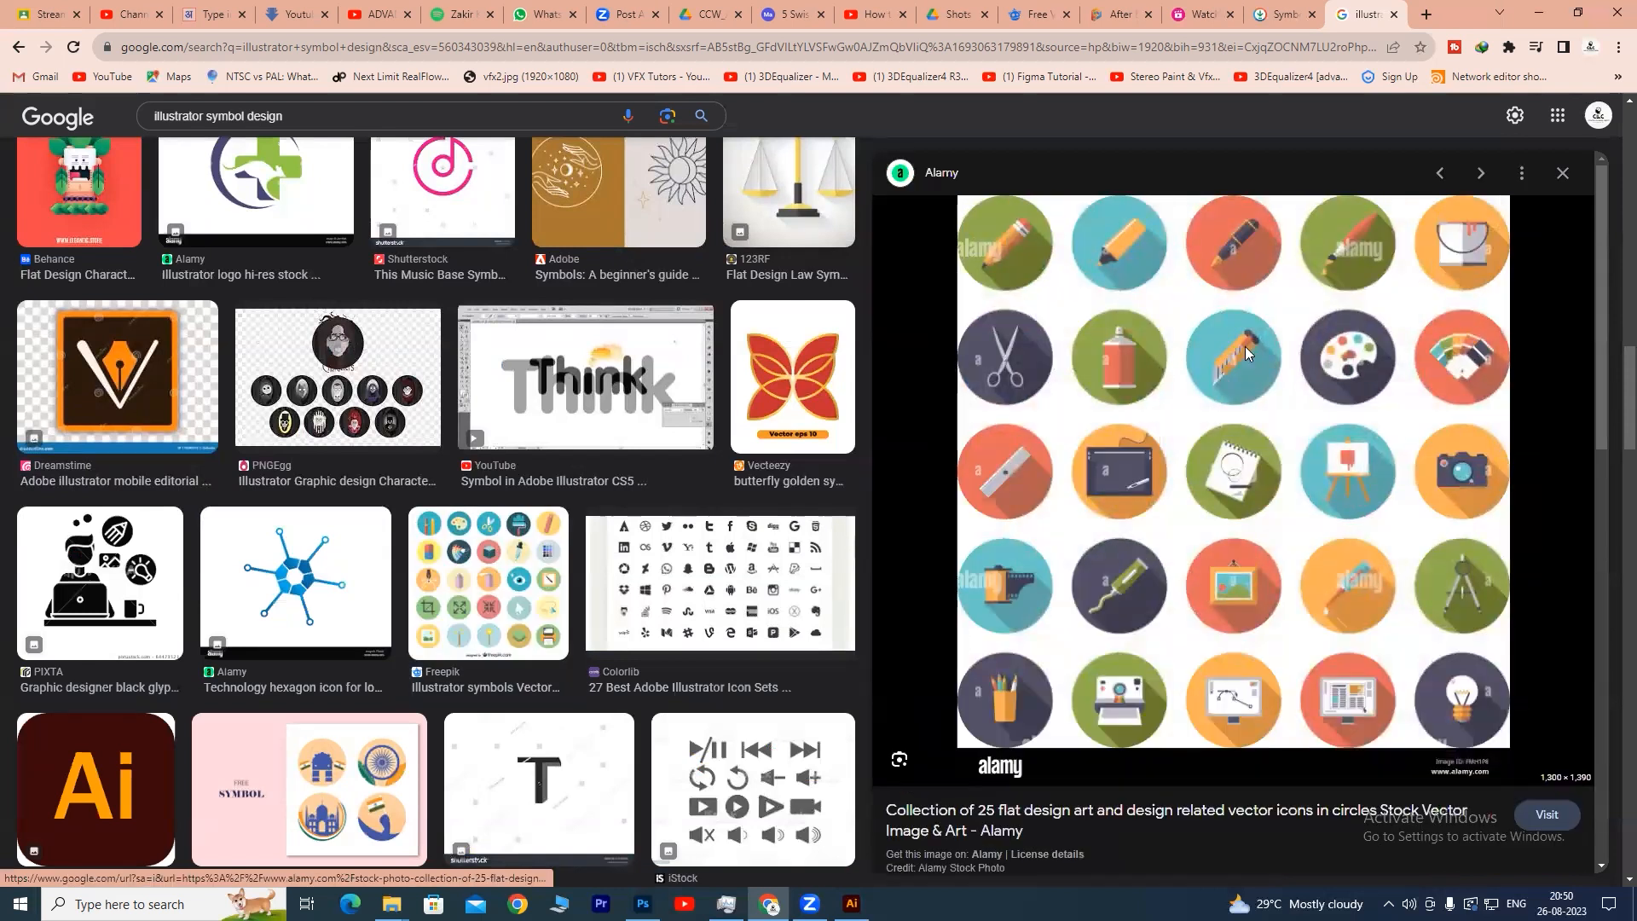
{"action": "right_click", "coordinate": [1228, 344]}
{"action": "left_click", "coordinate": [1299, 539]}
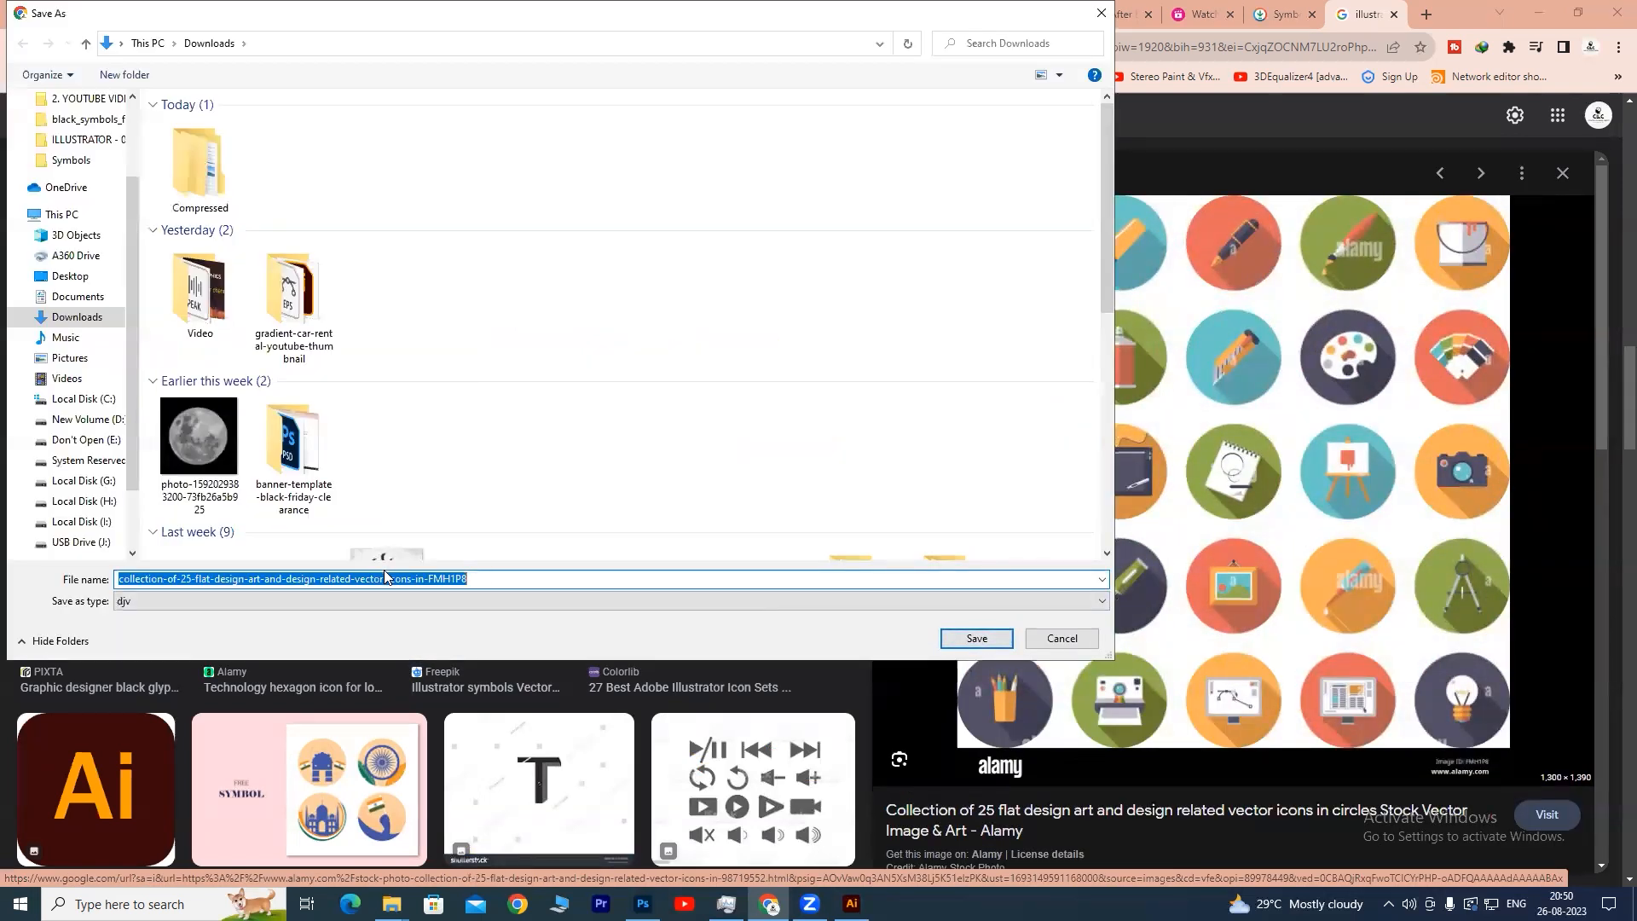
{"action": "type", "text": "HW"}
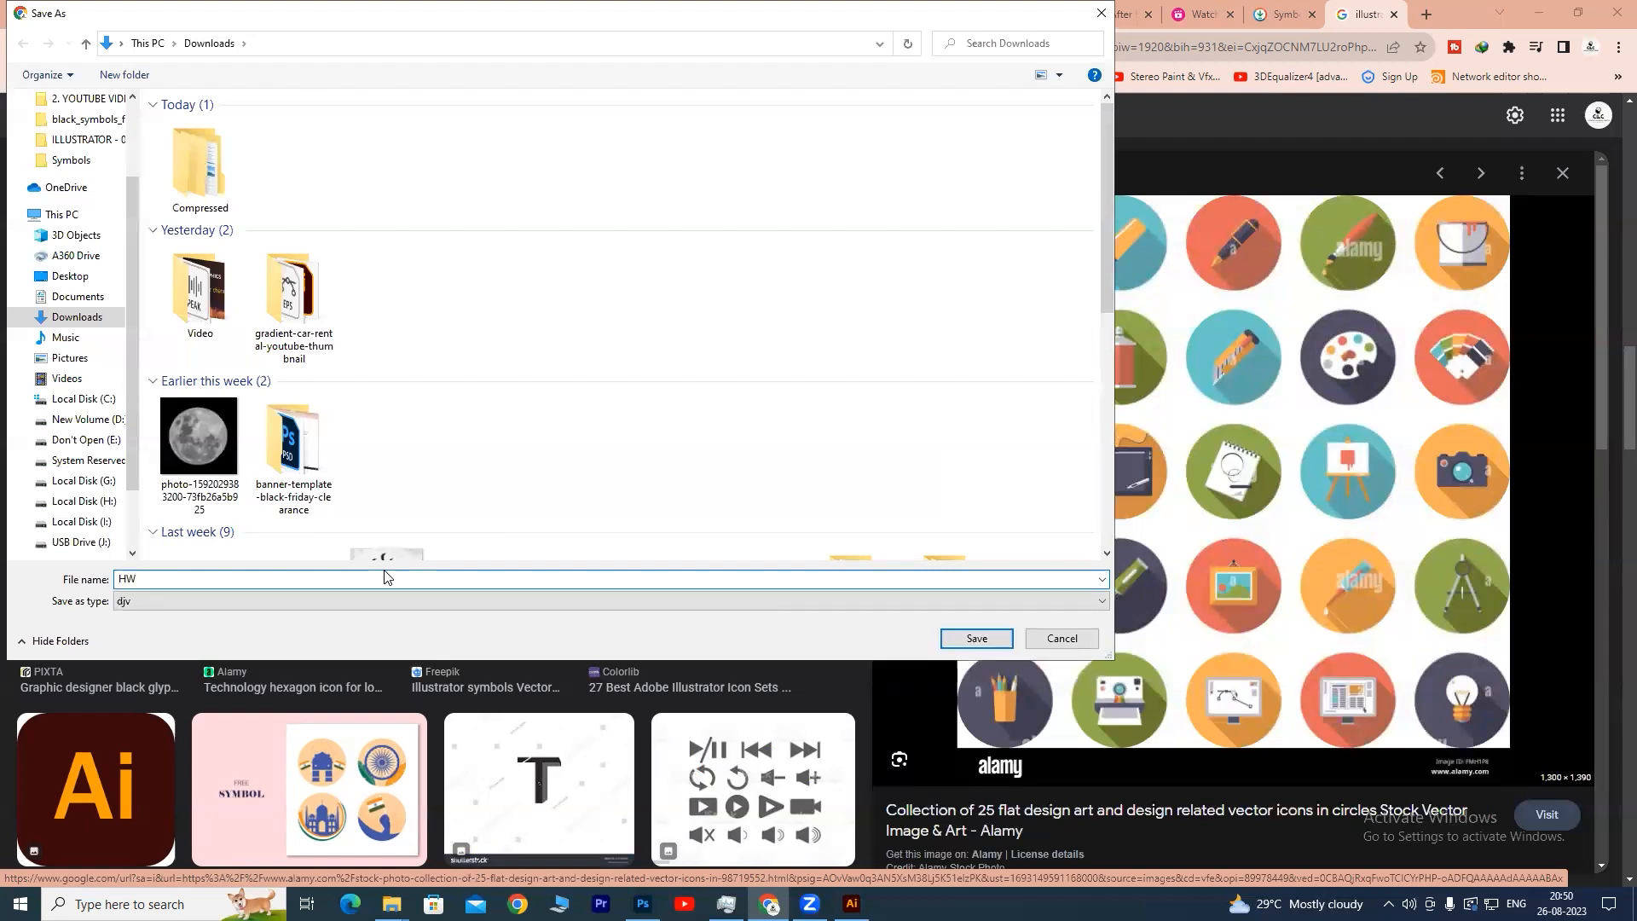
{"action": "left_click", "coordinate": [976, 639]}
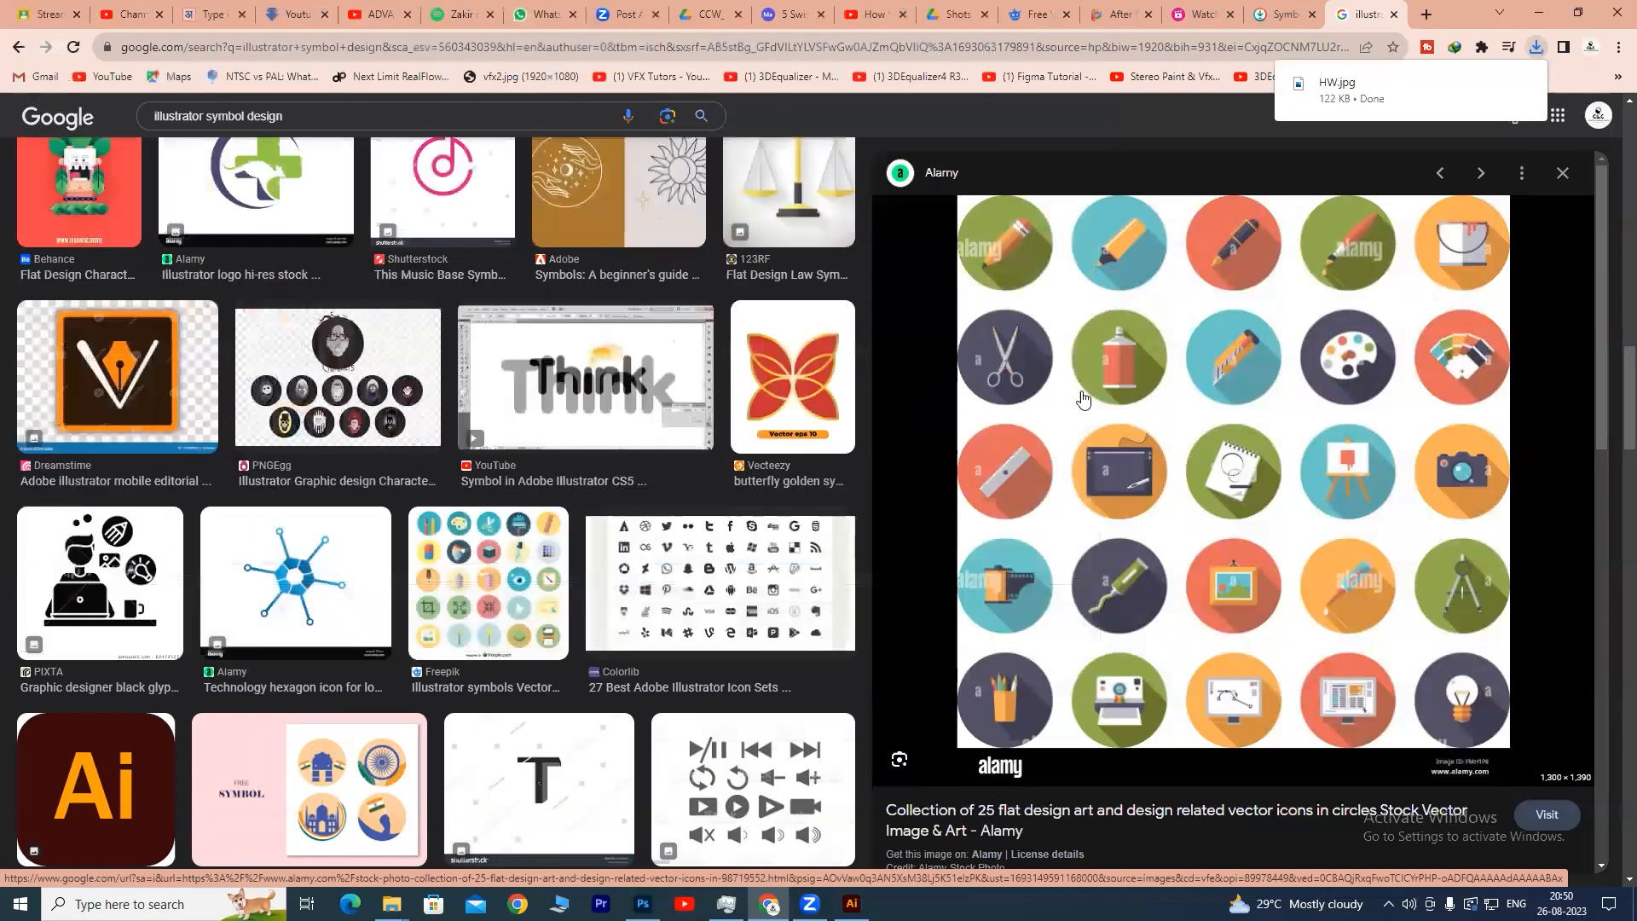
- Preview Colorlib's black social media icon set and its related outline icon set
{"action": "scroll", "coordinate": [1063, 440], "scroll_direction": "down", "scroll_amount": 5}
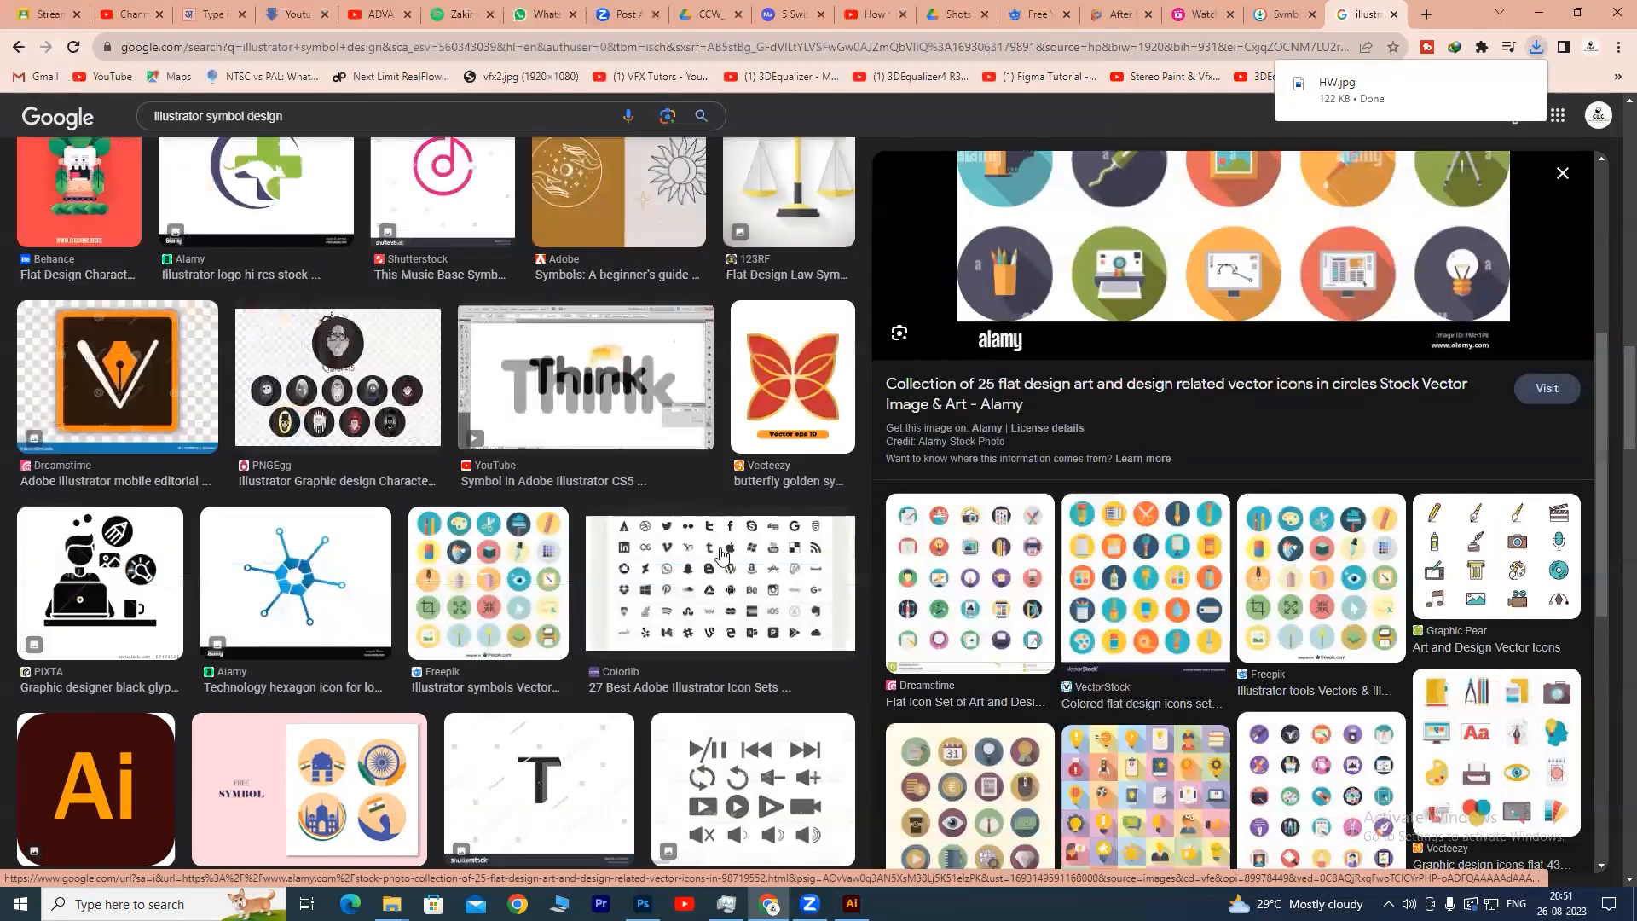
{"action": "scroll", "coordinate": [720, 555], "scroll_direction": "down", "scroll_amount": 3}
{"action": "left_click", "coordinate": [720, 273]}
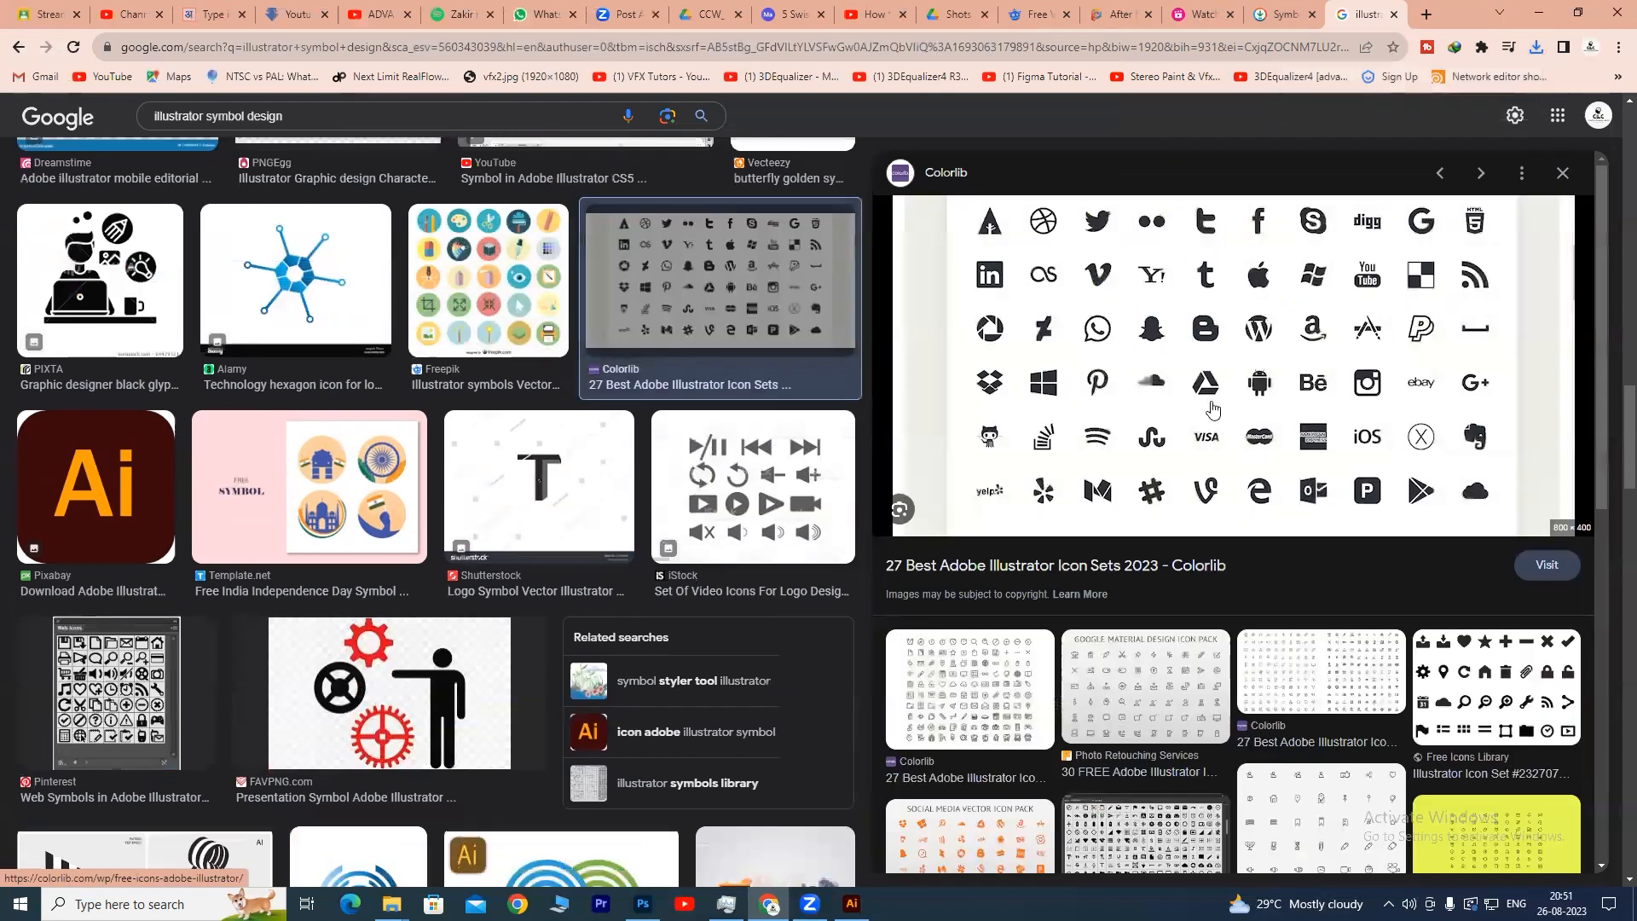
{"action": "scroll", "coordinate": [1245, 358], "scroll_direction": "up", "scroll_amount": 4}
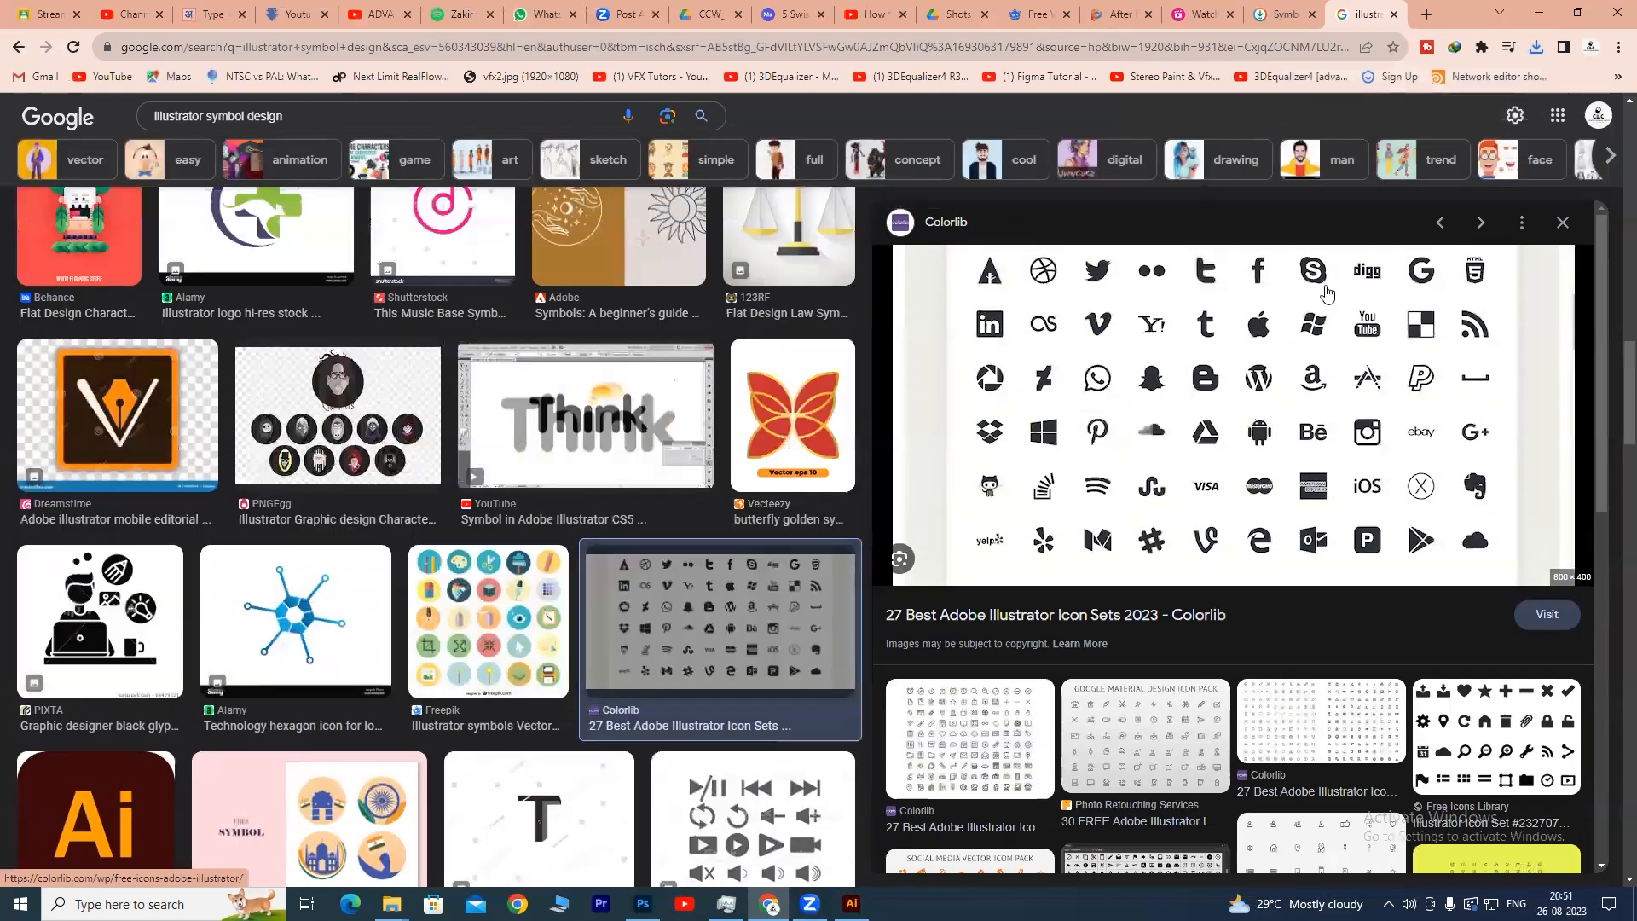
{"action": "scroll", "coordinate": [733, 530], "scroll_direction": "down", "scroll_amount": 8}
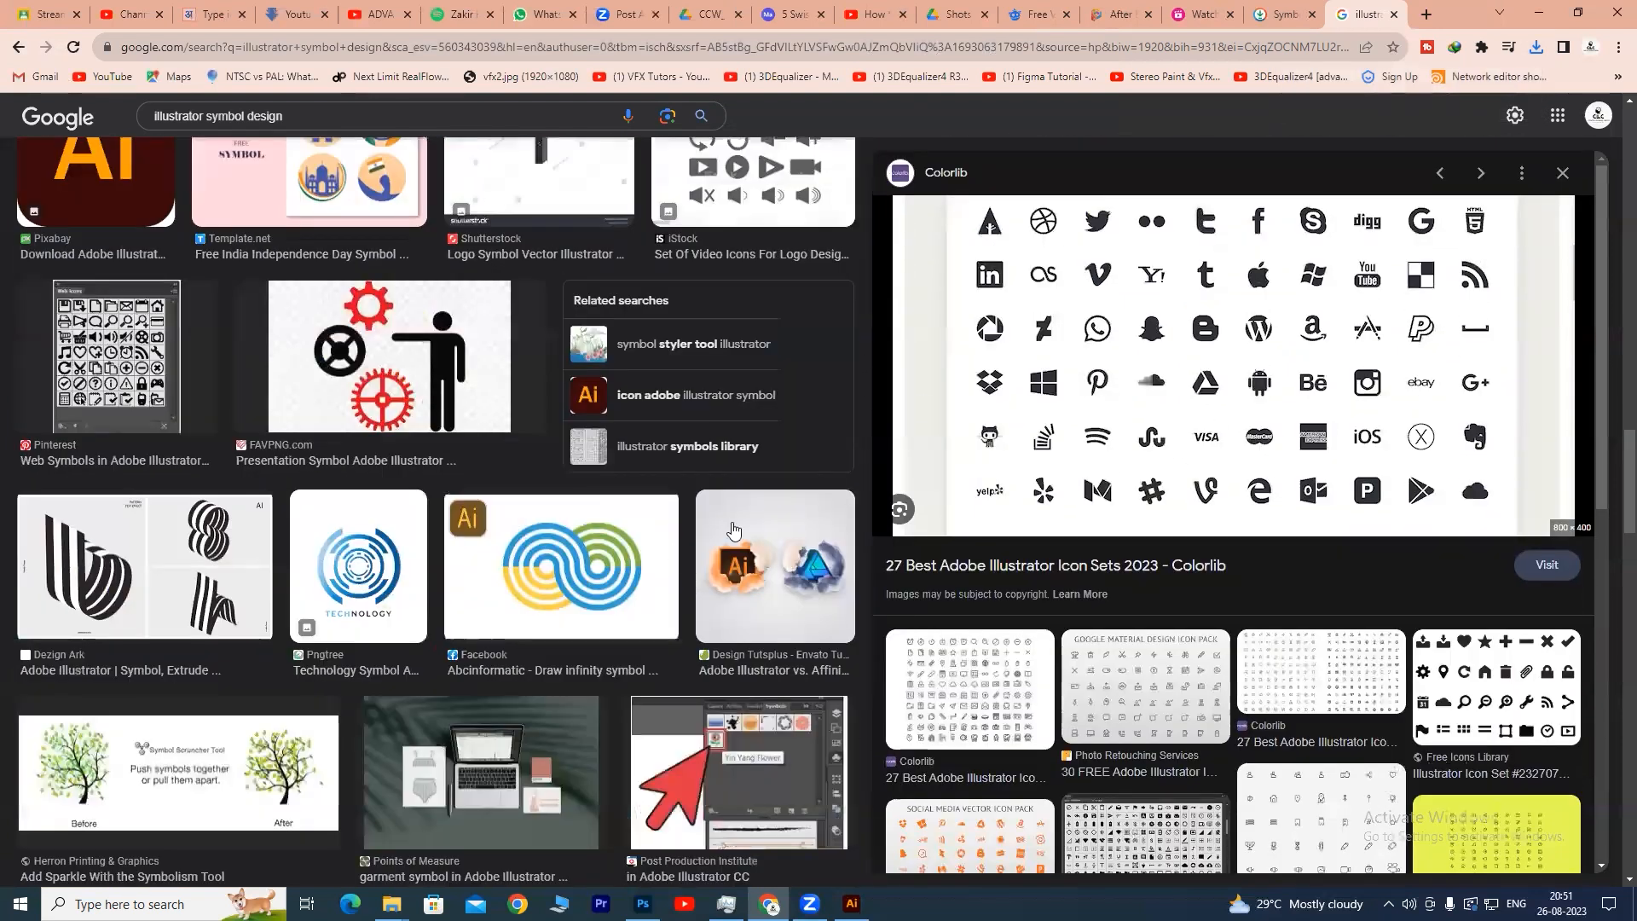
{"action": "scroll", "coordinate": [733, 530], "scroll_direction": "down", "scroll_amount": 8}
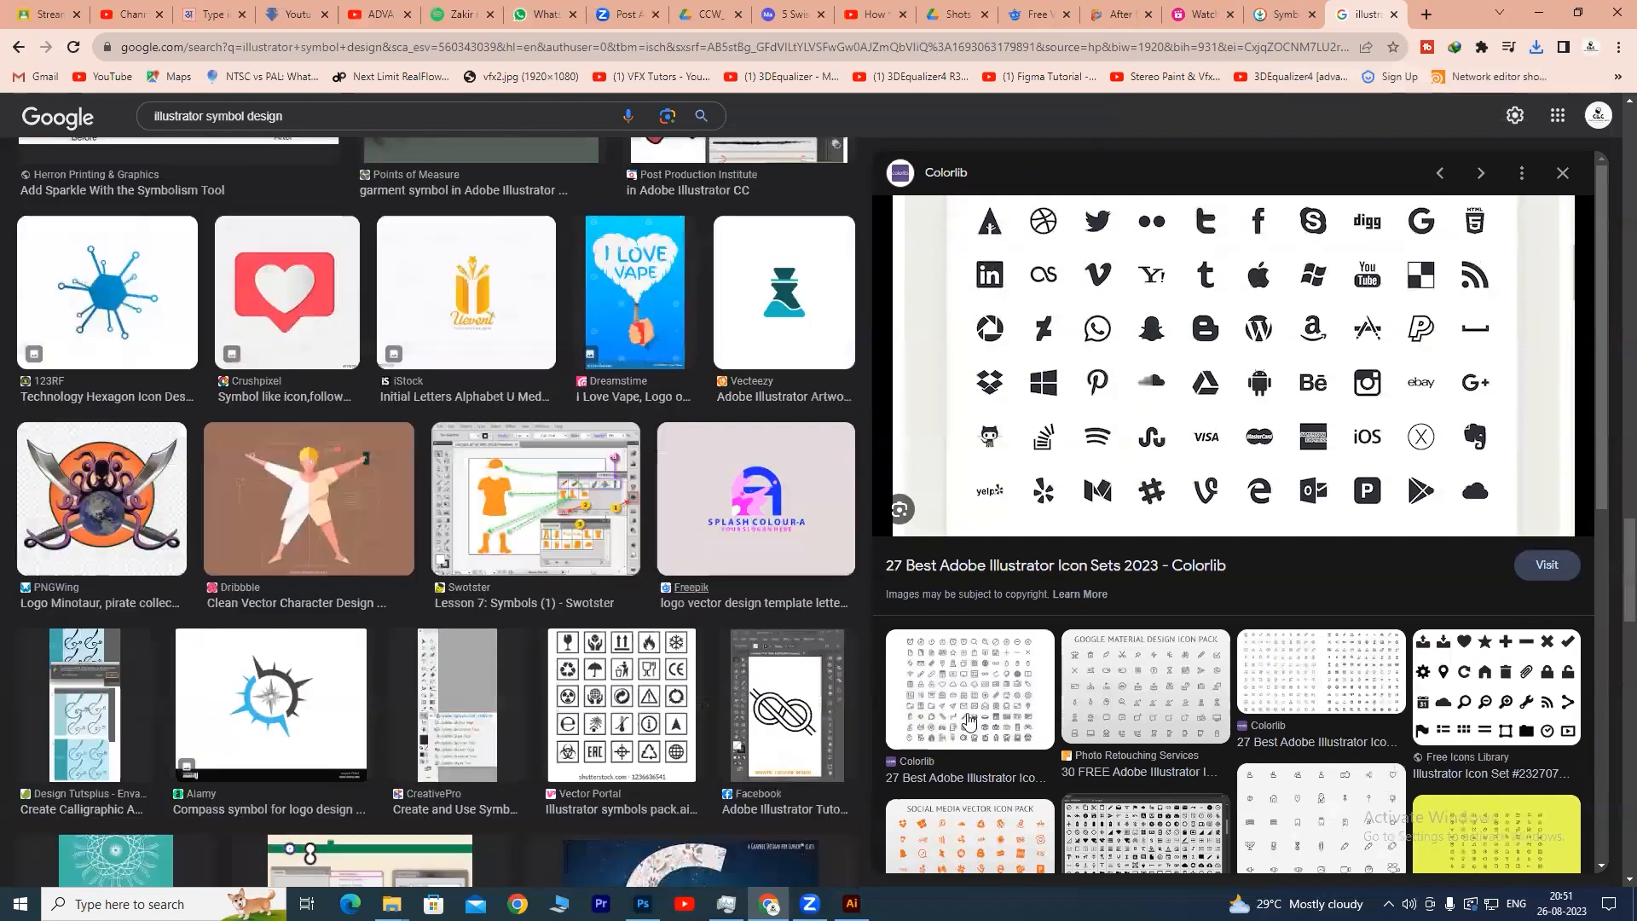
{"action": "left_click", "coordinate": [971, 715]}
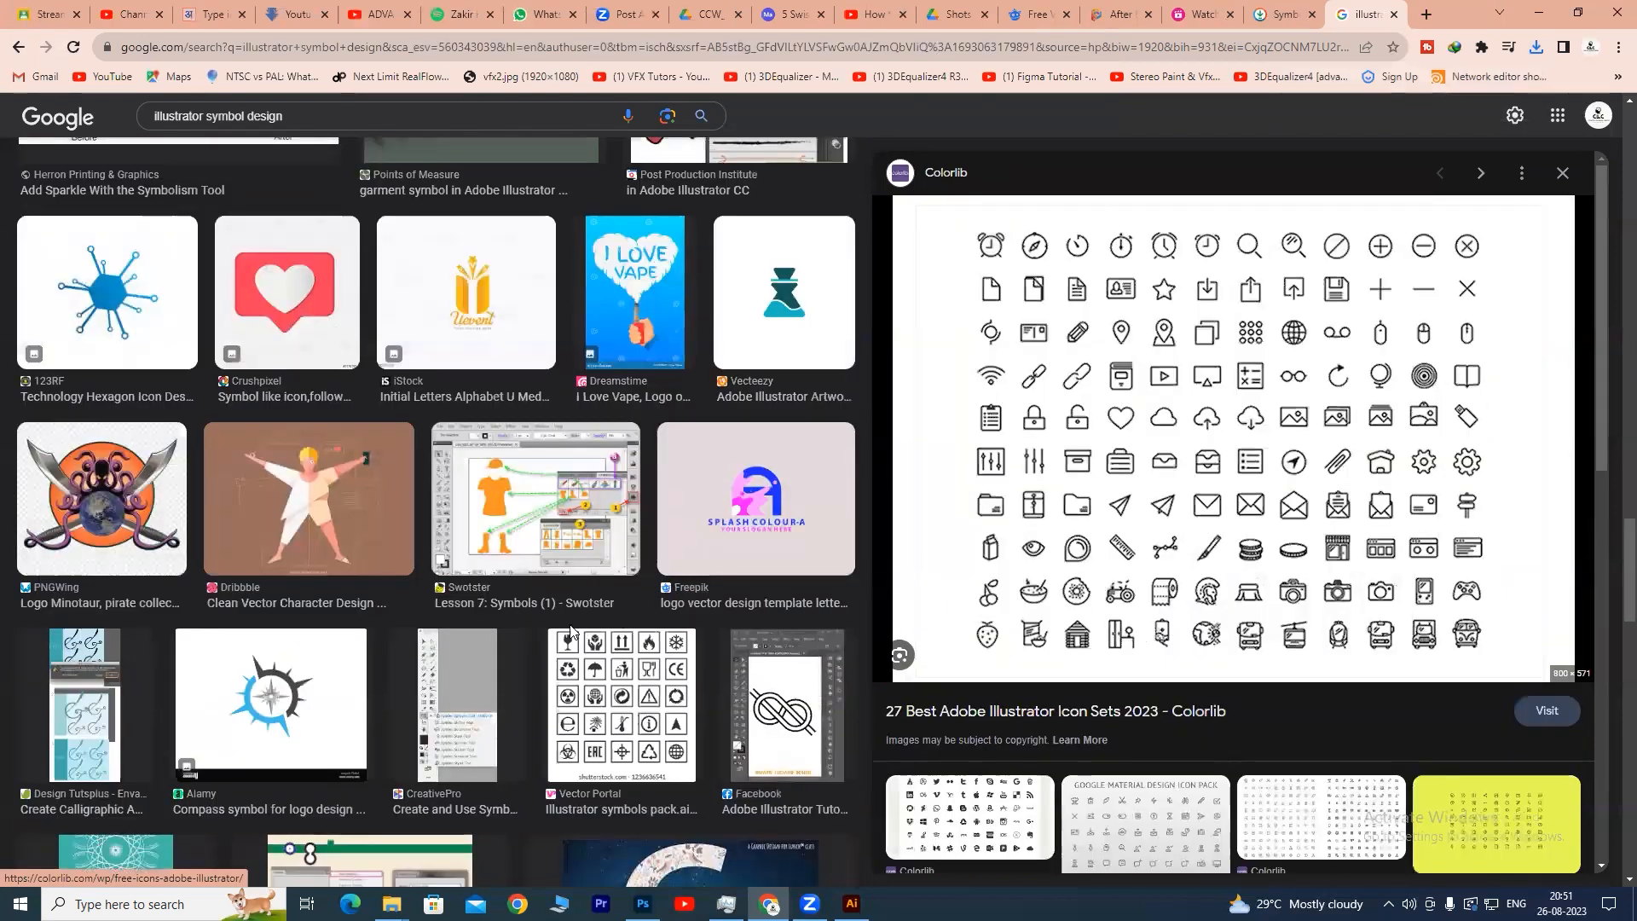
- Look through further results, previewing the Foodie symbol design, Pluralsight's horror mask symbols and the Adobe Creative Cloud illustration
{"action": "scroll", "coordinate": [1092, 605], "scroll_direction": "down", "scroll_amount": 5}
{"action": "scroll", "coordinate": [528, 560], "scroll_direction": "down", "scroll_amount": 7}
{"action": "scroll", "coordinate": [529, 560], "scroll_direction": "down", "scroll_amount": 5}
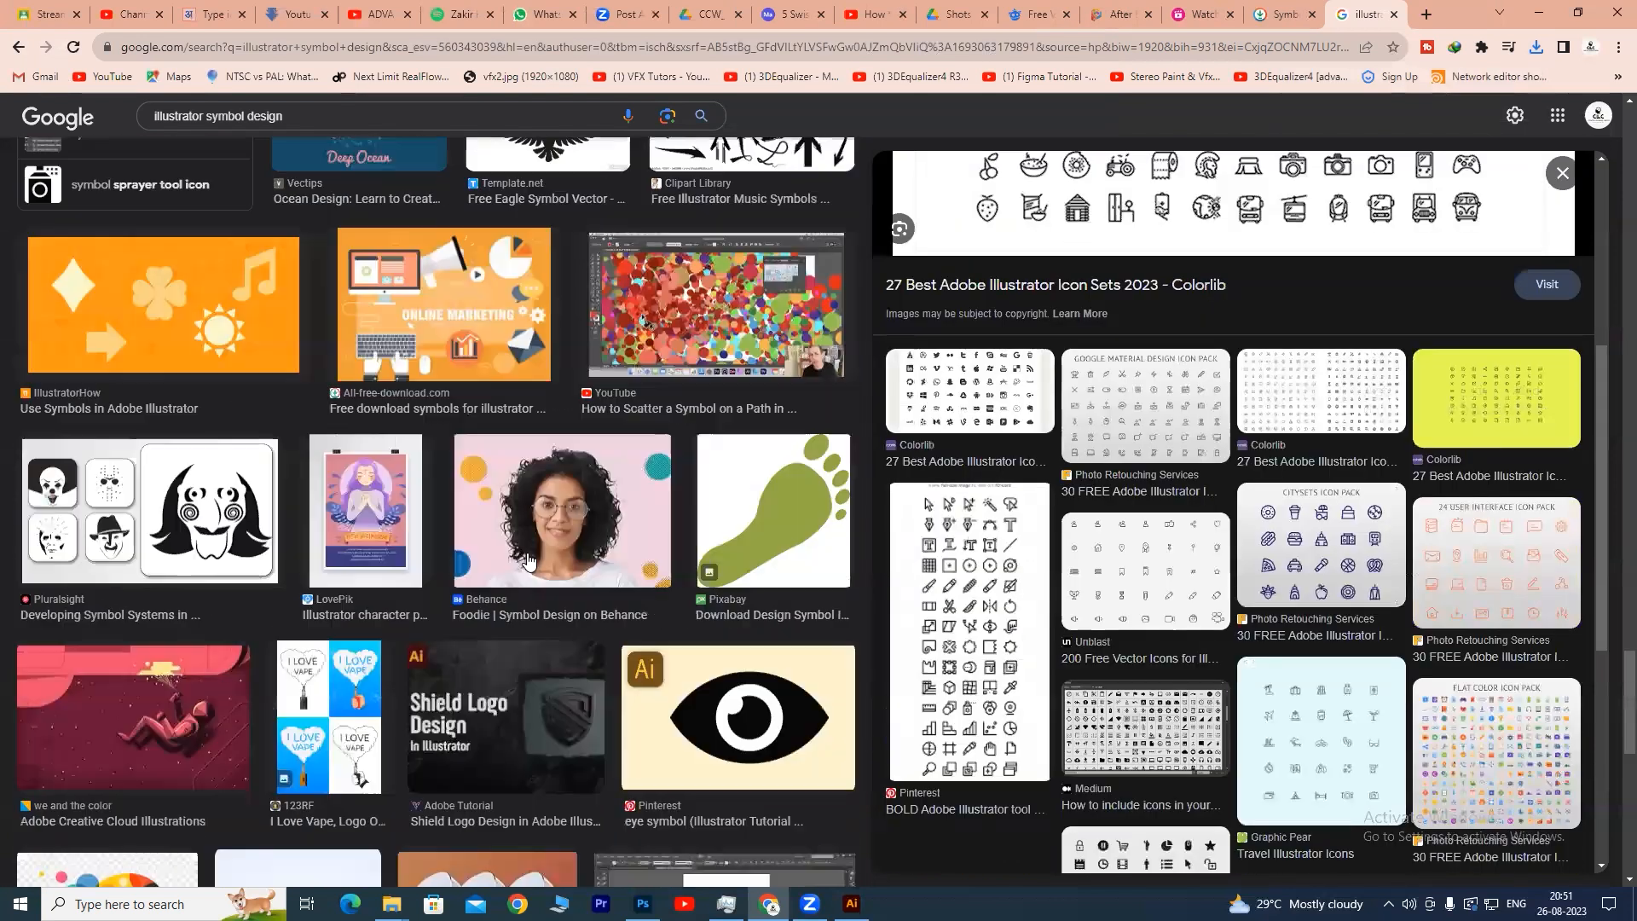
{"action": "left_click", "coordinate": [581, 544]}
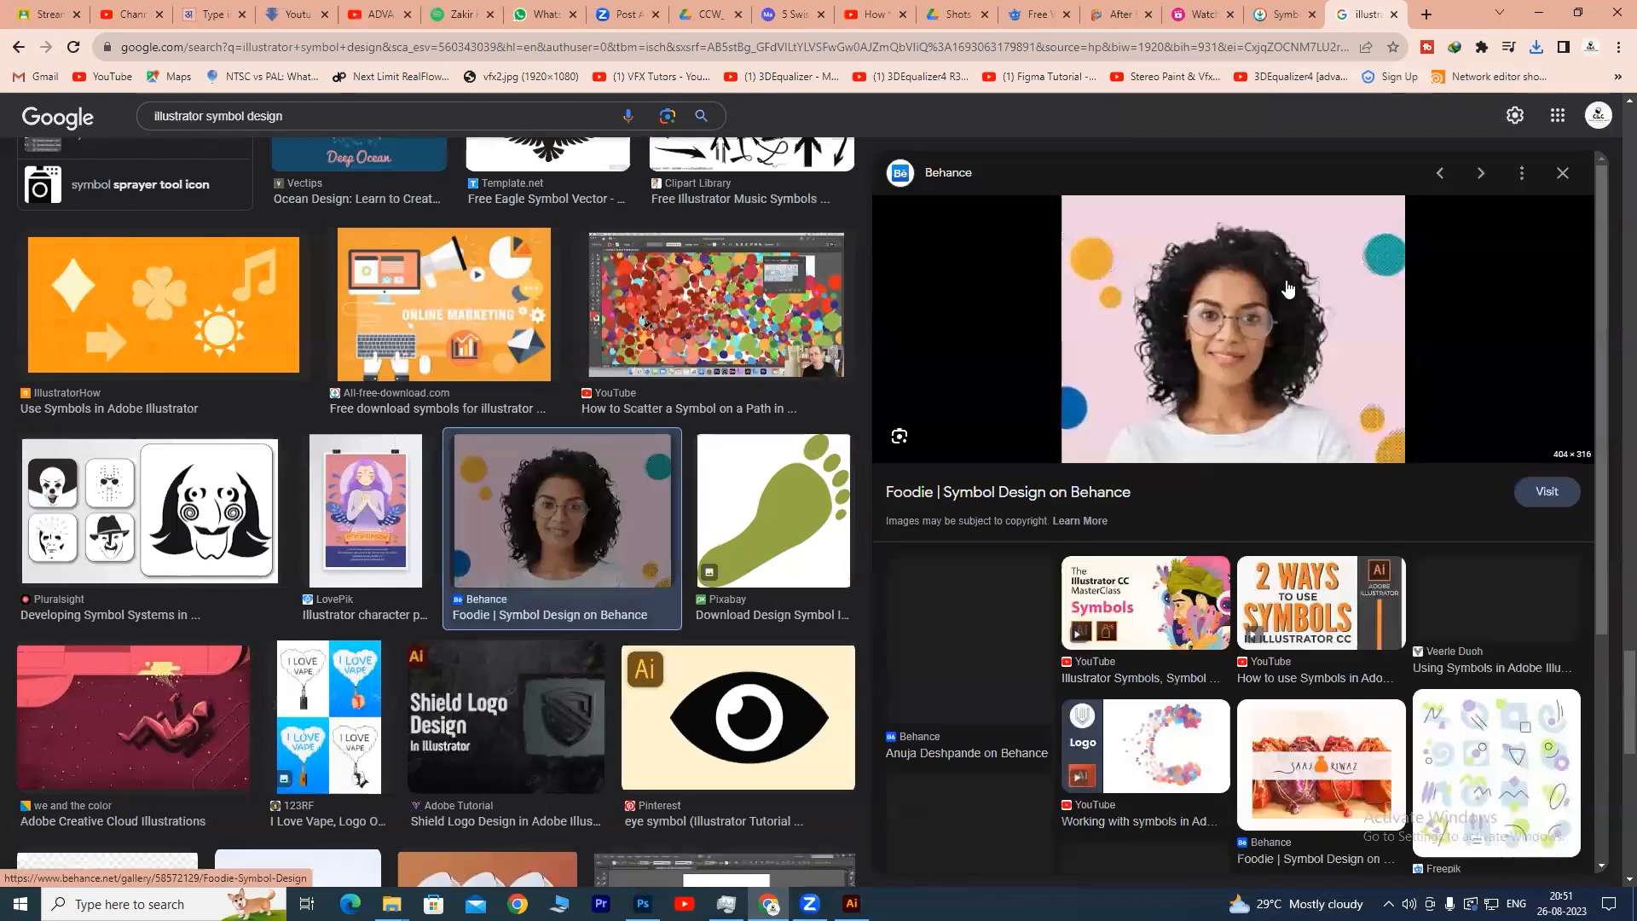
{"action": "left_click", "coordinate": [967, 670]}
{"action": "left_click", "coordinate": [218, 528]}
{"action": "scroll", "coordinate": [223, 314], "scroll_direction": "down", "scroll_amount": 2}
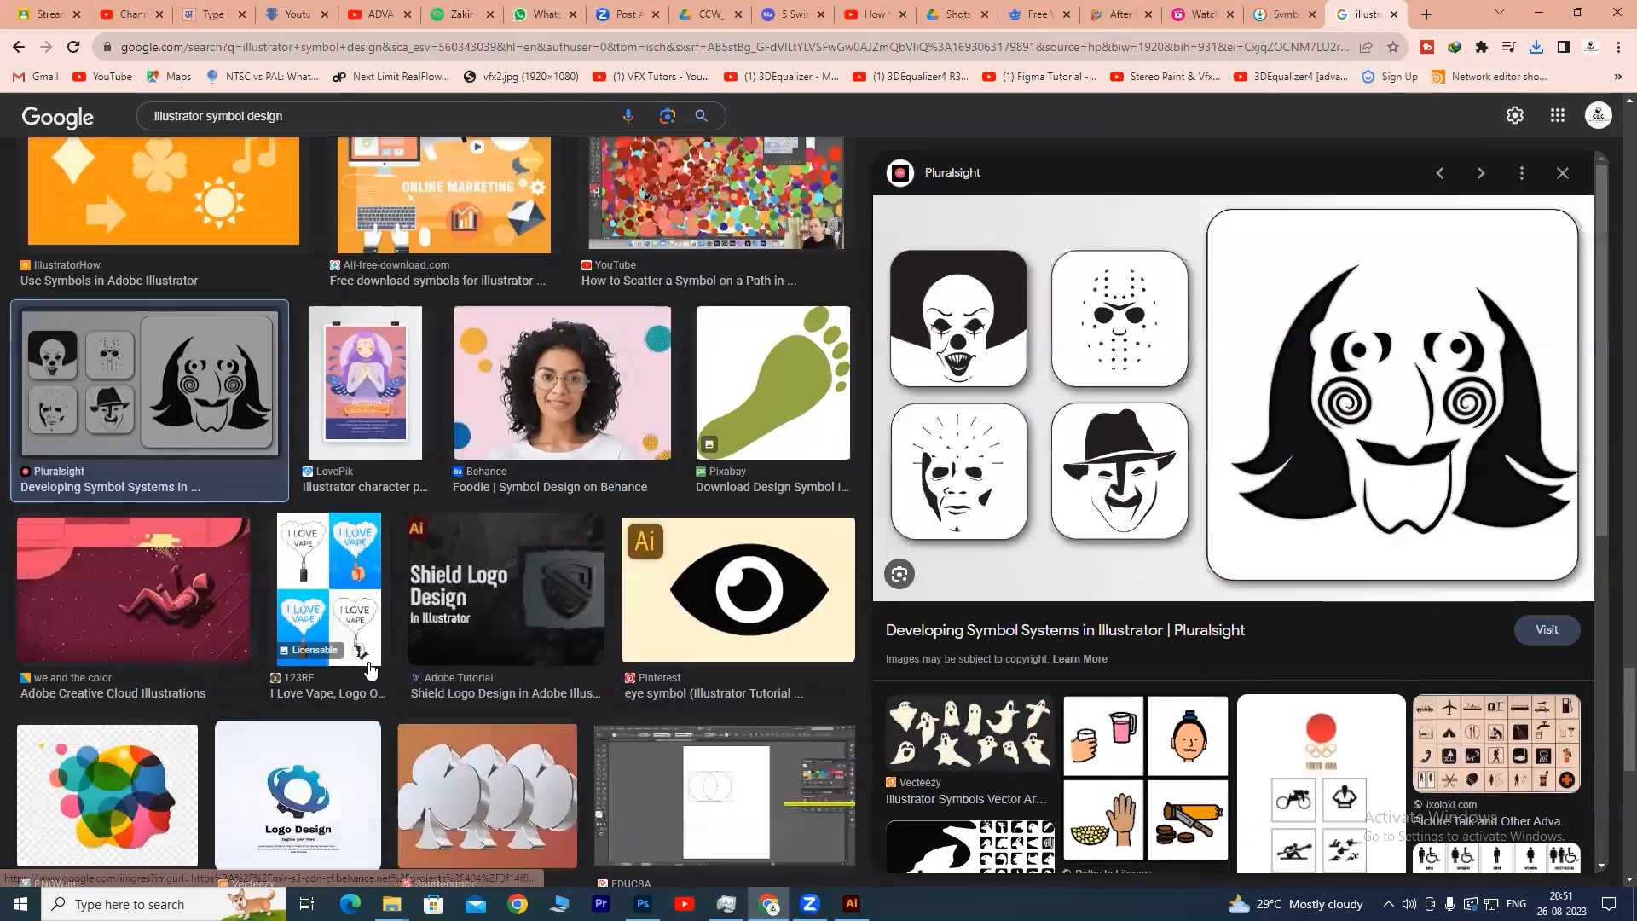
{"action": "scroll", "coordinate": [222, 315], "scroll_direction": "down", "scroll_amount": 3}
{"action": "left_click", "coordinate": [232, 315]}
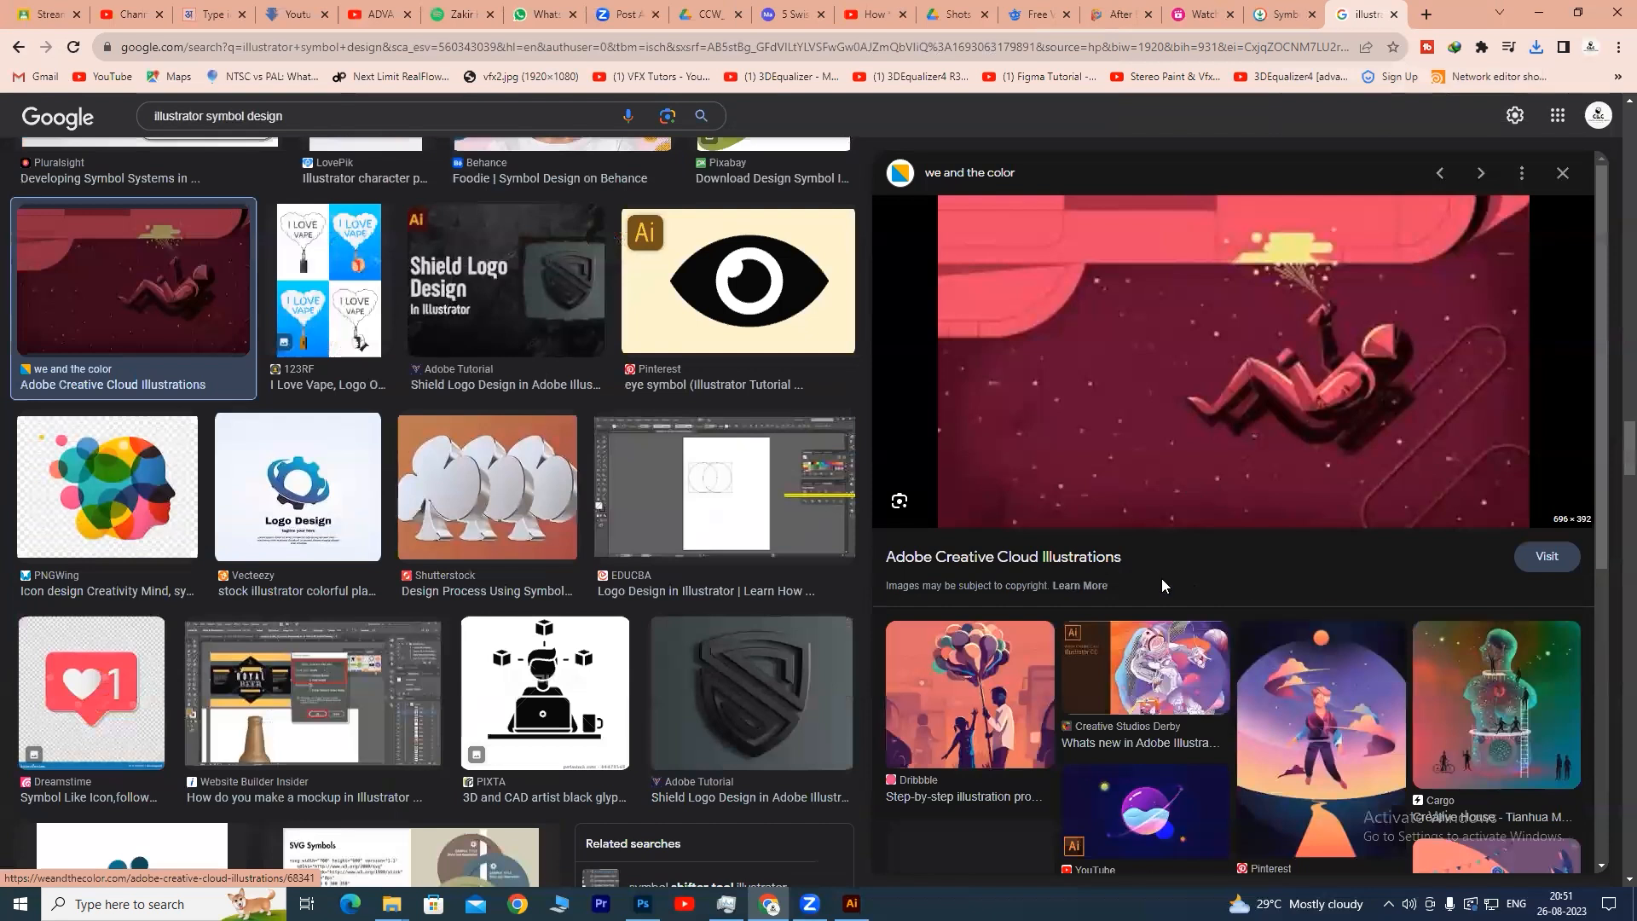
- Examine Pinterest's floating man illustration from the related images and browse the illustrations similar to it
{"action": "scroll", "coordinate": [1102, 606], "scroll_direction": "down", "scroll_amount": 3}
{"action": "scroll", "coordinate": [1305, 375], "scroll_direction": "down", "scroll_amount": 2}
{"action": "left_click", "coordinate": [1310, 322]}
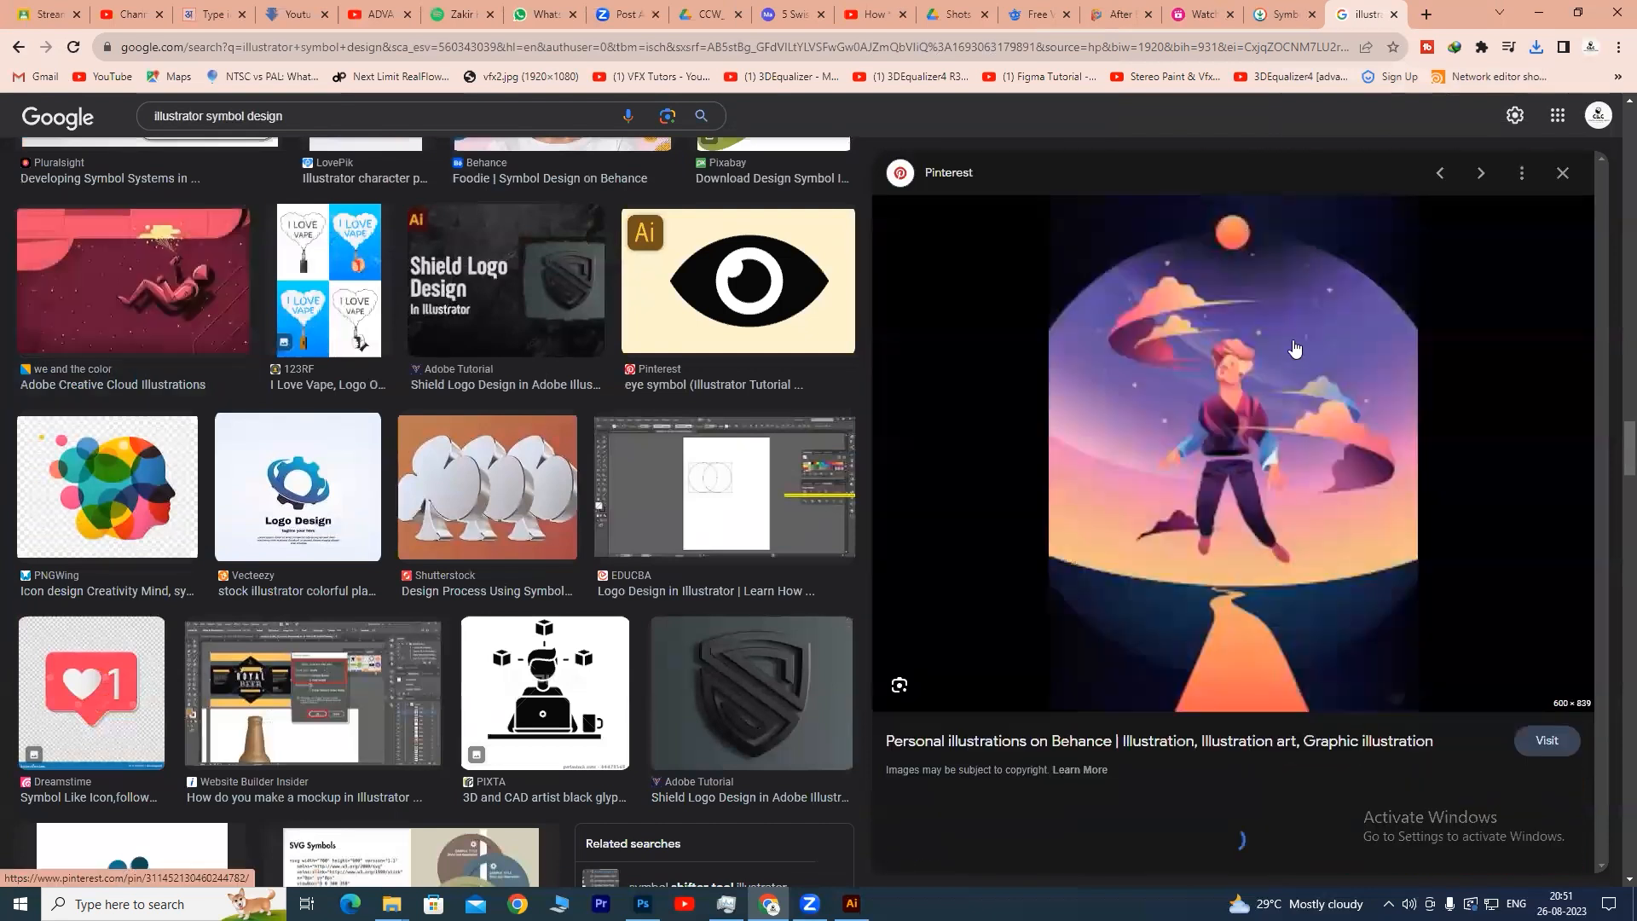
{"action": "scroll", "coordinate": [1241, 508], "scroll_direction": "down", "scroll_amount": 8}
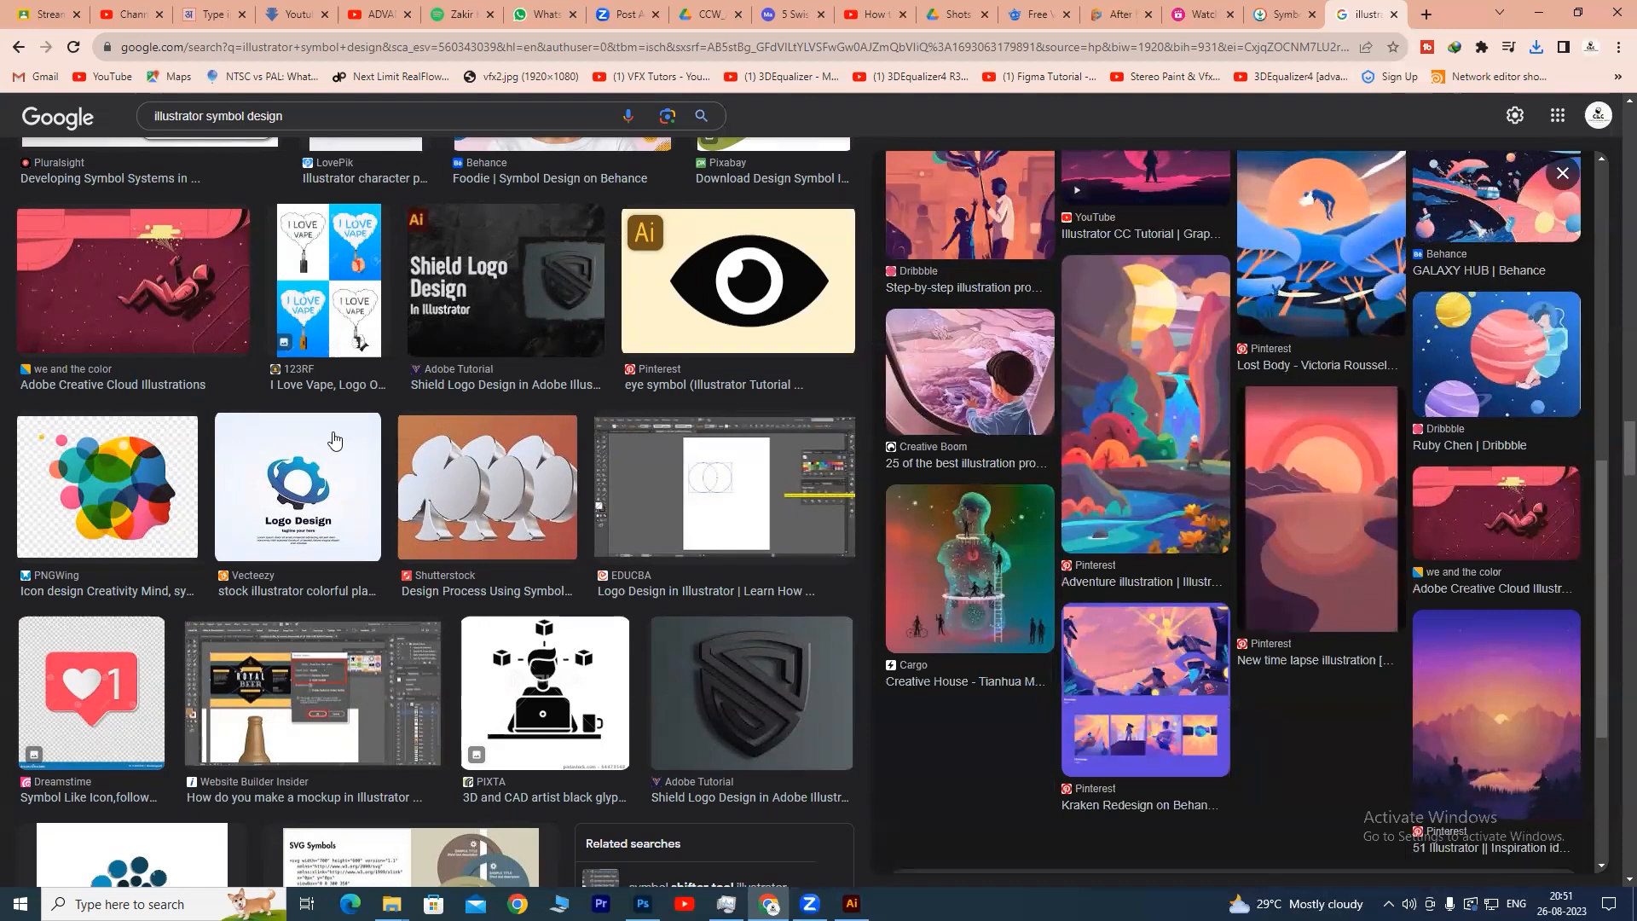
{"action": "scroll", "coordinate": [332, 451], "scroll_direction": "up", "scroll_amount": 5}
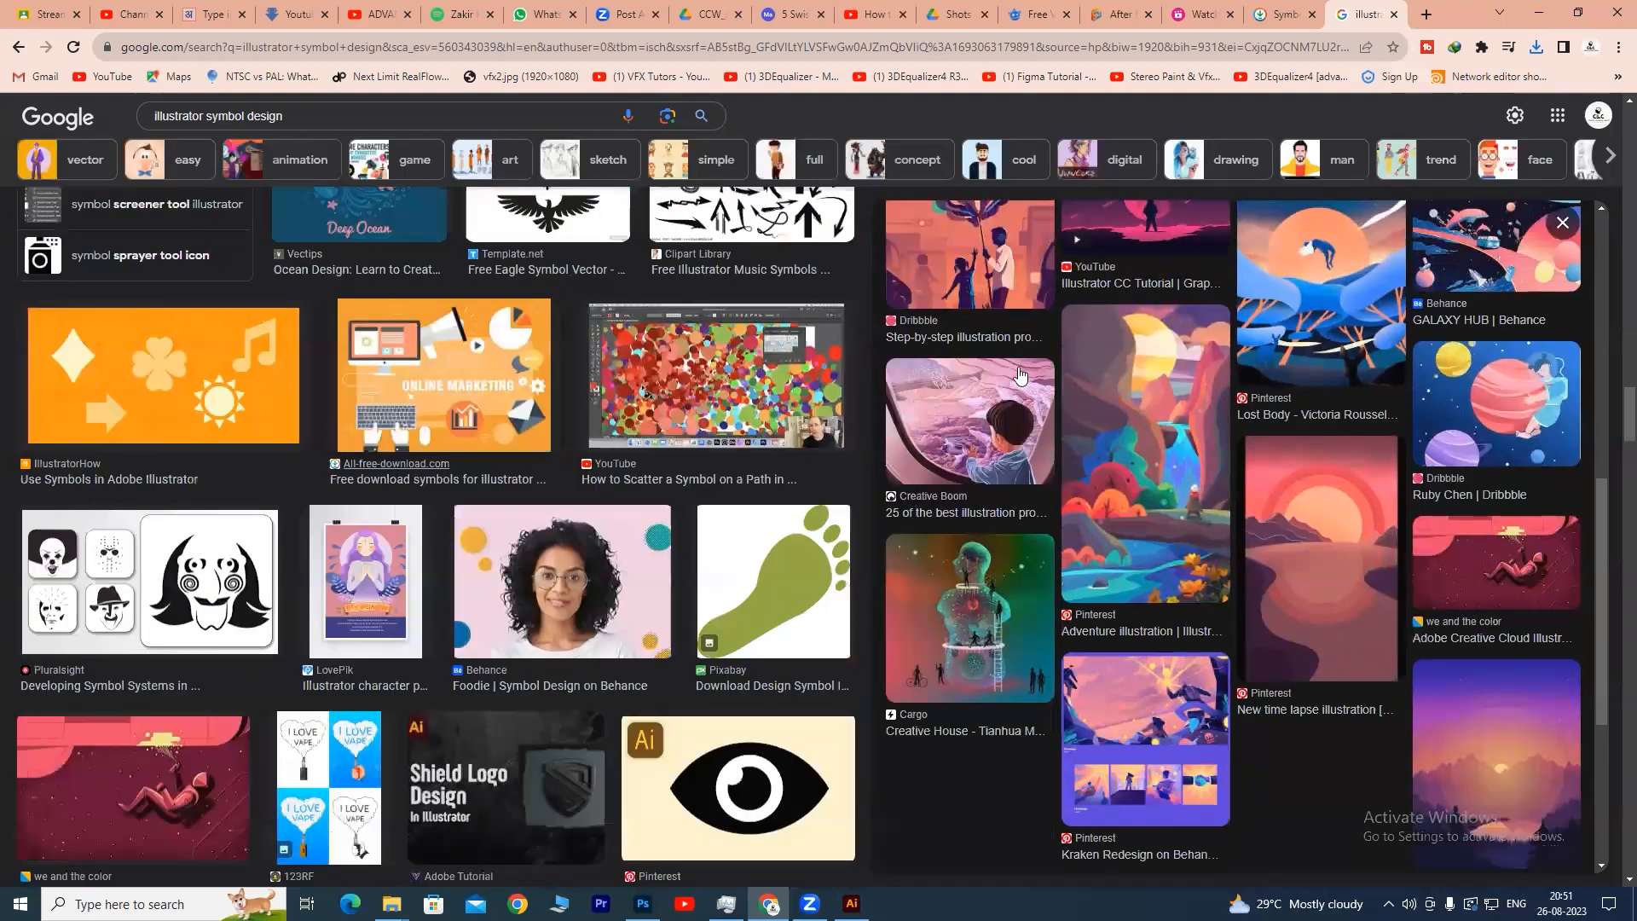
{"action": "left_click", "coordinate": [1019, 375]}
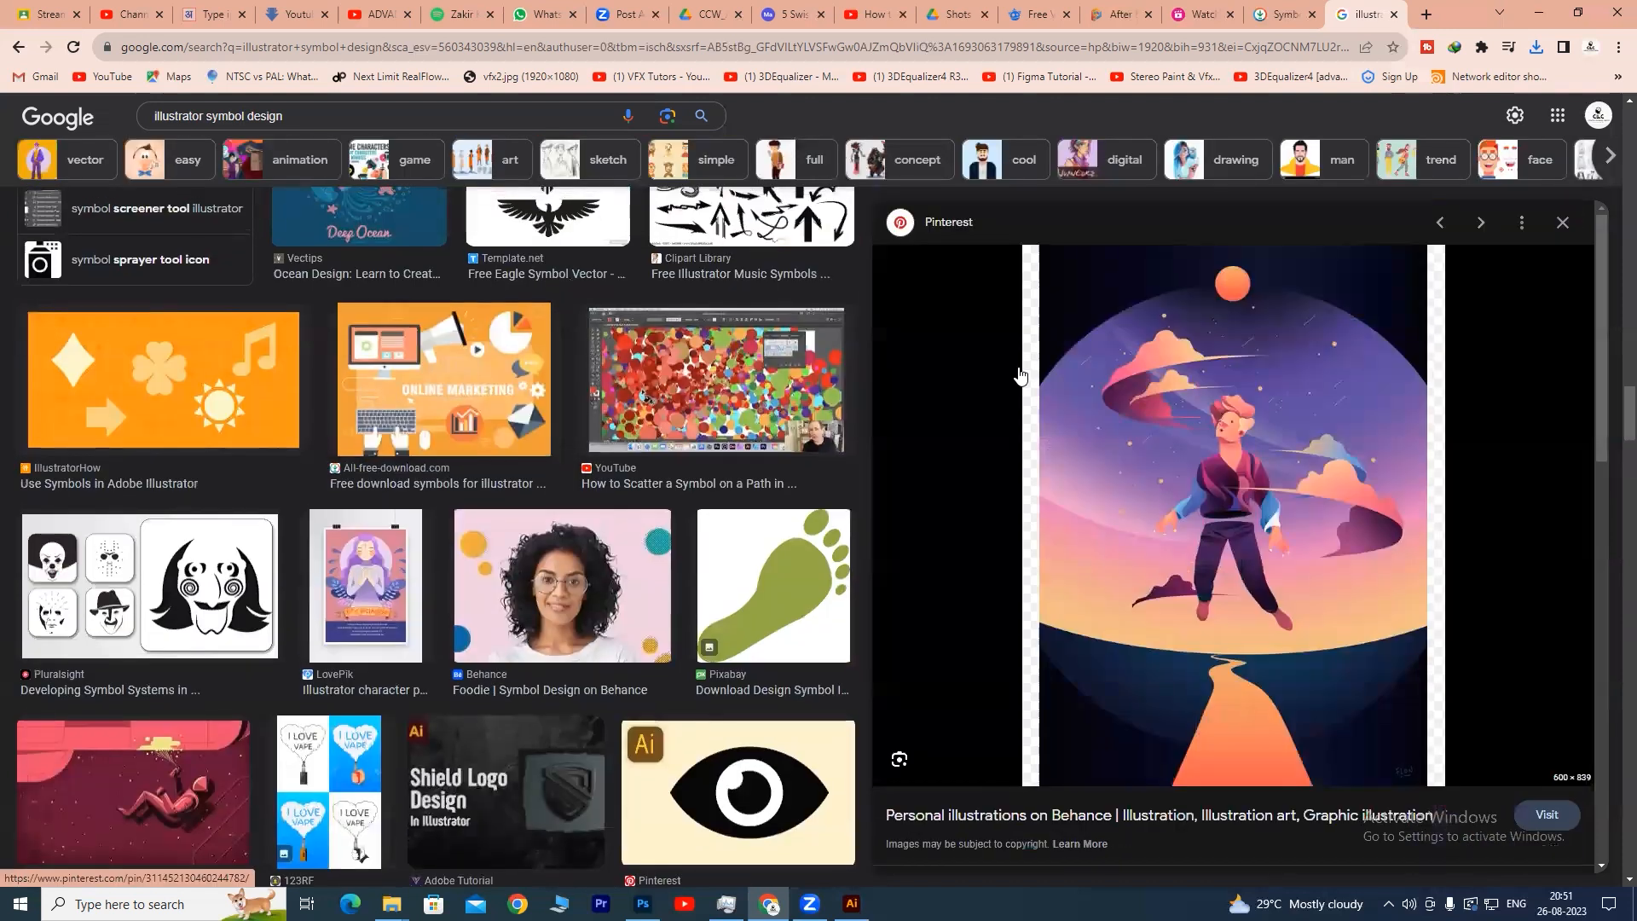